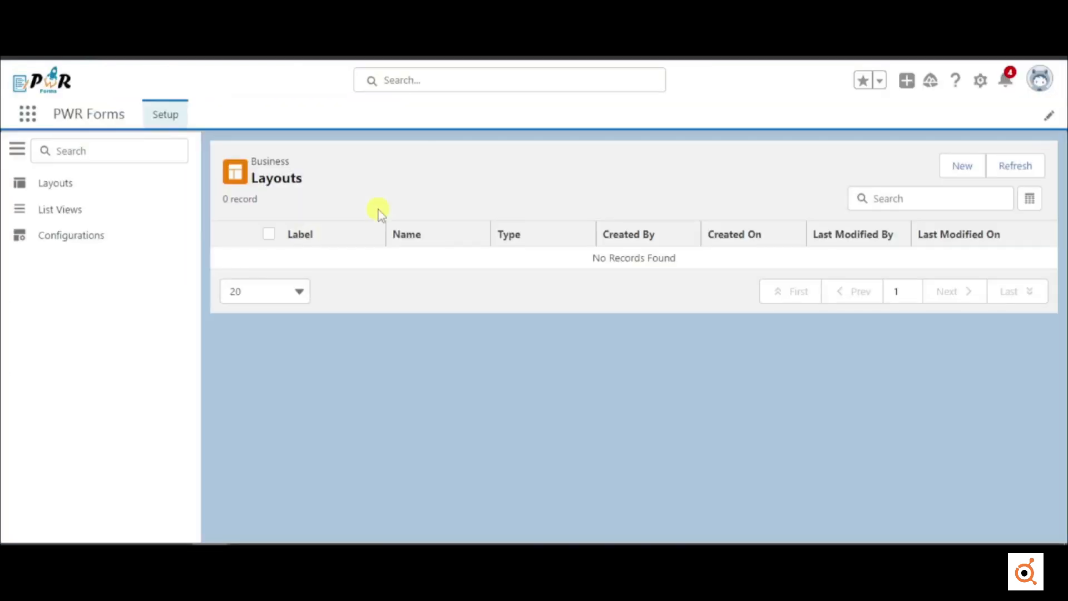
Create a new layout labelled Applicant Page.
{"action": "left_click", "coordinate": [962, 167]}
{"action": "type", "text": "A"}
{"action": "type", "text": "pplicant Page"}
{"action": "left_click", "coordinate": [813, 447]}
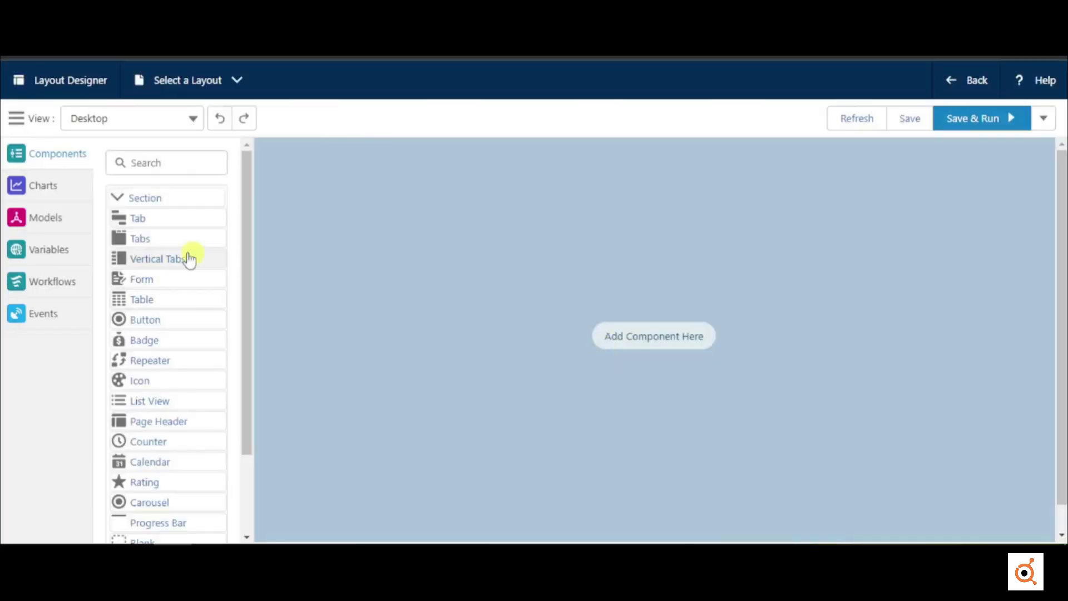
Add a Vertical Tabs component to the canvas, labelling its first tab Personal Information with the red star icon.
{"action": "left_click_drag", "start_coordinate": [186, 258], "coordinate": [333, 216]}
{"action": "double_click", "coordinate": [869, 208]}
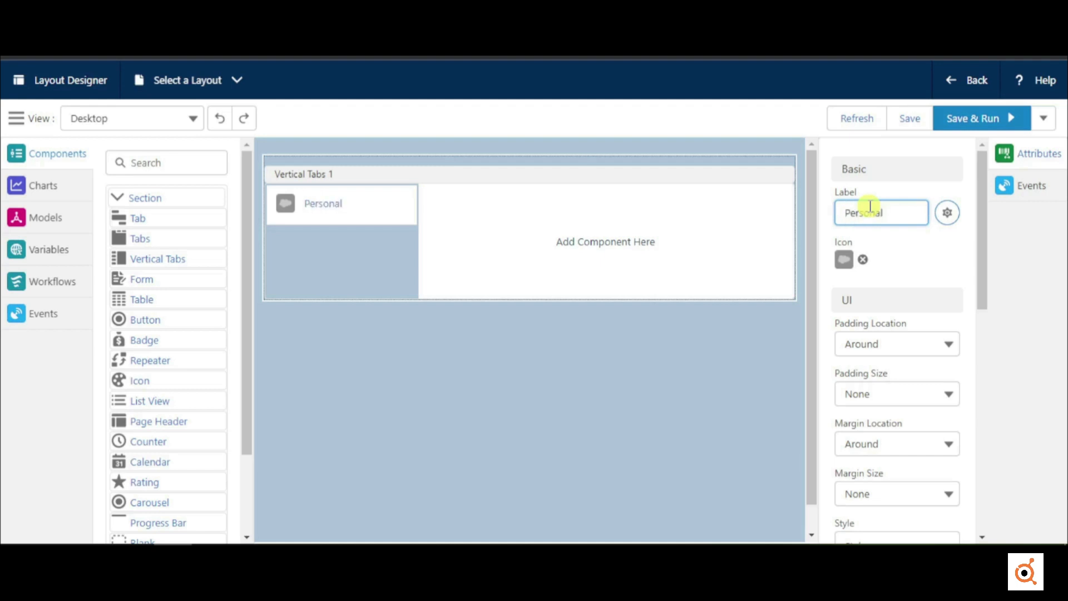
{"action": "type", "text": "Personal Information"}
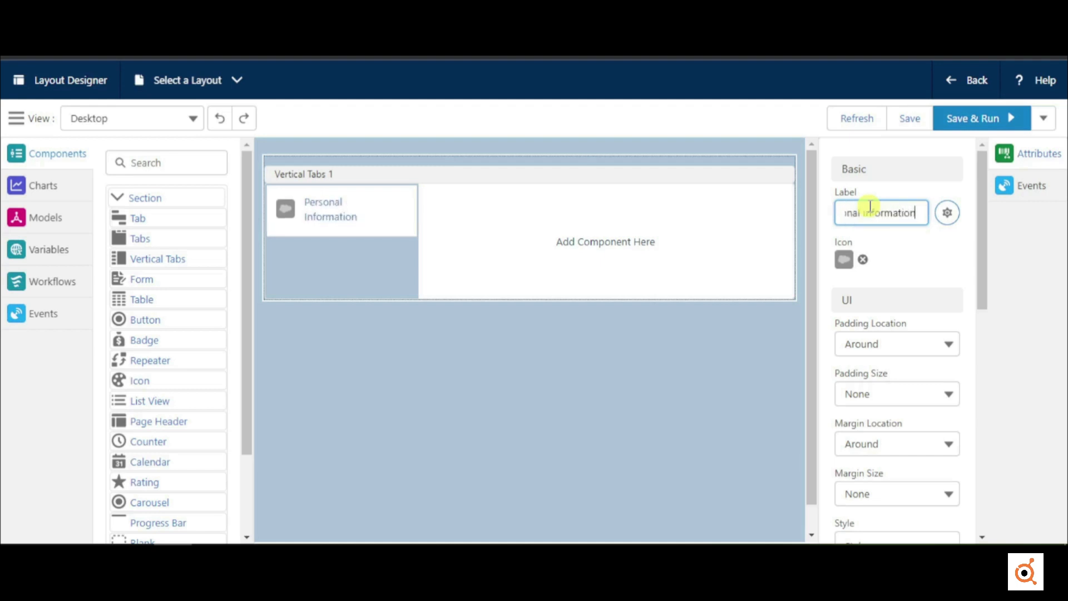
{"action": "left_click", "coordinate": [844, 259]}
{"action": "left_click", "coordinate": [462, 426]}
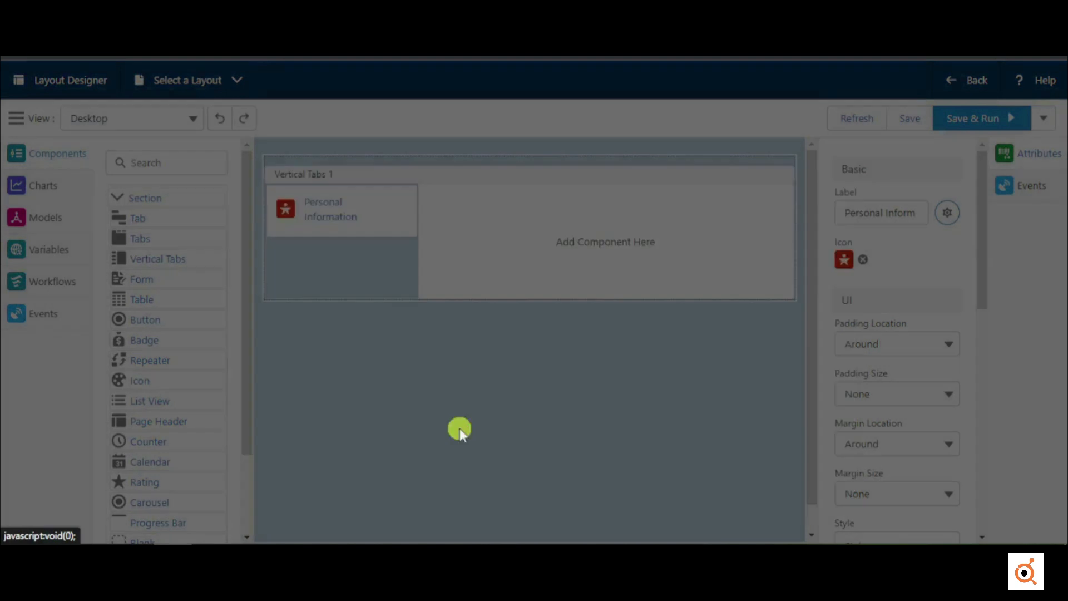
Insert additional blank tabs below the Personal Information tab and select the second tab.
{"action": "left_click", "coordinate": [343, 229]}
{"action": "left_click", "coordinate": [189, 228]}
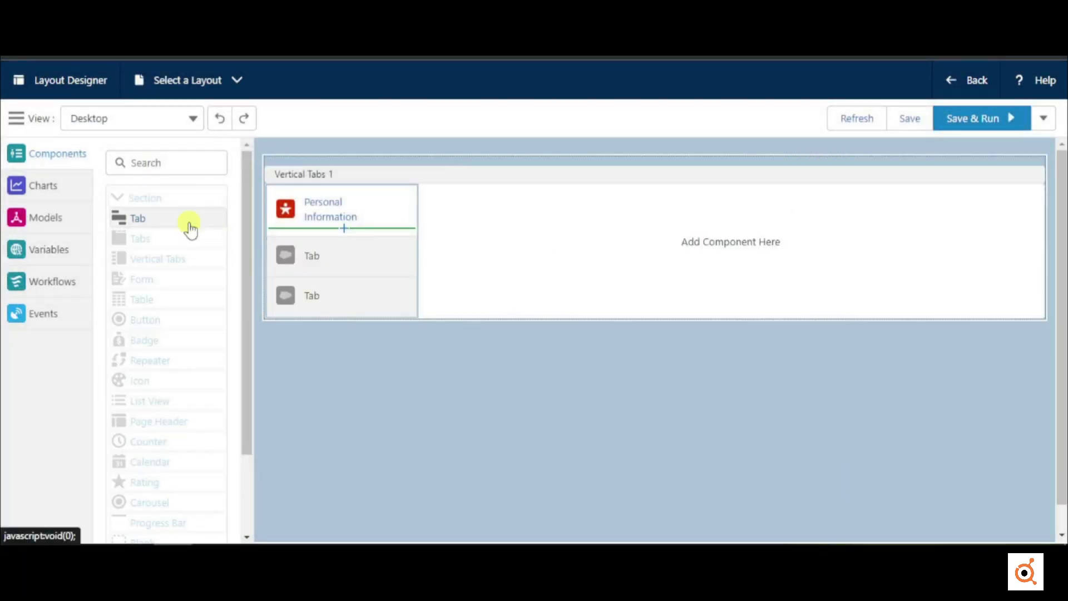
{"action": "left_click", "coordinate": [374, 317]}
{"action": "left_click", "coordinate": [305, 257]}
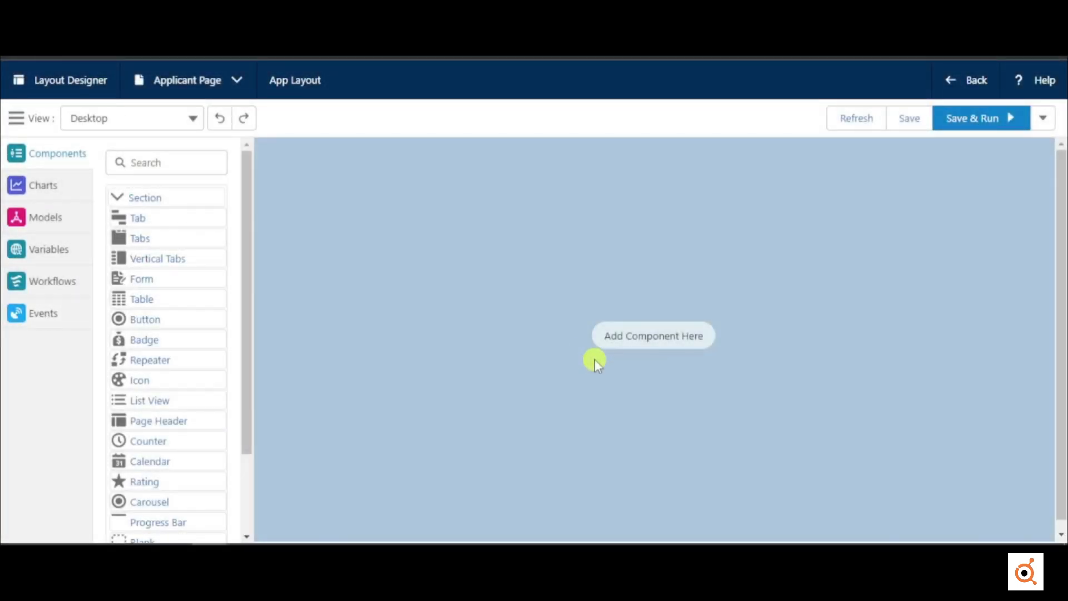
Place a Vertical Tabs component on the empty canvas and add three more tabs to it.
{"action": "left_click_drag", "start_coordinate": [198, 260], "coordinate": [378, 240]}
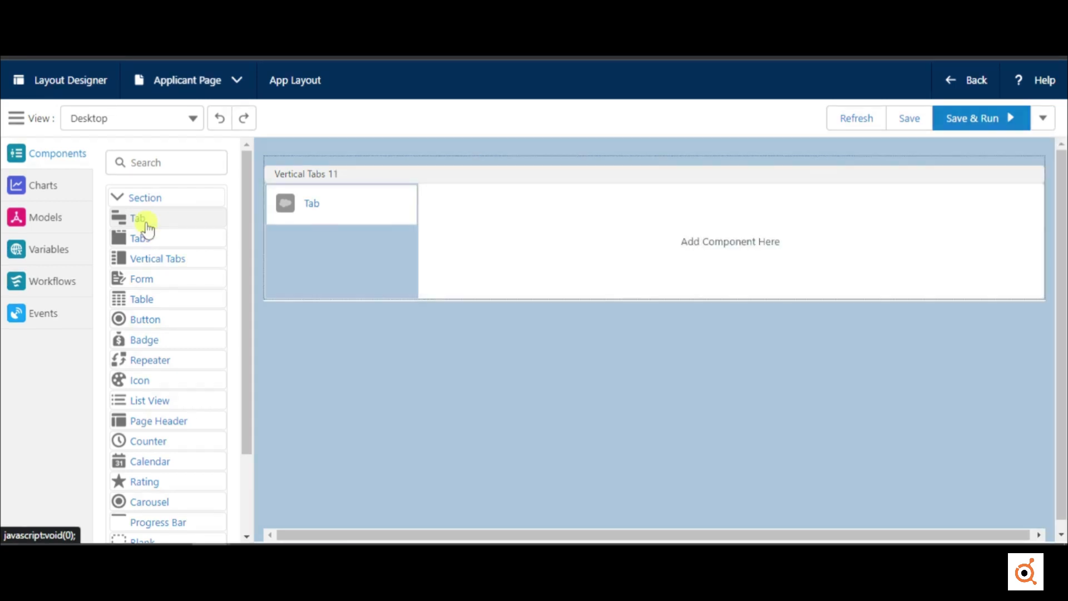
{"action": "left_click_drag", "start_coordinate": [147, 226], "coordinate": [325, 174]}
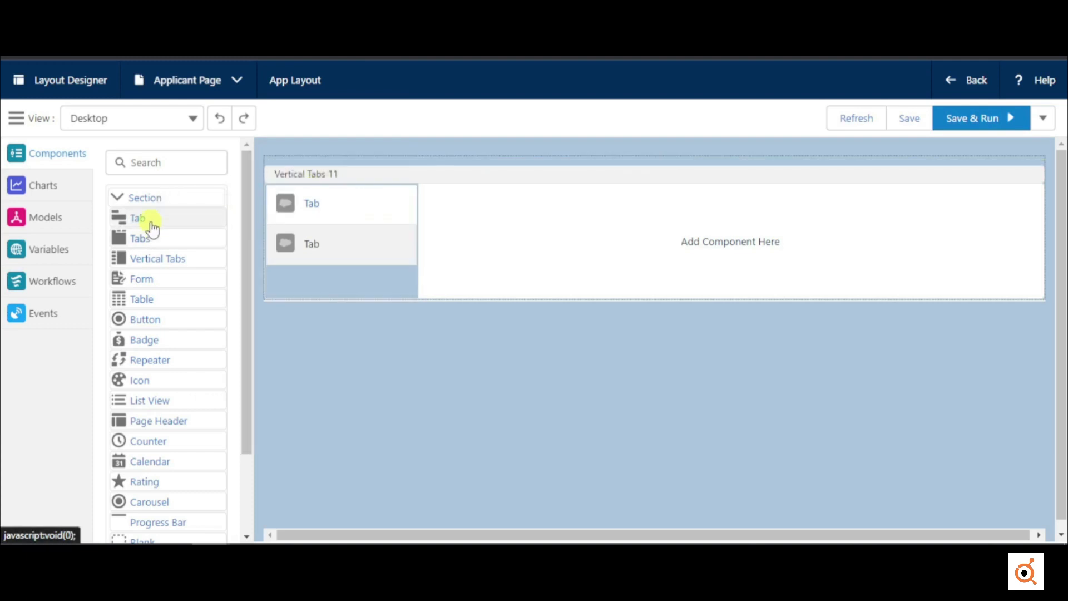
{"action": "left_click_drag", "start_coordinate": [178, 225], "coordinate": [282, 177]}
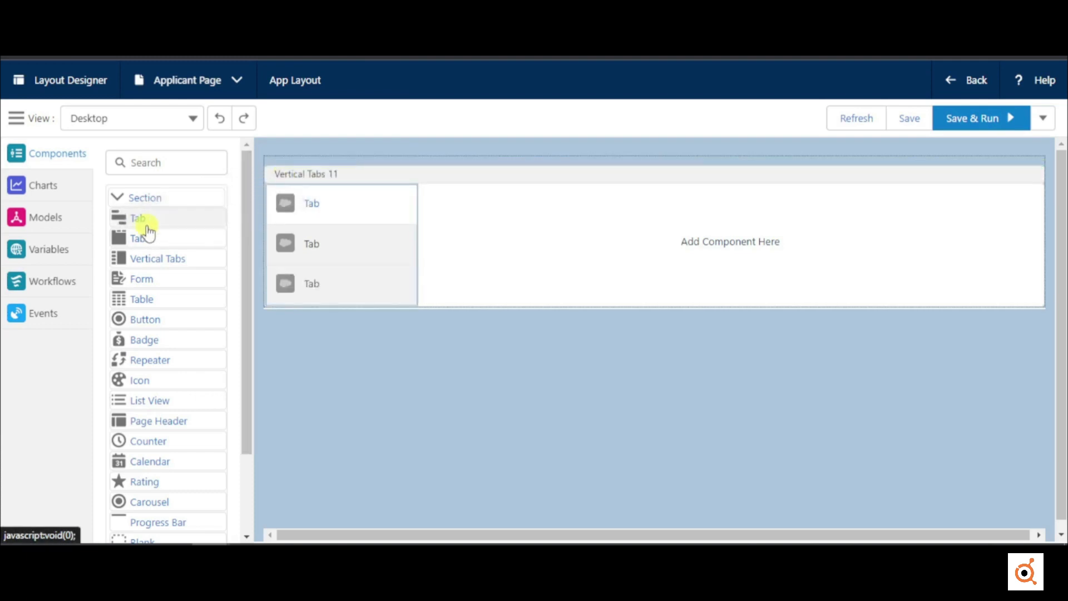
{"action": "left_click_drag", "start_coordinate": [147, 229], "coordinate": [279, 174]}
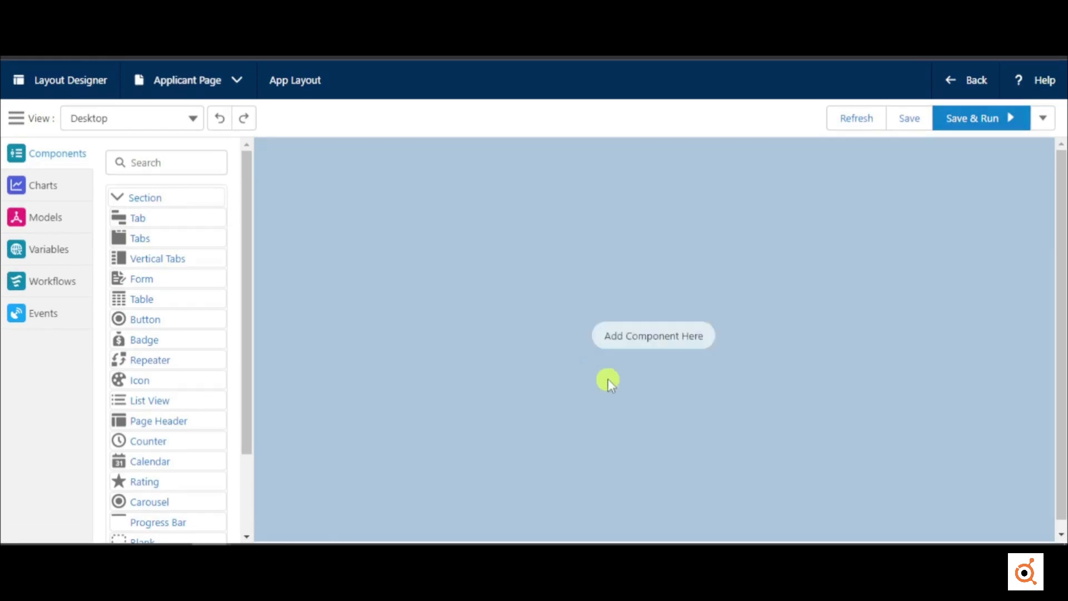
Insert a Vertical Tabs component at the empty canvas placeholder, with three extra tabs inserted below its first tab.
{"action": "left_click", "coordinate": [657, 344]}
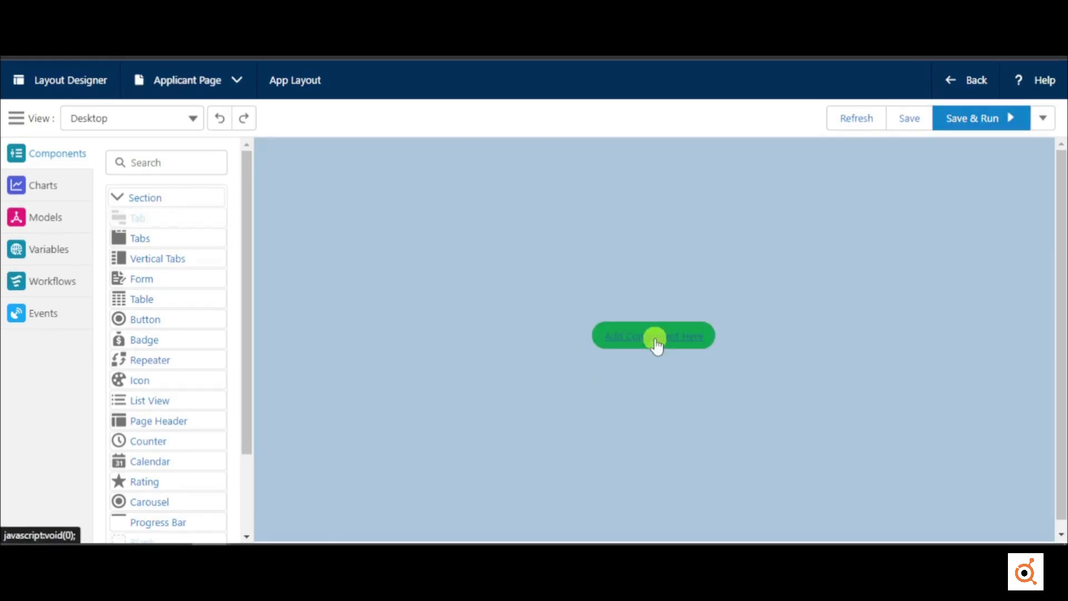
{"action": "left_click", "coordinate": [196, 264]}
{"action": "left_click", "coordinate": [458, 256]}
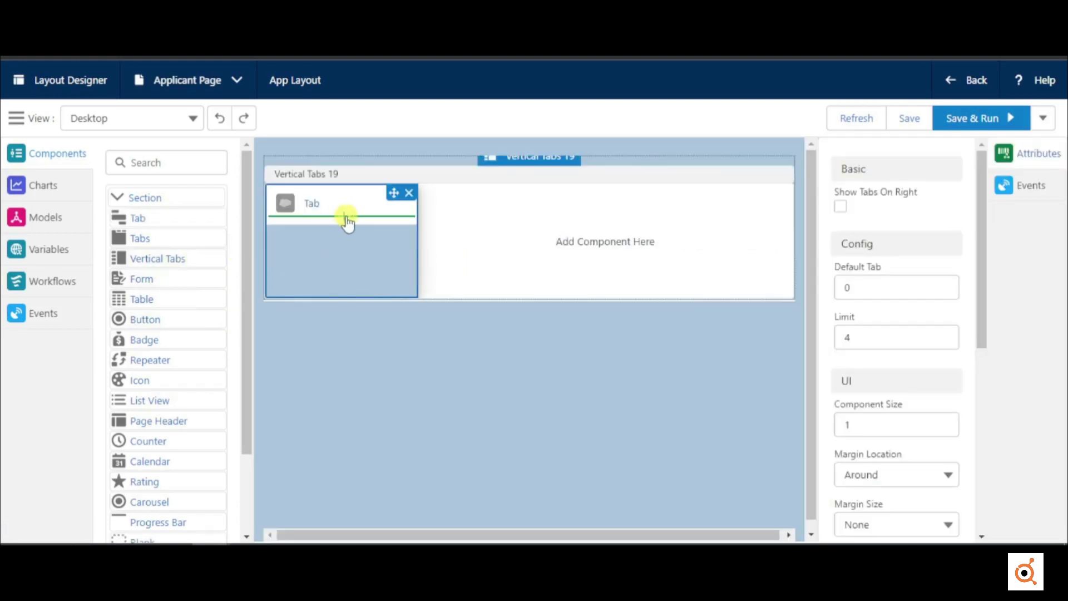
{"action": "left_click", "coordinate": [346, 217]}
{"action": "left_click", "coordinate": [191, 222]}
{"action": "left_click", "coordinate": [191, 223]}
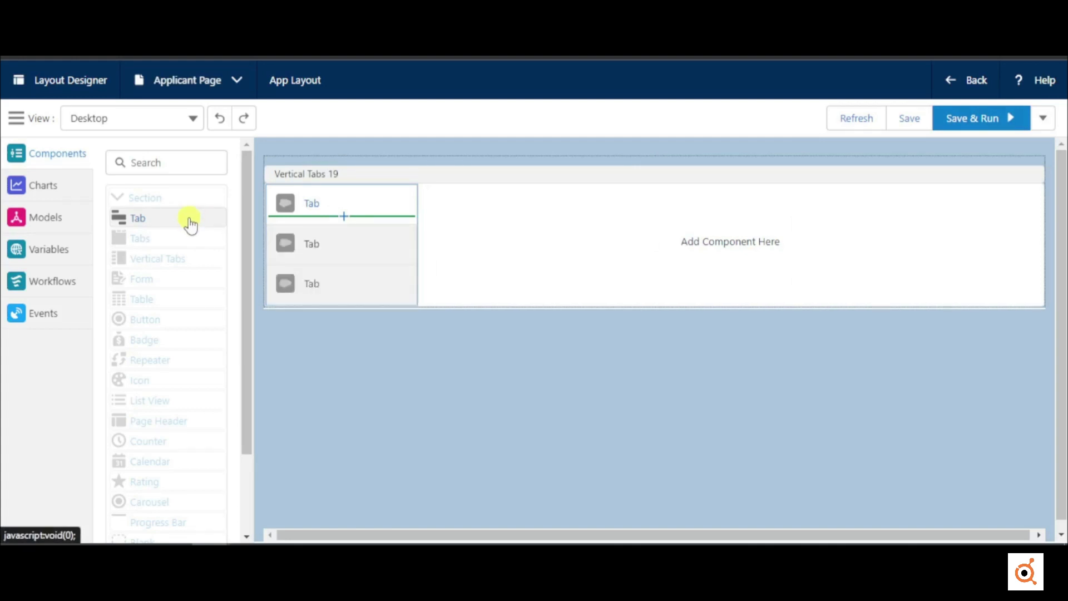
{"action": "left_click", "coordinate": [191, 223]}
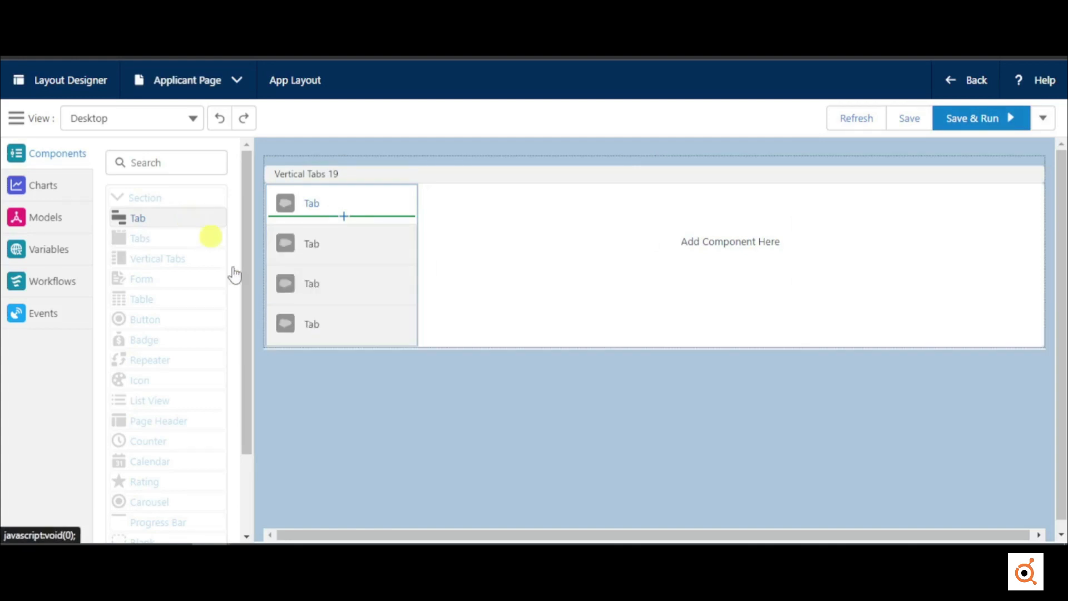
{"action": "left_click", "coordinate": [498, 385]}
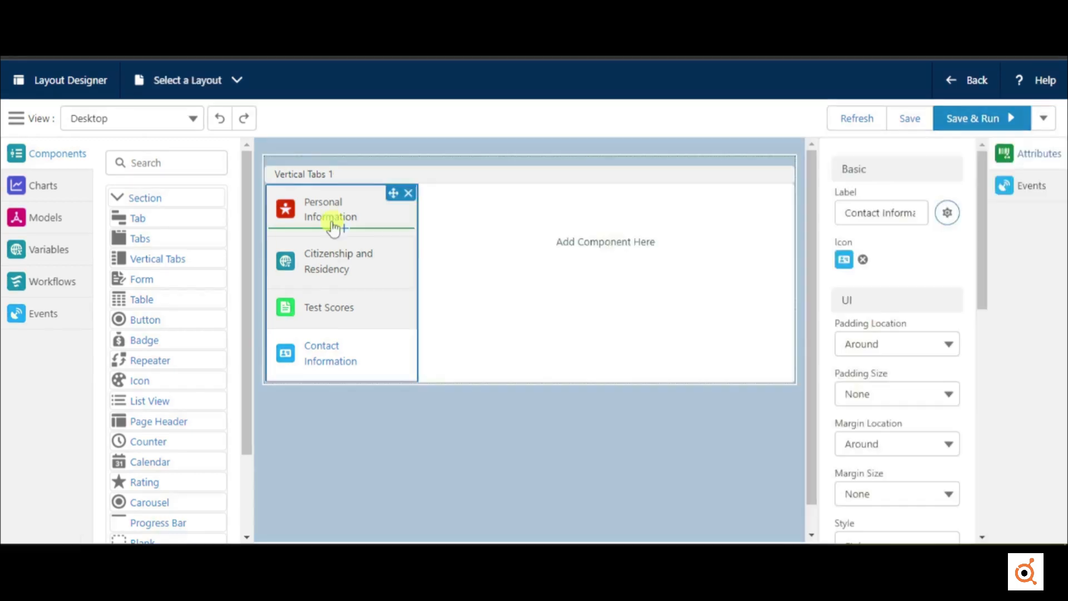
Add a Form to the Personal Information tab and set up a new record model for it on the Student object.
{"action": "left_click_drag", "start_coordinate": [334, 222], "coordinate": [599, 250]}
{"action": "left_click", "coordinate": [215, 278]}
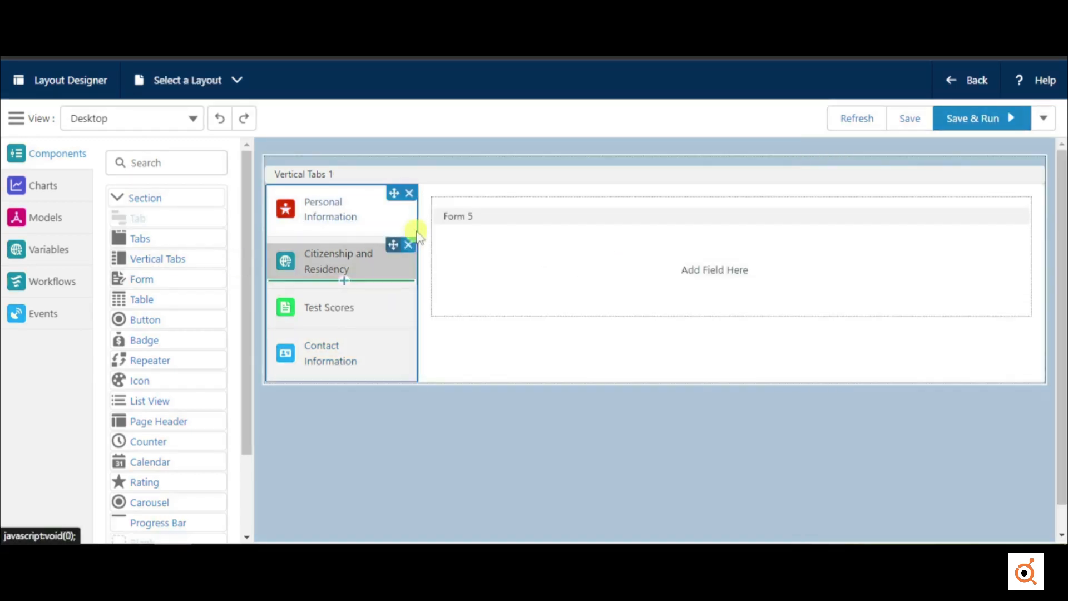
{"action": "left_click", "coordinate": [579, 231]}
{"action": "left_click", "coordinate": [914, 212]}
{"action": "left_click", "coordinate": [906, 278]}
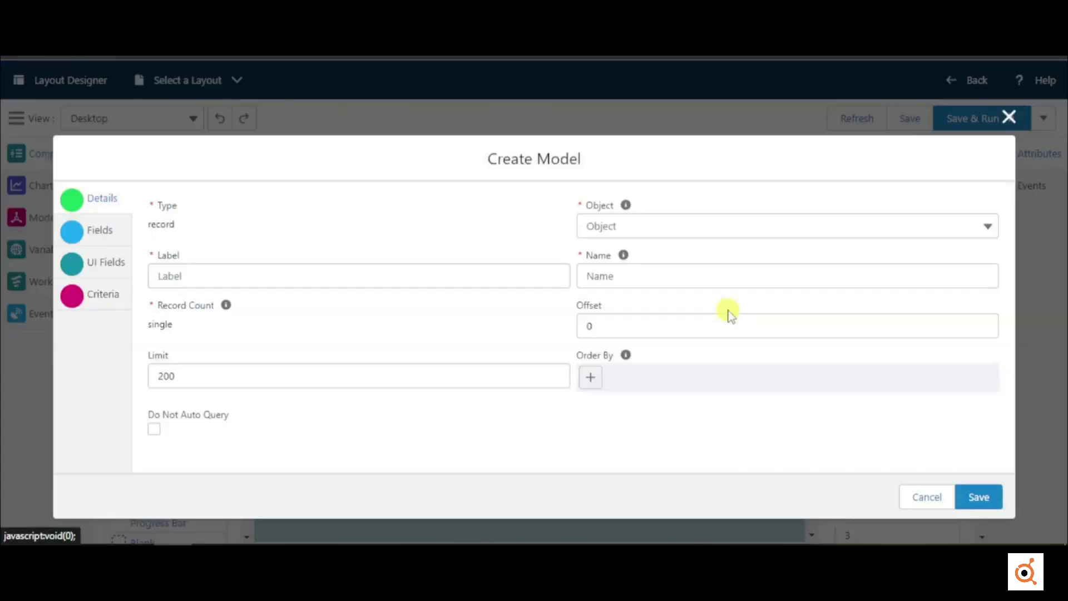
{"action": "left_click", "coordinate": [709, 223]}
{"action": "type", "text": "stude"}
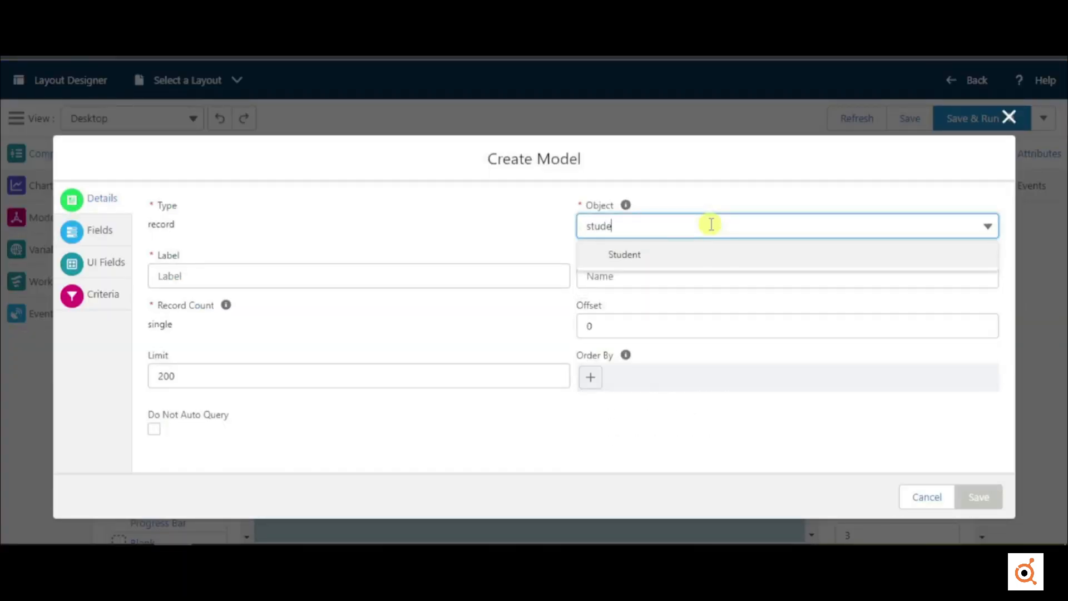
{"action": "left_click", "coordinate": [685, 268]}
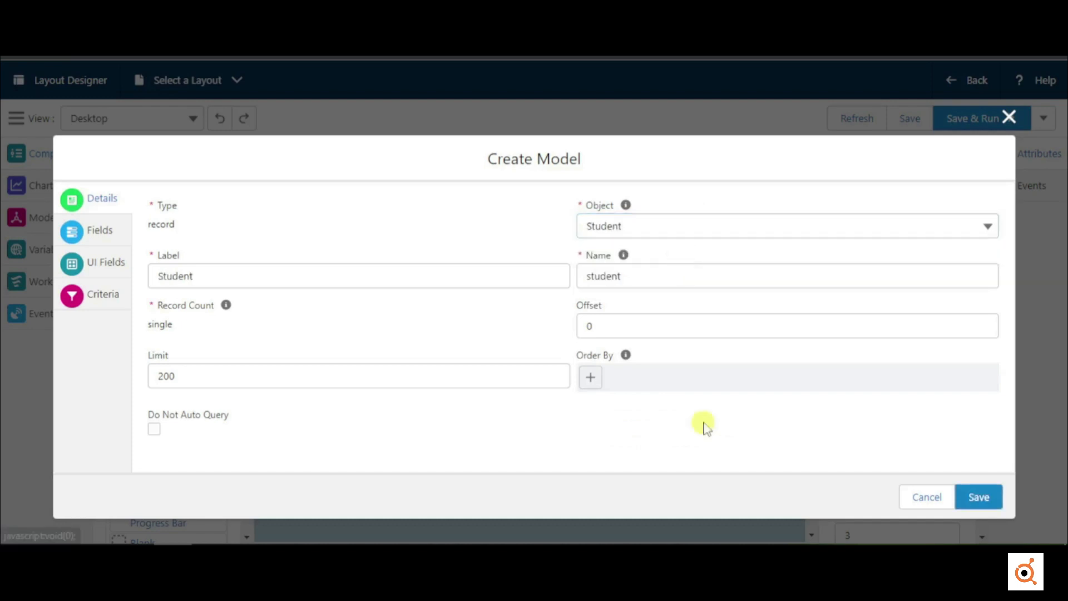
Add a filter criterion on the Created By ID field to the Student model and choose its operator.
{"action": "left_click", "coordinate": [113, 291]}
{"action": "left_click", "coordinate": [960, 309]}
{"action": "left_click", "coordinate": [374, 276]}
{"action": "type", "text": "cr"}
{"action": "left_click", "coordinate": [346, 328]}
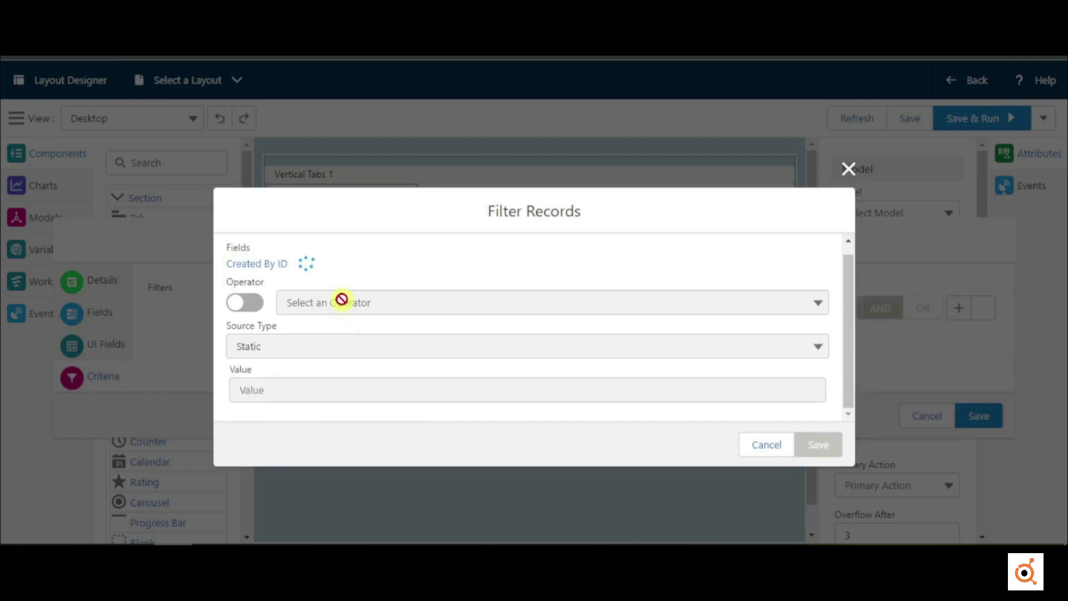
{"action": "left_click", "coordinate": [341, 327]}
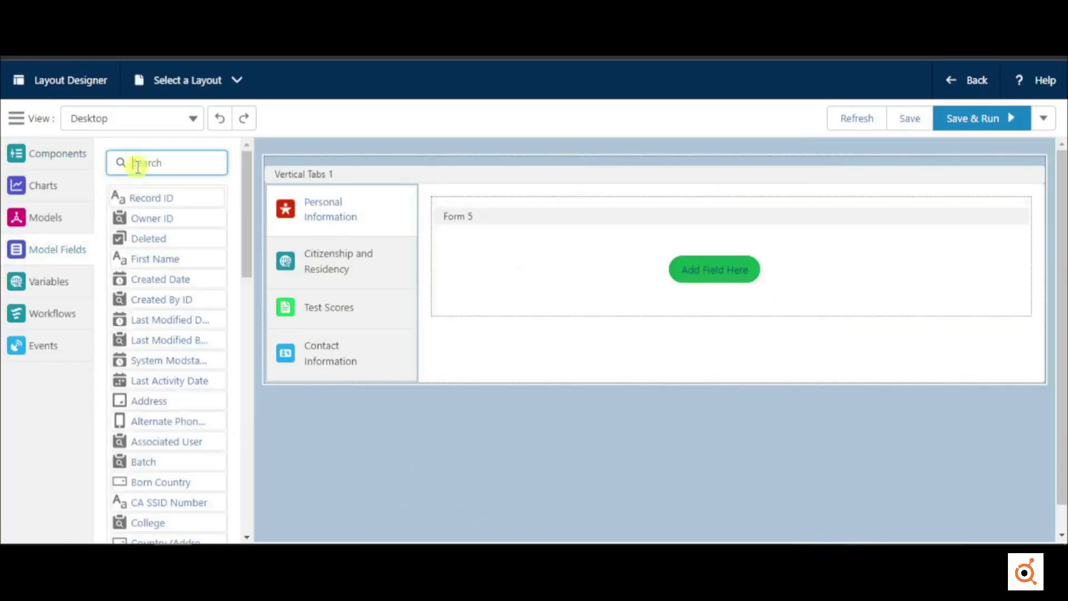
Add the First Name, Last Name and Date Of Birth model fields to the form.
{"action": "type", "text": "nam"}
{"action": "double_click", "coordinate": [156, 199]}
{"action": "double_click", "coordinate": [162, 239]}
{"action": "double_click", "coordinate": [158, 165]}
{"action": "type", "text": "da"}
{"action": "double_click", "coordinate": [160, 259]}
Add the "Have you ever had a different legal name", Legal First Name and Legal Last Name fields to the form.
{"action": "double_click", "coordinate": [162, 170]}
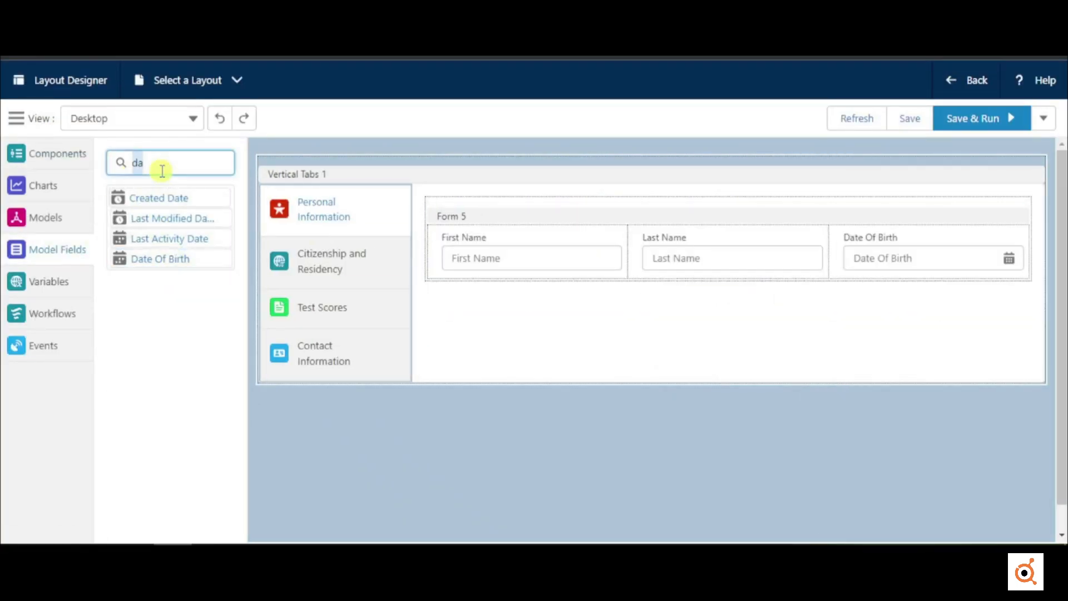
{"action": "type", "text": "leg"}
{"action": "double_click", "coordinate": [167, 219]}
{"action": "double_click", "coordinate": [172, 238]}
{"action": "double_click", "coordinate": [167, 259]}
Add the "Have you attended California School?" and CA SSID Number fields to the form.
{"action": "double_click", "coordinate": [150, 166]}
{"action": "type", "text": "ca"}
{"action": "double_click", "coordinate": [164, 218]}
{"action": "double_click", "coordinate": [167, 199]}
Set the First Name field's required type to Always.
{"action": "left_click", "coordinate": [501, 221]}
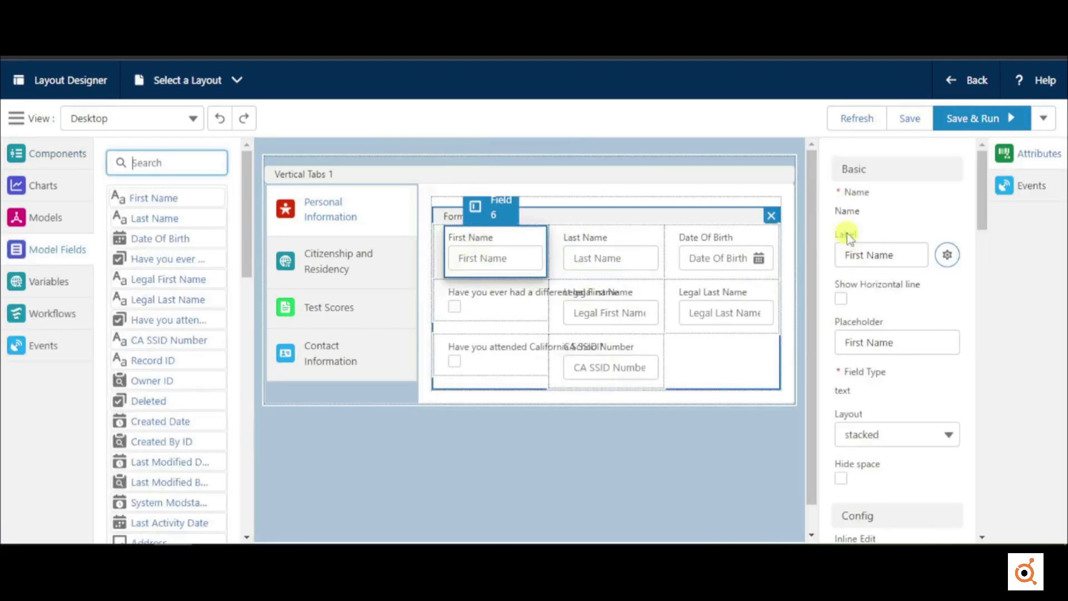
{"action": "scroll", "coordinate": [848, 236], "scroll_direction": "down", "scroll_amount": 12}
{"action": "left_click", "coordinate": [890, 278]}
{"action": "left_click", "coordinate": [886, 365]}
Set the Last Name field's required type to Always.
{"action": "left_click", "coordinate": [639, 257]}
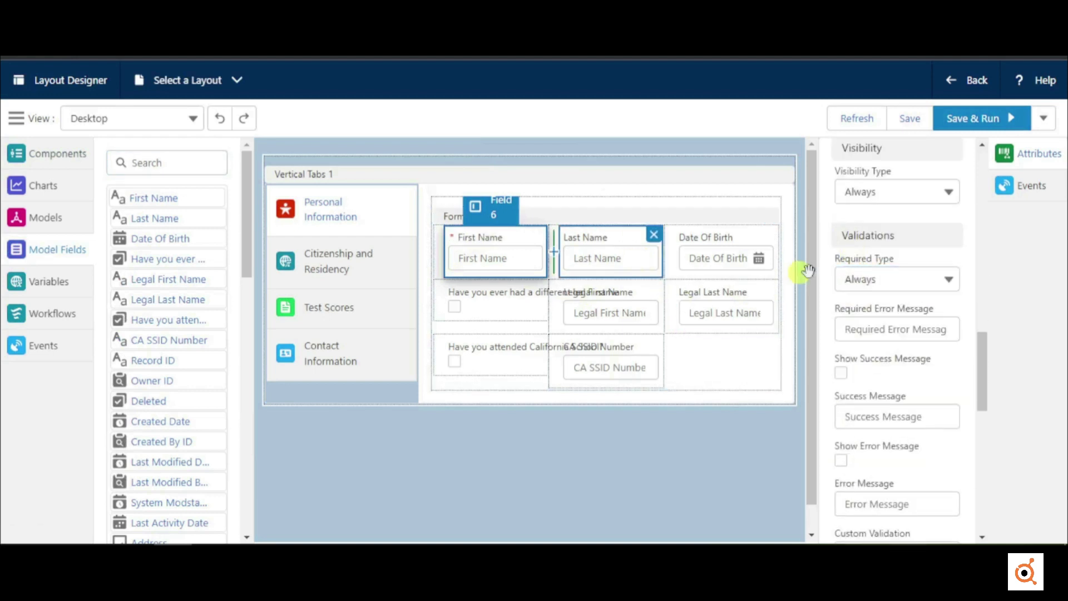
{"action": "scroll", "coordinate": [842, 248], "scroll_direction": "down", "scroll_amount": 12}
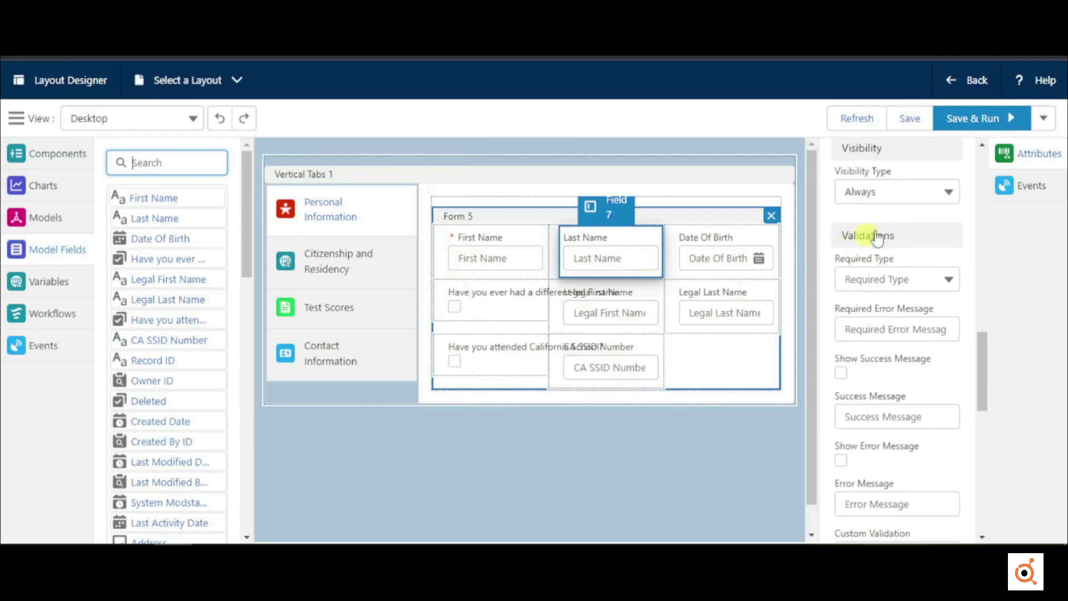
{"action": "left_click", "coordinate": [886, 277]}
{"action": "left_click", "coordinate": [885, 361]}
Set the Date Of Birth field's required type to Always.
{"action": "left_click", "coordinate": [719, 262]}
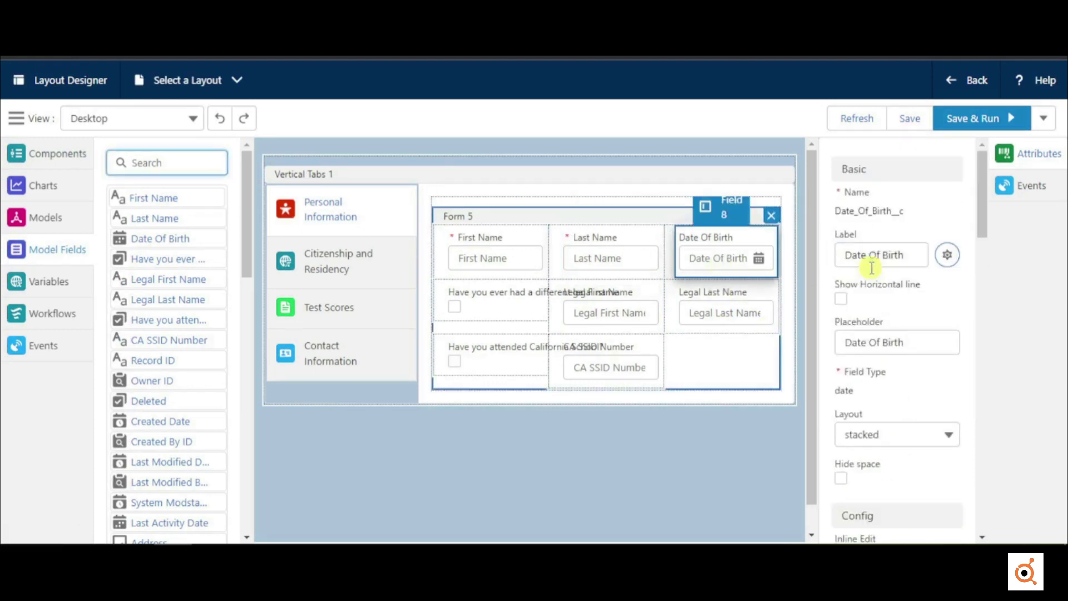
{"action": "scroll", "coordinate": [872, 268], "scroll_direction": "down", "scroll_amount": 10}
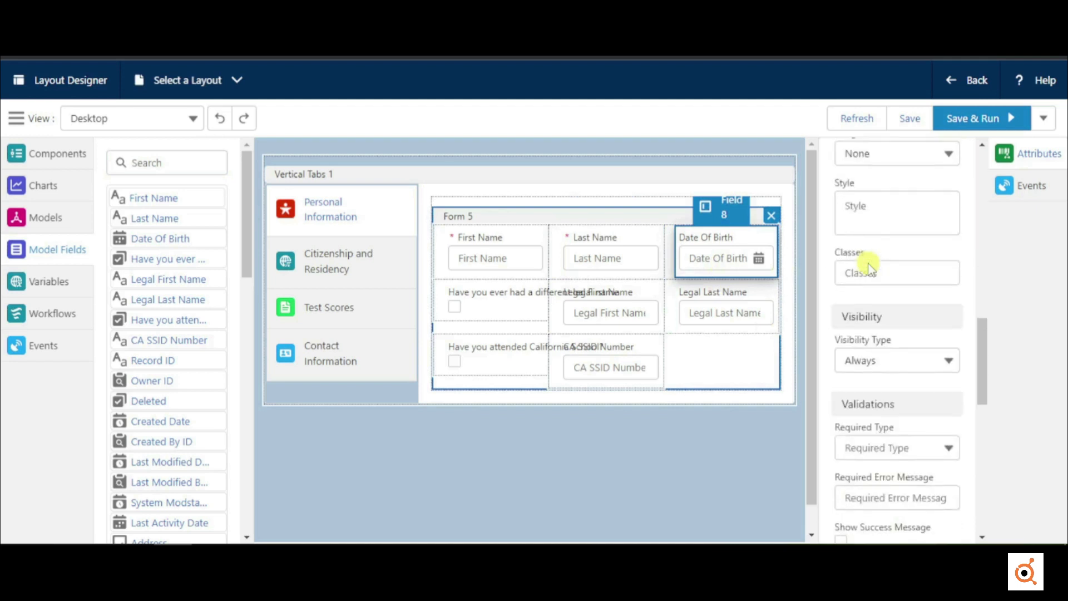
{"action": "scroll", "coordinate": [870, 295], "scroll_direction": "down", "scroll_amount": 2}
{"action": "left_click", "coordinate": [876, 369]}
{"action": "left_click", "coordinate": [908, 449]}
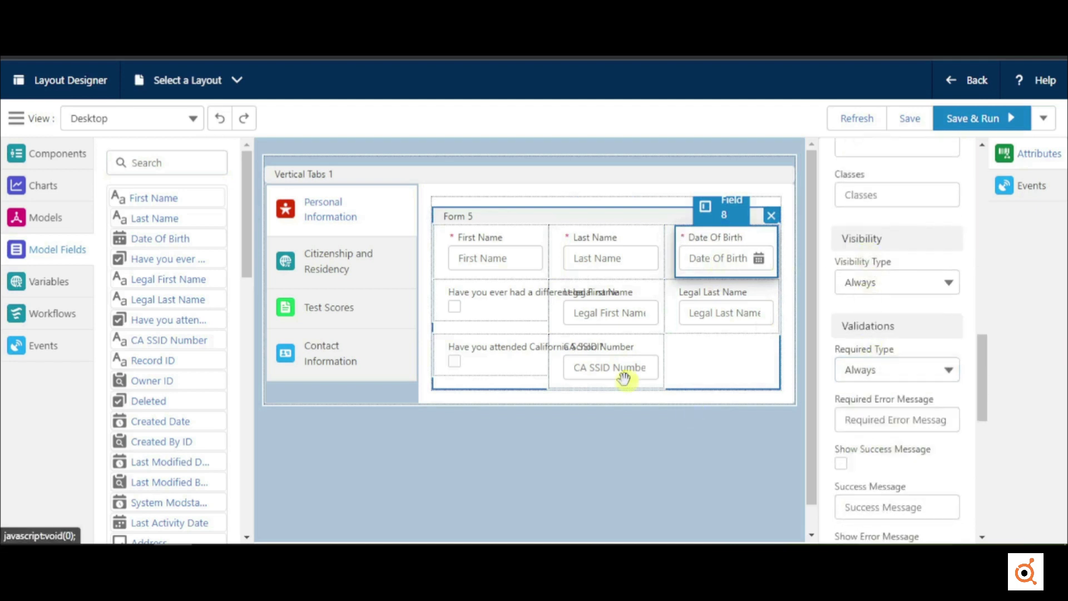
Set the Legal First Name field's visibility type to Conditional.
{"action": "left_click", "coordinate": [682, 332]}
{"action": "scroll", "coordinate": [869, 298], "scroll_direction": "down", "scroll_amount": 10}
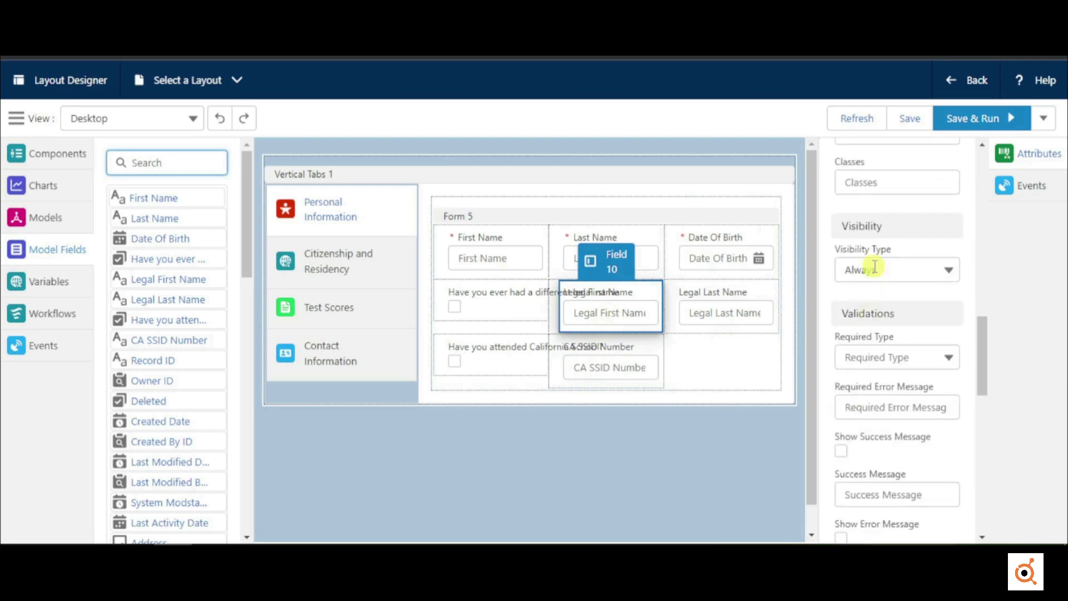
{"action": "left_click", "coordinate": [890, 270]}
{"action": "left_click", "coordinate": [882, 349]}
Start a visibility condition for Legal First Name on the Student model's "Have you ever had a different legal name" field.
{"action": "left_click", "coordinate": [937, 320]}
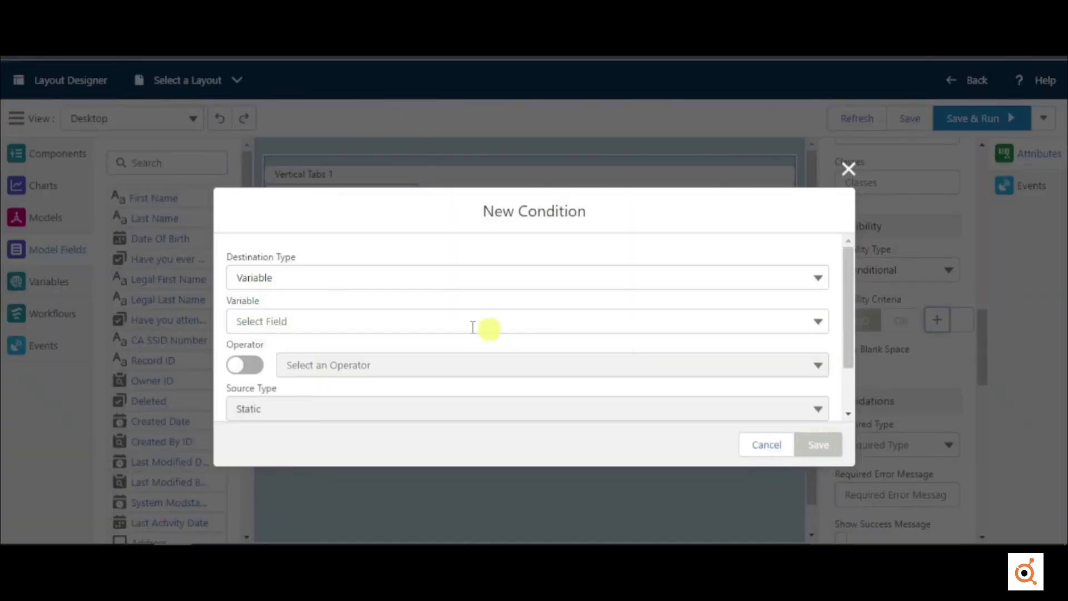
{"action": "left_click", "coordinate": [352, 278]}
{"action": "left_click", "coordinate": [353, 362]}
{"action": "left_click", "coordinate": [357, 324]}
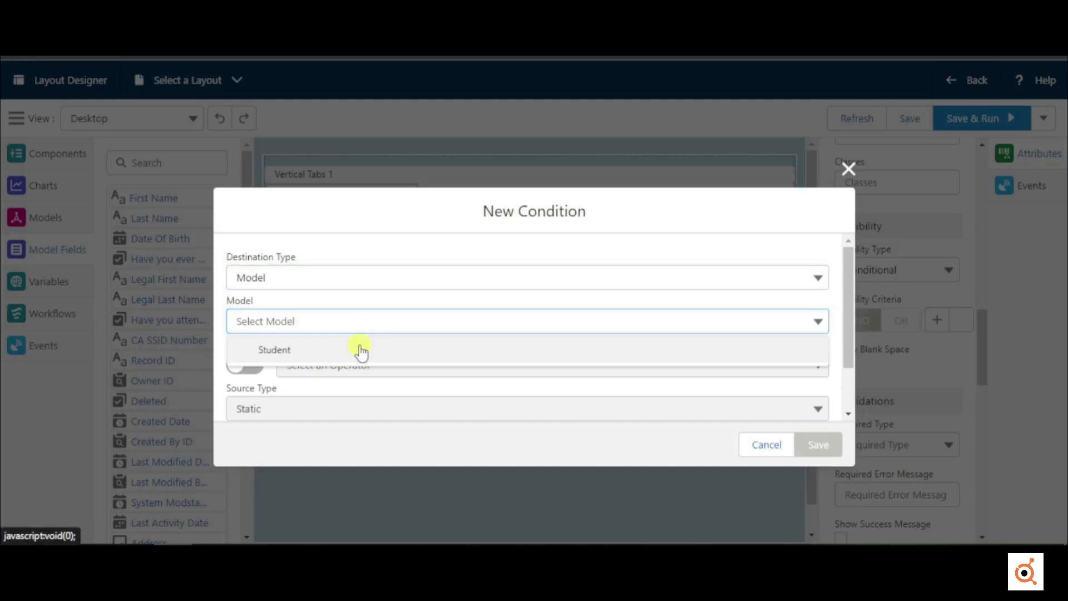
{"action": "left_click", "coordinate": [361, 350]}
{"action": "type", "text": "ha"}
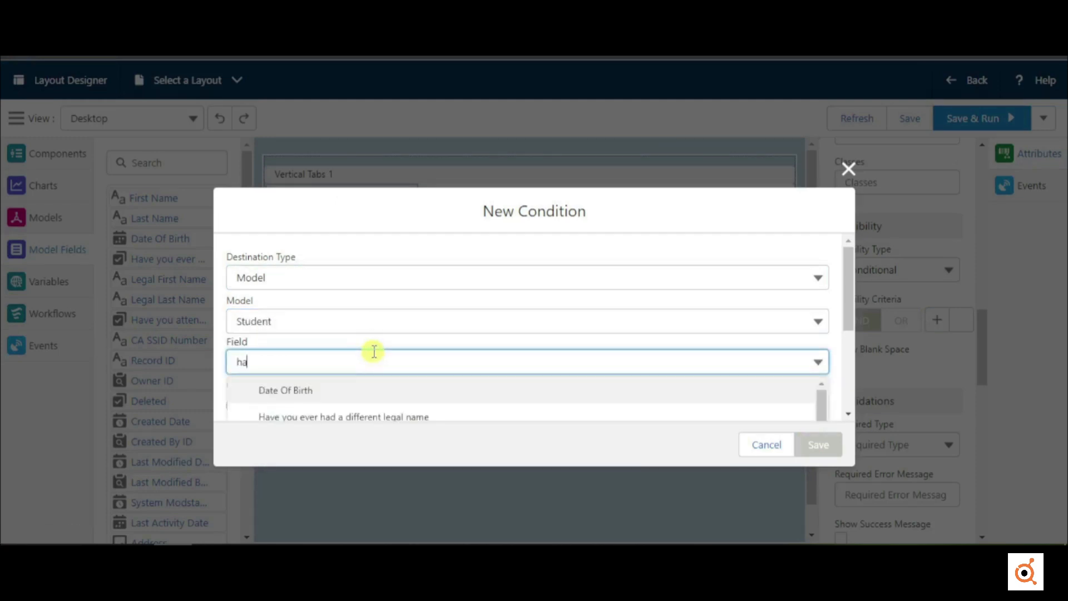
{"action": "left_click", "coordinate": [386, 392]}
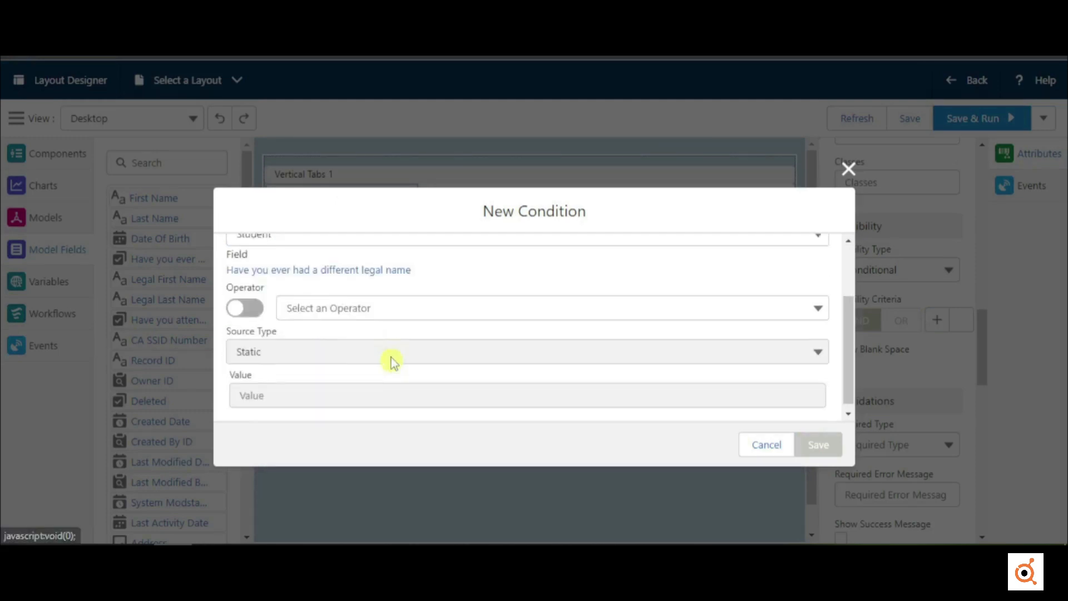
Set the condition's operator to Equals with the static value true and save the condition.
{"action": "left_click", "coordinate": [374, 303]}
{"action": "left_click", "coordinate": [374, 333]}
{"action": "left_click", "coordinate": [383, 390]}
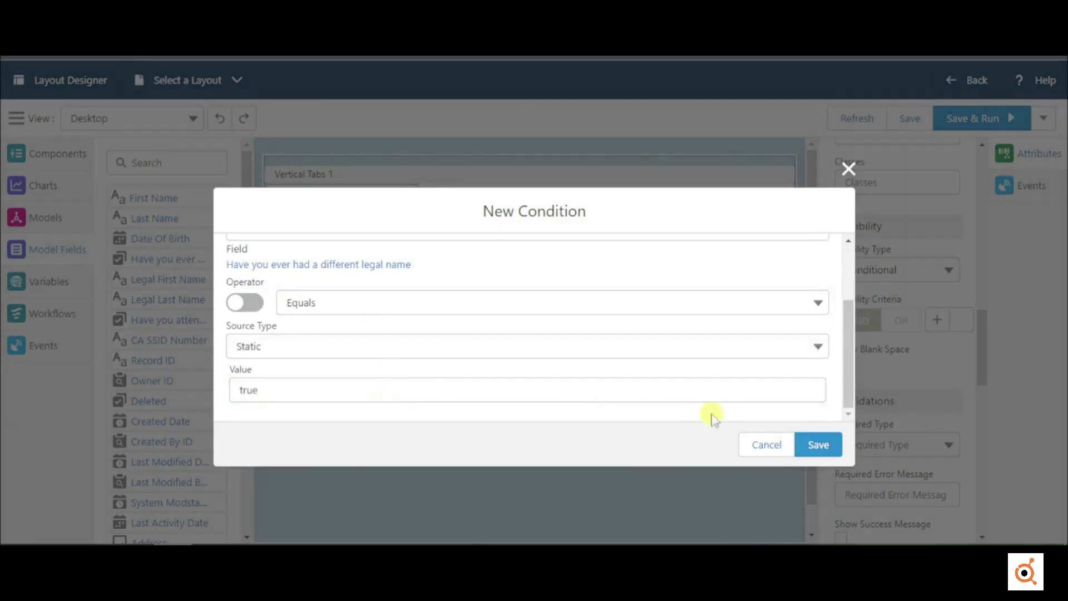
{"action": "left_click", "coordinate": [816, 445]}
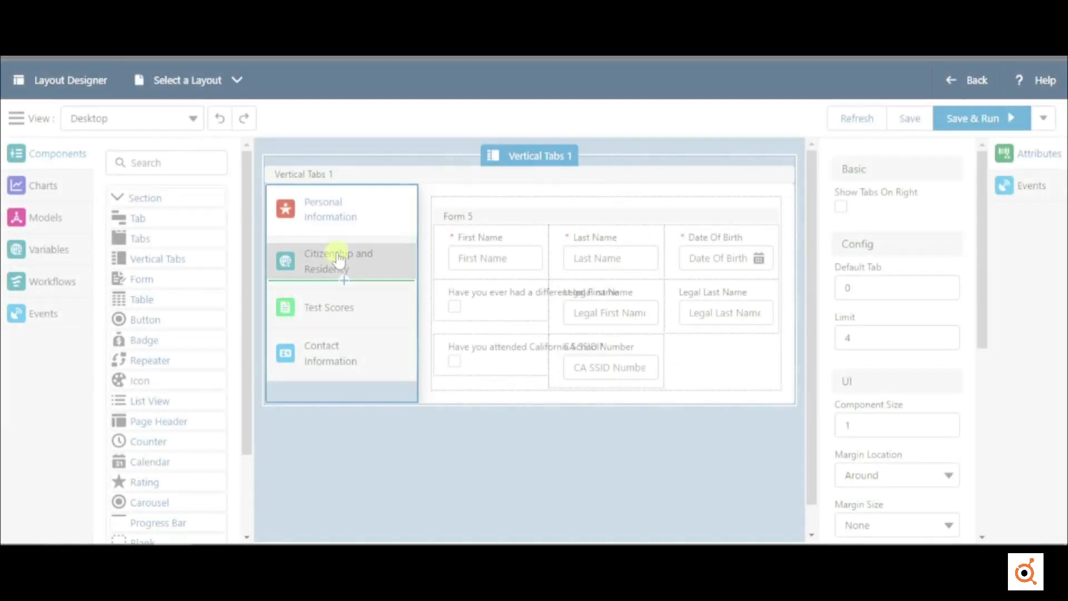
Add a Repeater component to the empty Test Scores vertical tab.
{"action": "left_click", "coordinate": [339, 259]}
{"action": "left_click", "coordinate": [335, 354]}
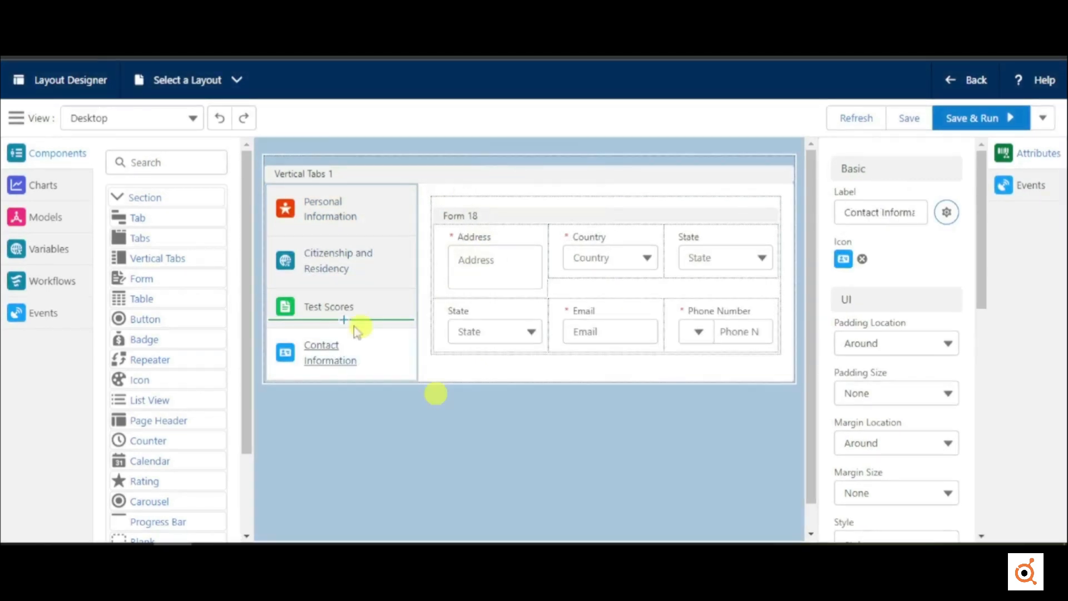
{"action": "left_click", "coordinate": [339, 313]}
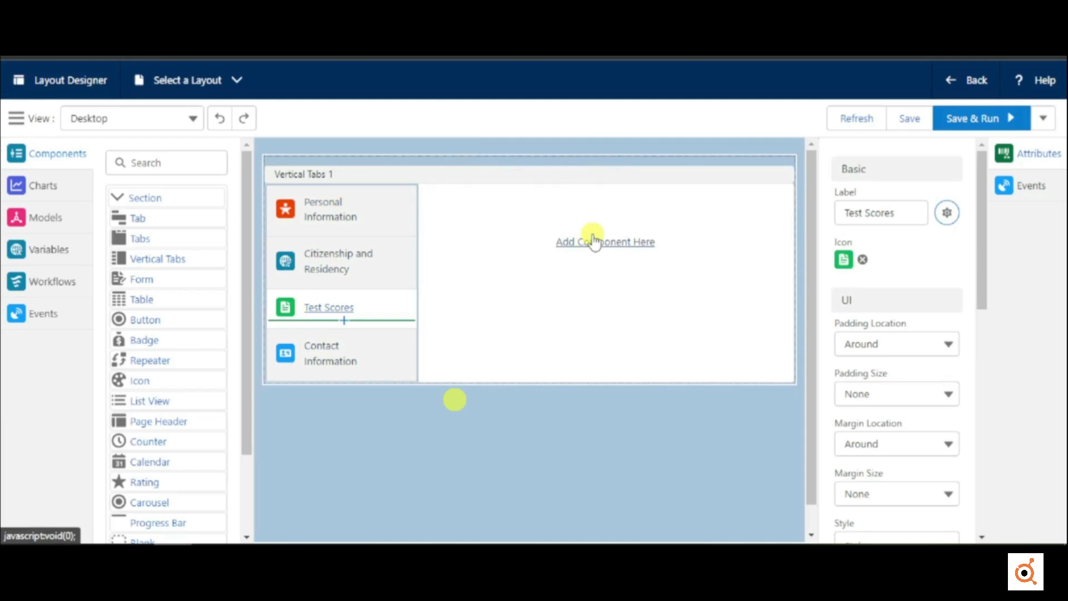
{"action": "left_click", "coordinate": [594, 242]}
{"action": "left_click_drag", "start_coordinate": [151, 360], "coordinate": [546, 262]}
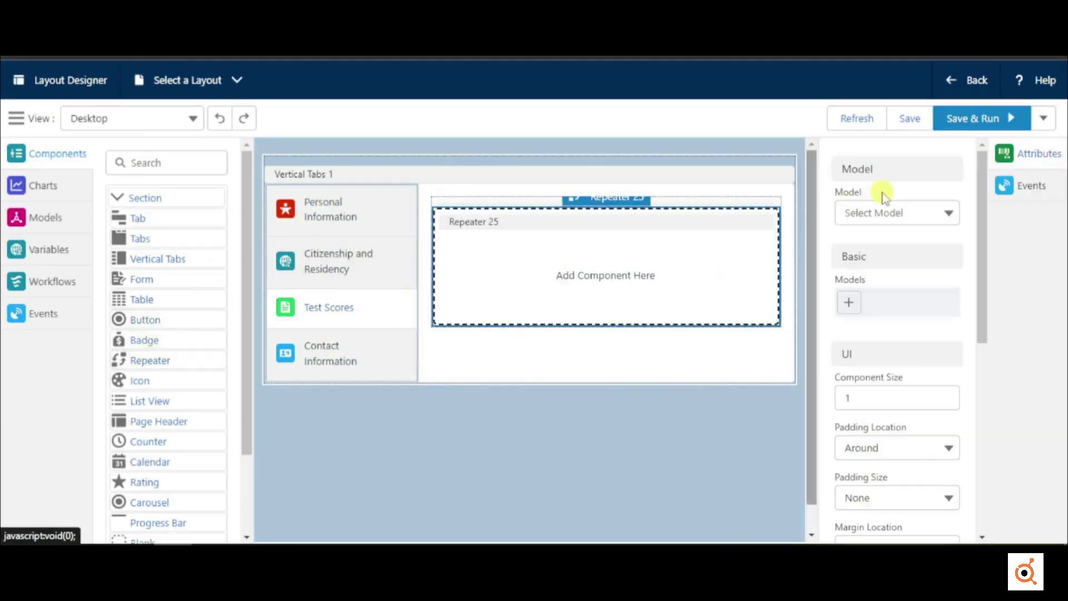
Create a record model on the Test Score object for the repeater, with Do Not Auto Query enabled.
{"action": "left_click", "coordinate": [885, 213]}
{"action": "left_click", "coordinate": [901, 267]}
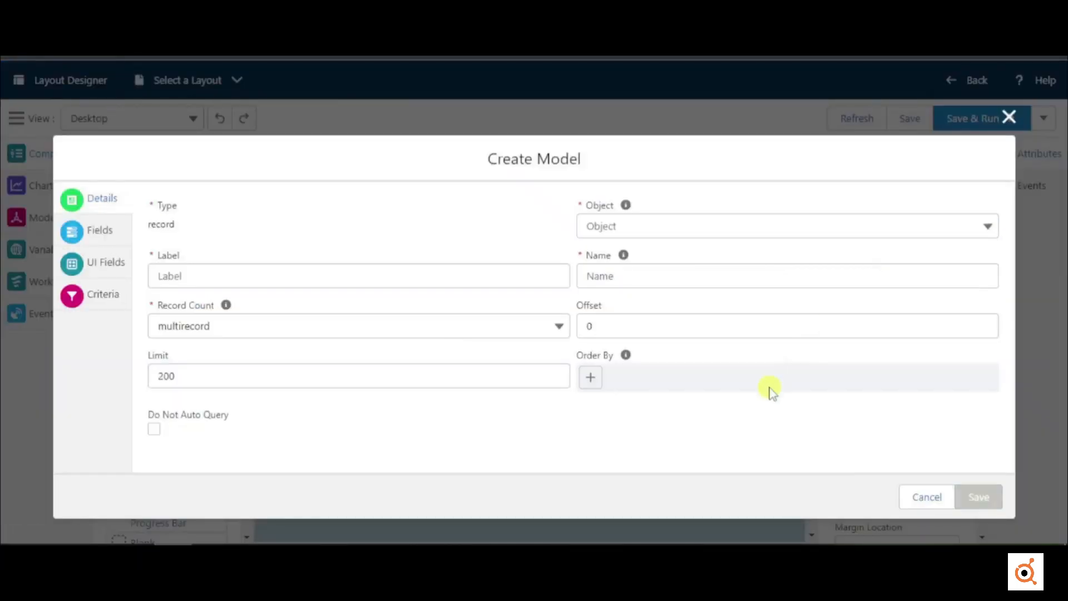
{"action": "left_click", "coordinate": [749, 238]}
{"action": "type", "text": "test"}
{"action": "left_click", "coordinate": [704, 279]}
{"action": "left_click", "coordinate": [161, 428]}
{"action": "left_click", "coordinate": [978, 496]}
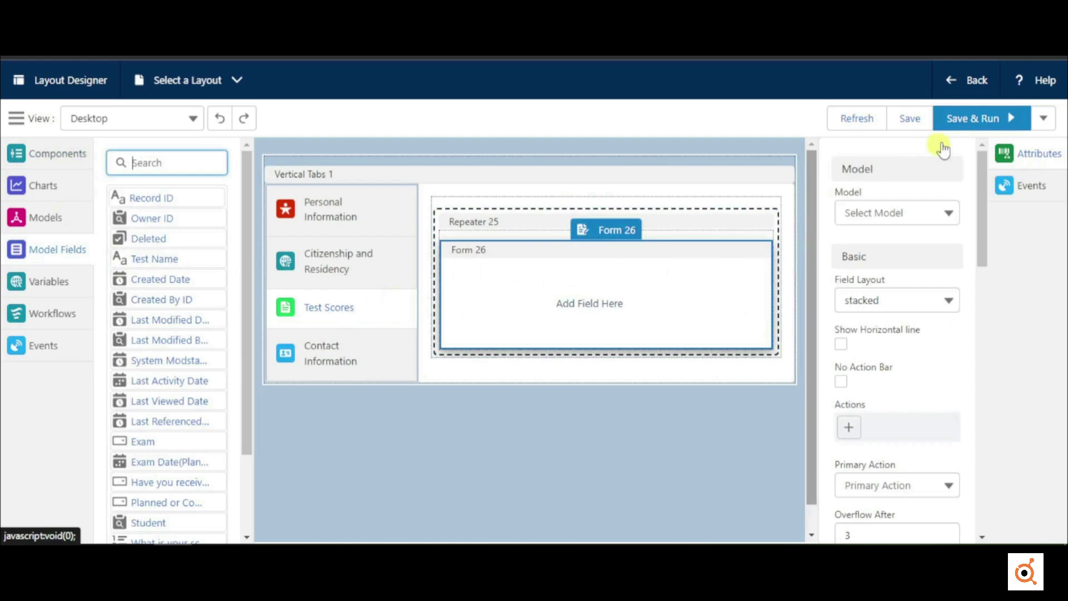
Bind the form inside the repeater to the Test Scores Context model and search its fields for score.
{"action": "left_click", "coordinate": [911, 118]}
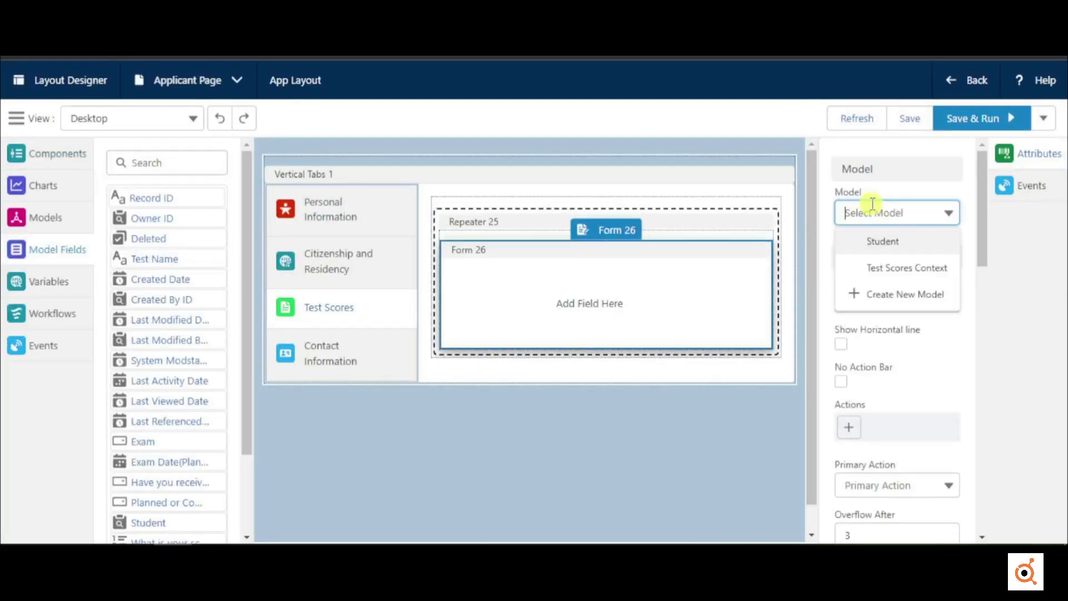
{"action": "left_click", "coordinate": [907, 267]}
{"action": "left_click", "coordinate": [136, 161]}
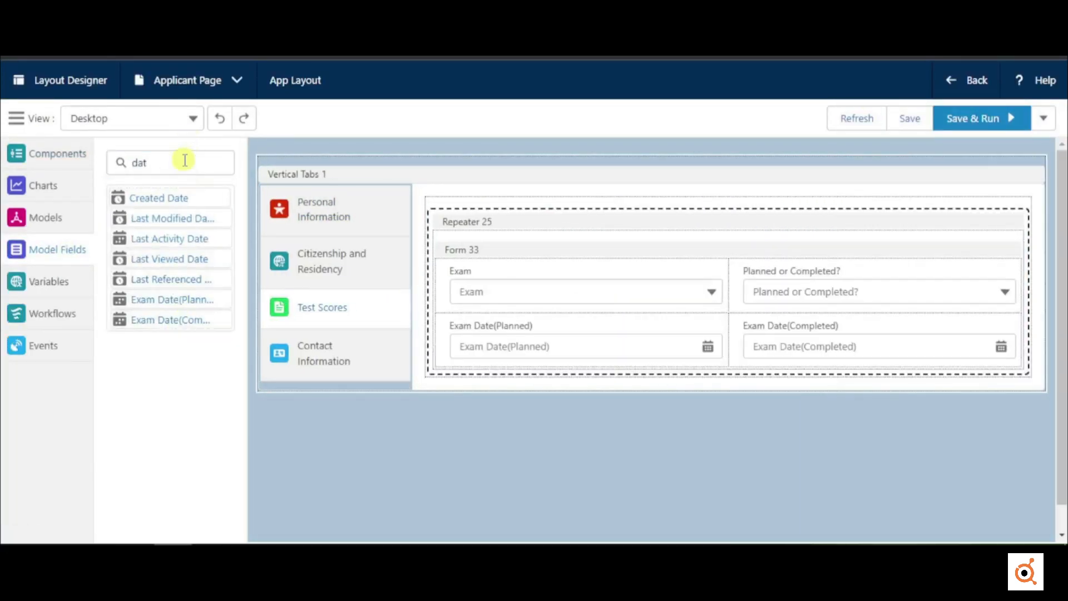
{"action": "double_click", "coordinate": [179, 162]}
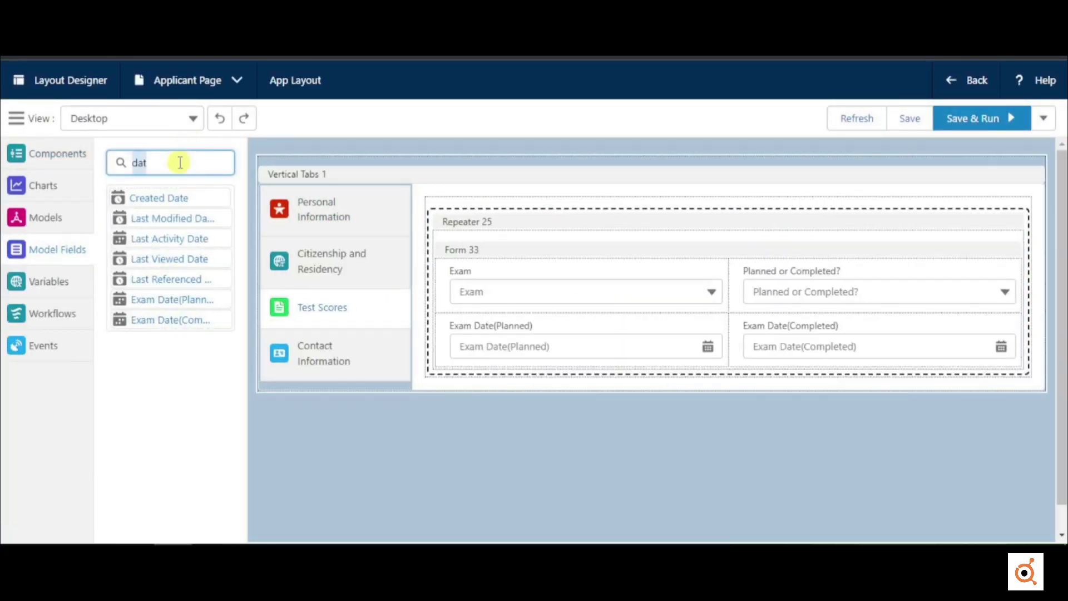
{"action": "type", "text": "score"}
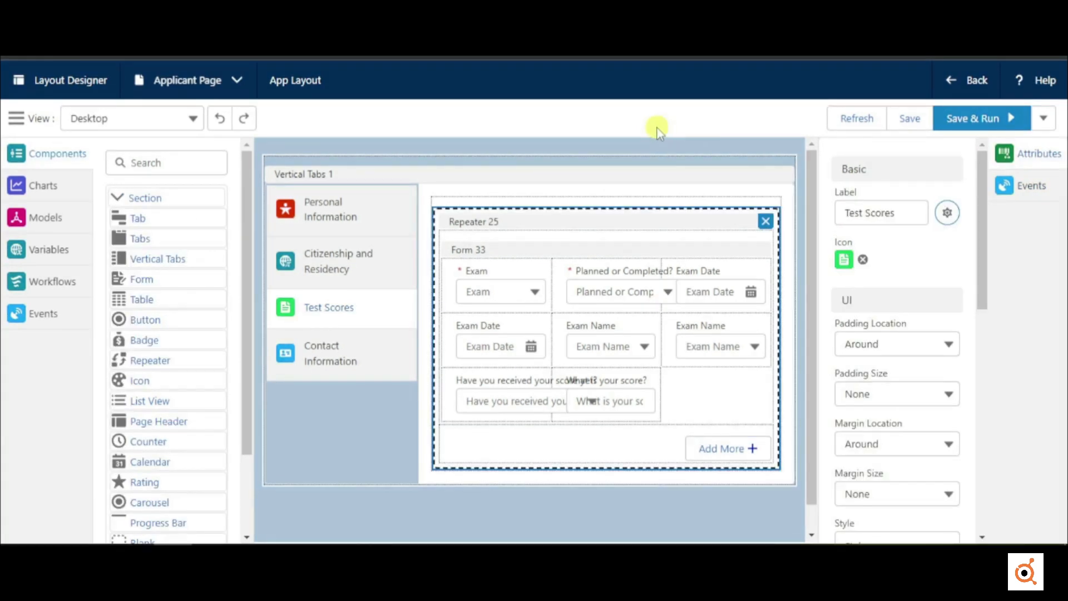
Create a single-record model on the Test Score object, labelled Test Score(Single) and named testScoreSingle.
{"action": "left_click", "coordinate": [33, 223]}
{"action": "left_click", "coordinate": [109, 166]}
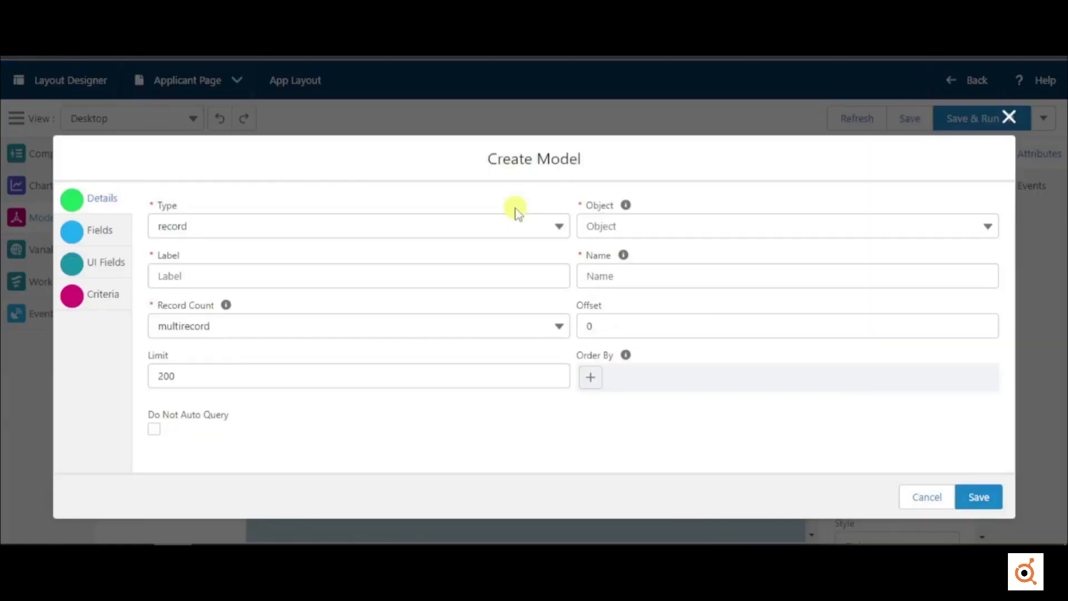
{"action": "left_click", "coordinate": [633, 224]}
{"action": "type", "text": "Tes"}
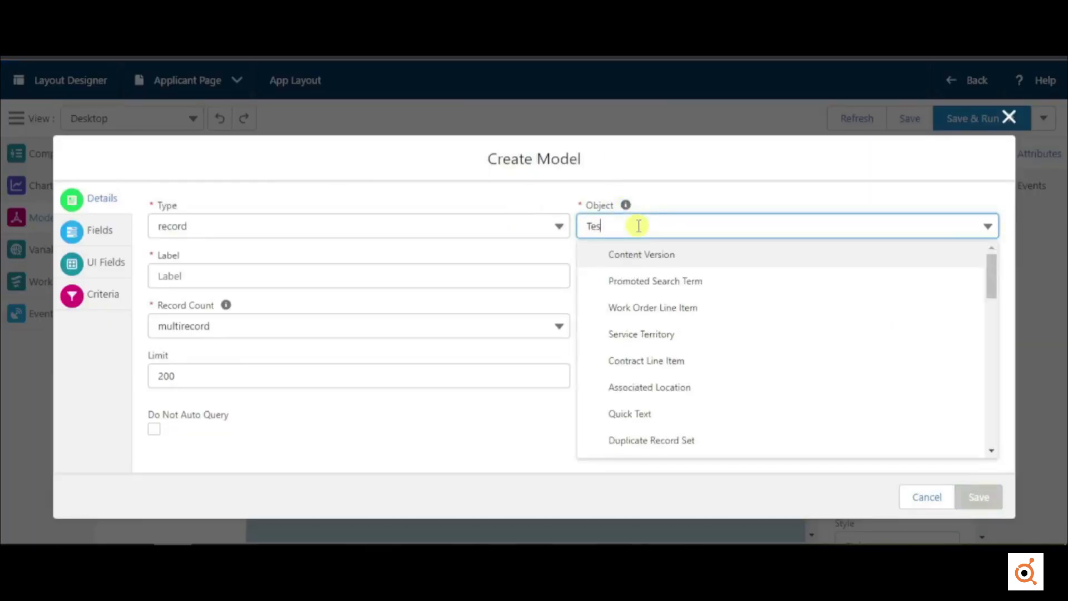
{"action": "left_click", "coordinate": [629, 281]}
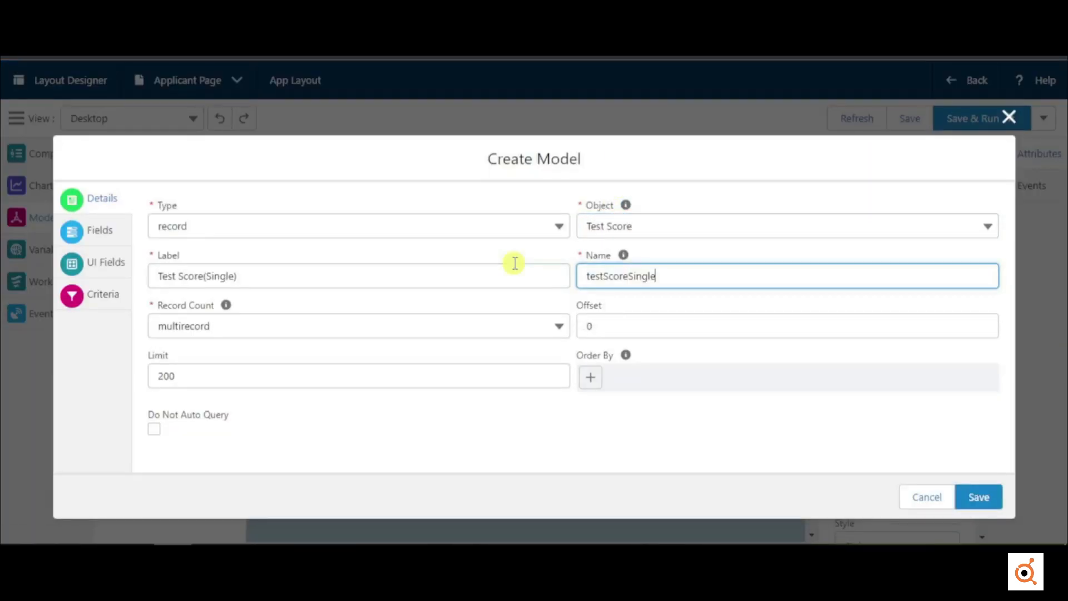
{"action": "left_click", "coordinate": [421, 314]}
{"action": "left_click", "coordinate": [314, 383]}
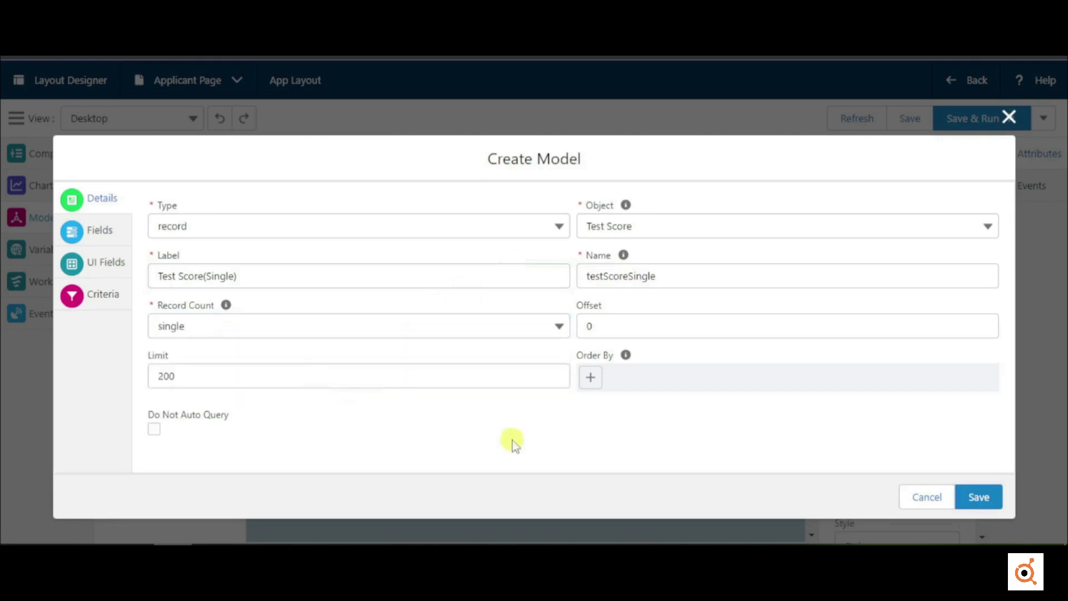
{"action": "left_click", "coordinate": [979, 497]}
Create a Business workflow labelled Create an empty record.
{"action": "left_click", "coordinate": [38, 283]}
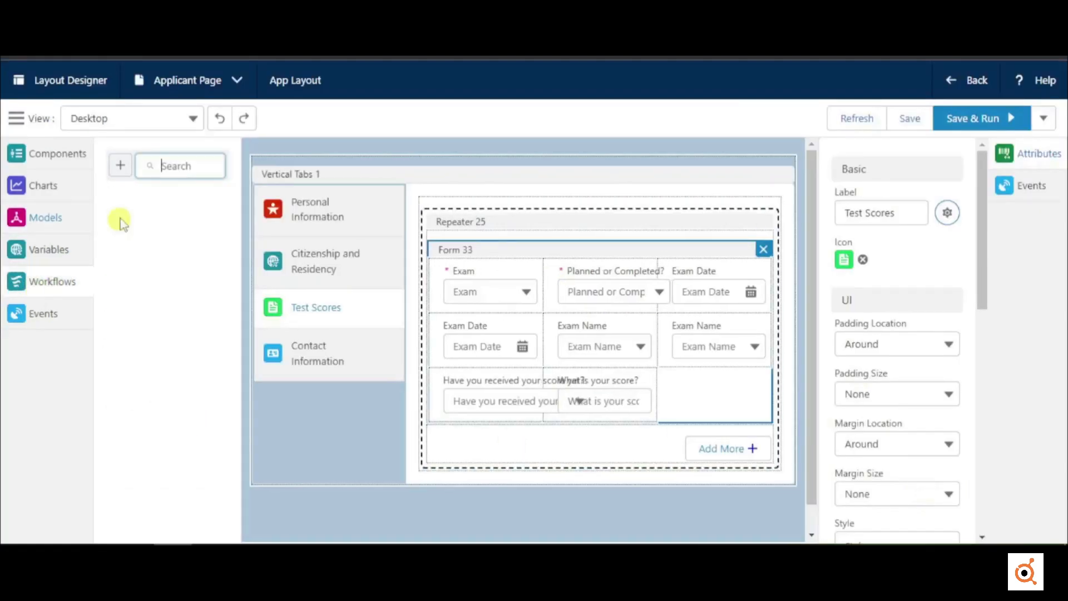
{"action": "left_click", "coordinate": [120, 167]}
{"action": "left_click", "coordinate": [249, 306]}
{"action": "type", "text": "Create an empty record"}
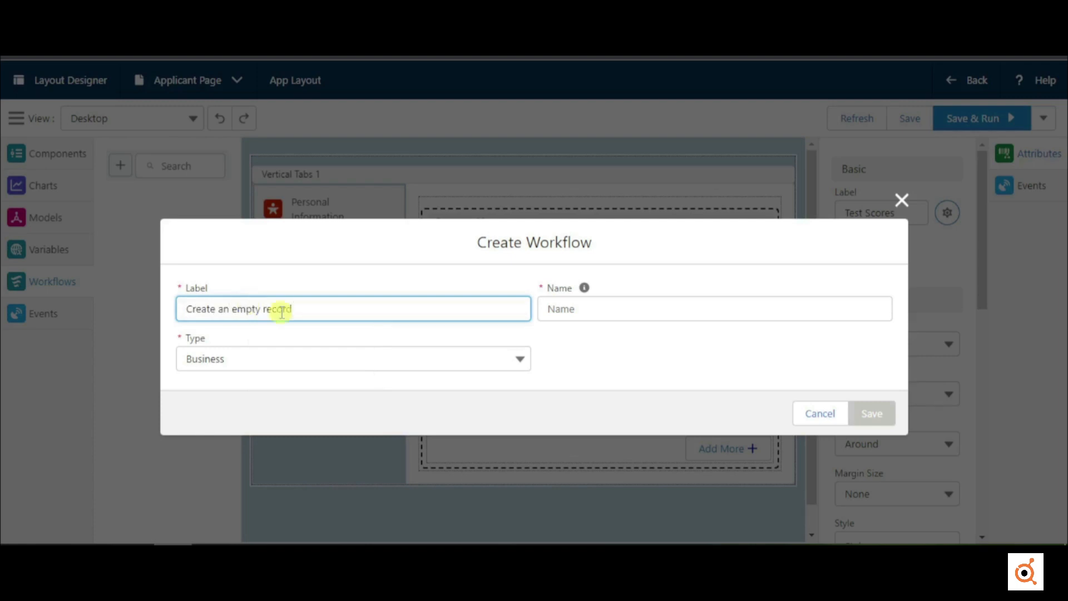
{"action": "left_click", "coordinate": [563, 359]}
{"action": "left_click", "coordinate": [872, 413]}
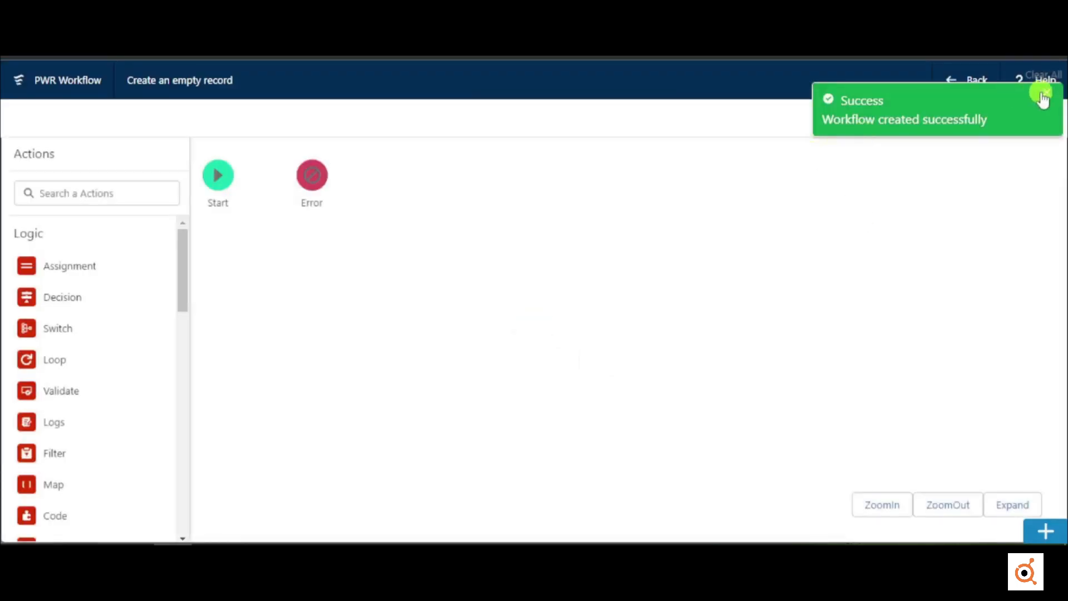
Add an Assignment action to the workflow and start an assignment with the Test Score model as its destination.
{"action": "left_click", "coordinate": [1044, 96]}
{"action": "left_click_drag", "start_coordinate": [28, 268], "coordinate": [338, 318]}
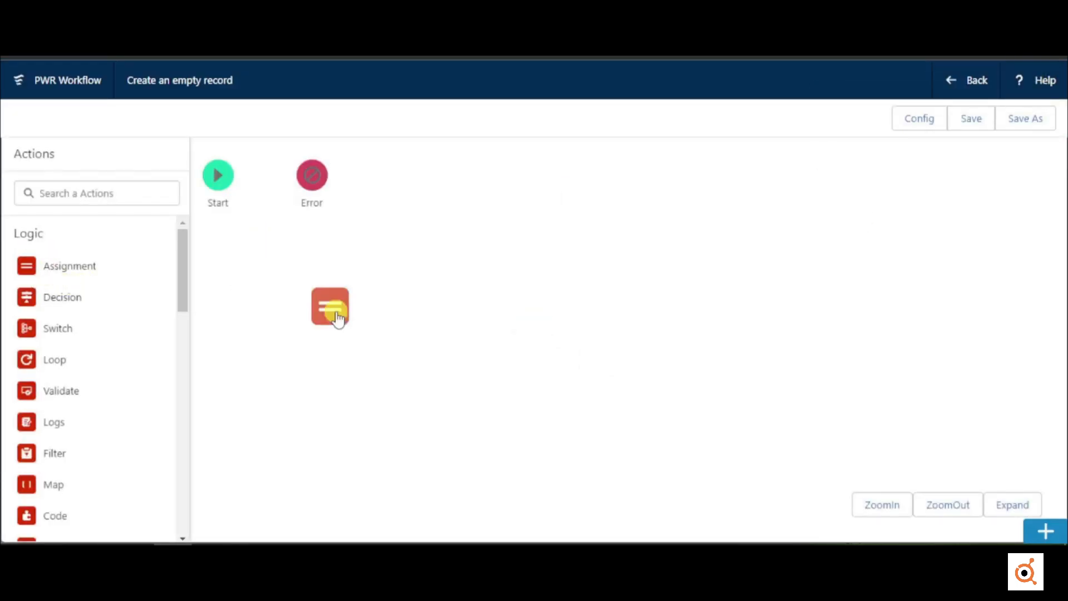
{"action": "double_click", "coordinate": [337, 319]}
{"action": "left_click", "coordinate": [301, 314]}
{"action": "left_click", "coordinate": [282, 276]}
{"action": "left_click", "coordinate": [283, 359]}
{"action": "left_click", "coordinate": [291, 328]}
{"action": "left_click", "coordinate": [330, 377]}
Set the assignment's operator to Append with the Test Score(Single) model as source, and save the condition.
{"action": "scroll", "coordinate": [326, 370], "scroll_direction": "down", "scroll_amount": 2}
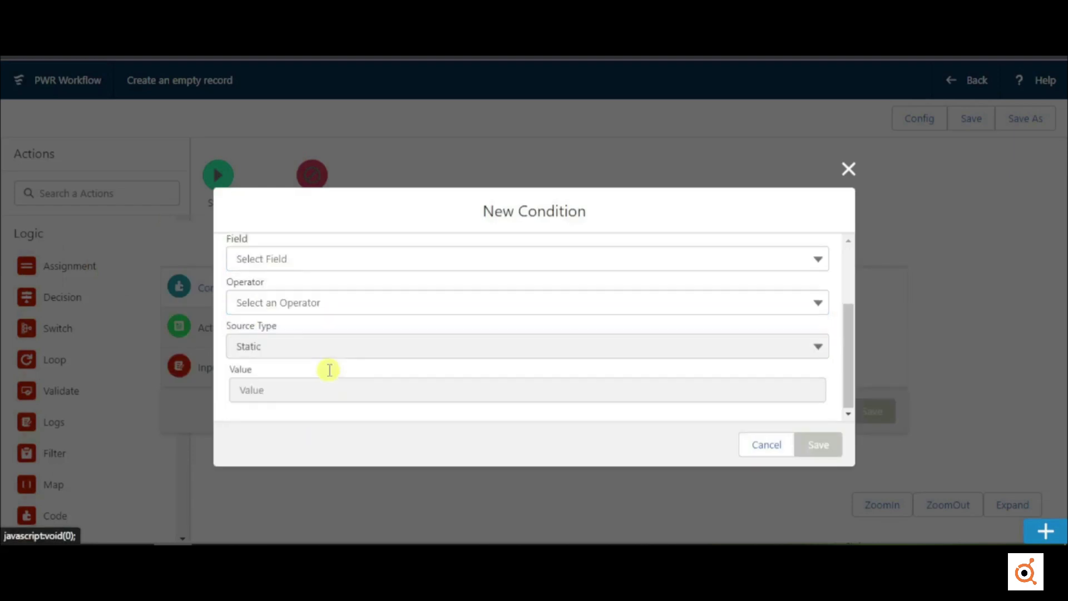
{"action": "left_click", "coordinate": [295, 303]}
{"action": "left_click", "coordinate": [291, 355]}
{"action": "left_click", "coordinate": [299, 346]}
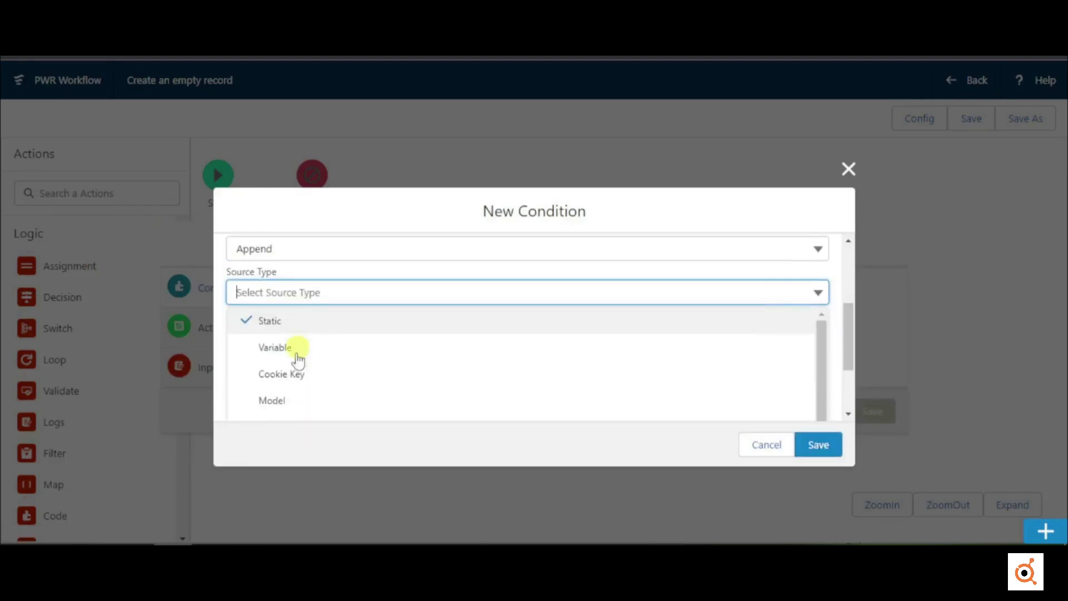
{"action": "left_click", "coordinate": [286, 401]}
{"action": "left_click", "coordinate": [298, 394]}
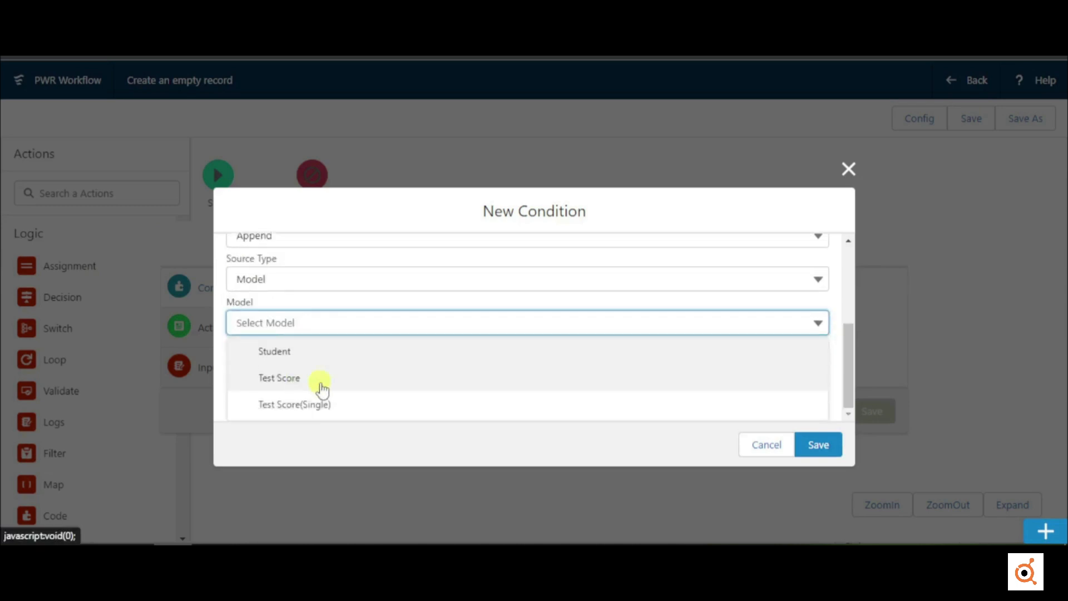
{"action": "left_click", "coordinate": [312, 403]}
{"action": "left_click", "coordinate": [818, 448]}
Label the action Append Model, and save the workflow with Start connected to that action.
{"action": "left_click", "coordinate": [229, 319]}
{"action": "left_click", "coordinate": [336, 265]}
{"action": "type", "text": "Append Model"}
{"action": "key", "text": "Tab"}
{"action": "left_click", "coordinate": [872, 459]}
{"action": "left_click_drag", "start_coordinate": [256, 198], "coordinate": [310, 310]}
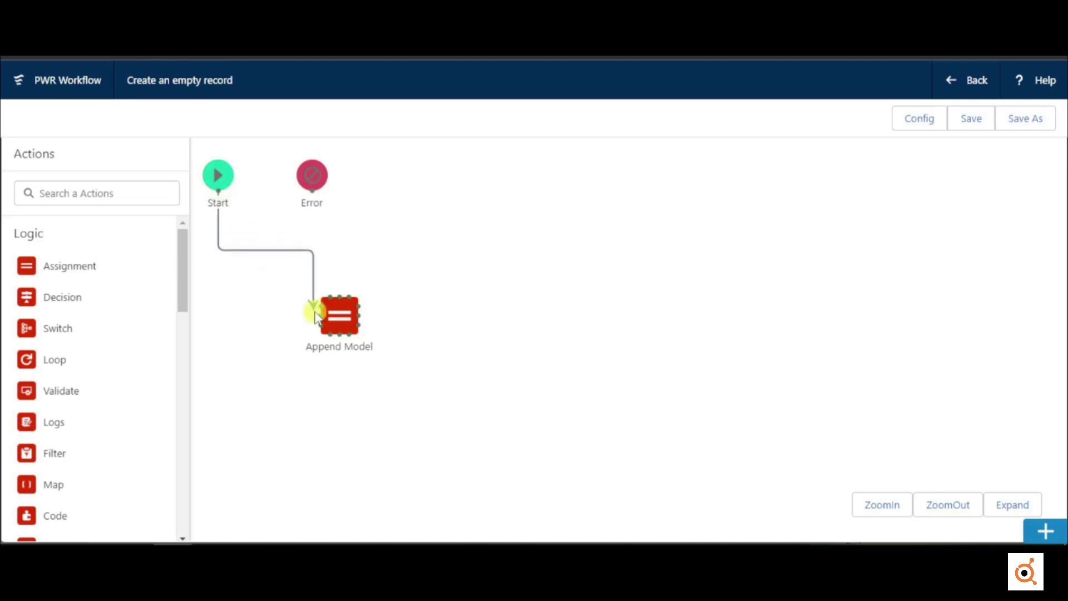
{"action": "left_click", "coordinate": [971, 118]}
Configure the repeater's onload event to run the Create an empty record workflow.
{"action": "left_click", "coordinate": [517, 222]}
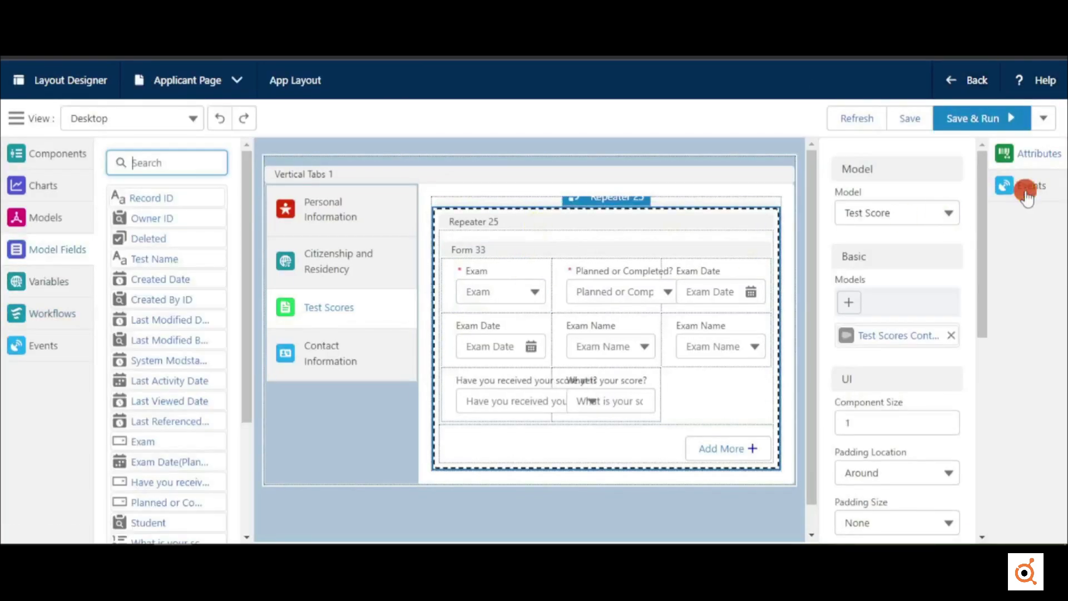
{"action": "left_click", "coordinate": [1029, 187]}
{"action": "left_click", "coordinate": [925, 232]}
{"action": "type", "text": "work"}
{"action": "left_click", "coordinate": [890, 260]}
{"action": "left_click", "coordinate": [956, 274]}
{"action": "left_click", "coordinate": [358, 325]}
{"action": "left_click", "coordinate": [234, 353]}
{"action": "left_click", "coordinate": [979, 399]}
Configure an event on the Add More button to run the Create an empty record workflow, and save the layout.
{"action": "left_click", "coordinate": [659, 451]}
{"action": "left_click", "coordinate": [1031, 187]}
{"action": "left_click", "coordinate": [918, 308]}
{"action": "type", "text": "fl"}
{"action": "left_click", "coordinate": [900, 338]}
{"action": "left_click", "coordinate": [948, 350]}
{"action": "left_click", "coordinate": [358, 324]}
{"action": "left_click", "coordinate": [234, 353]}
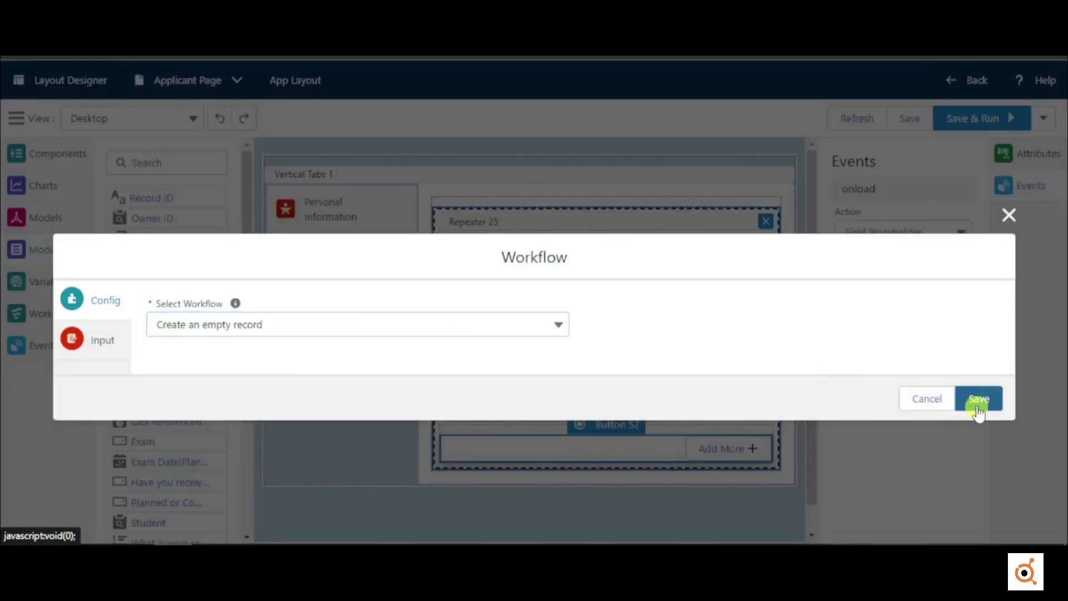
{"action": "left_click", "coordinate": [979, 399]}
{"action": "left_click", "coordinate": [910, 118]}
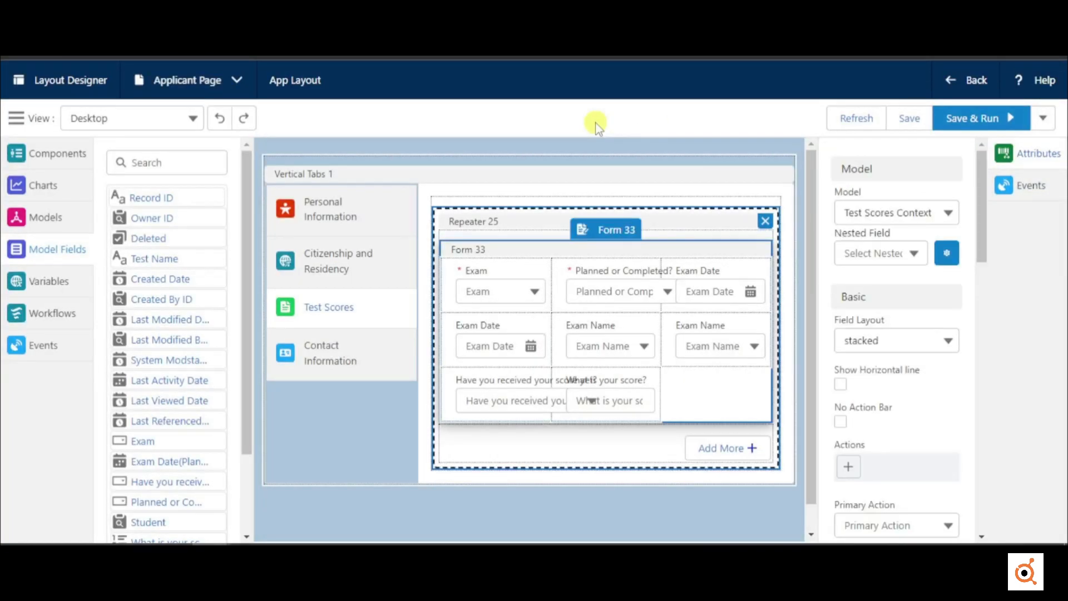
Create a second workflow labelled Create Test Score.
{"action": "left_click", "coordinate": [499, 449]}
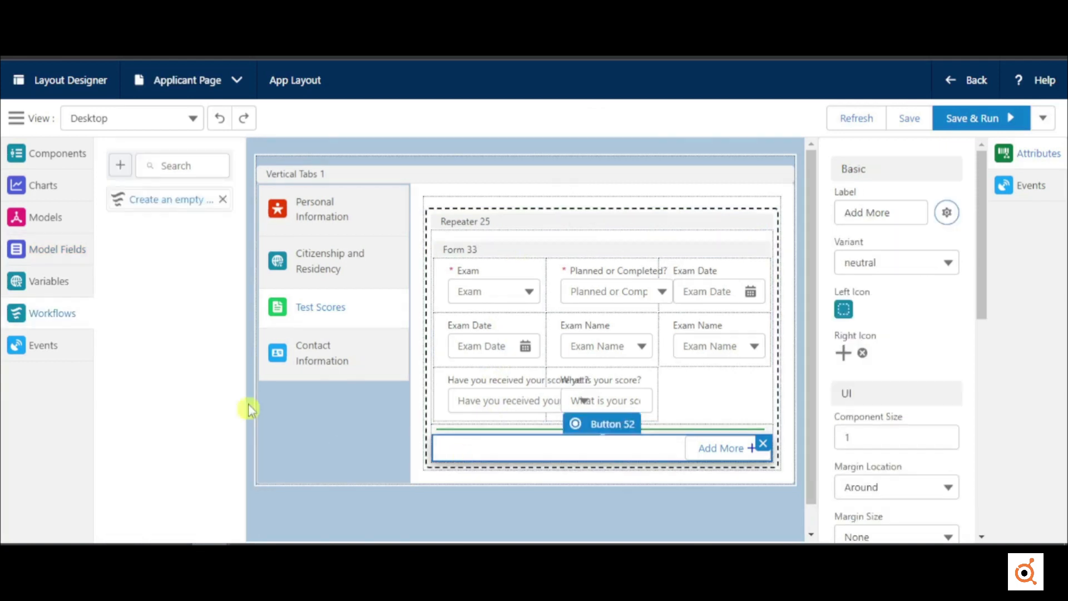
{"action": "left_click", "coordinate": [120, 165]}
{"action": "left_click", "coordinate": [233, 308]}
{"action": "type", "text": "Create Test Score"}
{"action": "left_click", "coordinate": [262, 276]}
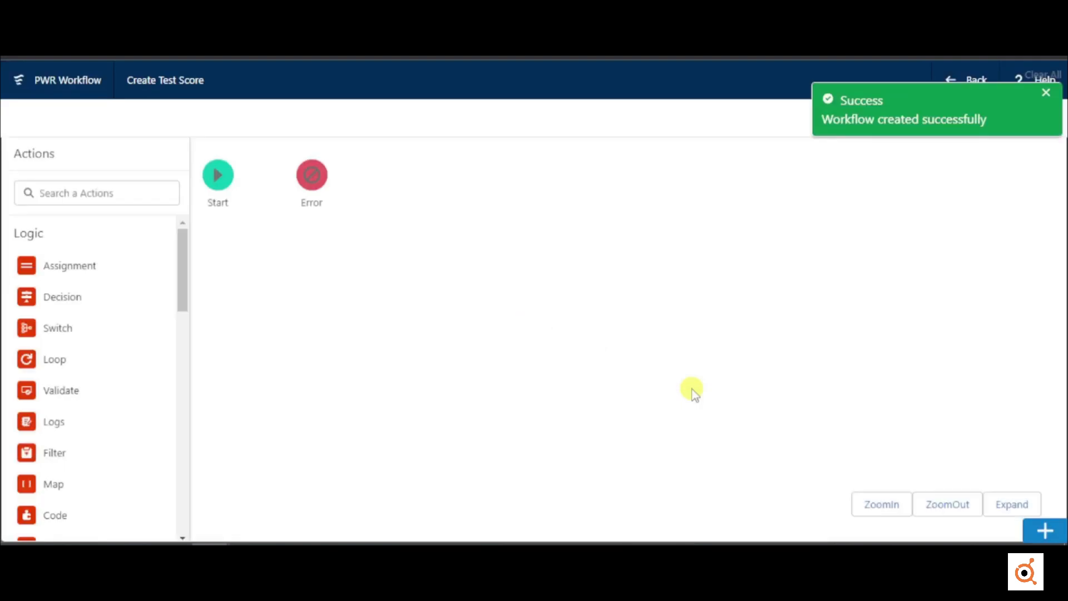
Add an Assignment action and start an assignment with the Test Score(Create Test Score) model as its destination.
{"action": "left_click_drag", "start_coordinate": [33, 263], "coordinate": [321, 302]}
{"action": "left_click", "coordinate": [298, 311]}
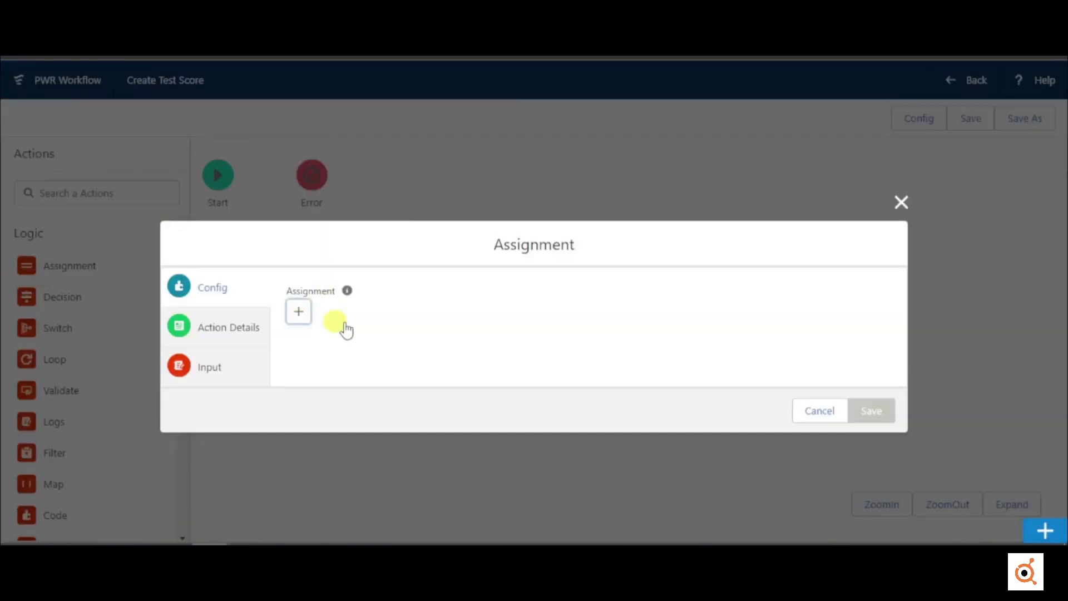
{"action": "left_click", "coordinate": [410, 278]}
{"action": "left_click", "coordinate": [365, 356]}
{"action": "left_click", "coordinate": [362, 322]}
{"action": "type", "text": "test"}
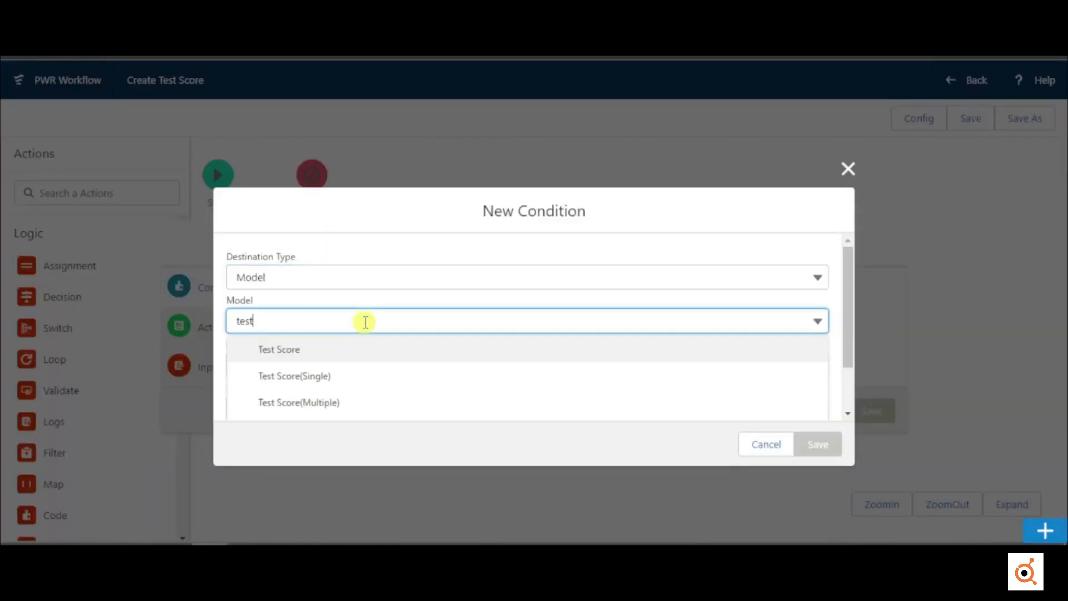
{"action": "scroll", "coordinate": [363, 337], "scroll_direction": "down", "scroll_amount": 1}
{"action": "left_click", "coordinate": [359, 372]}
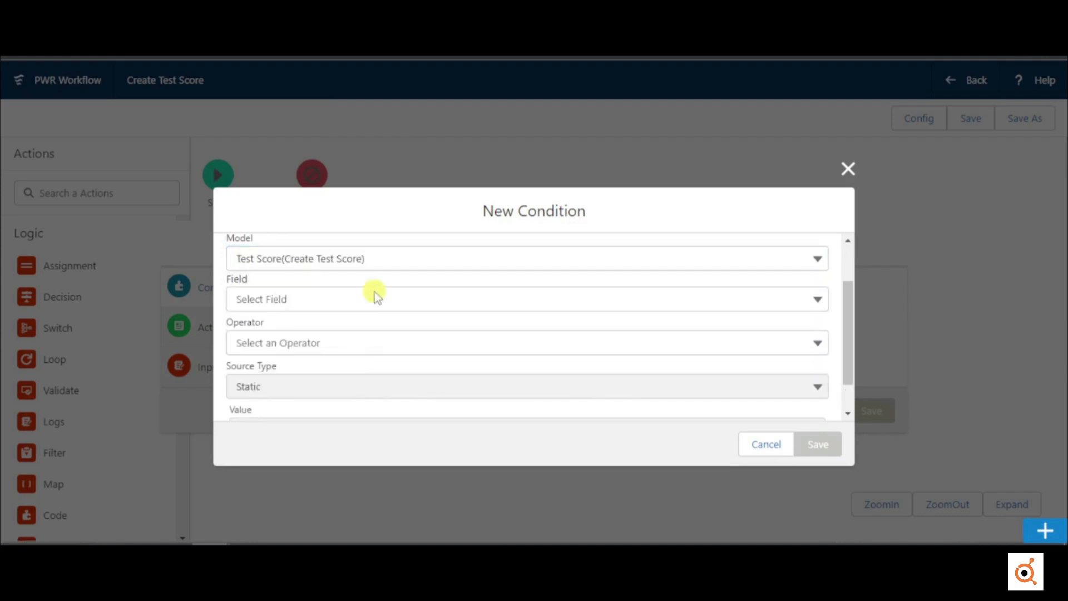
Choose the Student field as the assignment's target and set the operator to Set.
{"action": "left_click", "coordinate": [382, 299]}
{"action": "type", "text": "stude"}
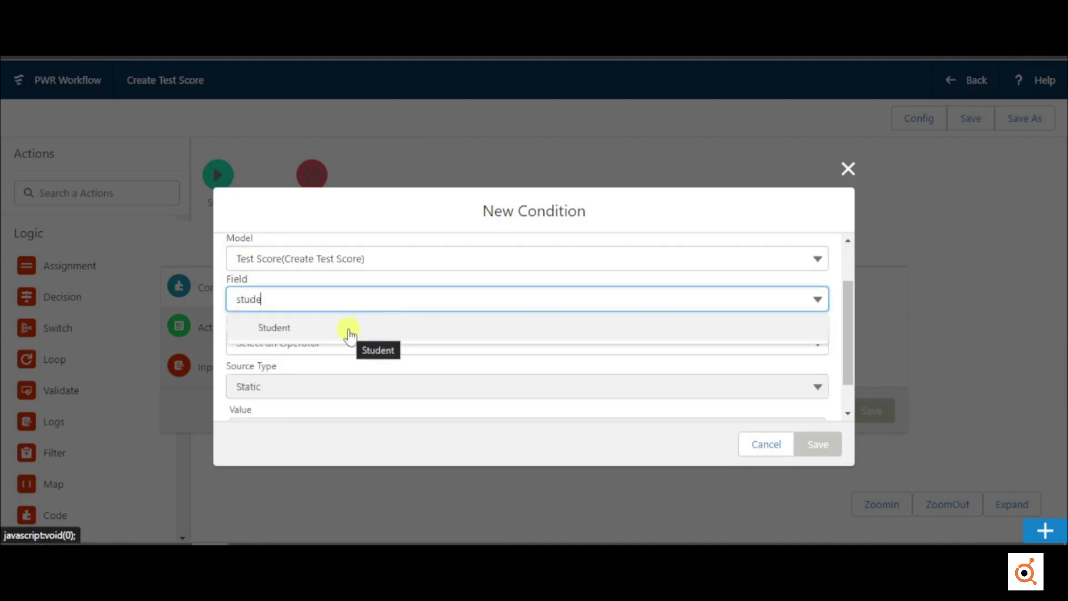
{"action": "left_click", "coordinate": [345, 329]}
{"action": "left_click", "coordinate": [329, 356]}
{"action": "left_click", "coordinate": [315, 386]}
Set the assignment's source type to Model and choose the Student model.
{"action": "scroll", "coordinate": [330, 351], "scroll_direction": "down", "scroll_amount": 1}
{"action": "left_click", "coordinate": [330, 351]}
{"action": "type", "text": "mode"}
{"action": "left_click", "coordinate": [340, 372]}
{"action": "left_click", "coordinate": [328, 398]}
{"action": "scroll", "coordinate": [326, 397], "scroll_direction": "down", "scroll_amount": 1}
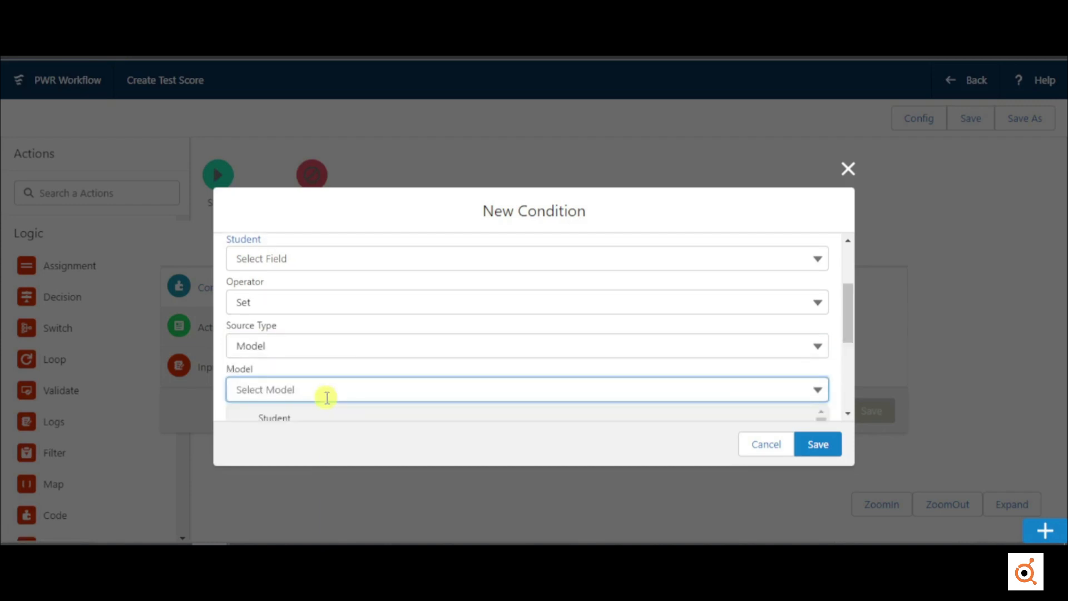
{"action": "left_click", "coordinate": [313, 337]}
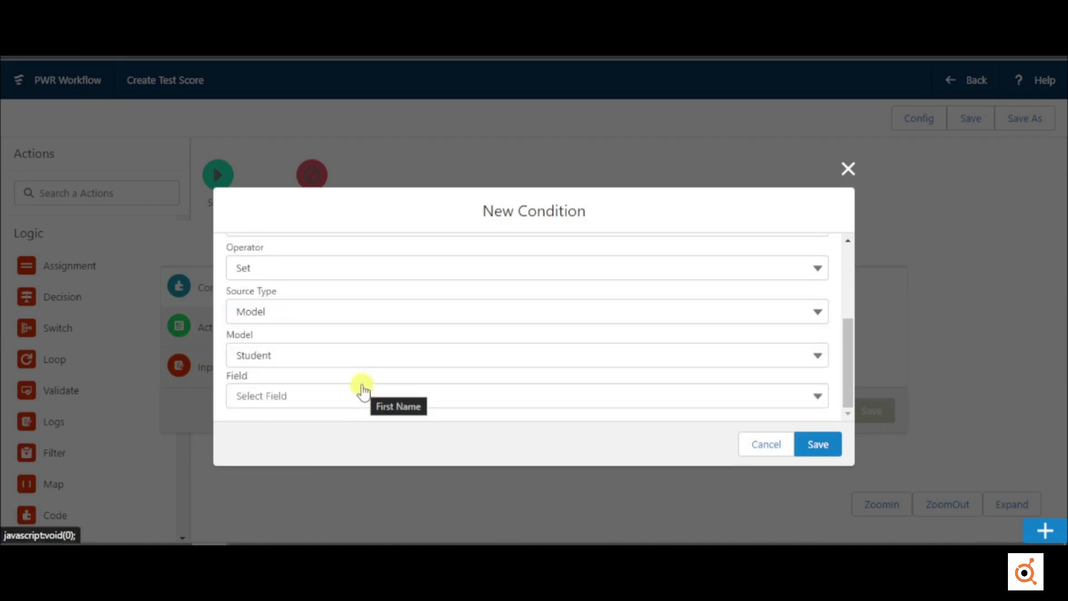
Select Record ID as the source field of the Student model and save the assignment condition.
{"action": "left_click", "coordinate": [363, 394]}
{"action": "scroll", "coordinate": [363, 393], "scroll_direction": "down", "scroll_amount": 1}
{"action": "type", "text": "recor"}
{"action": "left_click", "coordinate": [456, 390]}
{"action": "left_click", "coordinate": [816, 444]}
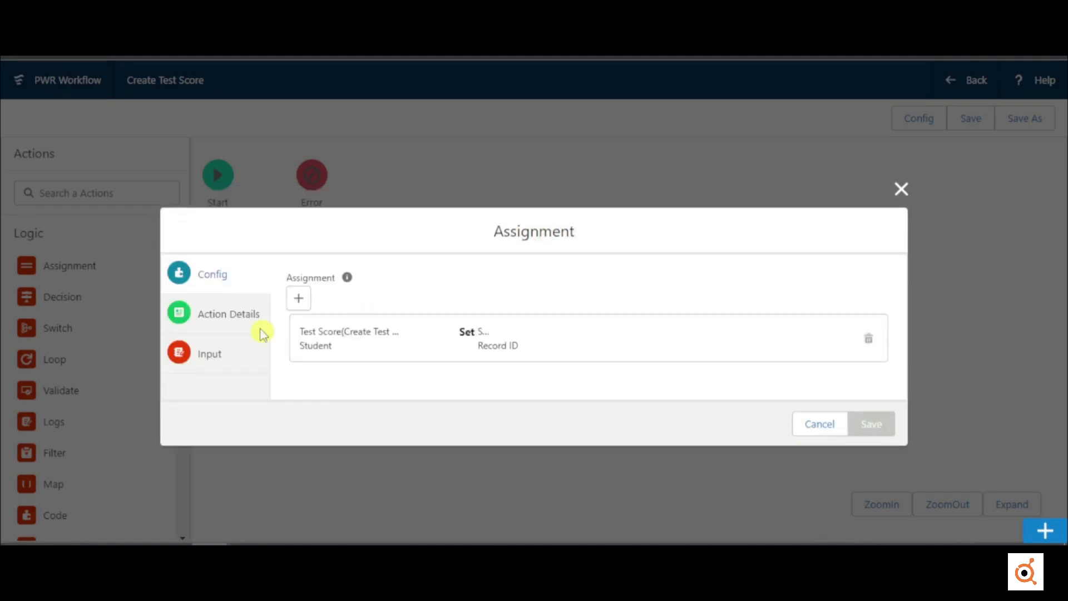
Label the Assignment action Assign Student Details and save it.
{"action": "left_click", "coordinate": [246, 310]}
{"action": "left_click", "coordinate": [317, 264]}
{"action": "type", "text": "Assign Student Details"}
{"action": "left_click", "coordinate": [338, 282]}
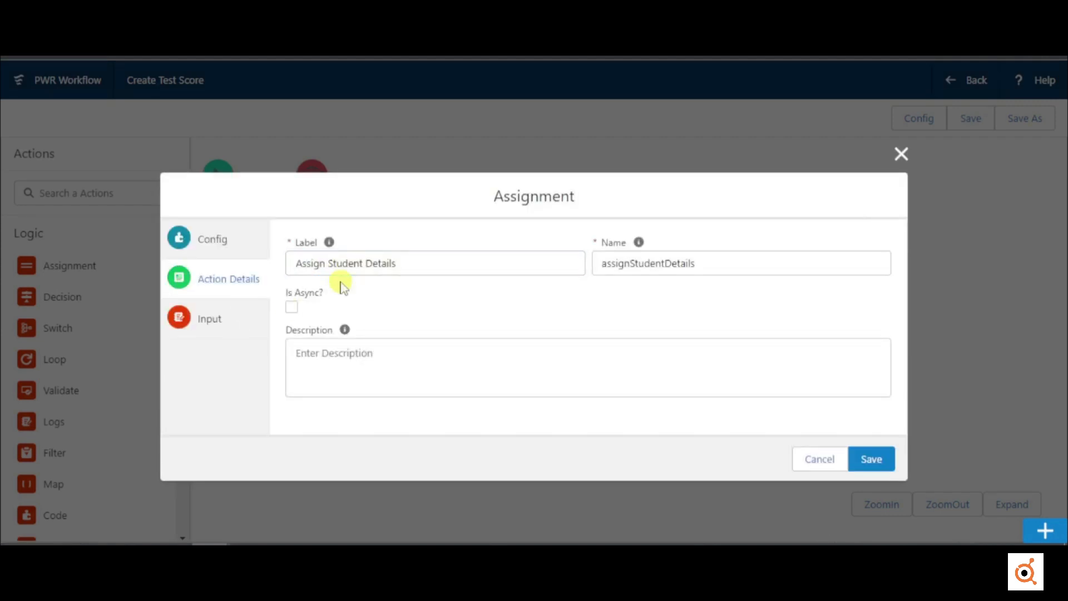
{"action": "left_click", "coordinate": [872, 459]}
Add an Update Records action beside Assign Student Details and set its source type to Model.
{"action": "left_click", "coordinate": [151, 195]}
{"action": "type", "text": "up"}
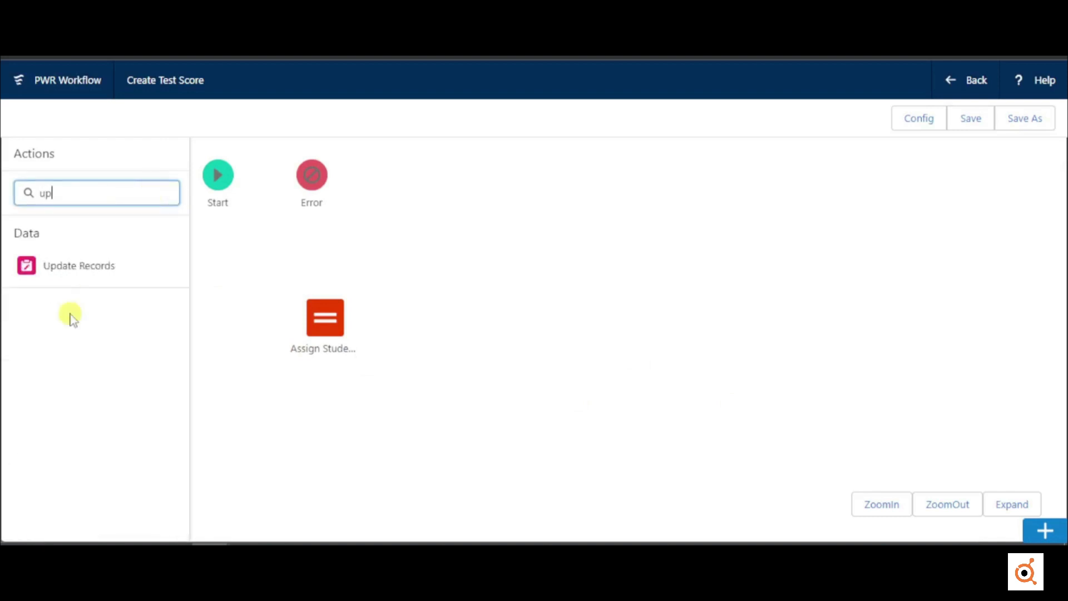
{"action": "left_click_drag", "start_coordinate": [136, 267], "coordinate": [420, 305]}
{"action": "left_click", "coordinate": [411, 228]}
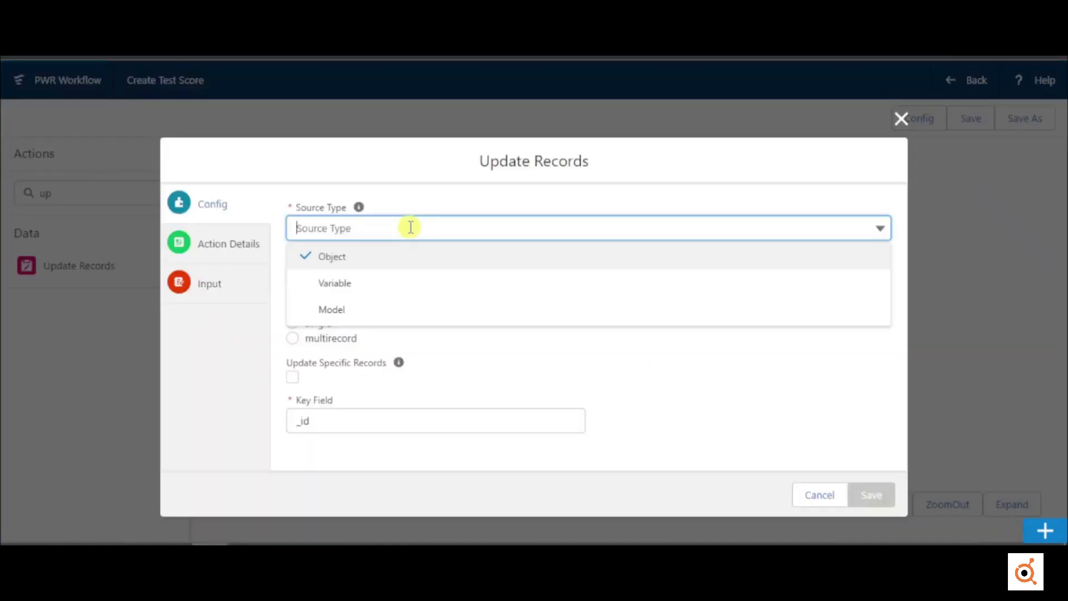
{"action": "left_click", "coordinate": [377, 310]}
Choose the Test Score(Create Test Score) model as the model of the Update Records action.
{"action": "left_click", "coordinate": [412, 346]}
{"action": "type", "text": "core(Create"}
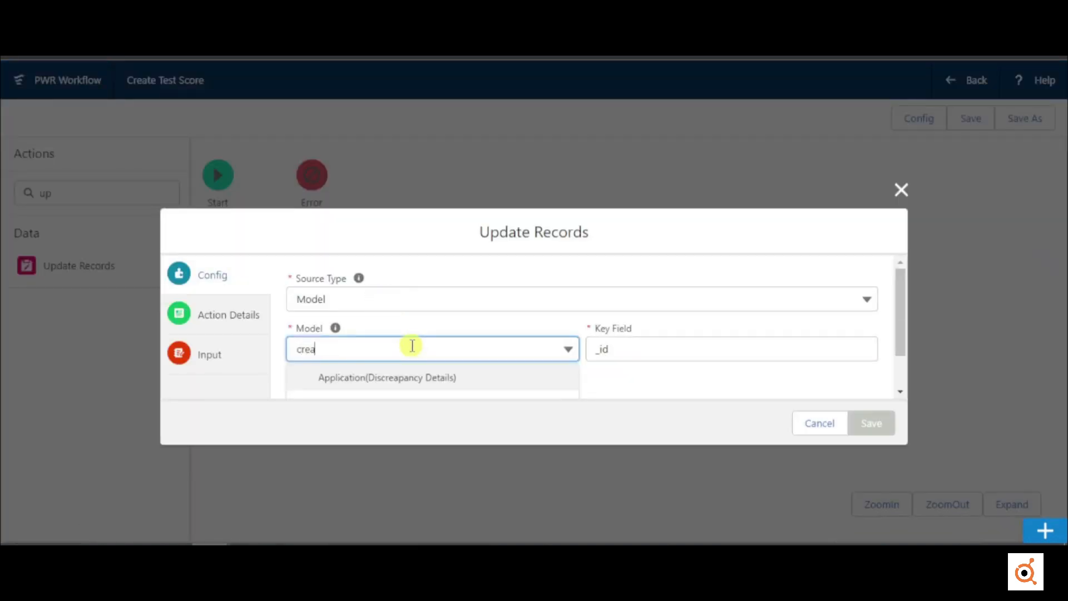
{"action": "left_click", "coordinate": [408, 383]}
Label the Update Records action Create Test Score and save it.
{"action": "left_click", "coordinate": [269, 331]}
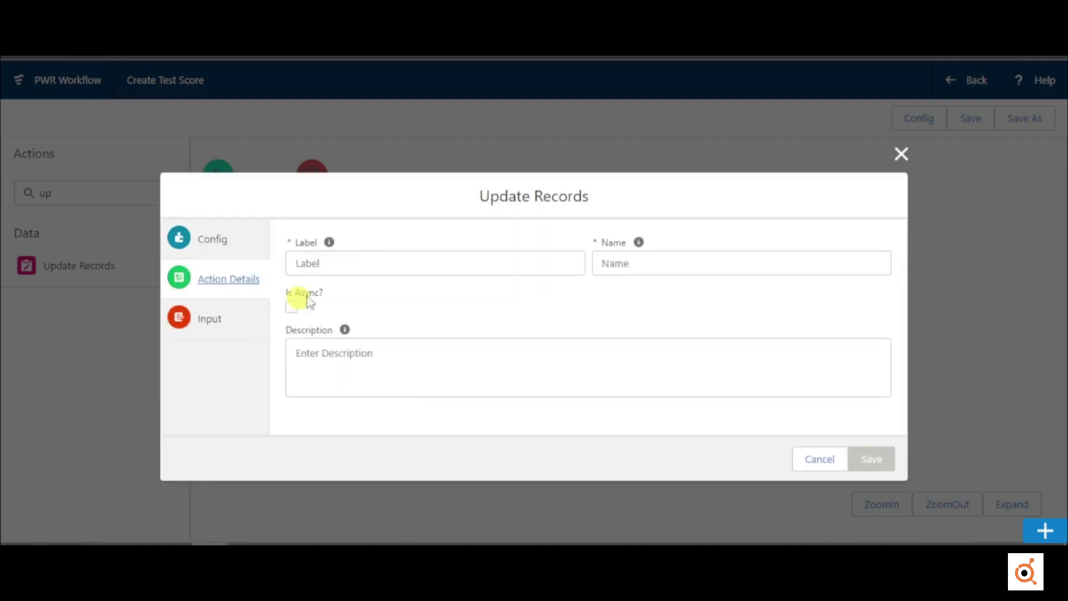
{"action": "left_click", "coordinate": [334, 261]}
{"action": "type", "text": "Create Test Score"}
{"action": "left_click", "coordinate": [872, 460]}
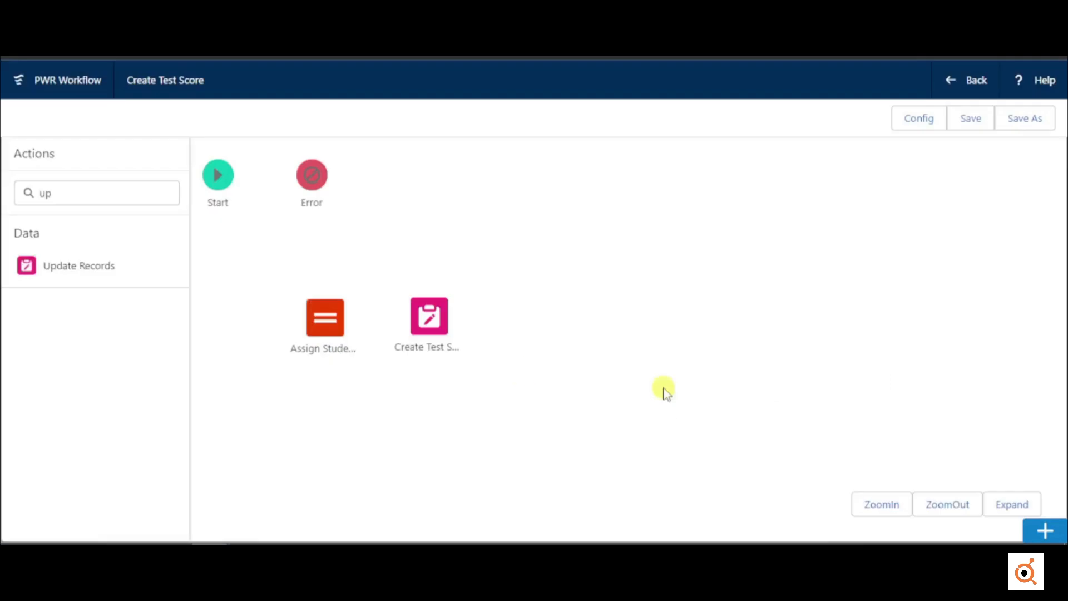
Connect Start through Assign Student Details to Create Test Score, save the workflow and leave it.
{"action": "left_click", "coordinate": [304, 323]}
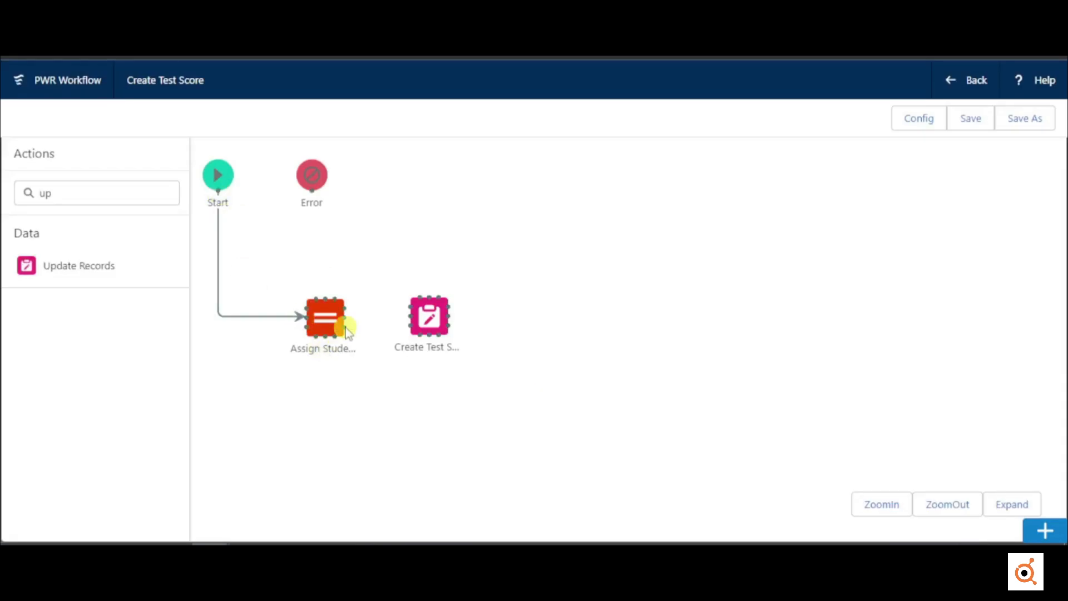
{"action": "left_click", "coordinate": [412, 320]}
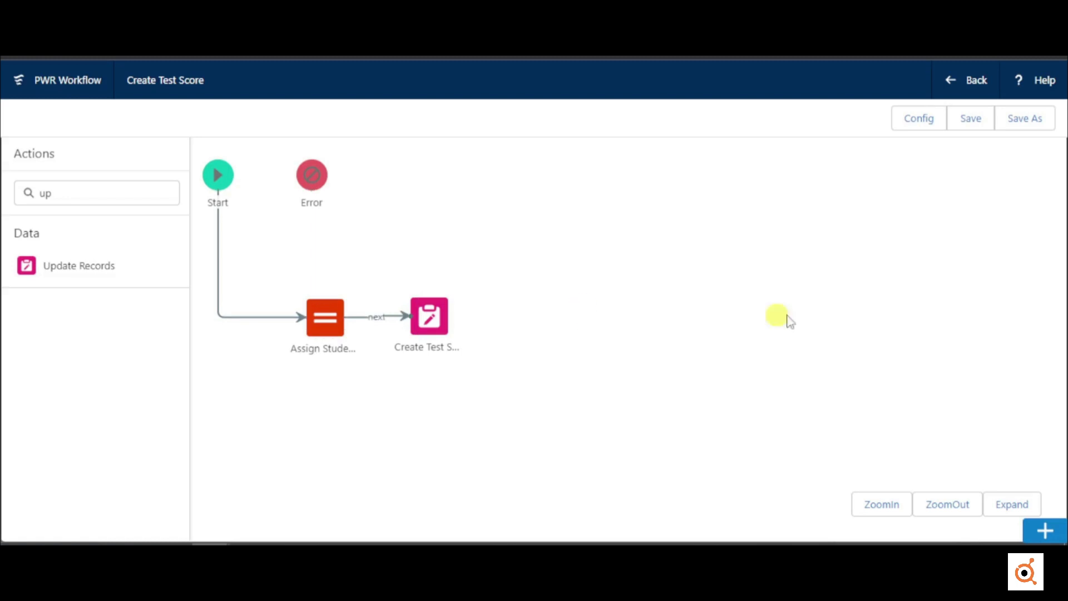
{"action": "left_click", "coordinate": [981, 121]}
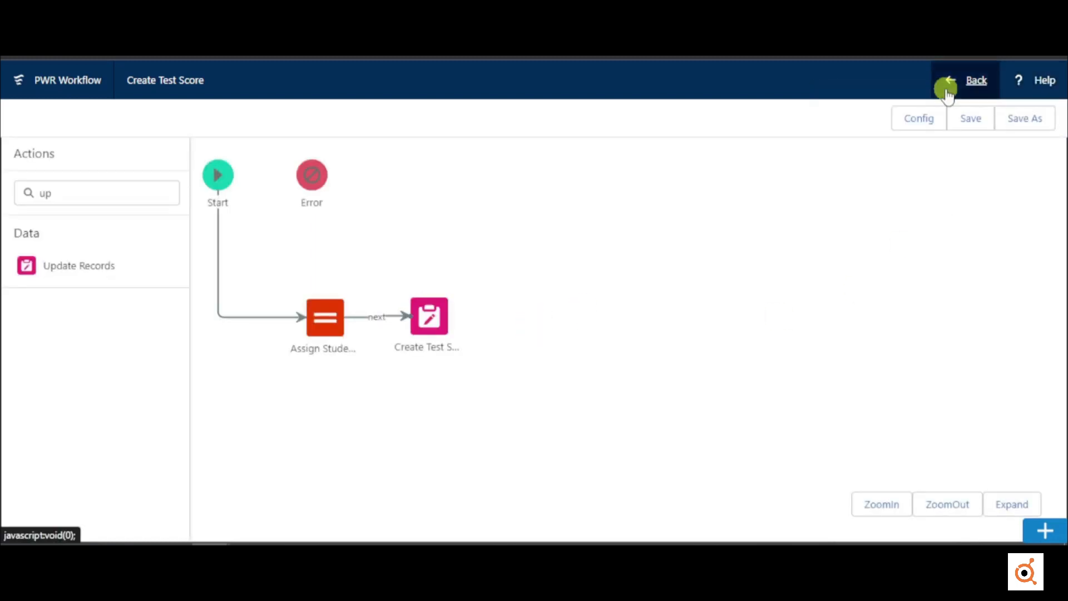
{"action": "left_click", "coordinate": [947, 87]}
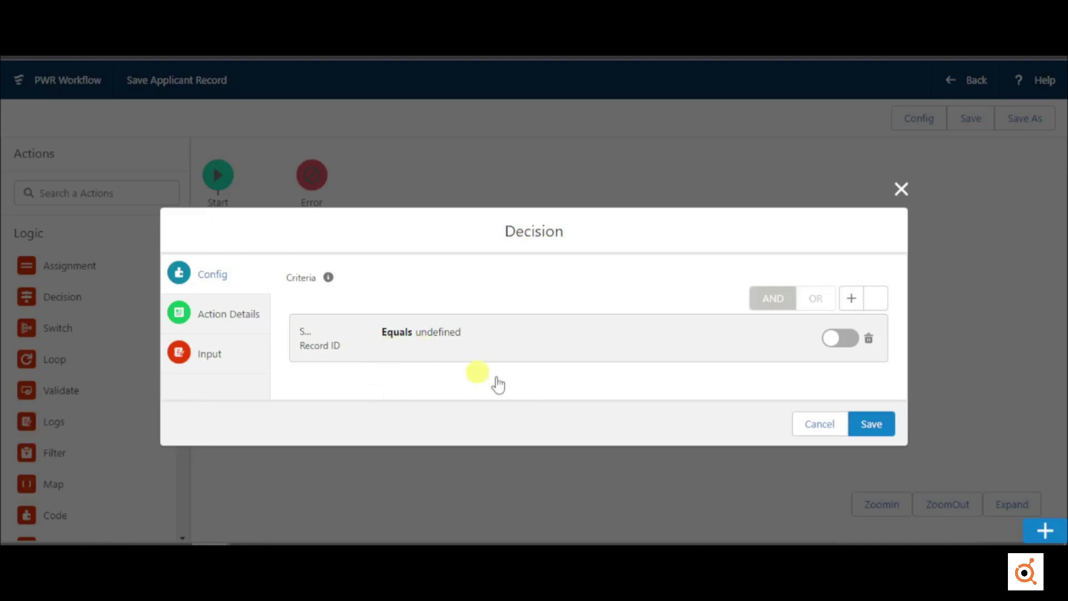
Review the Decision, Create Records, Loop and Success actions of the Save Applicant Record workflow, then return to the layout.
{"action": "left_click", "coordinate": [803, 423]}
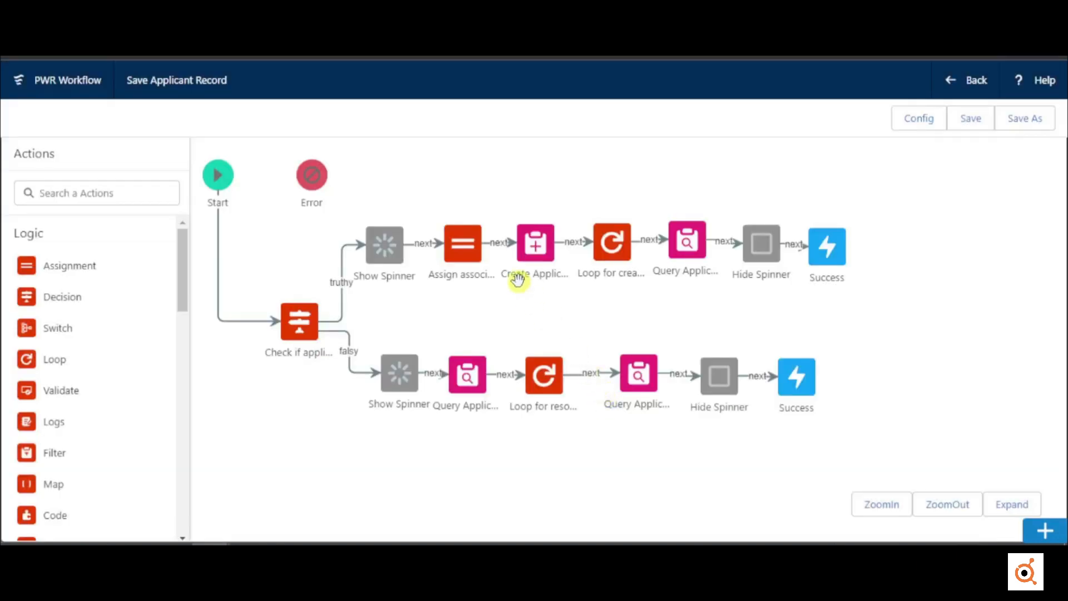
{"action": "left_click", "coordinate": [537, 248]}
{"action": "double_click", "coordinate": [537, 249]}
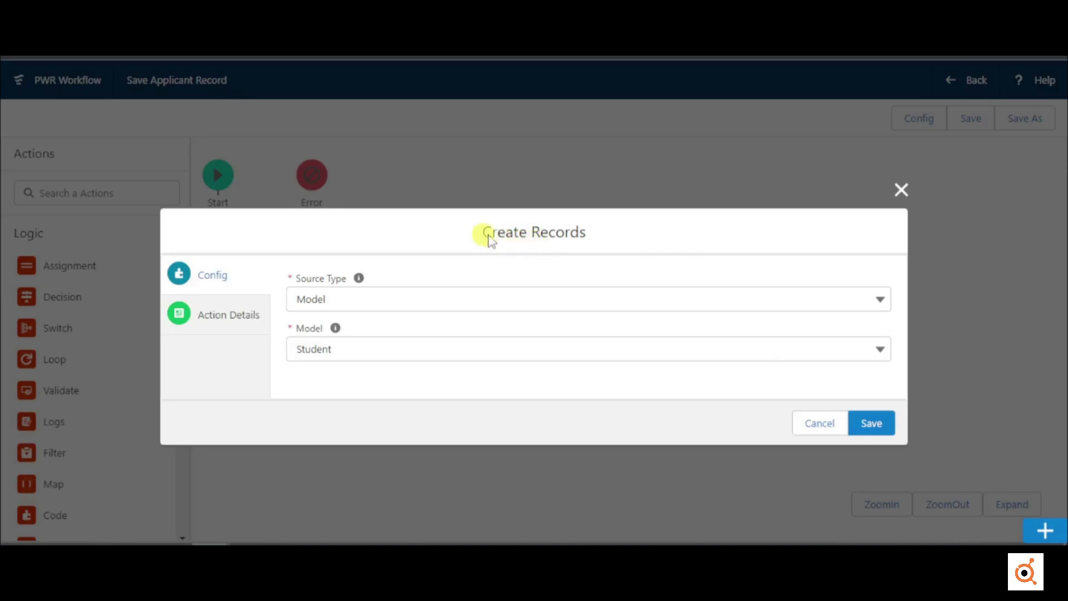
{"action": "left_click", "coordinate": [812, 424]}
{"action": "double_click", "coordinate": [615, 235]}
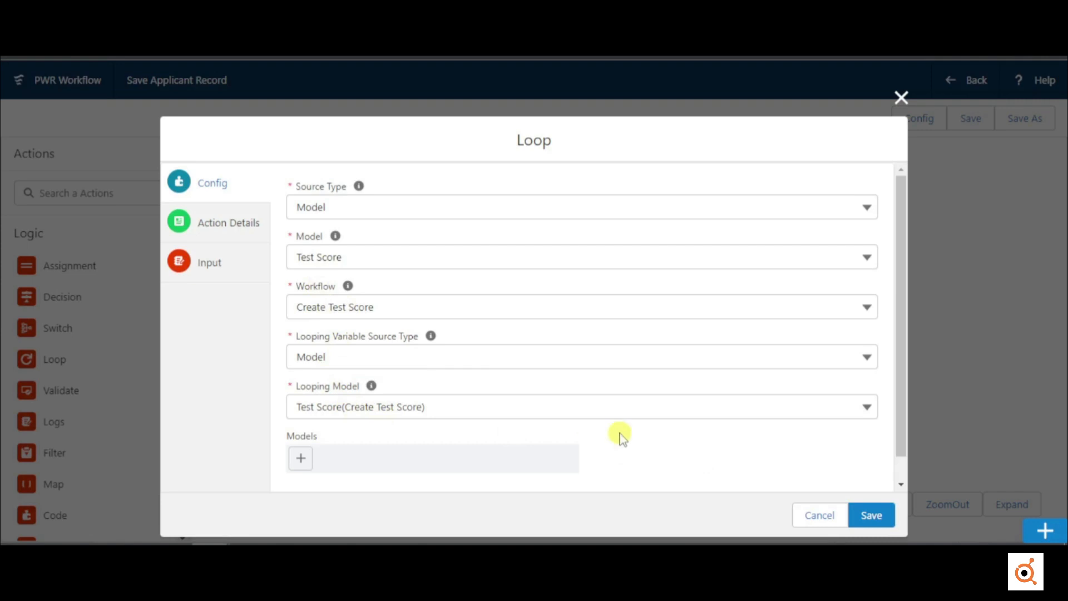
{"action": "left_click", "coordinate": [800, 520]}
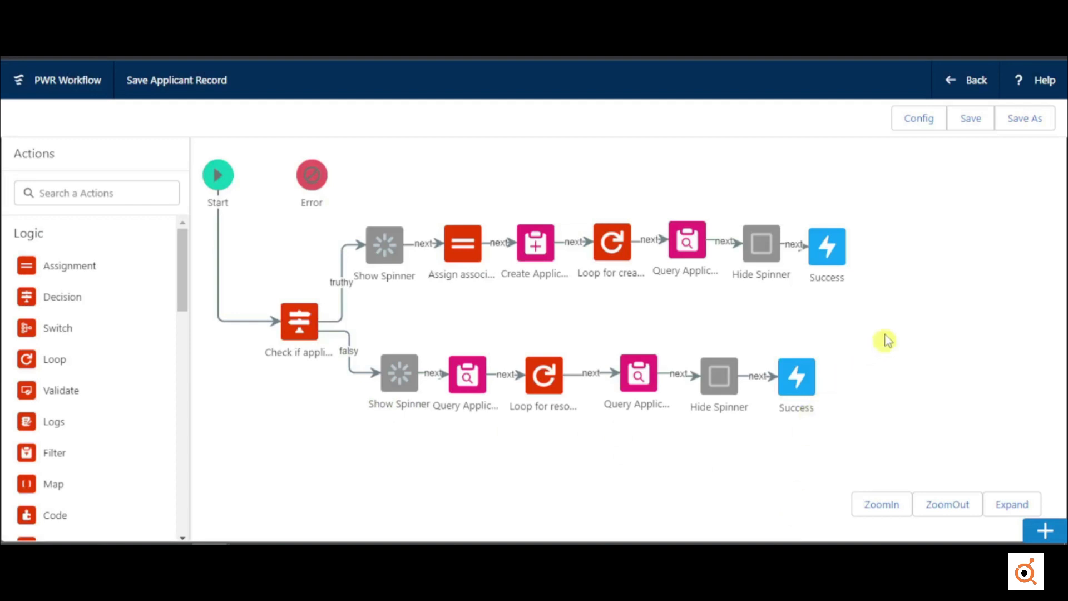
{"action": "left_click", "coordinate": [839, 255]}
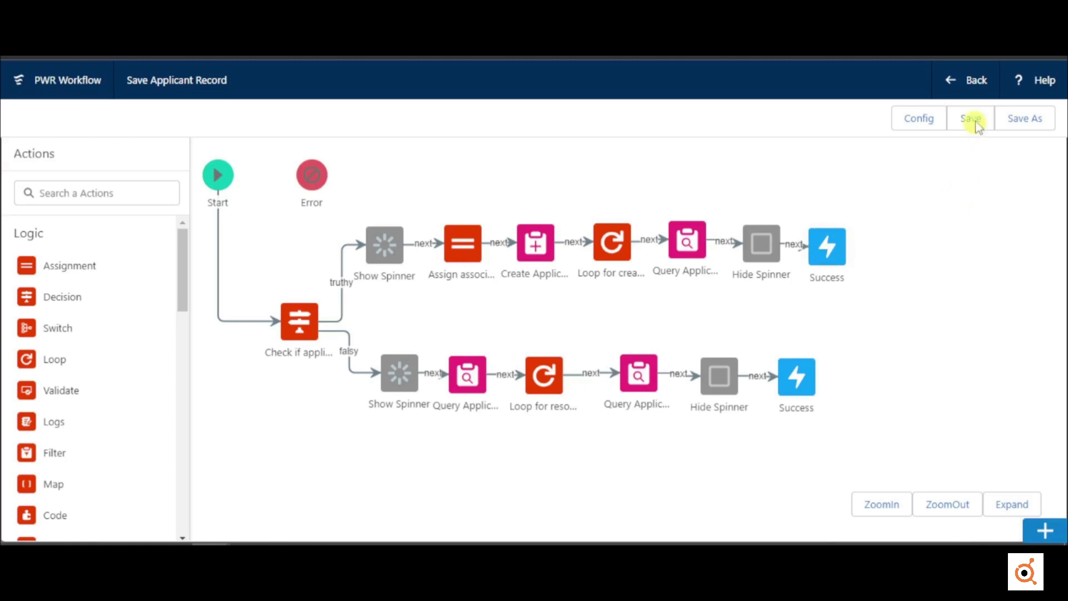
{"action": "left_click", "coordinate": [975, 83]}
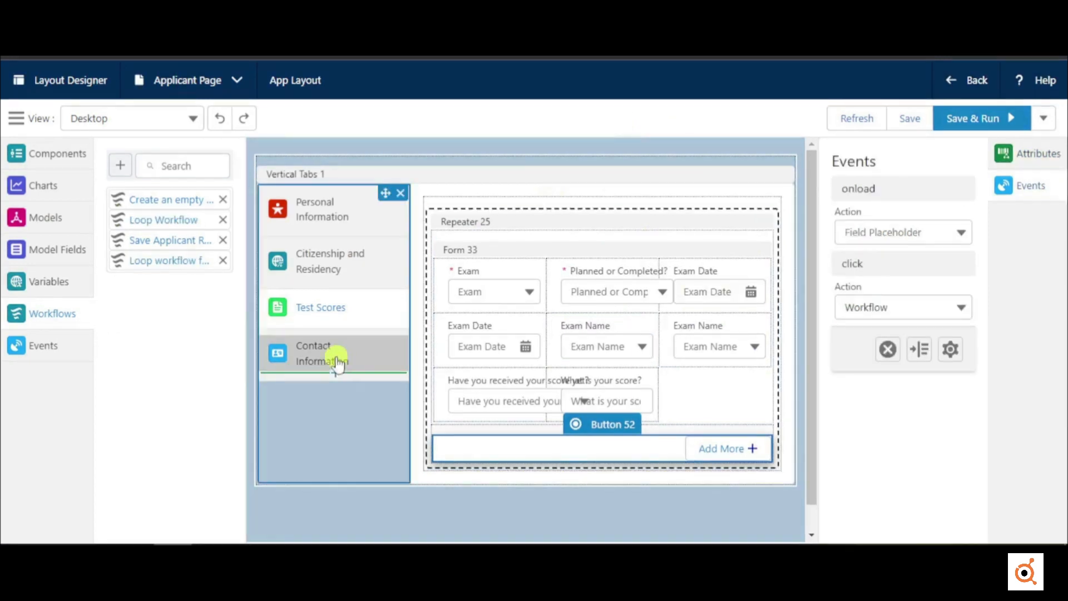
Start a form action labelled Submit with the brand variant on the Contact Information form.
{"action": "left_click", "coordinate": [336, 358]}
{"action": "left_click", "coordinate": [460, 214]}
{"action": "scroll", "coordinate": [896, 334], "scroll_direction": "down", "scroll_amount": 2}
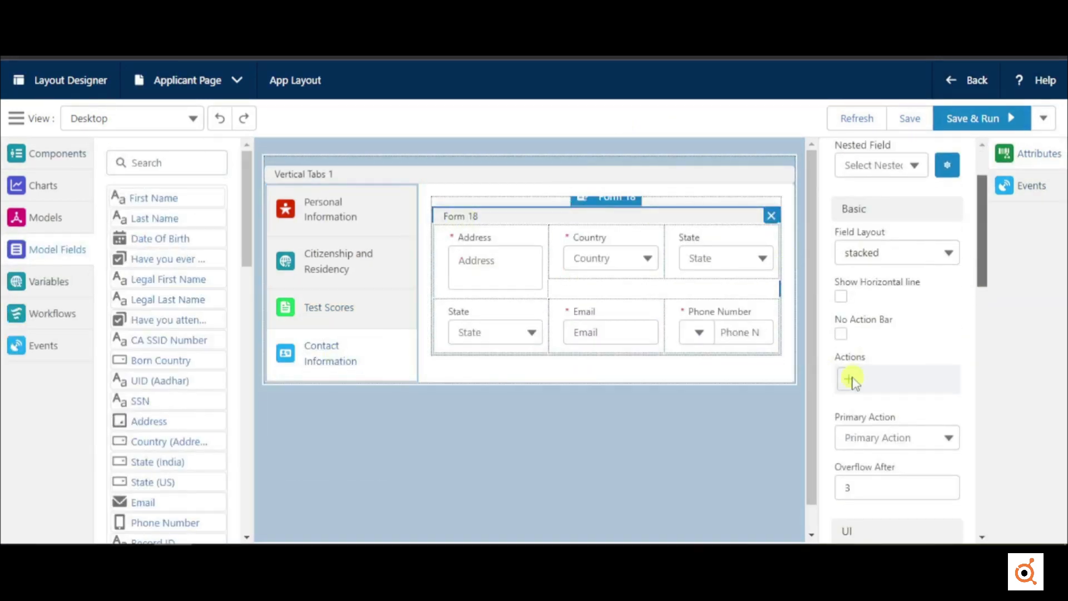
{"action": "left_click", "coordinate": [851, 375]}
{"action": "left_click", "coordinate": [479, 284]}
{"action": "type", "text": "Submit"}
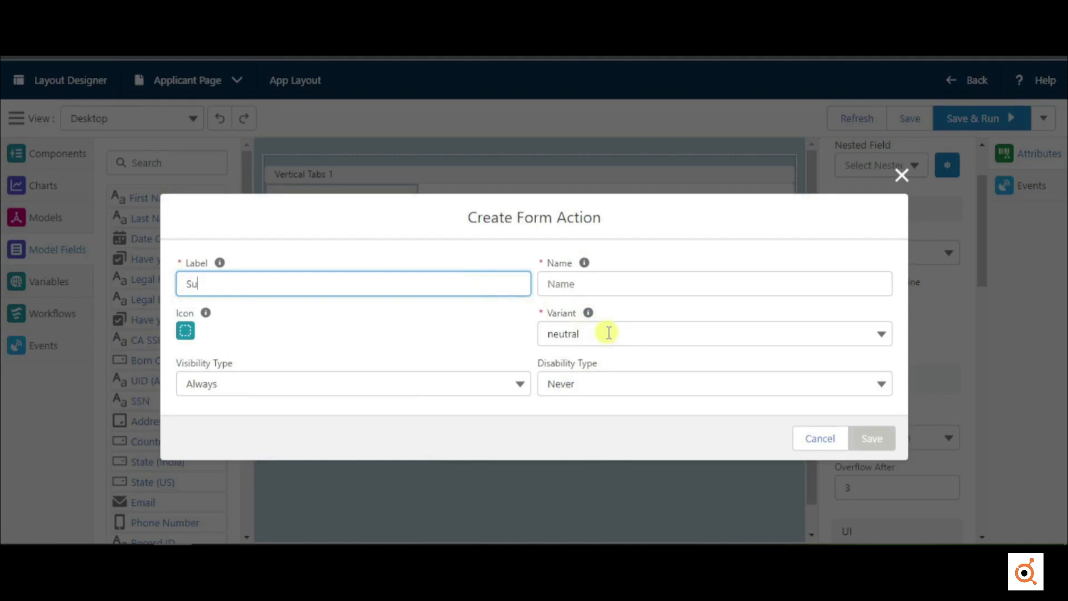
{"action": "key", "text": "Tab"}
{"action": "left_click", "coordinate": [576, 334]}
{"action": "left_click", "coordinate": [584, 384]}
Give the Submit form action a check mark icon from the utility category.
{"action": "left_click", "coordinate": [187, 331]}
{"action": "left_click", "coordinate": [467, 222]}
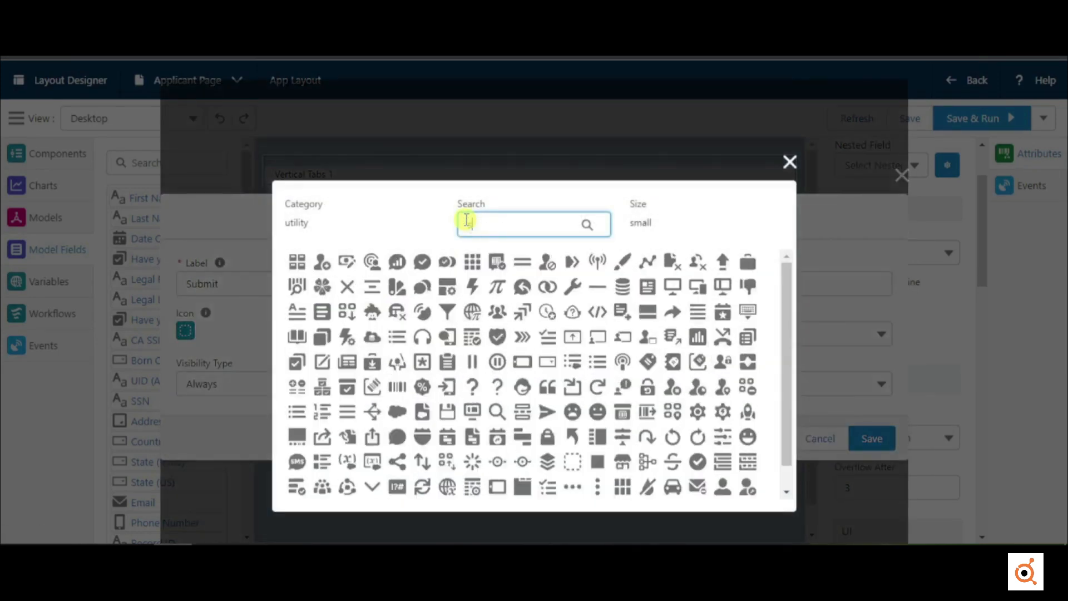
{"action": "type", "text": "su"}
{"action": "left_click", "coordinate": [323, 372]}
Set the Submit action's disability type to Form State, enable it if the form is valid, and save it.
{"action": "left_click", "coordinate": [712, 384]}
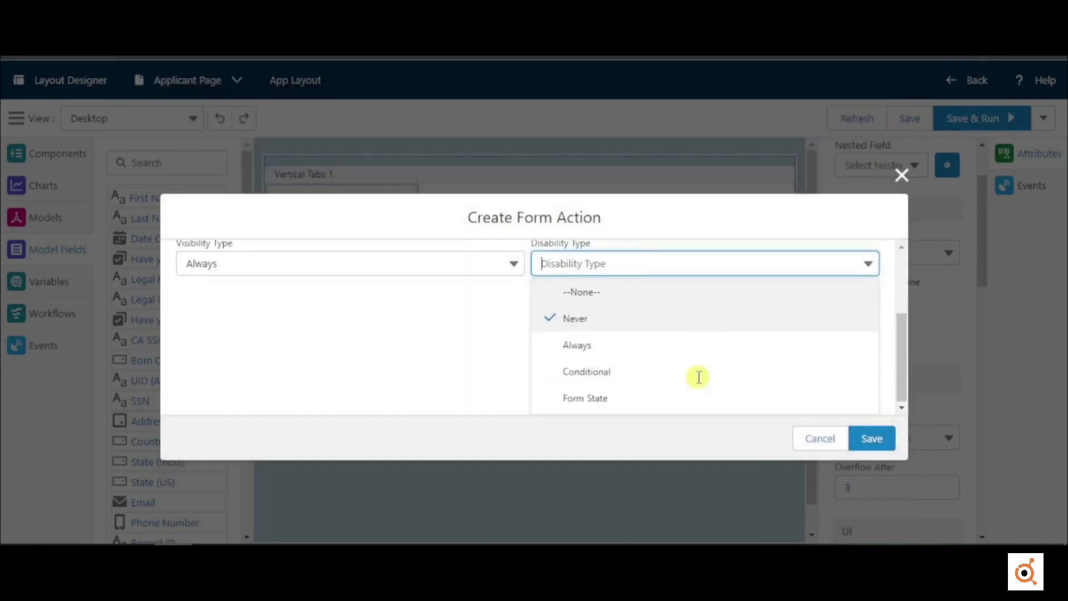
{"action": "left_click", "coordinate": [573, 398]}
{"action": "left_click", "coordinate": [183, 436]}
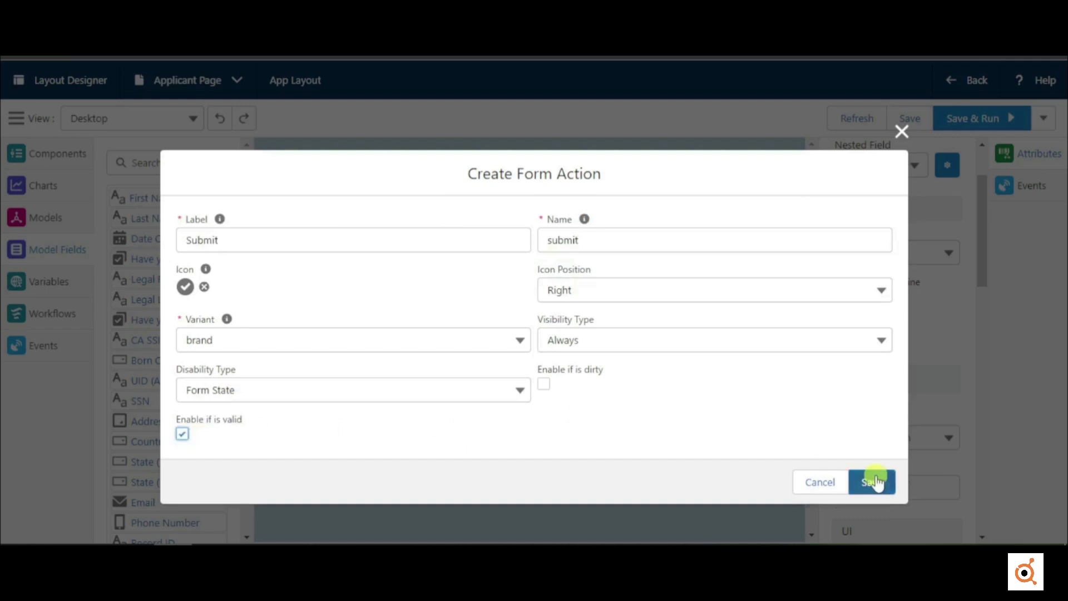
{"action": "left_click", "coordinate": [873, 482]}
Assign the Save Applicant Record workflow to the Submit action's event.
{"action": "left_click", "coordinate": [1031, 186]}
{"action": "left_click", "coordinate": [897, 308]}
{"action": "type", "text": "w"}
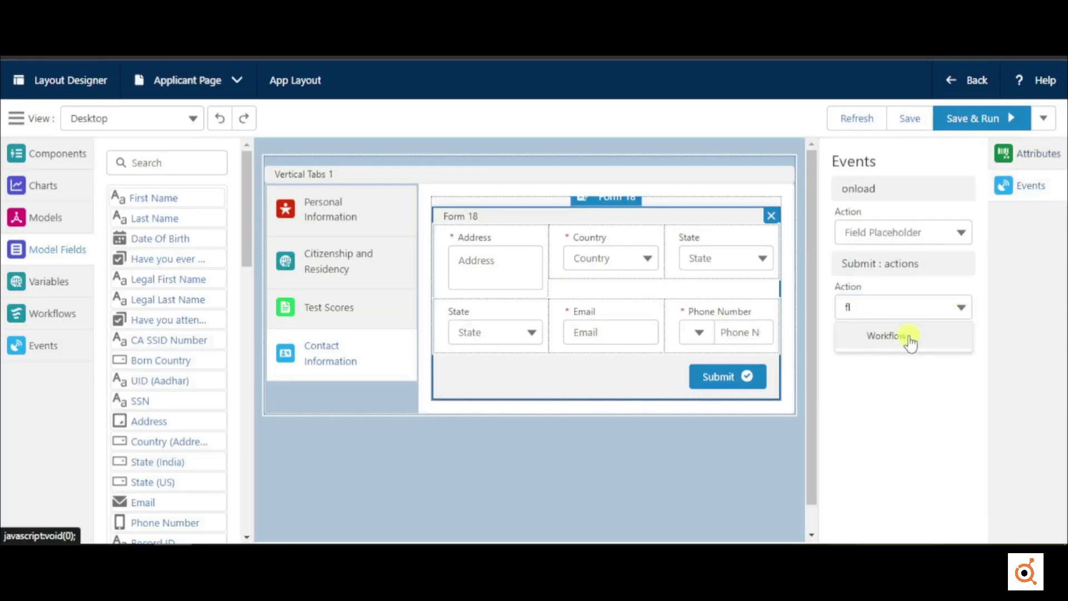
{"action": "left_click", "coordinate": [908, 337]}
{"action": "left_click", "coordinate": [437, 325]}
{"action": "type", "text": "sa"}
{"action": "left_click", "coordinate": [286, 352]}
{"action": "left_click", "coordinate": [980, 399]}
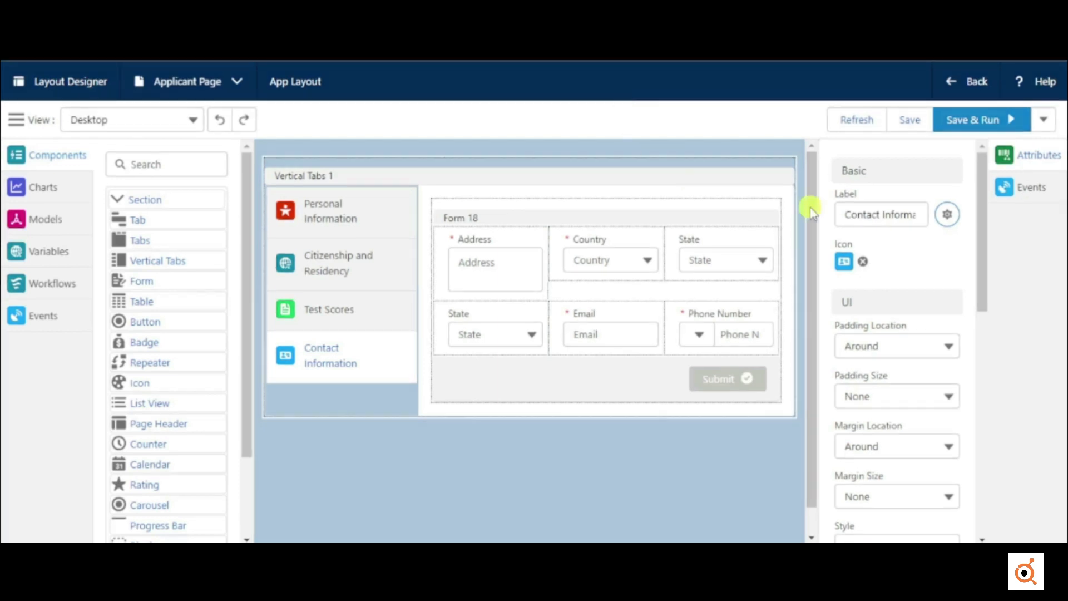
Create a layout labelled Edit Profile with the name editProfile and save it.
{"action": "left_click", "coordinate": [1045, 122]}
{"action": "left_click", "coordinate": [1038, 197]}
{"action": "left_click", "coordinate": [746, 336]}
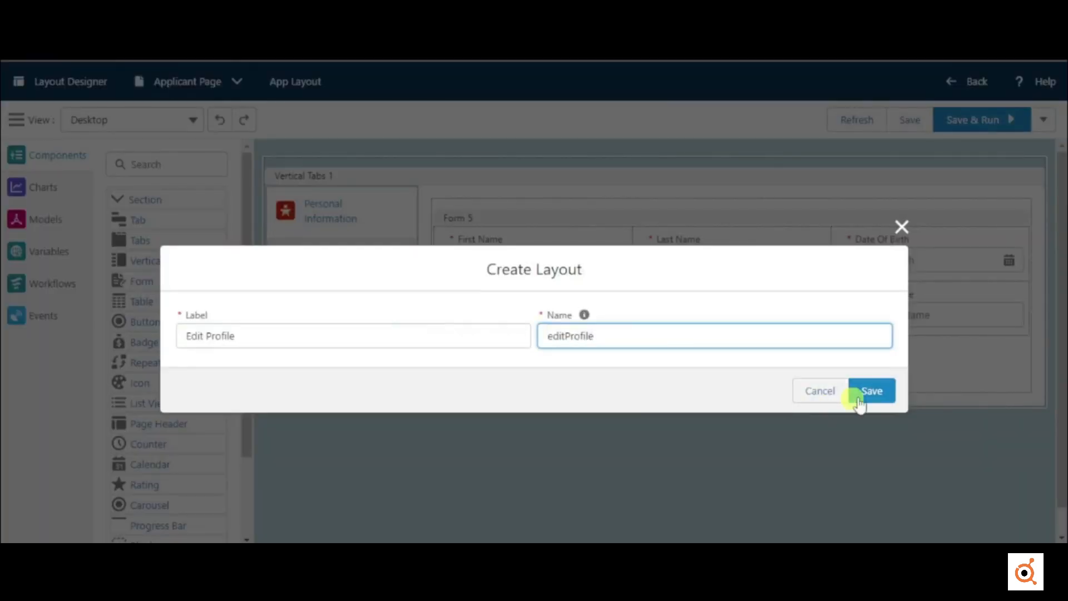
{"action": "left_click", "coordinate": [859, 392]}
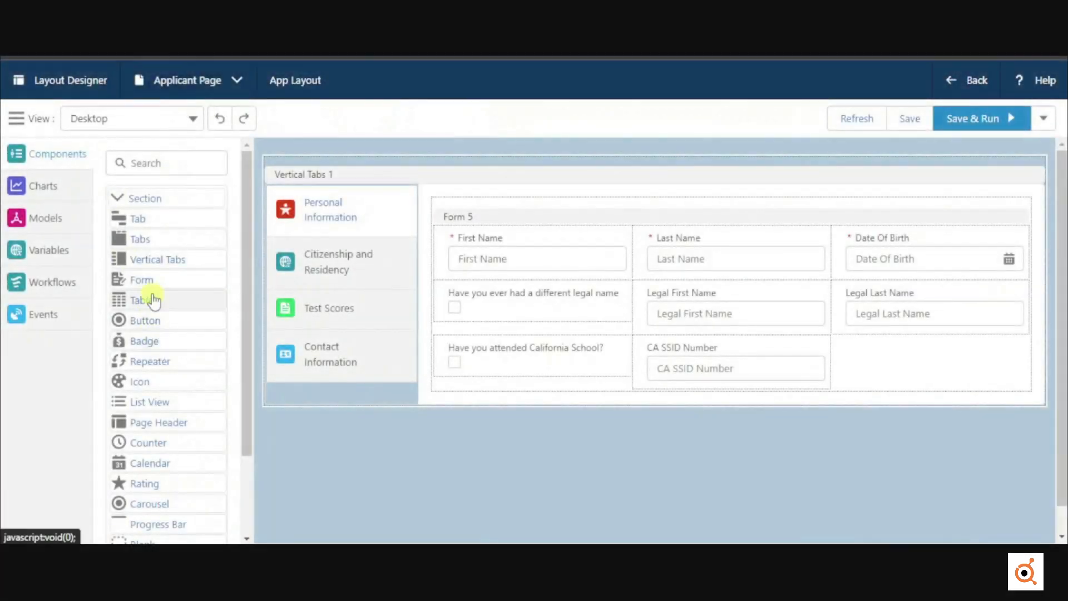
Add a table below the vertical tabs and create a new Applications model for it.
{"action": "left_click_drag", "start_coordinate": [153, 301], "coordinate": [322, 442]}
{"action": "left_click", "coordinate": [869, 219]}
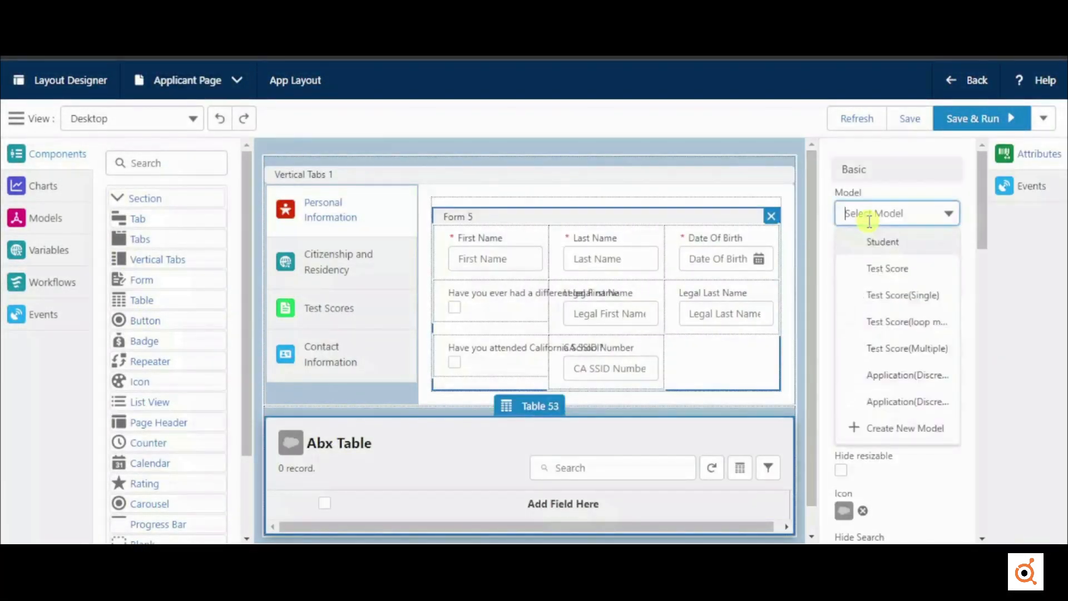
{"action": "left_click", "coordinate": [868, 426]}
{"action": "left_click", "coordinate": [699, 226]}
{"action": "type", "text": "App"}
{"action": "left_click", "coordinate": [668, 334]}
{"action": "left_click", "coordinate": [981, 498]}
Title the table My Applications and give it the red overlapping-squares icon from the standard category.
{"action": "triple_click", "coordinate": [871, 263]}
{"action": "key", "text": "BackSpace"}
{"action": "type", "text": "My"}
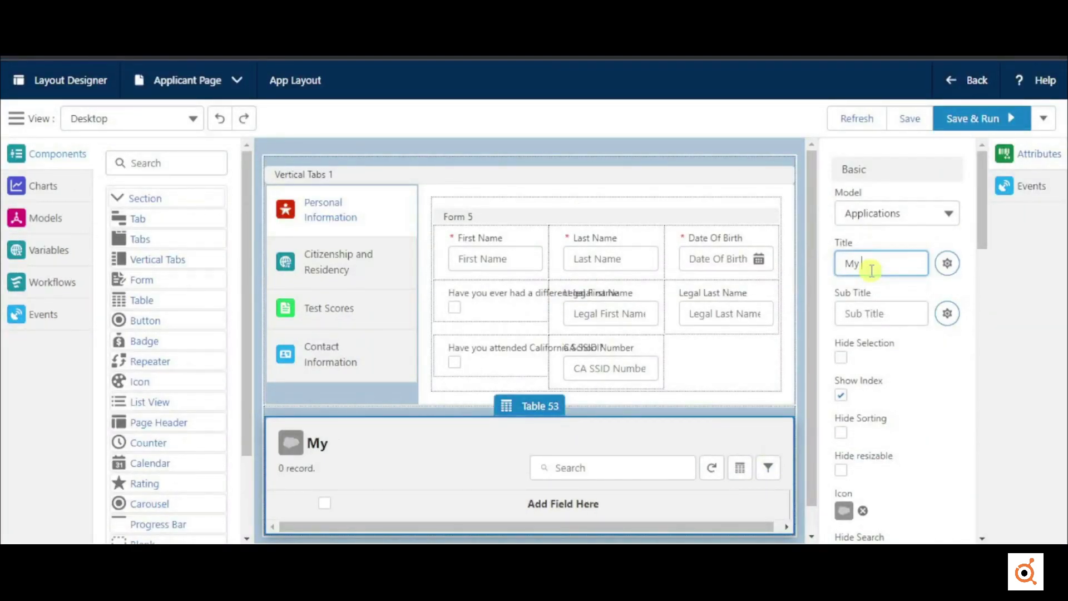
{"action": "type", "text": " Applications"}
{"action": "left_click", "coordinate": [844, 511]}
{"action": "type", "text": "app"}
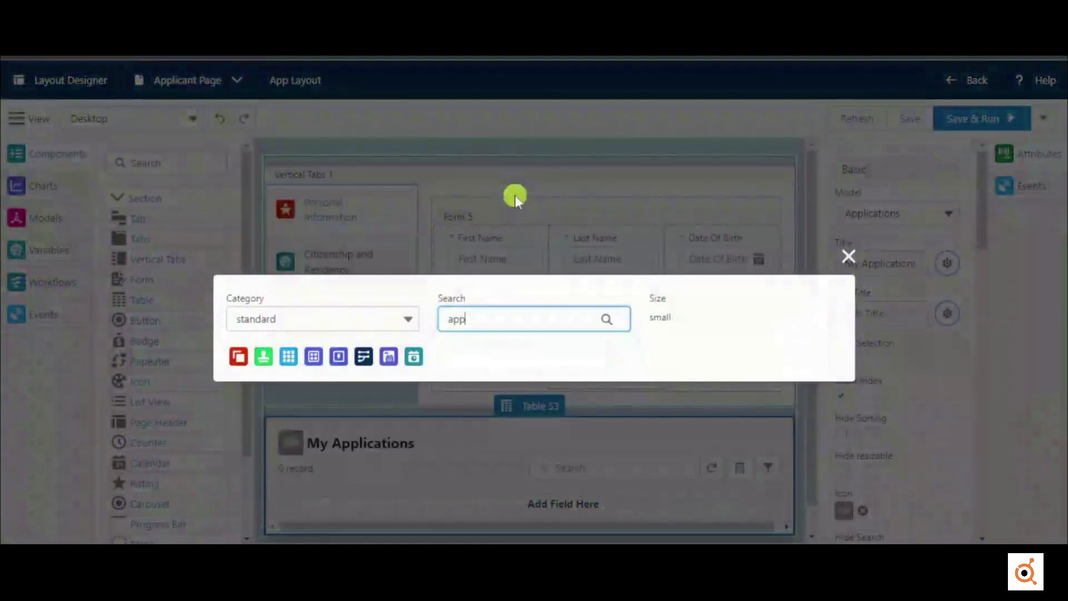
{"action": "left_click", "coordinate": [239, 362]}
Add Application Name, Batch, University, Course, College, Date Submitted, Date Of Result and Status columns to the My Applications table.
{"action": "left_click", "coordinate": [563, 515]}
{"action": "left_click", "coordinate": [172, 239]}
{"action": "left_click", "coordinate": [165, 467]}
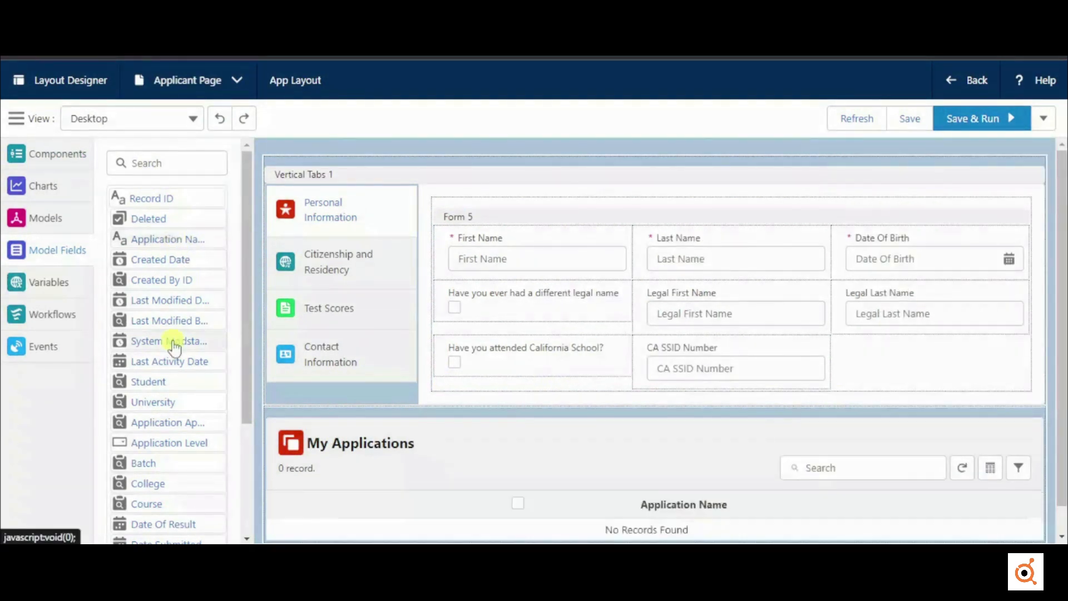
{"action": "left_click", "coordinate": [168, 485]}
{"action": "left_click", "coordinate": [168, 505]}
{"action": "scroll", "coordinate": [169, 508], "scroll_direction": "down", "scroll_amount": 1}
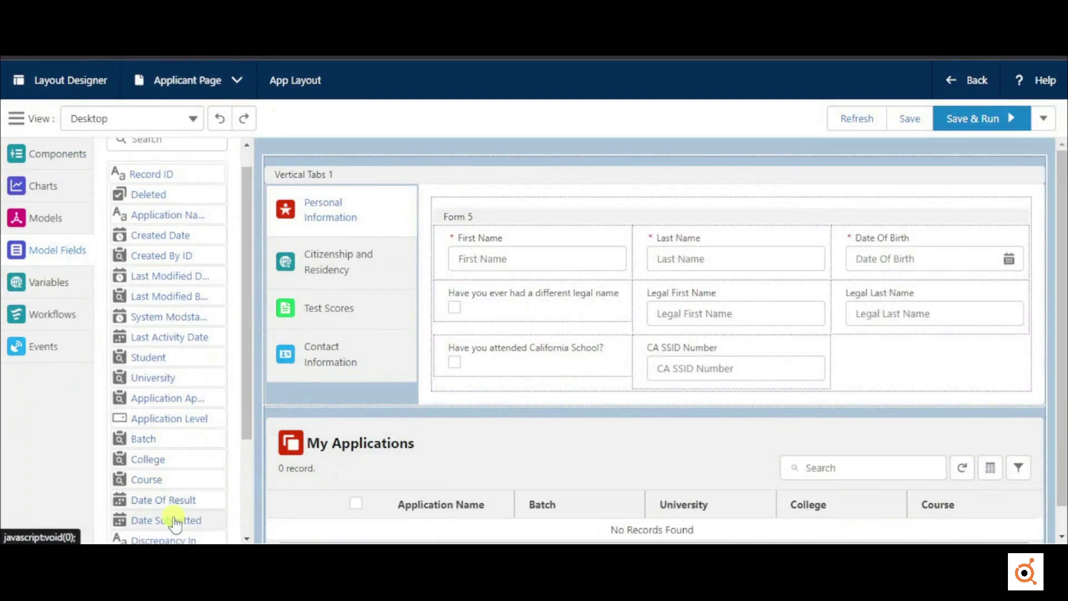
{"action": "left_click", "coordinate": [172, 521]}
{"action": "left_click", "coordinate": [172, 502]}
{"action": "scroll", "coordinate": [172, 505], "scroll_direction": "down", "scroll_amount": 3}
{"action": "left_click", "coordinate": [164, 472]}
{"action": "left_click", "coordinate": [406, 444]}
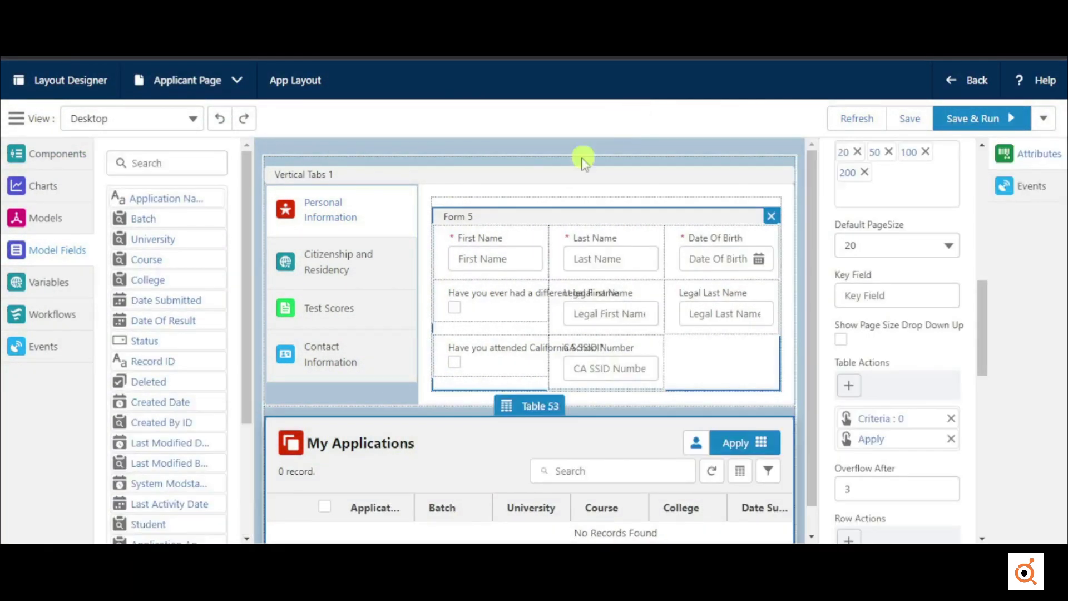
Set the visibility type of the section holding the vertical tabs to Conditional.
{"action": "left_click", "coordinate": [597, 158]}
{"action": "scroll", "coordinate": [973, 421], "scroll_direction": "down", "scroll_amount": 5}
{"action": "left_click", "coordinate": [913, 412]}
{"action": "left_click", "coordinate": [905, 503]}
Add a visibility criterion to the vertical tabs' section comparing Record ID with the value undefined.
{"action": "left_click", "coordinate": [937, 465]}
{"action": "left_click", "coordinate": [312, 279]}
{"action": "left_click", "coordinate": [308, 360]}
{"action": "left_click", "coordinate": [286, 353]}
{"action": "type", "text": "rec"}
{"action": "left_click", "coordinate": [298, 387]}
{"action": "scroll", "coordinate": [323, 304], "scroll_direction": "down", "scroll_amount": 3}
{"action": "left_click", "coordinate": [323, 303]}
{"action": "left_click", "coordinate": [311, 329]}
{"action": "left_click", "coordinate": [305, 390]}
{"action": "type", "text": "undefined"}
{"action": "left_click", "coordinate": [816, 445]}
Set the My Applications table's visibility type to Conditional.
{"action": "left_click", "coordinate": [532, 456]}
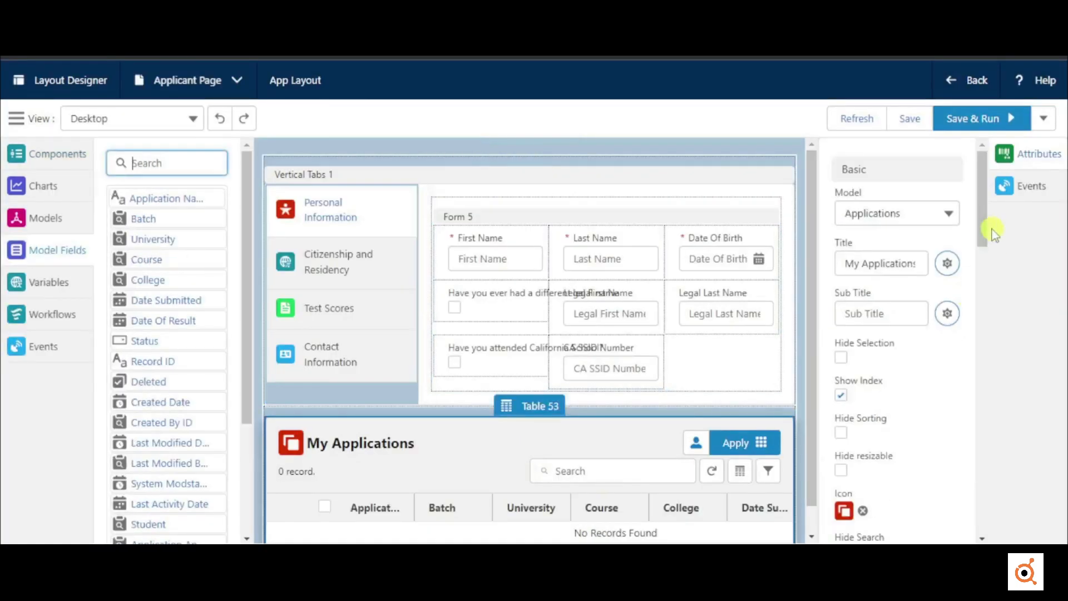
{"action": "scroll", "coordinate": [991, 498], "scroll_direction": "down", "scroll_amount": 5}
{"action": "left_click", "coordinate": [897, 433]}
{"action": "left_click", "coordinate": [901, 513]}
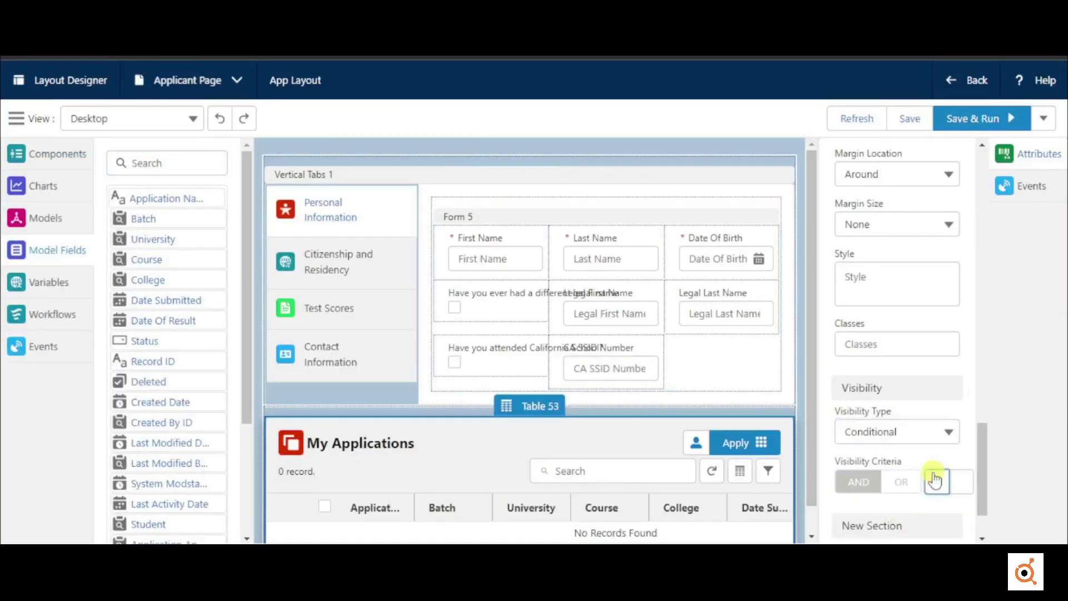
Add a table visibility criterion requiring the Student model's Record ID to be Not Equals the static value undefined.
{"action": "left_click", "coordinate": [937, 482]}
{"action": "left_click", "coordinate": [300, 360]}
{"action": "left_click", "coordinate": [286, 351]}
{"action": "type", "text": "rec"}
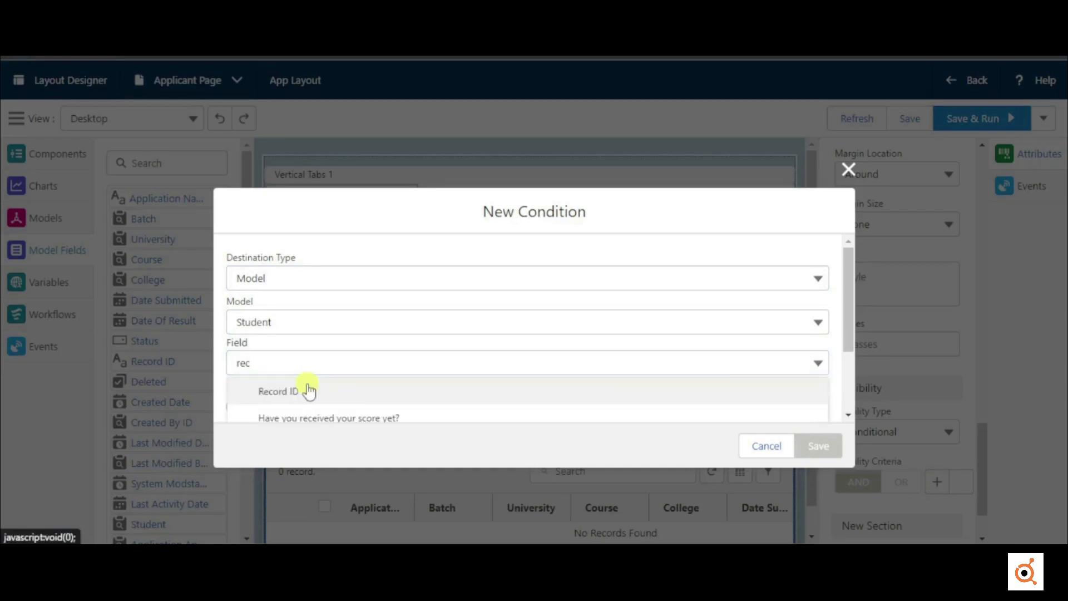
{"action": "left_click", "coordinate": [306, 389]}
{"action": "left_click", "coordinate": [323, 359]}
{"action": "left_click", "coordinate": [304, 390]}
{"action": "type", "text": "undefined"}
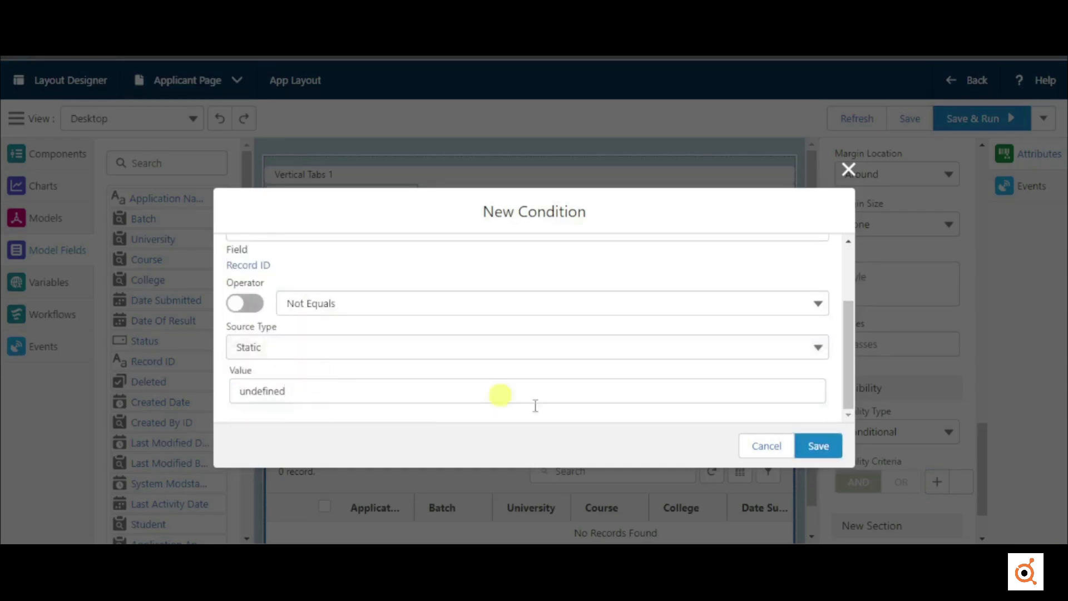
{"action": "left_click", "coordinate": [819, 446]}
Set the event of the My Applications table's icon-only table action to Push Modal.
{"action": "left_click", "coordinate": [1032, 186]}
{"action": "left_click", "coordinate": [878, 308]}
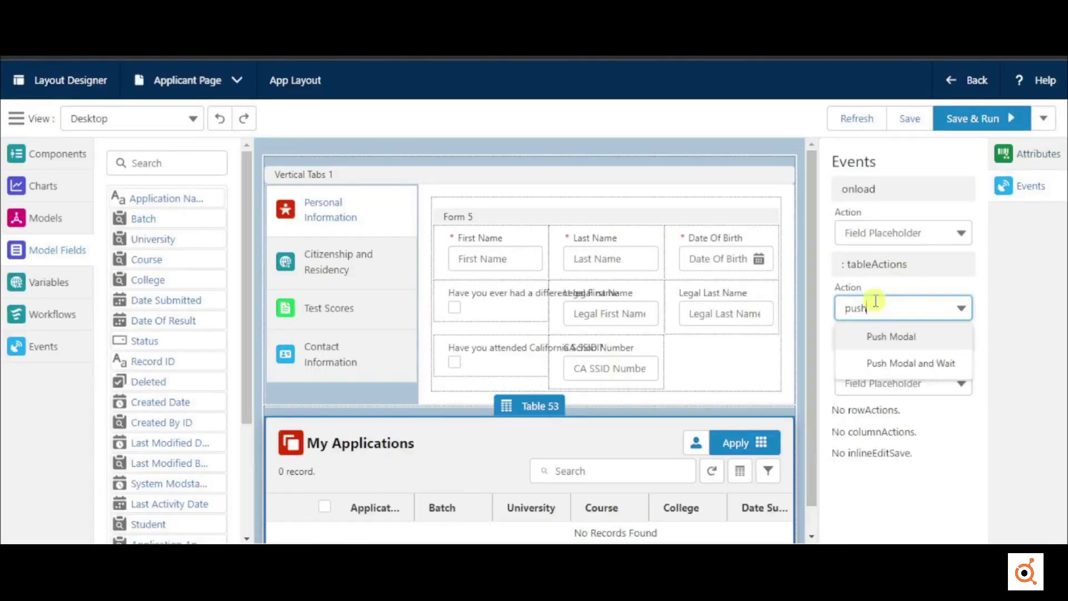
{"action": "left_click", "coordinate": [886, 336]}
Configure the Push Modal action with the text Edit Profile and save the layout.
{"action": "left_click", "coordinate": [937, 349]}
{"action": "left_click", "coordinate": [357, 246]}
{"action": "left_click", "coordinate": [294, 299]}
{"action": "left_click", "coordinate": [289, 300]}
{"action": "type", "text": "Edit Profile"}
{"action": "left_click", "coordinate": [613, 295]}
{"action": "left_click", "coordinate": [616, 377]}
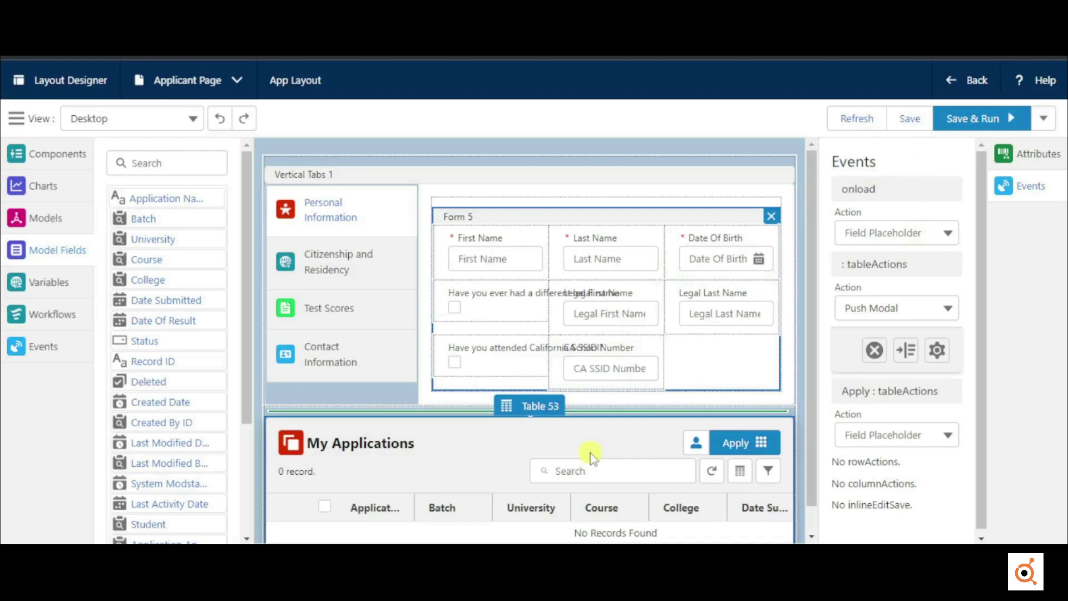
{"action": "left_click", "coordinate": [909, 118]}
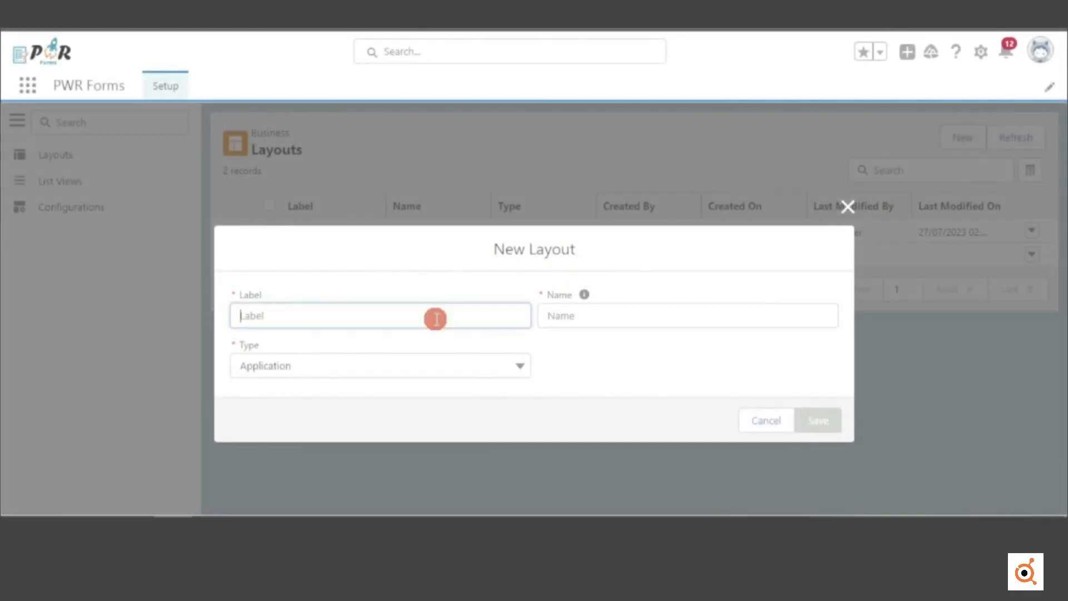
Create an Application-type layout labelled New Application.
{"action": "type", "text": "New Application"}
{"action": "key", "text": "Tab"}
{"action": "left_click", "coordinate": [818, 421]}
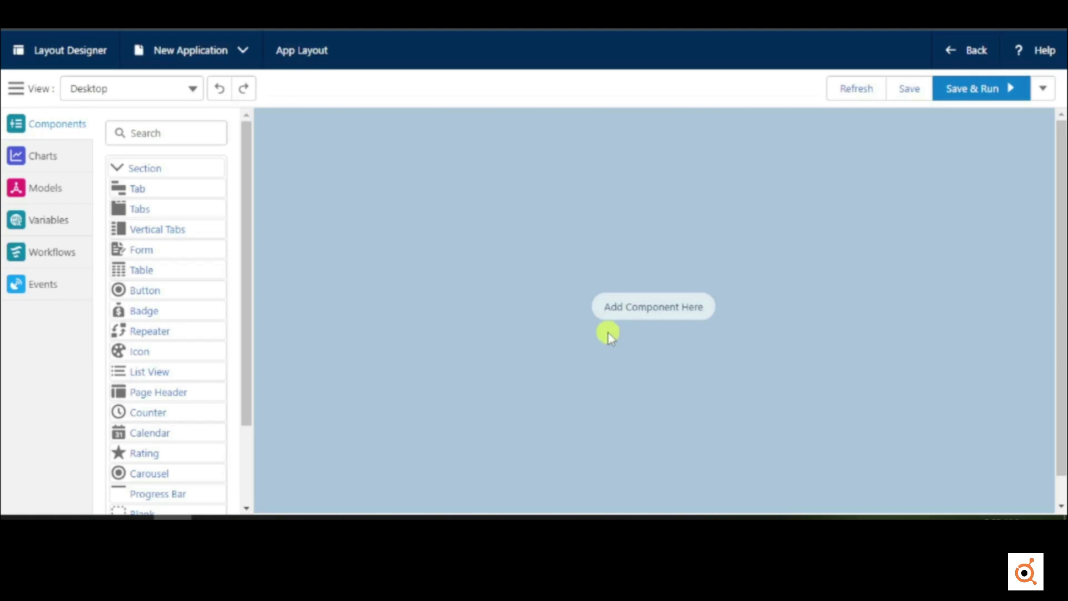
Add a page header titled New Application to the empty layout and give it the red app icon.
{"action": "left_click_drag", "start_coordinate": [159, 393], "coordinate": [396, 279]}
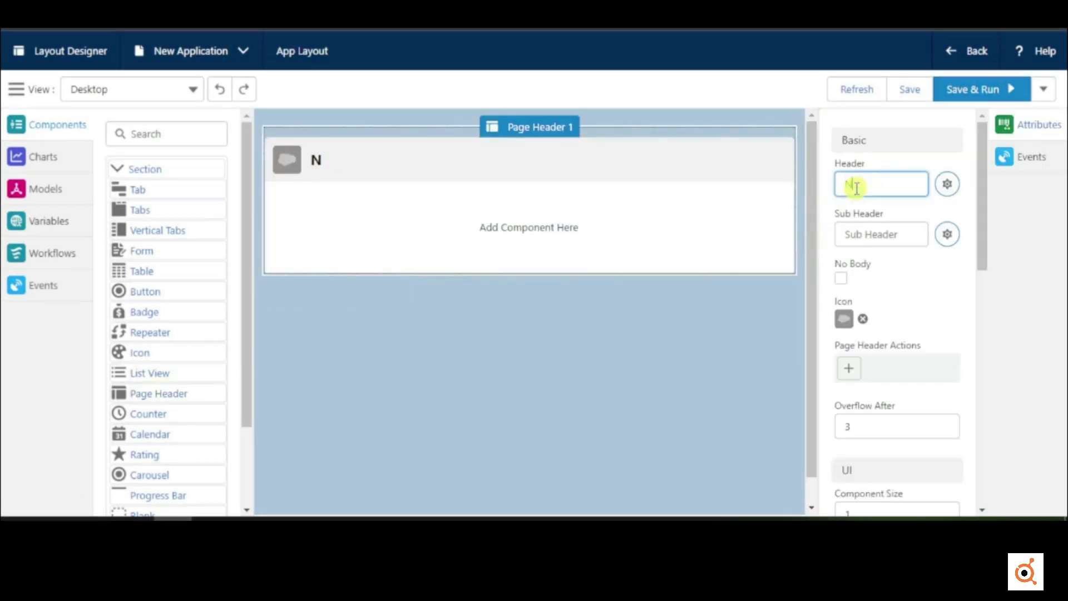
{"action": "type", "text": "on"}
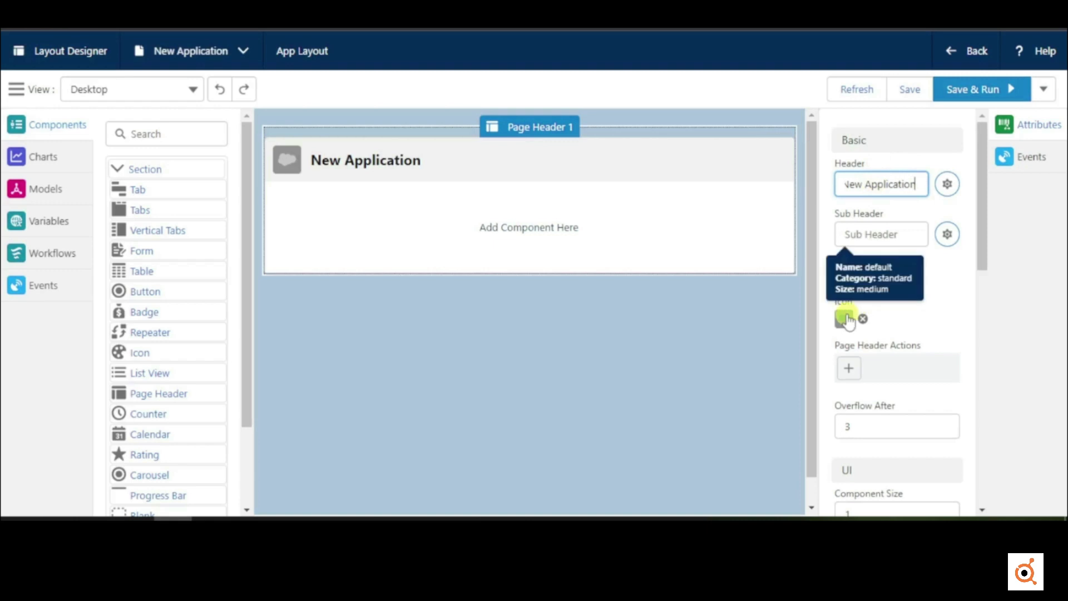
{"action": "left_click", "coordinate": [844, 319]}
{"action": "left_click", "coordinate": [508, 179]}
{"action": "type", "text": "app"}
{"action": "left_click", "coordinate": [239, 327]}
Place a form inside the page header and start a new single-record model for it on the Batch object.
{"action": "left_click_drag", "start_coordinate": [143, 251], "coordinate": [517, 225]}
{"action": "left_click", "coordinate": [897, 184]}
{"action": "left_click", "coordinate": [911, 239]}
{"action": "left_click", "coordinate": [716, 202]}
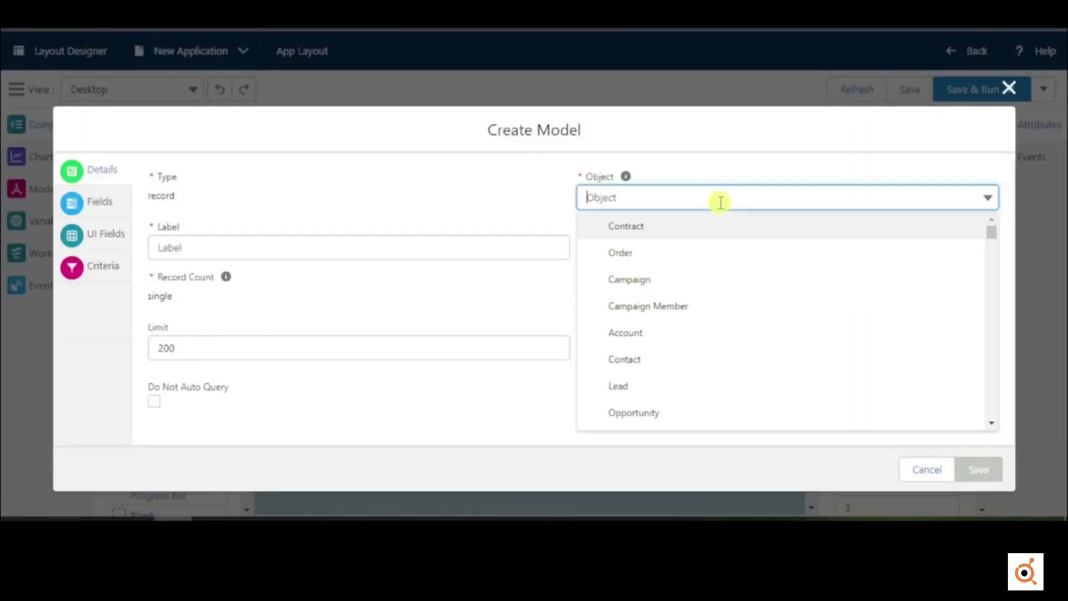
{"action": "type", "text": "bat"}
{"action": "left_click", "coordinate": [620, 306]}
Filter the Batch model's records with an Is Active? Equals criterion using a static value, and save the model.
{"action": "left_click", "coordinate": [103, 348]}
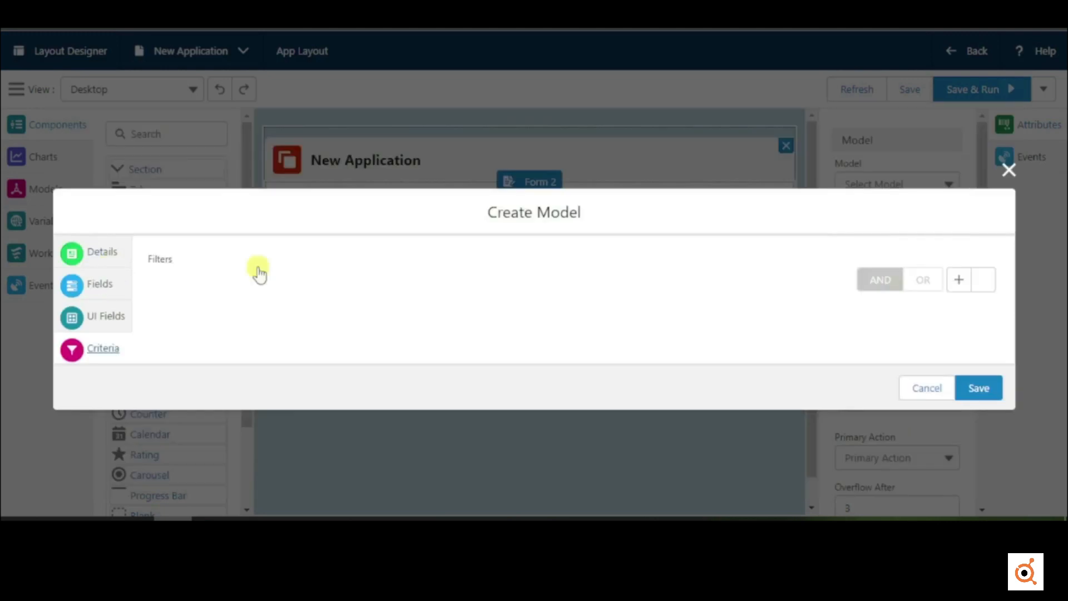
{"action": "left_click", "coordinate": [960, 282]}
{"action": "left_click", "coordinate": [269, 248]}
{"action": "type", "text": "is"}
{"action": "left_click", "coordinate": [286, 308]}
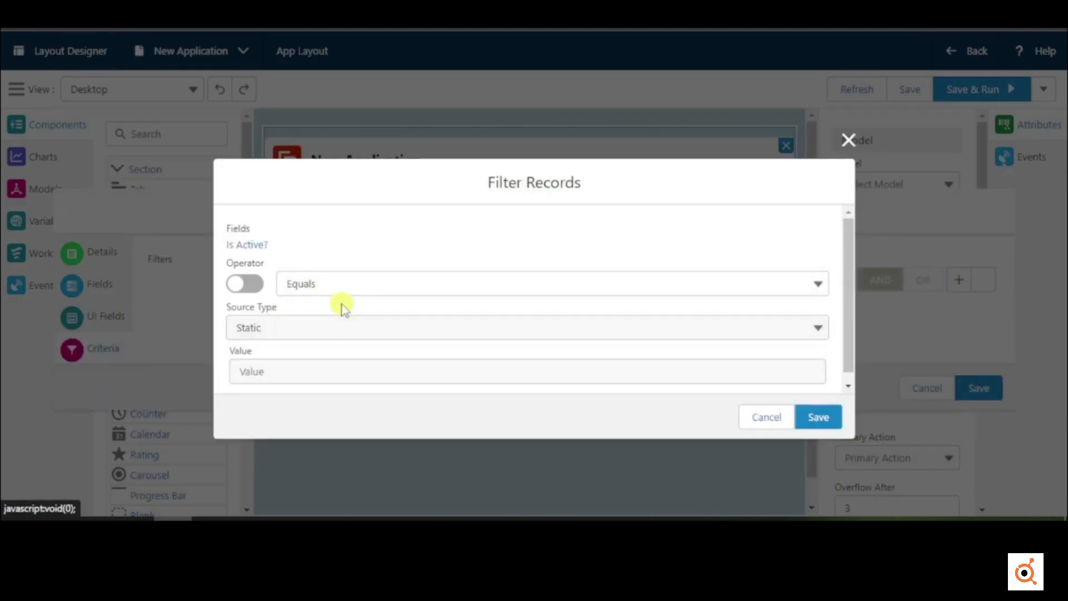
{"action": "left_click", "coordinate": [296, 373]}
{"action": "left_click", "coordinate": [819, 416]}
{"action": "left_click", "coordinate": [980, 388]}
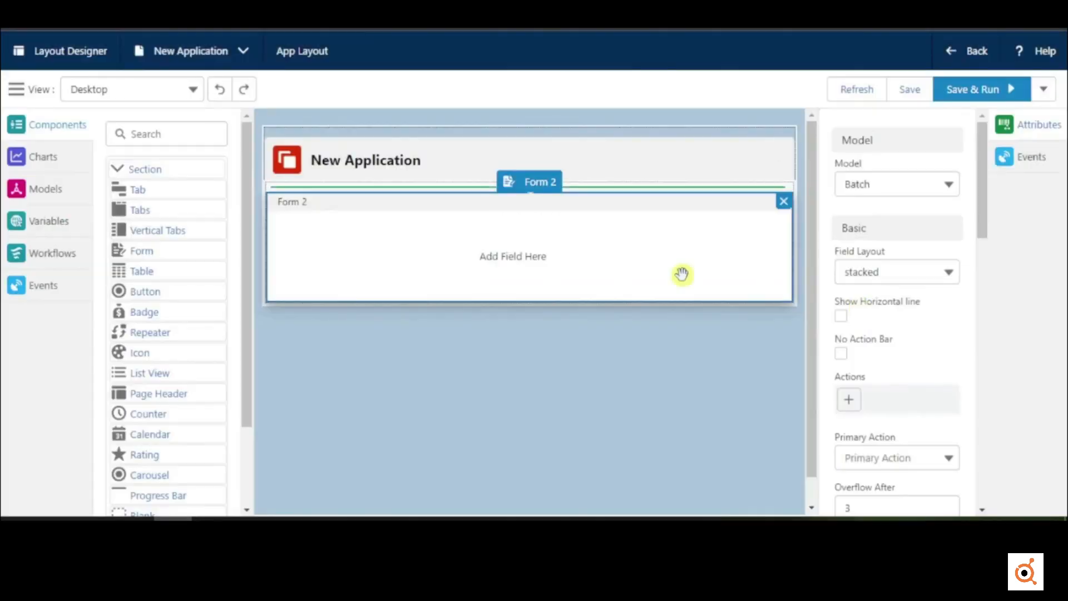
Add the Batch Name and Application End Date fields side by side to the Batch form.
{"action": "left_click", "coordinate": [198, 230]}
{"action": "left_click", "coordinate": [145, 137]}
{"action": "type", "text": "en"}
{"action": "left_click_drag", "start_coordinate": [162, 288], "coordinate": [722, 227]}
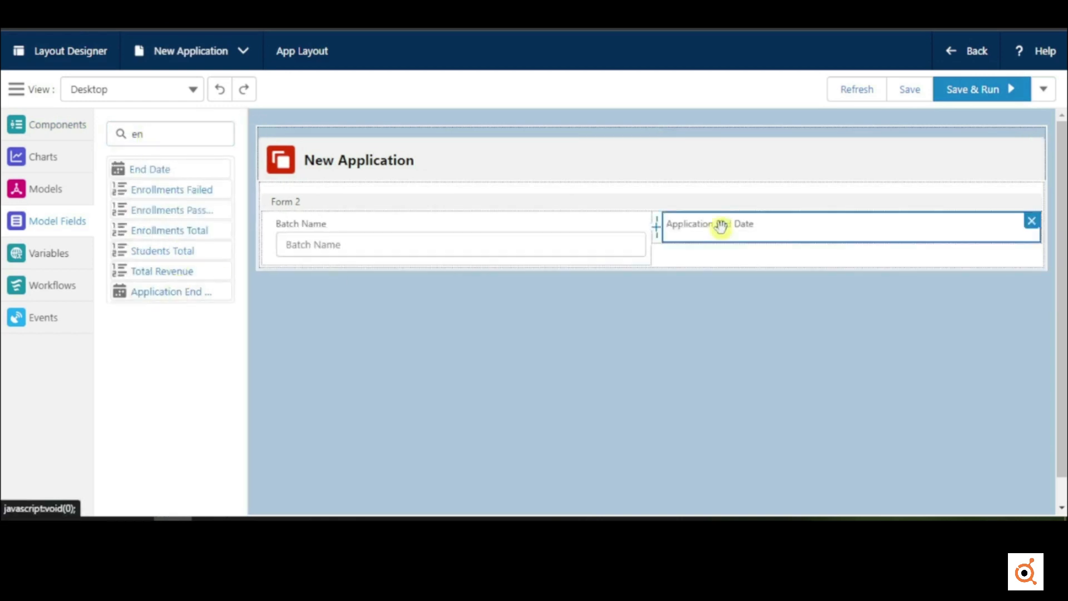
Set the Batch form's read-only type to Always and save the layout.
{"action": "scroll", "coordinate": [895, 394], "scroll_direction": "down", "scroll_amount": 10}
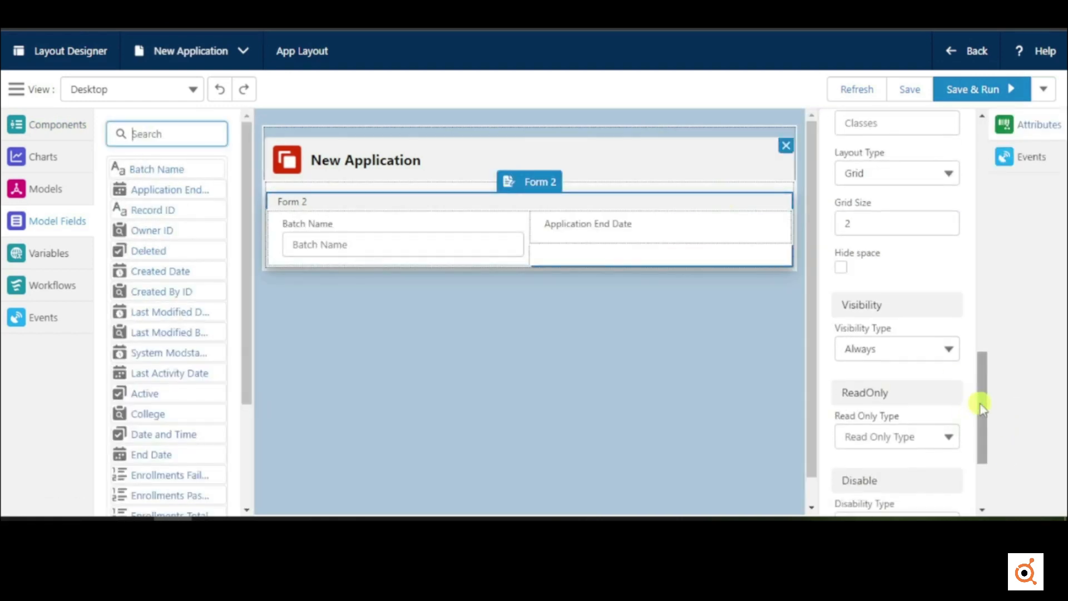
{"action": "left_click_drag", "start_coordinate": [980, 404], "coordinate": [980, 415]}
{"action": "left_click", "coordinate": [894, 394]}
{"action": "left_click", "coordinate": [892, 480]}
{"action": "left_click", "coordinate": [904, 95]}
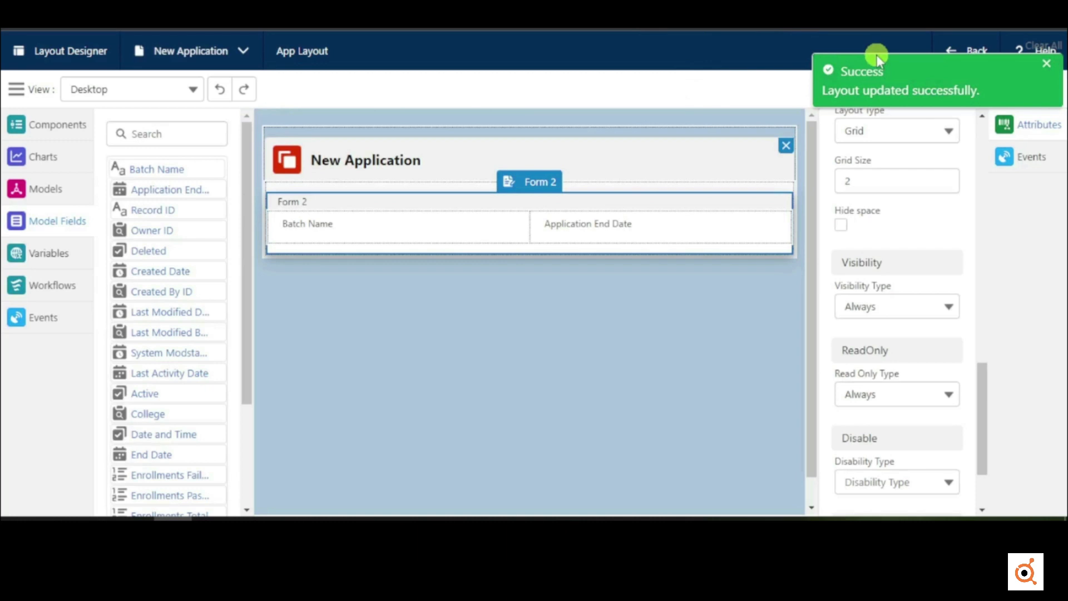
Add a second form below the Batch form and create an Application model for it.
{"action": "left_click_drag", "start_coordinate": [142, 251], "coordinate": [405, 310]}
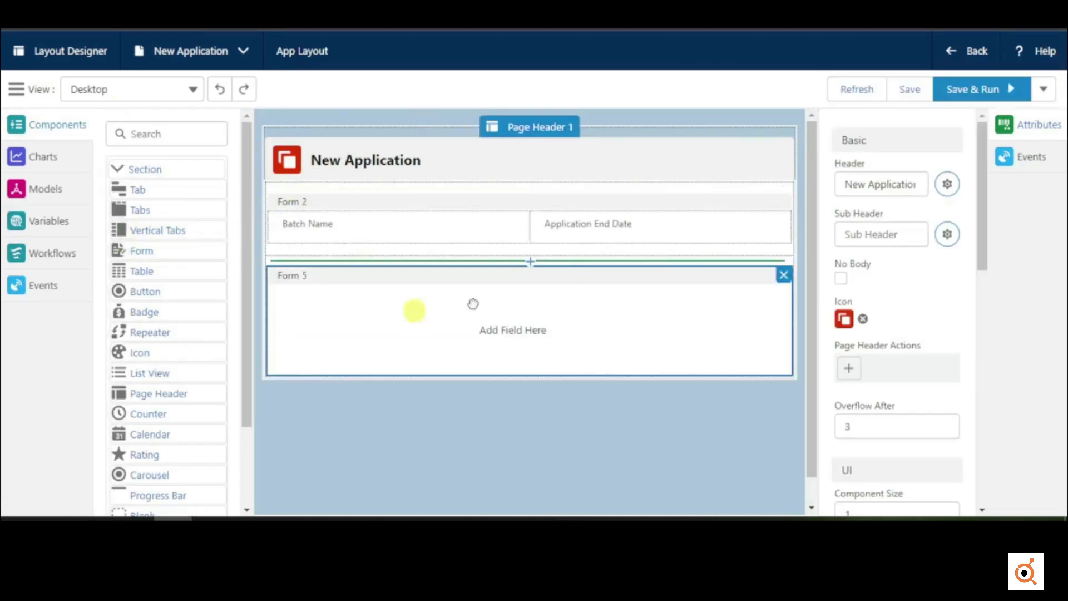
{"action": "left_click", "coordinate": [896, 184]}
{"action": "left_click", "coordinate": [879, 244]}
{"action": "type", "text": "application"}
{"action": "left_click", "coordinate": [663, 304]}
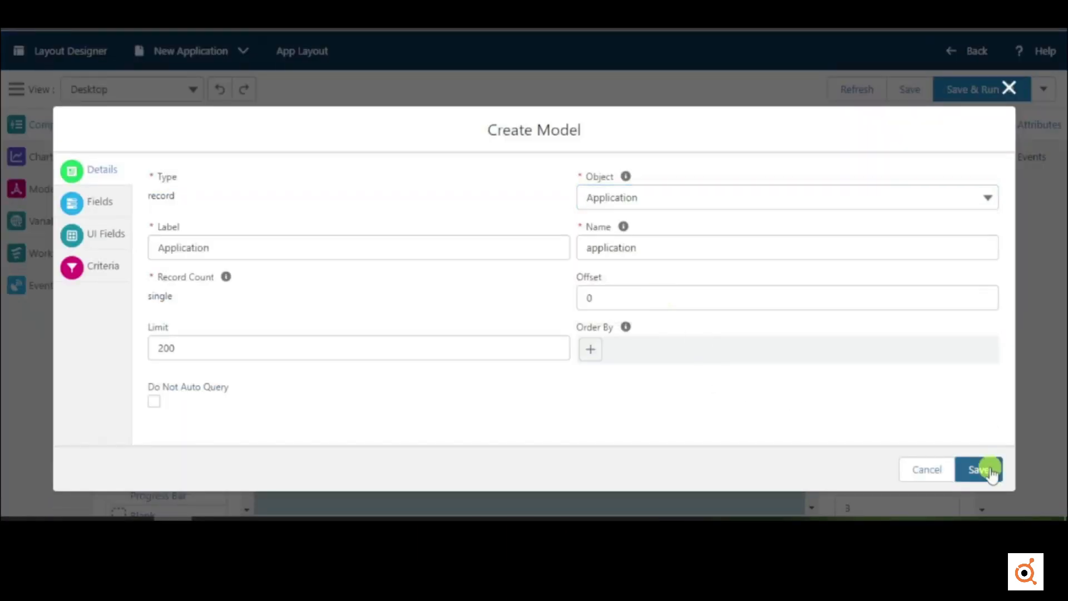
{"action": "left_click", "coordinate": [983, 467]}
Add the Application Level, Transfer Level and Other fields to the Application form and select Transfer Level.
{"action": "left_click", "coordinate": [530, 332]}
{"action": "left_click", "coordinate": [172, 134]}
{"action": "type", "text": "le"}
{"action": "left_click", "coordinate": [169, 190]}
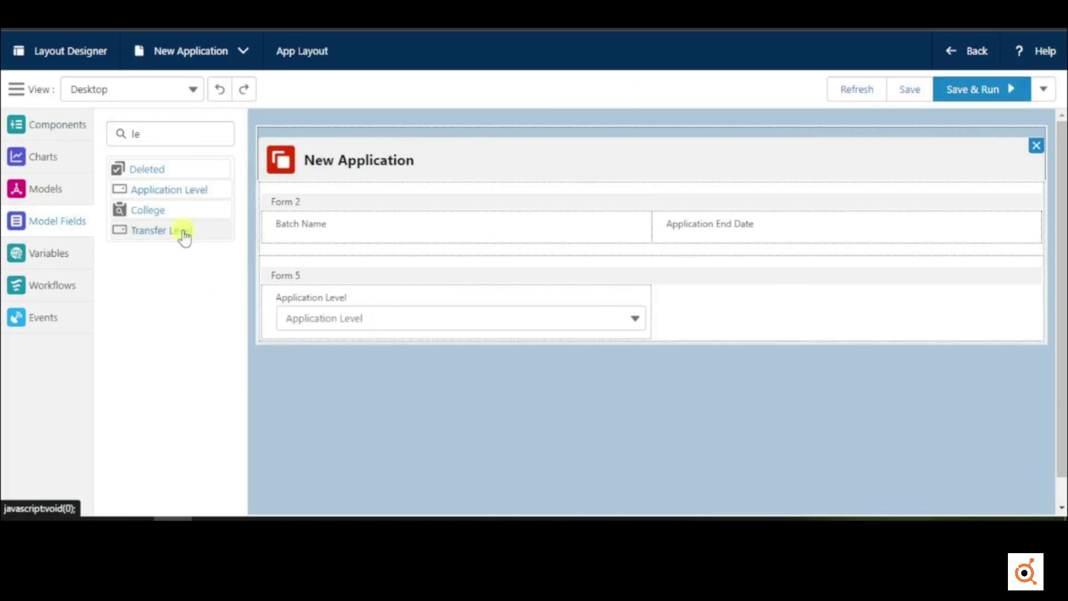
{"action": "left_click", "coordinate": [178, 231]}
{"action": "type", "text": "oth"}
{"action": "left_click", "coordinate": [157, 169]}
{"action": "left_click", "coordinate": [753, 300]}
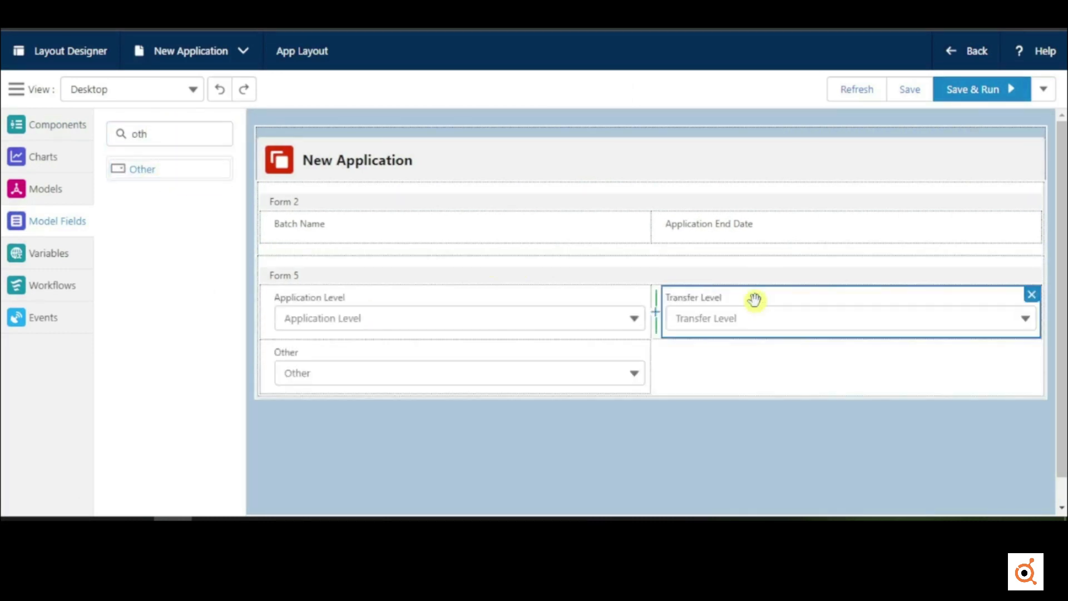
Set the Transfer Level field's visibility type to Conditional.
{"action": "left_click_drag", "start_coordinate": [978, 169], "coordinate": [980, 382]}
{"action": "left_click", "coordinate": [912, 266]}
{"action": "left_click", "coordinate": [911, 344]}
Add a visibility criterion with the value Transfer to the Transfer Level field and save the layout.
{"action": "left_click", "coordinate": [938, 316]}
{"action": "left_click", "coordinate": [345, 249]}
{"action": "left_click", "coordinate": [300, 330]}
{"action": "left_click", "coordinate": [303, 294]}
{"action": "left_click", "coordinate": [308, 349]}
{"action": "left_click", "coordinate": [309, 335]}
{"action": "left_click", "coordinate": [308, 362]}
{"action": "scroll", "coordinate": [312, 357], "scroll_direction": "down", "scroll_amount": 3}
{"action": "left_click", "coordinate": [319, 274]}
{"action": "left_click", "coordinate": [319, 302]}
{"action": "left_click", "coordinate": [309, 365]}
{"action": "type", "text": "Transfer"}
{"action": "left_click", "coordinate": [816, 416]}
{"action": "left_click", "coordinate": [911, 89]}
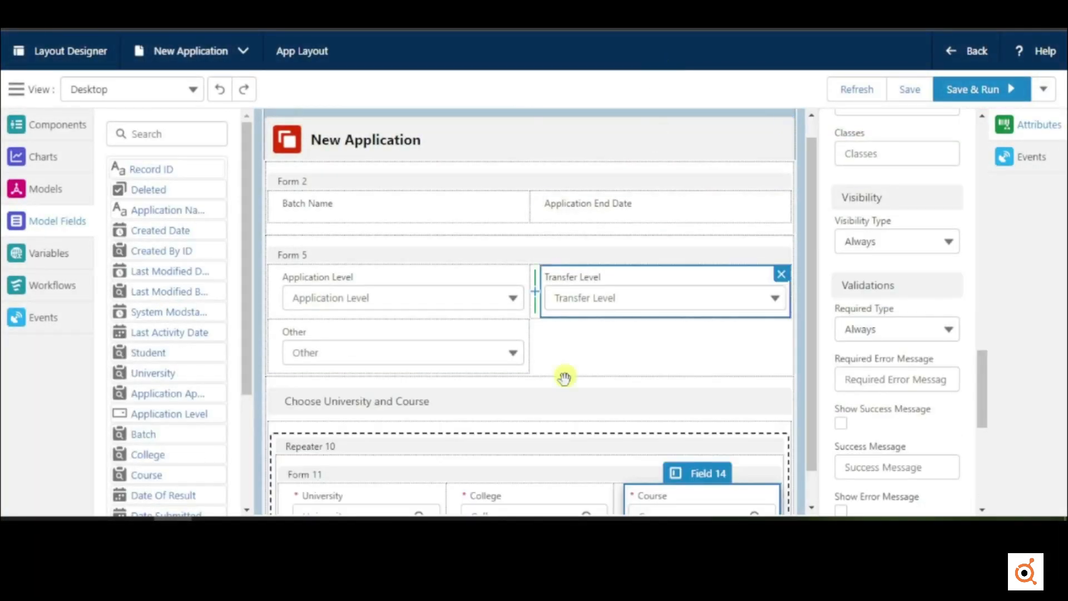
Set the visibility type of the Choose University and Course section to Conditional.
{"action": "left_click", "coordinate": [565, 374]}
{"action": "scroll", "coordinate": [946, 334], "scroll_direction": "down", "scroll_amount": 8}
{"action": "left_click", "coordinate": [898, 379]}
{"action": "left_click", "coordinate": [890, 435]}
Start a visibility condition for the section with destination type Model and the Application model.
{"action": "left_click", "coordinate": [937, 430]}
{"action": "left_click", "coordinate": [378, 250]}
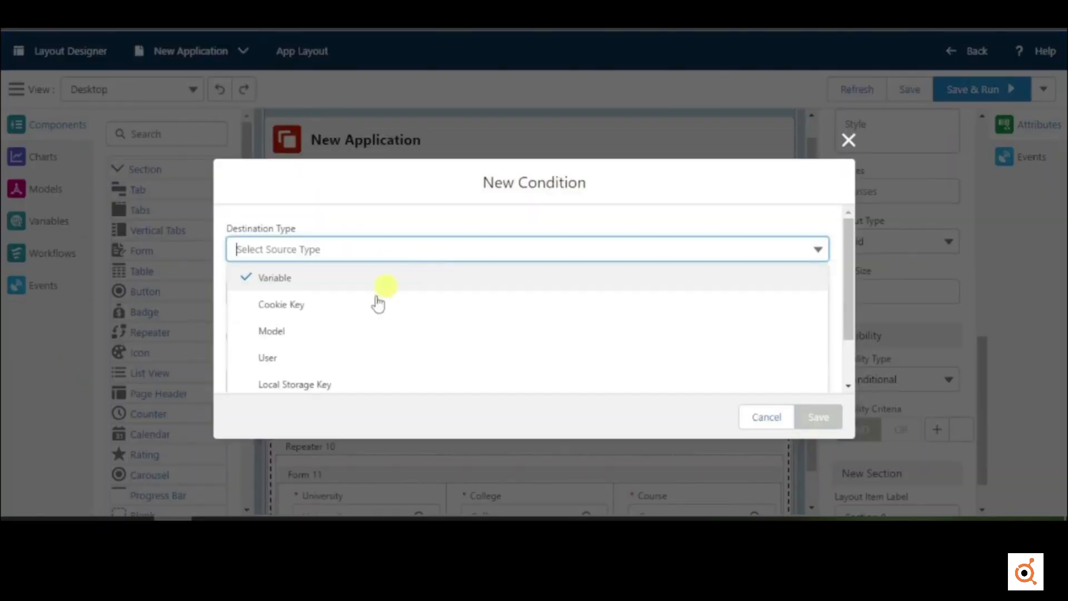
{"action": "left_click", "coordinate": [317, 277]}
{"action": "double_click", "coordinate": [305, 297]}
{"action": "left_click", "coordinate": [305, 294]}
{"action": "left_click", "coordinate": [299, 253]}
{"action": "left_click", "coordinate": [290, 304]}
{"action": "left_click", "coordinate": [288, 296]}
{"action": "left_click", "coordinate": [292, 323]}
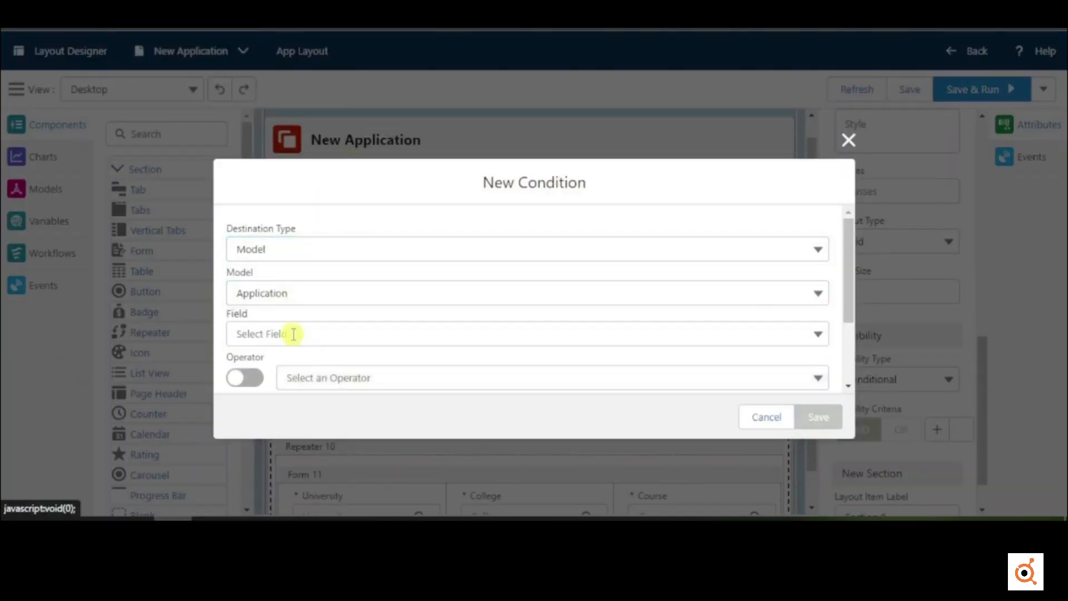
Require Application Level to equal the static value Freshman and save the section's visibility condition.
{"action": "left_click", "coordinate": [294, 334]}
{"action": "left_click", "coordinate": [301, 363]}
{"action": "scroll", "coordinate": [307, 360], "scroll_direction": "down", "scroll_amount": 3}
{"action": "left_click", "coordinate": [305, 275]}
{"action": "left_click", "coordinate": [296, 362]}
{"action": "type", "text": "Fr"}
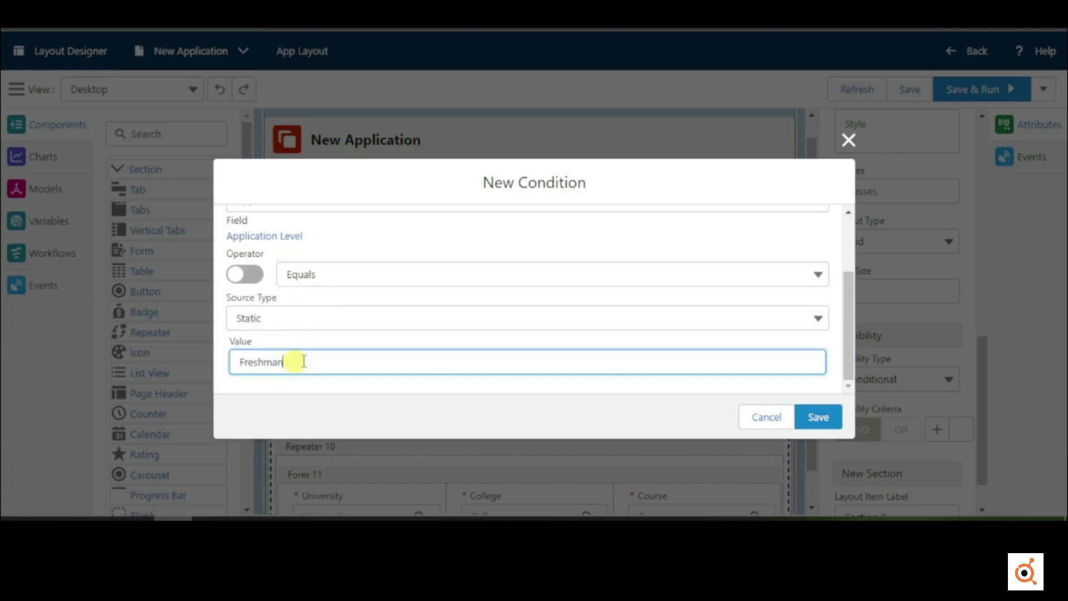
{"action": "type", "text": "eshman"}
{"action": "left_click", "coordinate": [819, 417]}
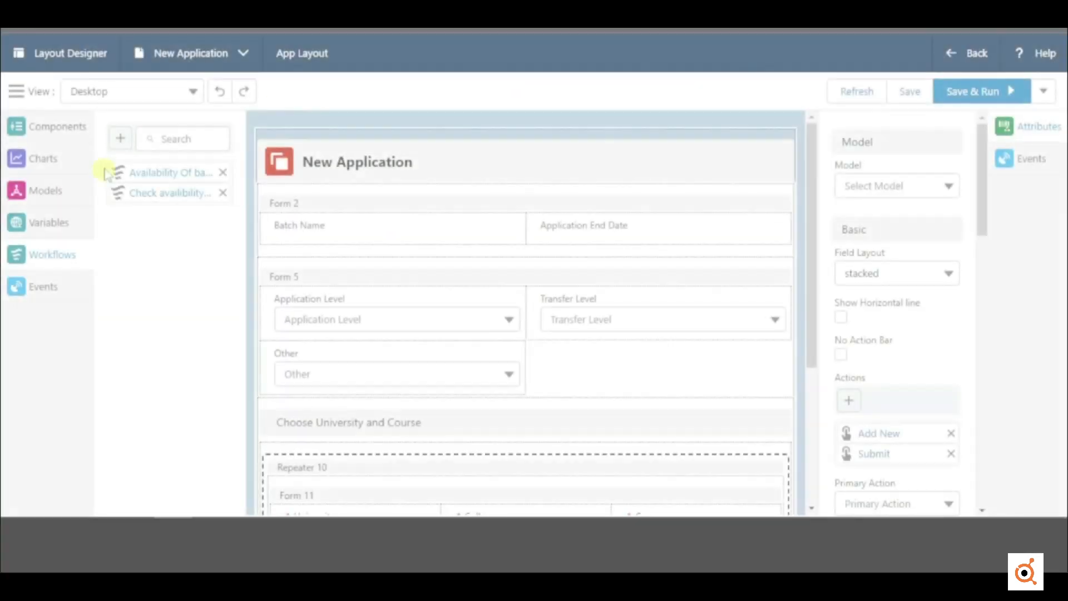
Create a Business workflow labelled Loop Workflow.
{"action": "left_click", "coordinate": [120, 138]}
{"action": "left_click", "coordinate": [444, 272]}
{"action": "type", "text": "Loop"}
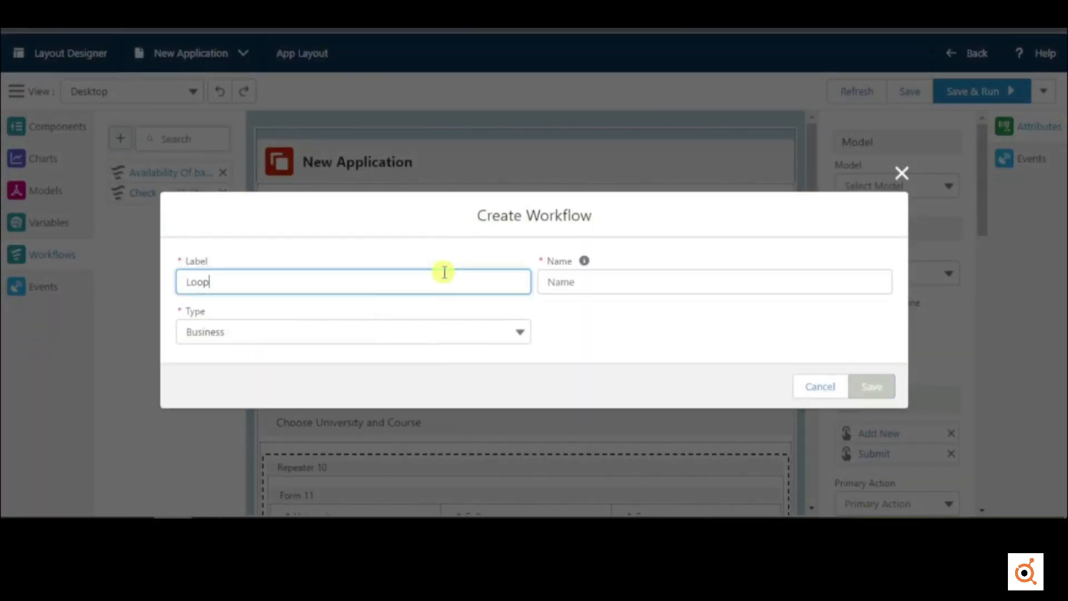
{"action": "type", "text": " Workflow"}
{"action": "left_click", "coordinate": [872, 386]}
Add a Query Records action to the workflow and choose Course as its model.
{"action": "left_click", "coordinate": [70, 175]}
{"action": "type", "text": "q"}
{"action": "left_click_drag", "start_coordinate": [56, 240], "coordinate": [261, 256]}
{"action": "left_click", "coordinate": [326, 322]}
{"action": "type", "text": "co"}
{"action": "left_click", "coordinate": [333, 350]}
Label the Query Records action Query Course and save it.
{"action": "left_click", "coordinate": [228, 288]}
{"action": "left_click", "coordinate": [377, 237]}
{"action": "type", "text": "Query Course"}
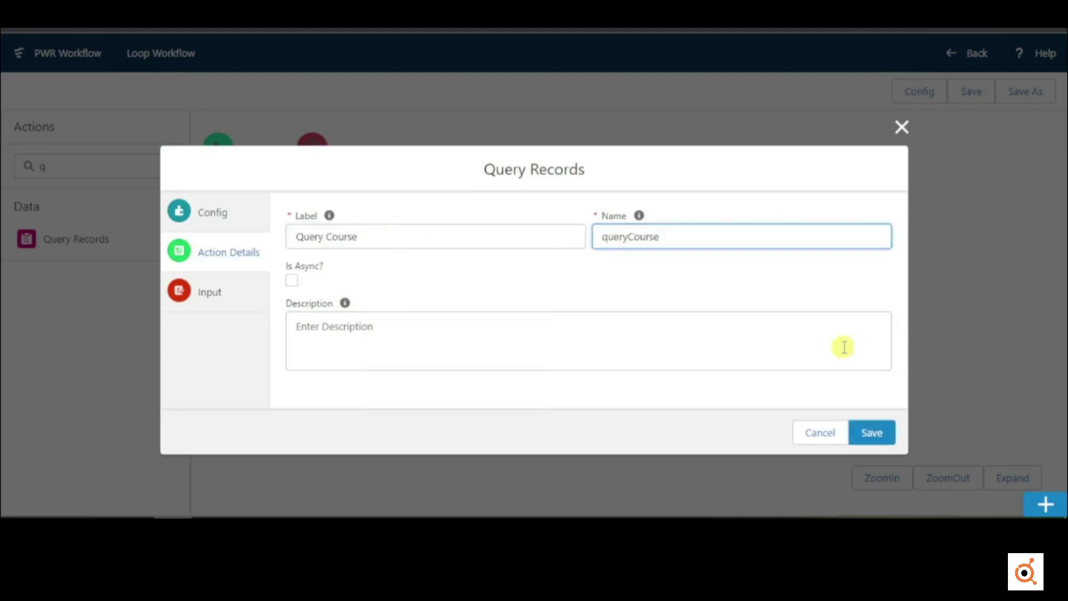
{"action": "left_click", "coordinate": [872, 432]}
Add a Decision action beside Query Course and start a condition on the Course model.
{"action": "type", "text": "de"}
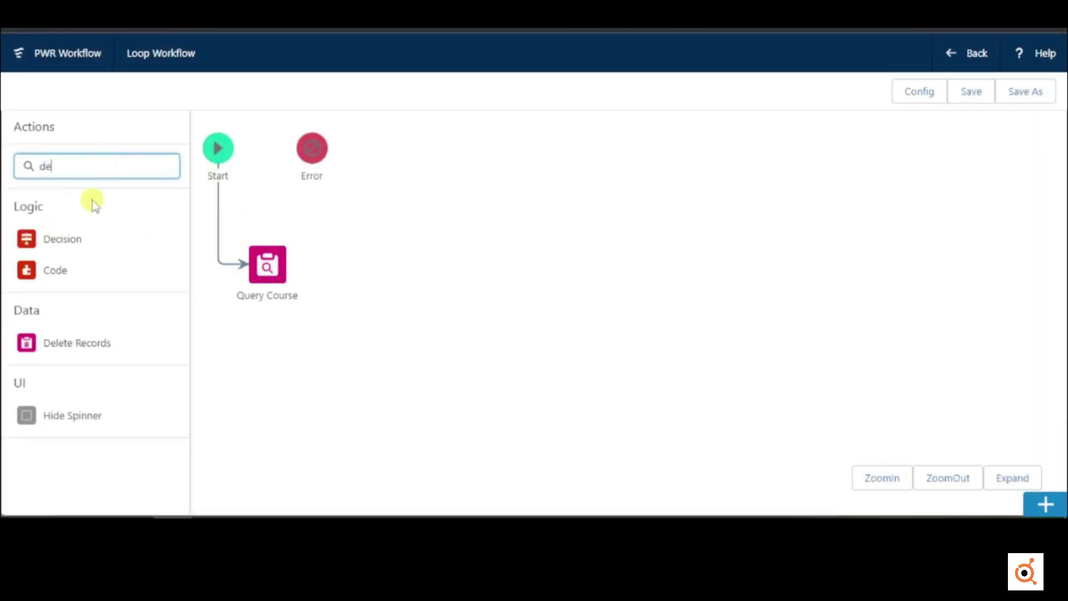
{"action": "left_click_drag", "start_coordinate": [340, 259], "coordinate": [340, 260]}
{"action": "left_click", "coordinate": [846, 296]}
{"action": "left_click", "coordinate": [286, 302]}
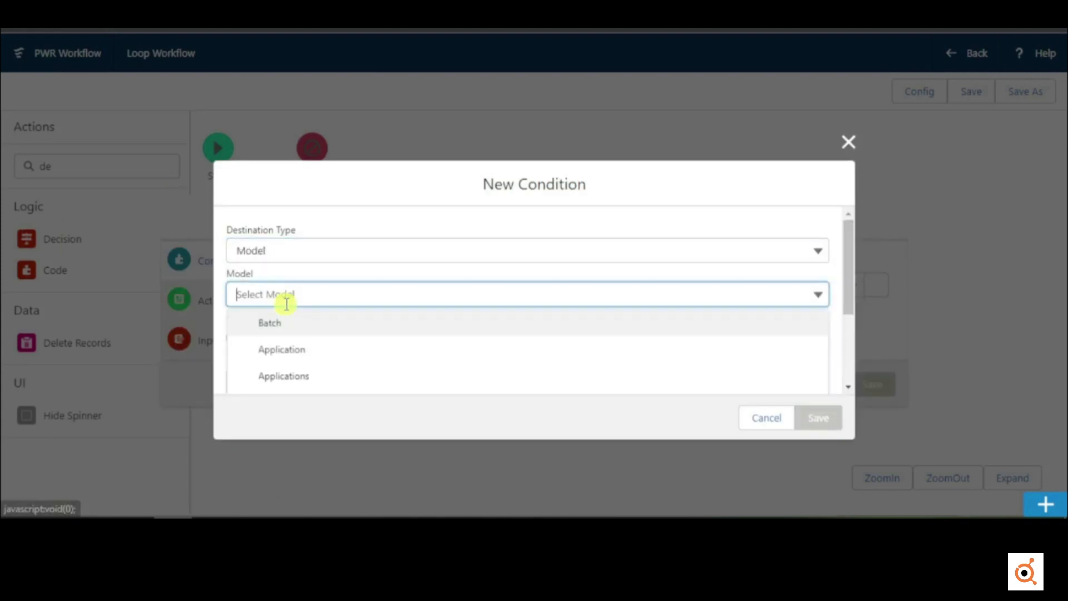
{"action": "type", "text": "co"}
{"action": "left_click", "coordinate": [316, 323]}
{"action": "left_click", "coordinate": [317, 336]}
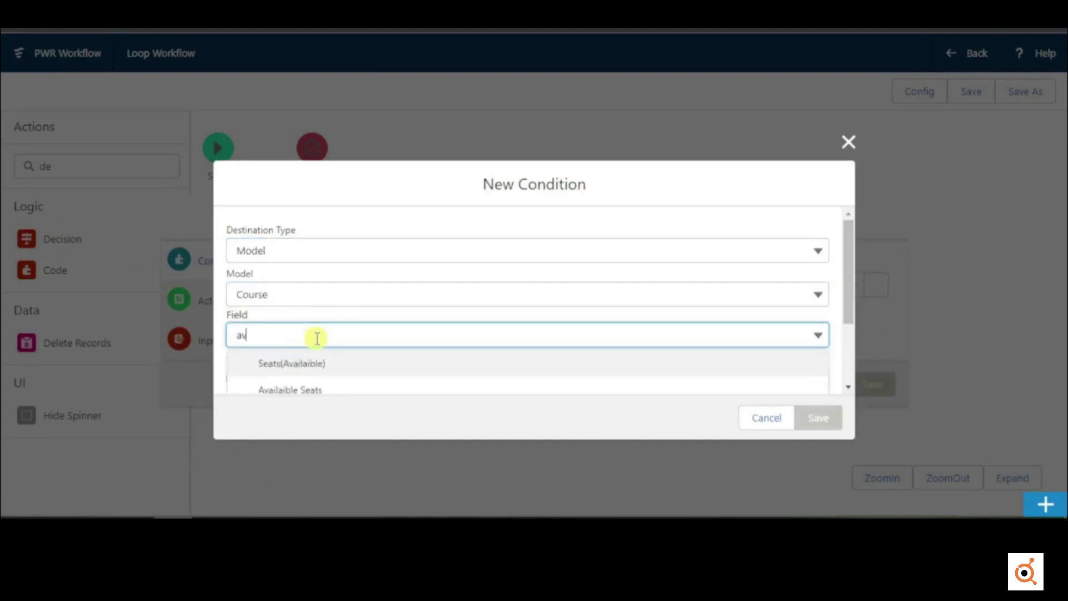
Require Availaible Seats to be Greater Than the static value 0 and save the condition.
{"action": "left_click", "coordinate": [315, 389]}
{"action": "scroll", "coordinate": [317, 376], "scroll_direction": "down", "scroll_amount": 2}
{"action": "left_click", "coordinate": [319, 276]}
{"action": "left_click", "coordinate": [337, 357]}
{"action": "left_click", "coordinate": [298, 362]}
{"action": "type", "text": "0"}
{"action": "left_click", "coordinate": [315, 383]}
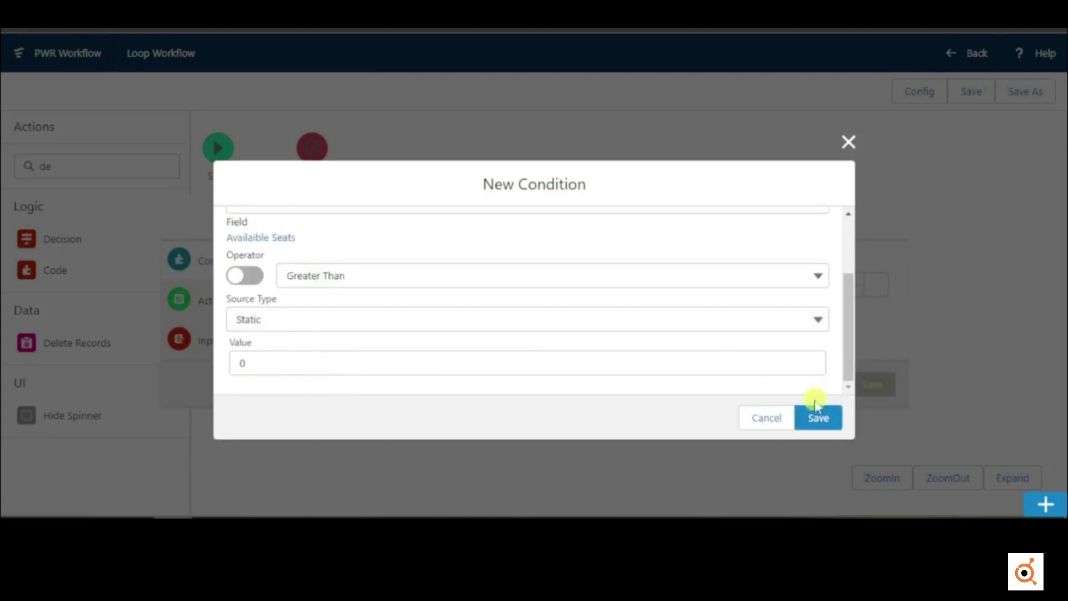
{"action": "left_click", "coordinate": [818, 418]}
Label the Decision action "Check is seats are availaible" and save it.
{"action": "left_click", "coordinate": [257, 289]}
{"action": "left_click", "coordinate": [358, 234]}
{"action": "type", "text": "Check is s"}
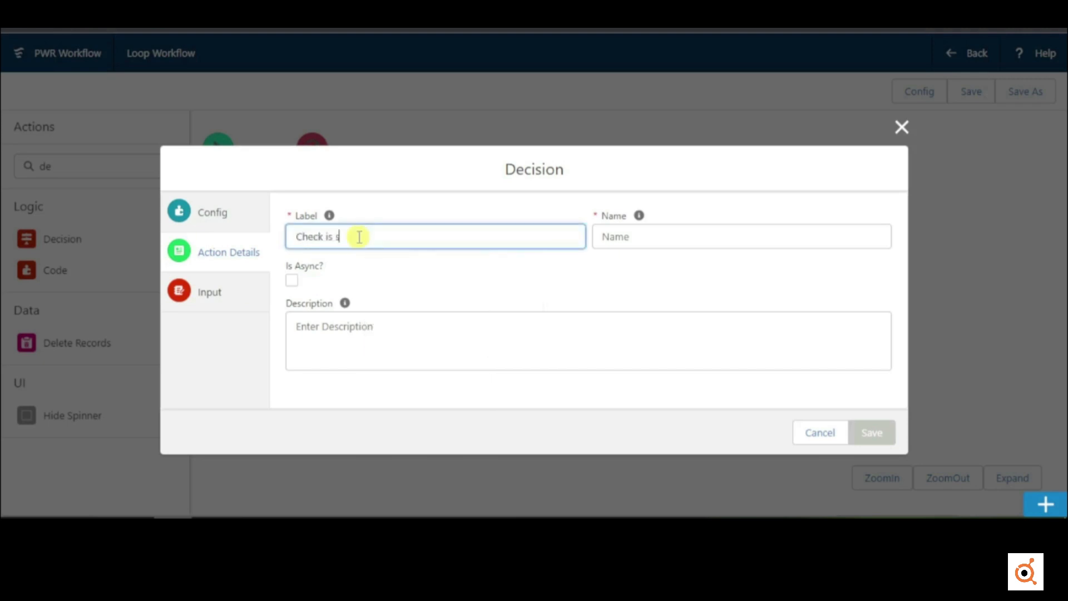
{"action": "type", "text": "eats are availaible"}
{"action": "key", "text": "Tab"}
{"action": "left_click", "coordinate": [872, 433]}
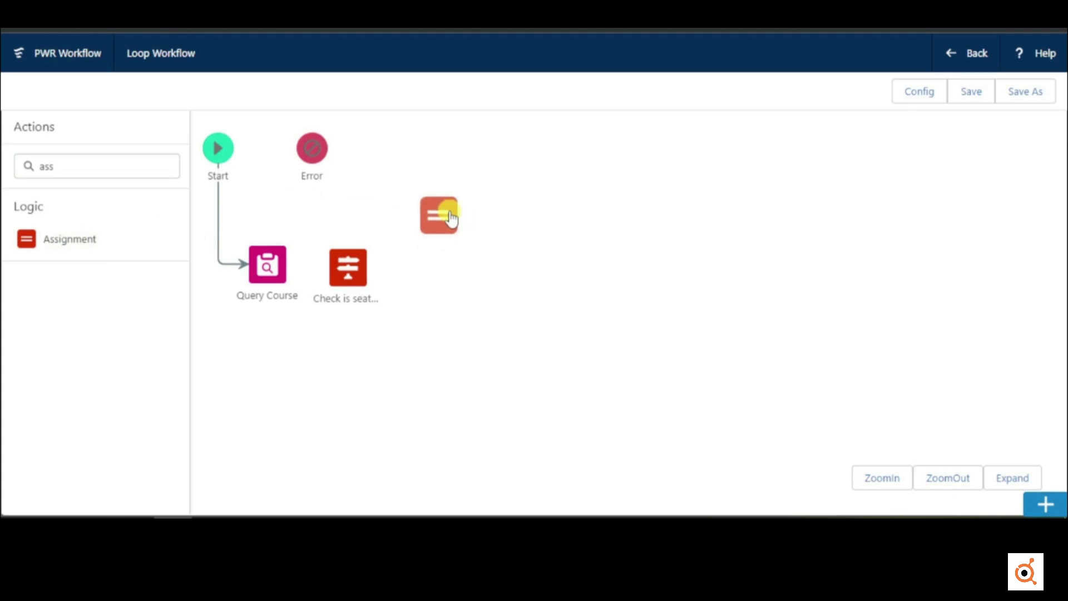
Add an Assignment action to the workflow that sets the Application(Single) model's Record ID to a static value.
{"action": "left_click_drag", "start_coordinate": [452, 219], "coordinate": [452, 219]}
{"action": "left_click", "coordinate": [373, 270]}
{"action": "left_click", "coordinate": [295, 249]}
{"action": "left_click", "coordinate": [294, 306]}
{"action": "left_click", "coordinate": [293, 294]}
{"action": "type", "text": "sin"}
{"action": "left_click", "coordinate": [315, 322]}
{"action": "left_click", "coordinate": [322, 336]}
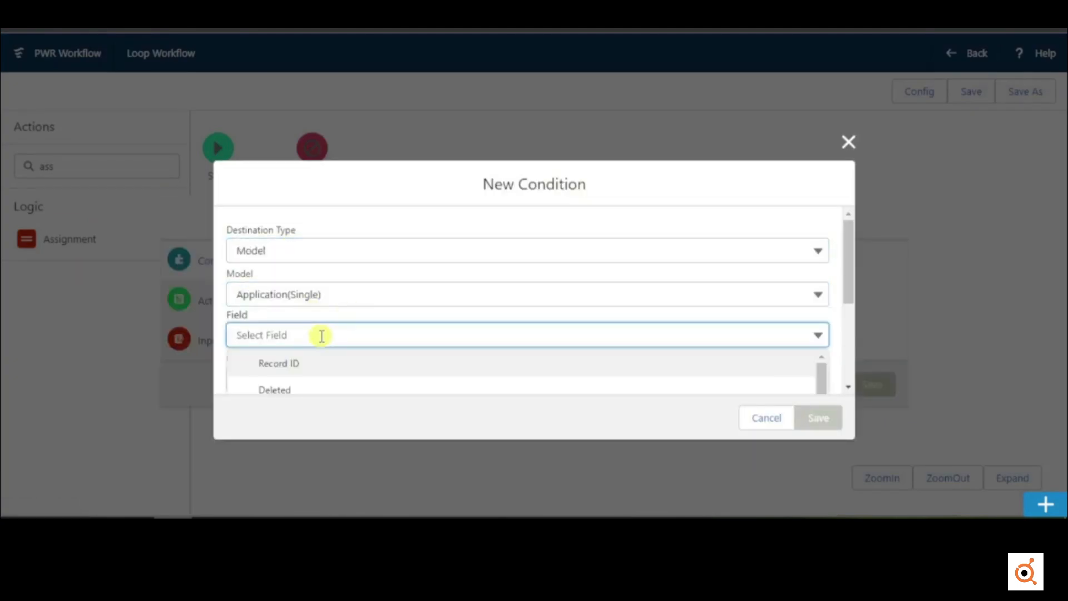
{"action": "left_click", "coordinate": [278, 364]}
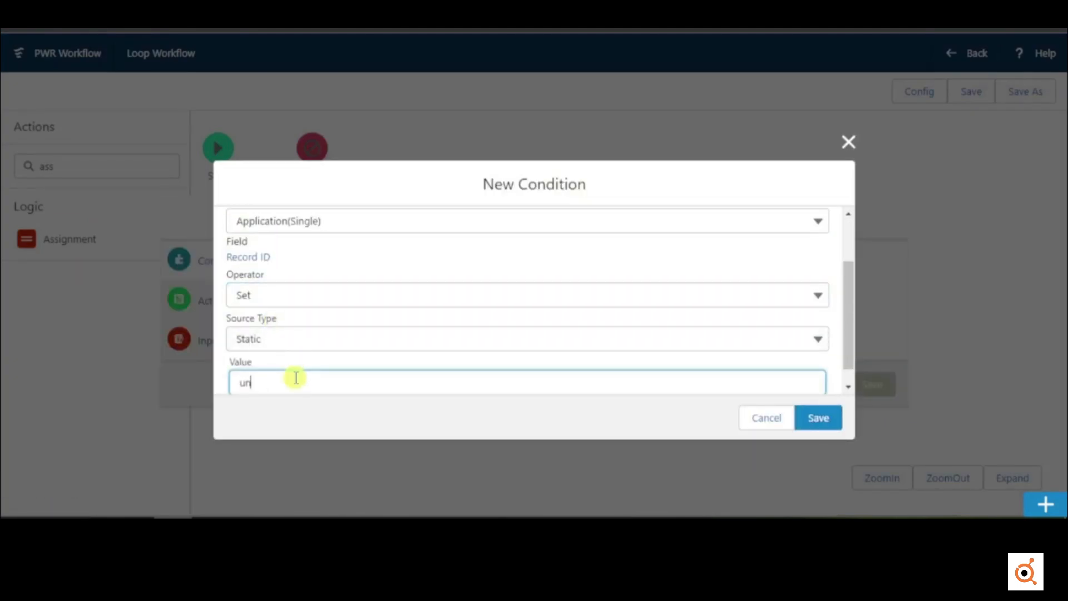
{"action": "left_click", "coordinate": [819, 419]}
Add an assignment that sets the Application(Single) model's Status to the static value In-Review and save it.
{"action": "left_click", "coordinate": [310, 248]}
{"action": "left_click", "coordinate": [294, 305]}
{"action": "left_click", "coordinate": [286, 293]}
{"action": "type", "text": "singl"}
{"action": "left_click", "coordinate": [295, 322]}
{"action": "left_click", "coordinate": [254, 294]}
{"action": "type", "text": "sta"}
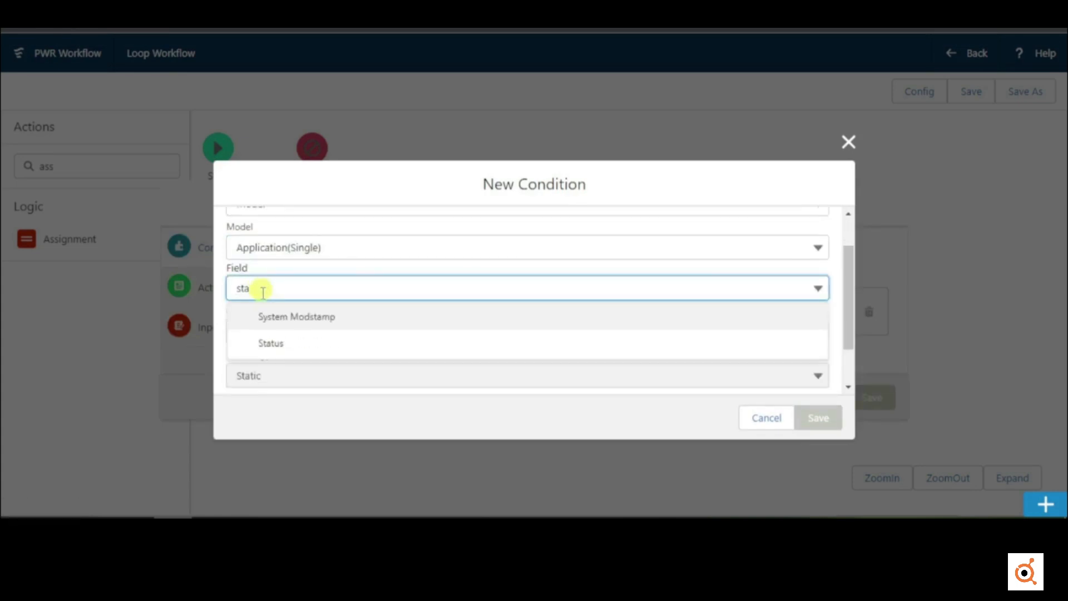
{"action": "left_click", "coordinate": [258, 342]}
{"action": "left_click", "coordinate": [276, 320]}
{"action": "left_click", "coordinate": [262, 351]}
{"action": "left_click", "coordinate": [299, 363]}
{"action": "type", "text": "In-Review"}
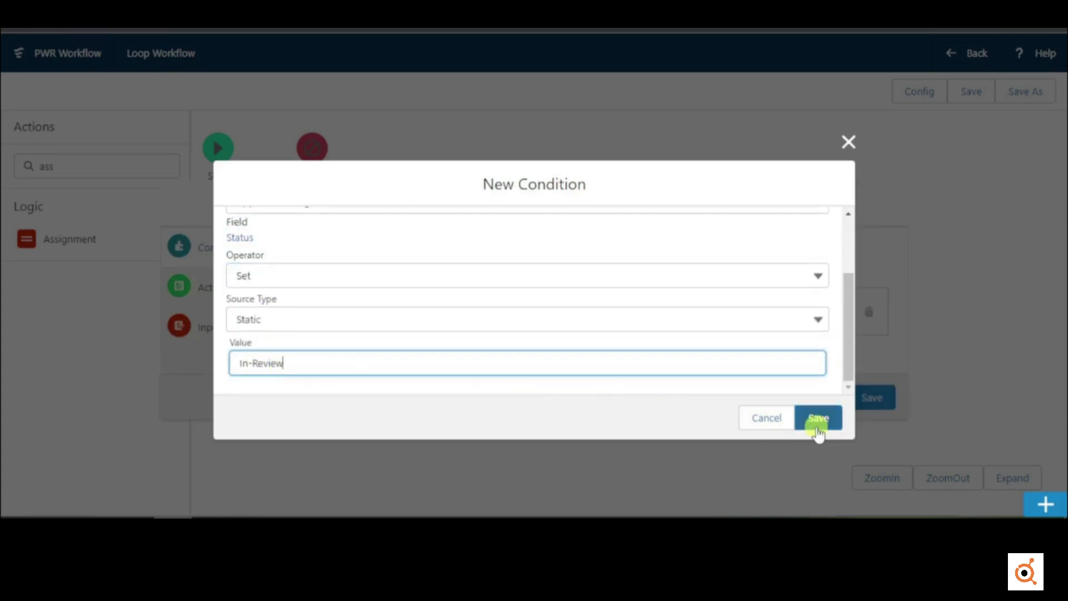
{"action": "left_click", "coordinate": [817, 426]}
Add another assignment targeting the Application(Single) model's Application Approver field with the Set operator.
{"action": "left_click", "coordinate": [299, 246]}
{"action": "left_click", "coordinate": [301, 250]}
{"action": "left_click", "coordinate": [295, 333]}
{"action": "left_click", "coordinate": [297, 296]}
{"action": "type", "text": "singl"}
{"action": "left_click", "coordinate": [303, 322]}
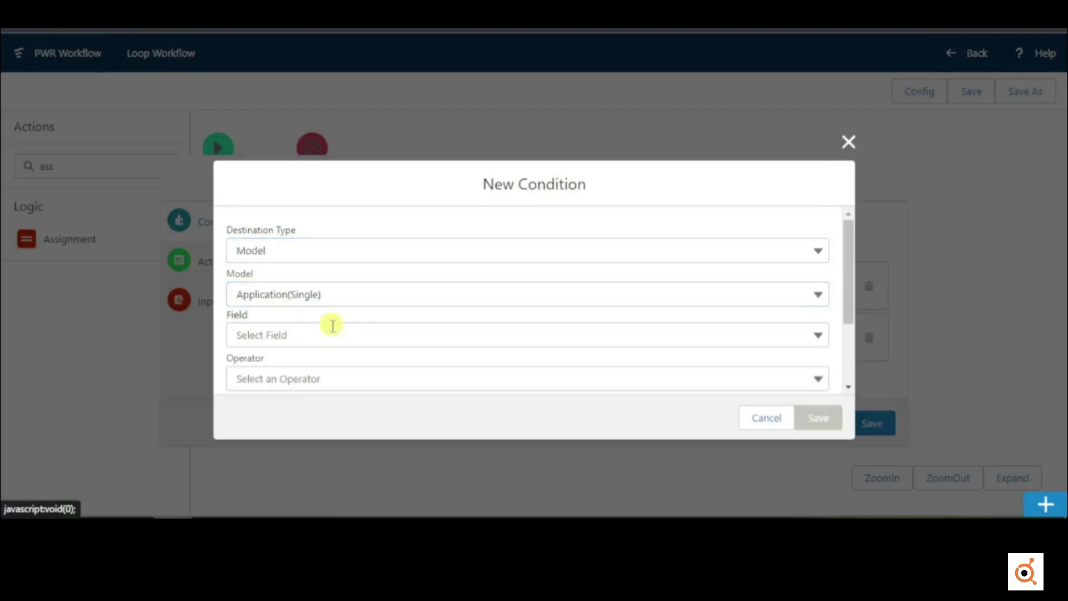
{"action": "left_click", "coordinate": [333, 333]}
{"action": "type", "text": "app"}
{"action": "left_click", "coordinate": [328, 382]}
{"action": "left_click", "coordinate": [271, 300]}
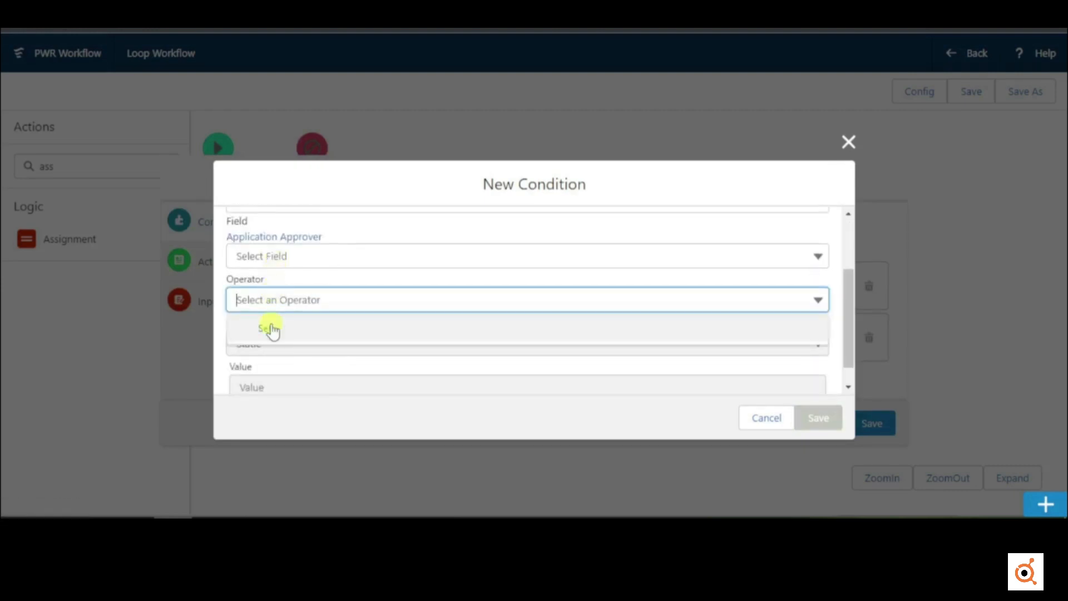
{"action": "left_click", "coordinate": [270, 330]}
Source the approver value from the Course model's department head field, and save the Assignment action and the workflow.
{"action": "left_click", "coordinate": [286, 340]}
{"action": "type", "text": "model"}
{"action": "left_click", "coordinate": [287, 371]}
{"action": "left_click", "coordinate": [291, 367]}
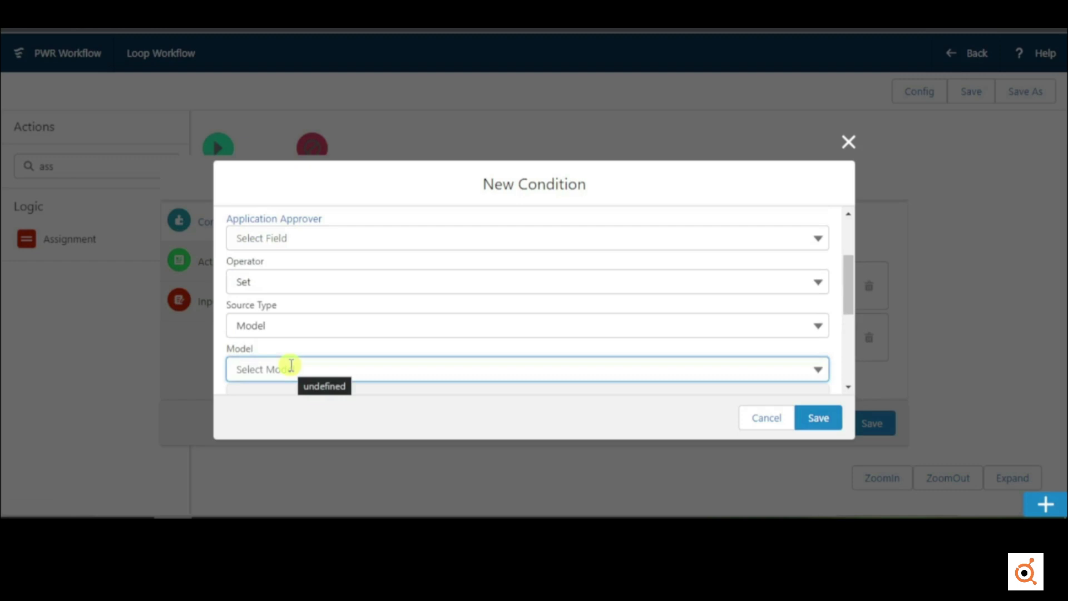
{"action": "left_click", "coordinate": [293, 393]}
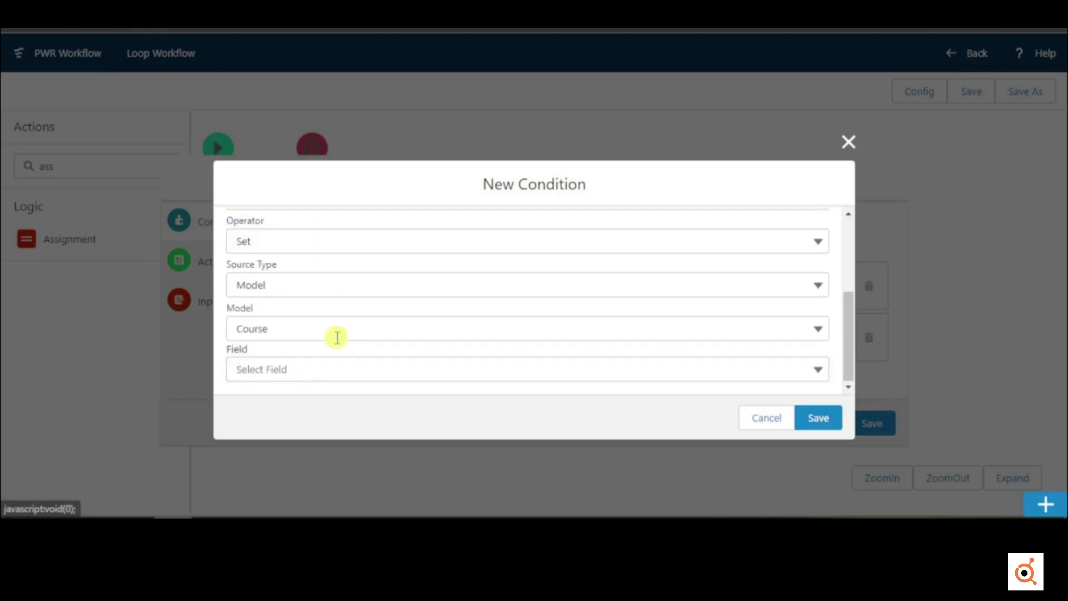
{"action": "left_click", "coordinate": [304, 361]}
{"action": "type", "text": "dep"}
{"action": "left_click", "coordinate": [305, 371]}
{"action": "left_click", "coordinate": [326, 355]}
{"action": "type", "text": "hea"}
{"action": "scroll", "coordinate": [318, 388], "scroll_direction": "down", "scroll_amount": 1}
{"action": "left_click", "coordinate": [318, 385]}
{"action": "left_click", "coordinate": [335, 371]}
{"action": "left_click", "coordinate": [331, 386]}
{"action": "left_click", "coordinate": [796, 417]}
{"action": "left_click", "coordinate": [874, 445]}
{"action": "left_click", "coordinate": [973, 95]}
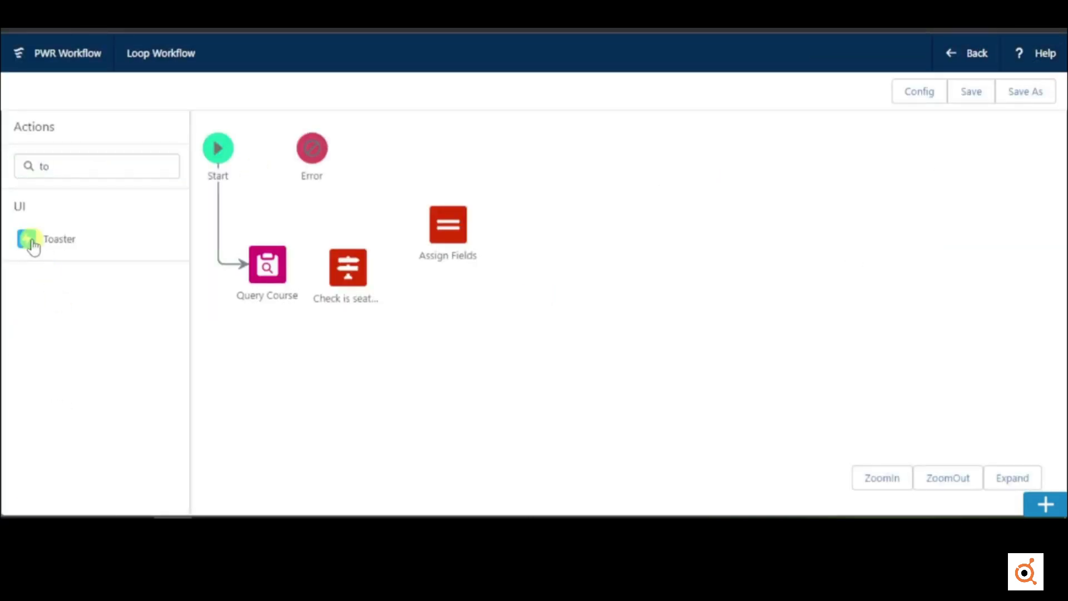
Add a Toaster action below Assign Fields, choose its type, label it "Error" and save it.
{"action": "left_click_drag", "start_coordinate": [459, 331], "coordinate": [457, 330]}
{"action": "left_click", "coordinate": [339, 220]}
{"action": "left_click", "coordinate": [334, 274]}
{"action": "left_click", "coordinate": [334, 268]}
{"action": "left_click", "coordinate": [238, 252]}
{"action": "left_click", "coordinate": [328, 233]}
{"action": "type", "text": "Error"}
{"action": "key", "text": "Tab"}
{"action": "left_click", "coordinate": [873, 436]}
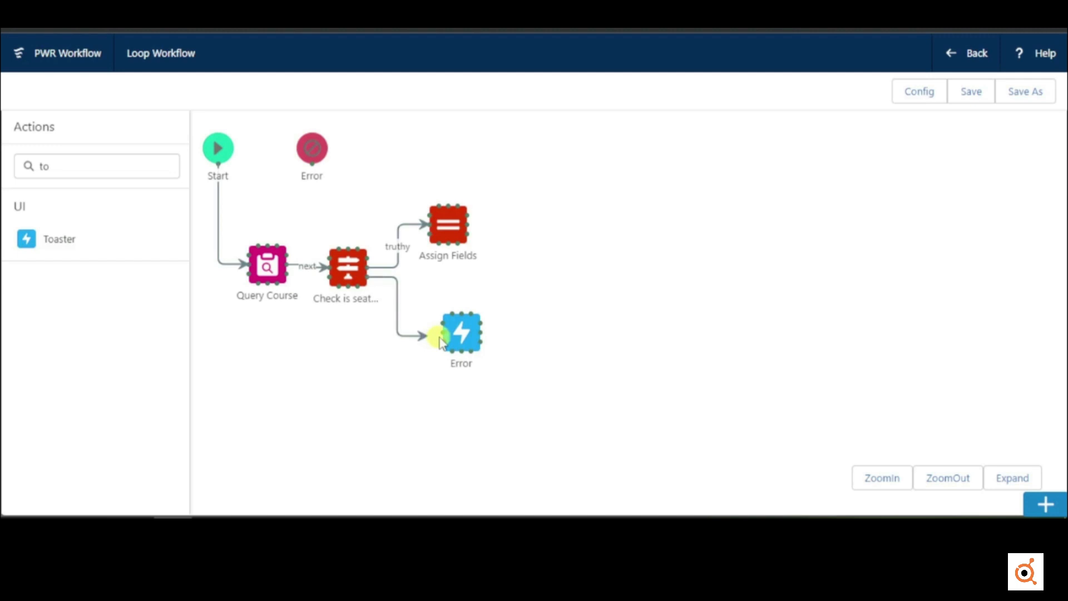
Add an Update Records action beside Assign Fields with source type Model and an application model.
{"action": "double_click", "coordinate": [111, 169]}
{"action": "type", "text": "up"}
{"action": "left_click_drag", "start_coordinate": [28, 245], "coordinate": [513, 217]}
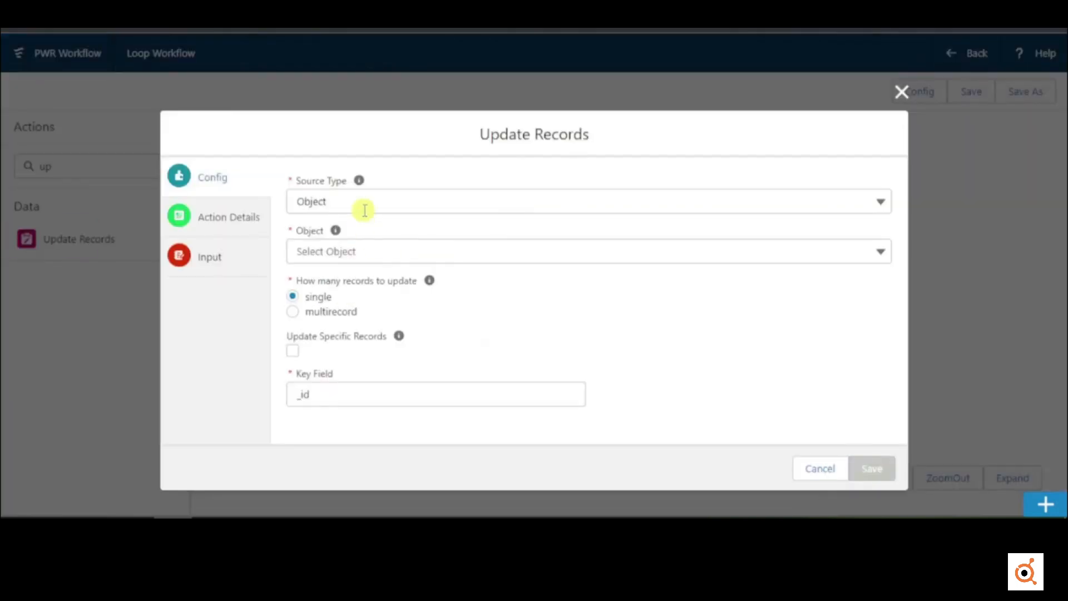
{"action": "left_click", "coordinate": [365, 205]}
{"action": "left_click", "coordinate": [368, 254]}
{"action": "left_click", "coordinate": [372, 322]}
{"action": "type", "text": "ap"}
{"action": "left_click", "coordinate": [348, 351]}
Label the update action "Create Application", save it and connect Assign Fields to it.
{"action": "left_click", "coordinate": [217, 287]}
{"action": "left_click", "coordinate": [367, 236]}
{"action": "type", "text": "Create Application"}
{"action": "key", "text": "Tab"}
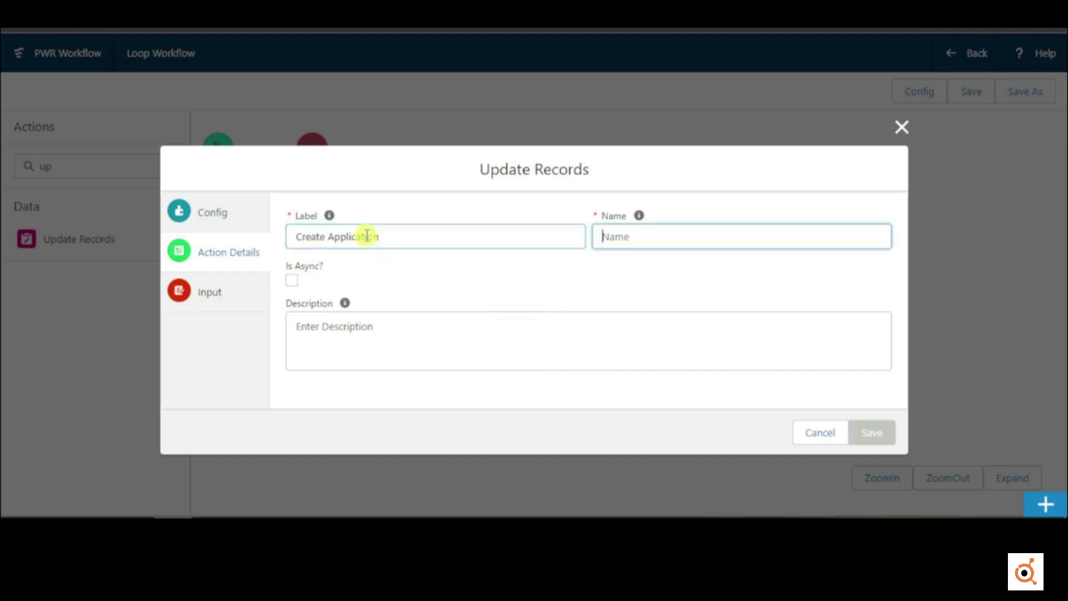
{"action": "left_click", "coordinate": [852, 432]}
{"action": "left_click_drag", "start_coordinate": [472, 224], "coordinate": [469, 225]}
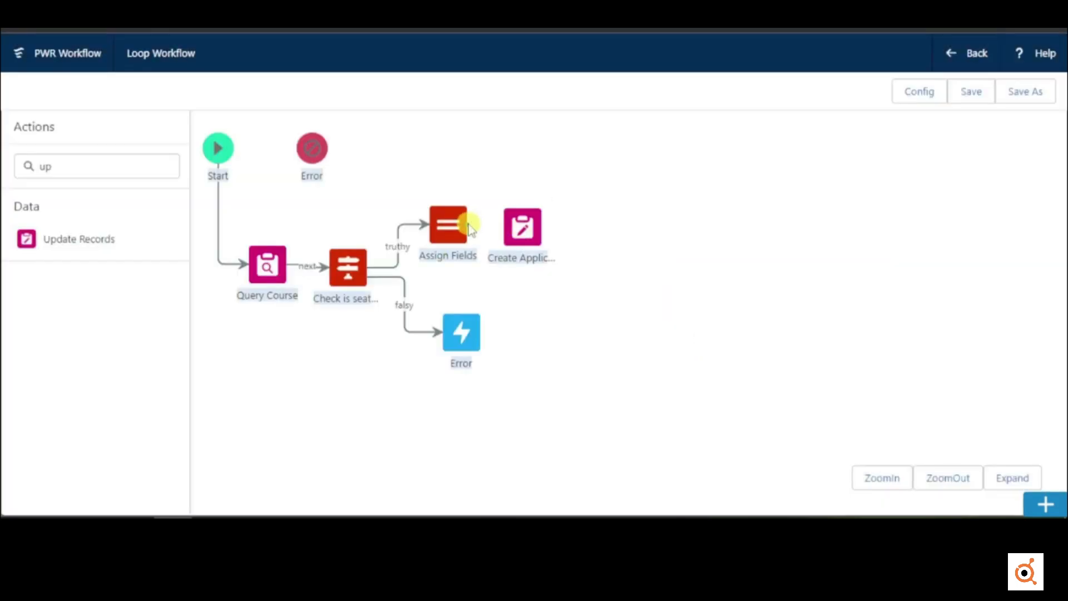
Add a success Toaster with message "You have successfully submitted the application" and details "your application submitted for review".
{"action": "double_click", "coordinate": [112, 165]}
{"action": "type", "text": "to"}
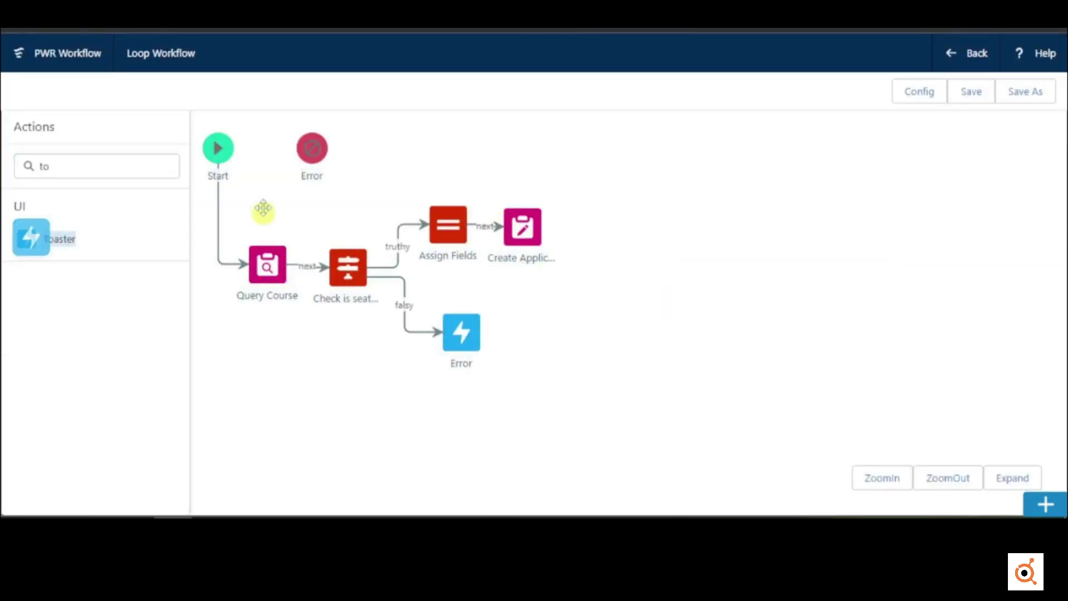
{"action": "left_click_drag", "start_coordinate": [264, 209], "coordinate": [598, 223]}
{"action": "left_click", "coordinate": [315, 222]}
{"action": "left_click", "coordinate": [319, 248]}
{"action": "left_click", "coordinate": [338, 270]}
{"action": "type", "text": "You have successfully submitted the application"}
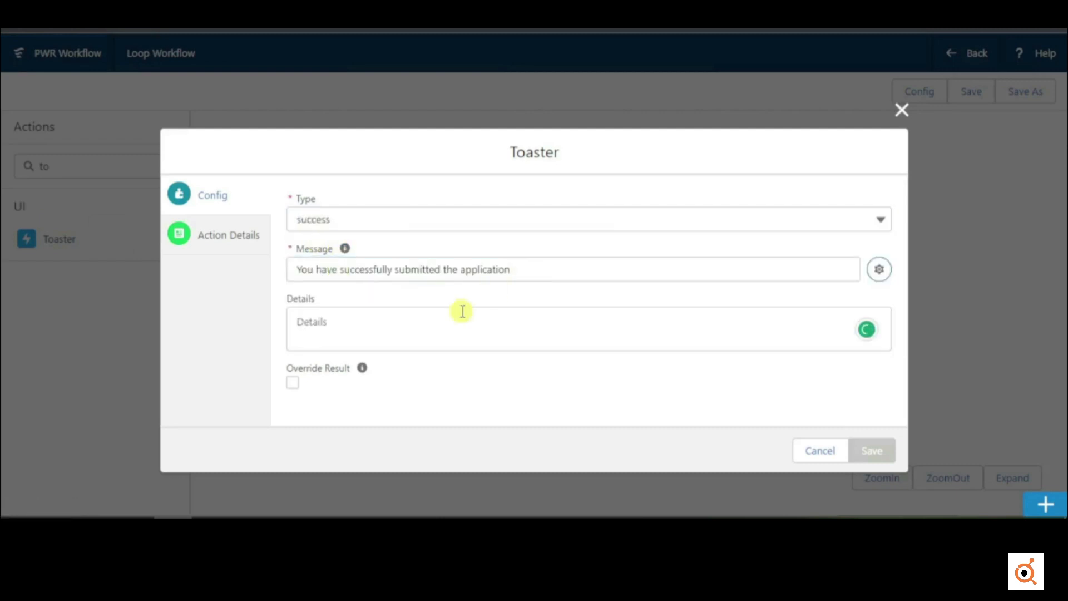
{"action": "left_click", "coordinate": [462, 311]}
{"action": "type", "text": "your application submitted for review"}
Label the Toaster action "Success", then save the workflow and return to the New Application layout.
{"action": "left_click", "coordinate": [229, 235]}
{"action": "left_click", "coordinate": [307, 234]}
{"action": "type", "text": "Success"}
{"action": "key", "text": "Tab"}
{"action": "left_click", "coordinate": [872, 432]}
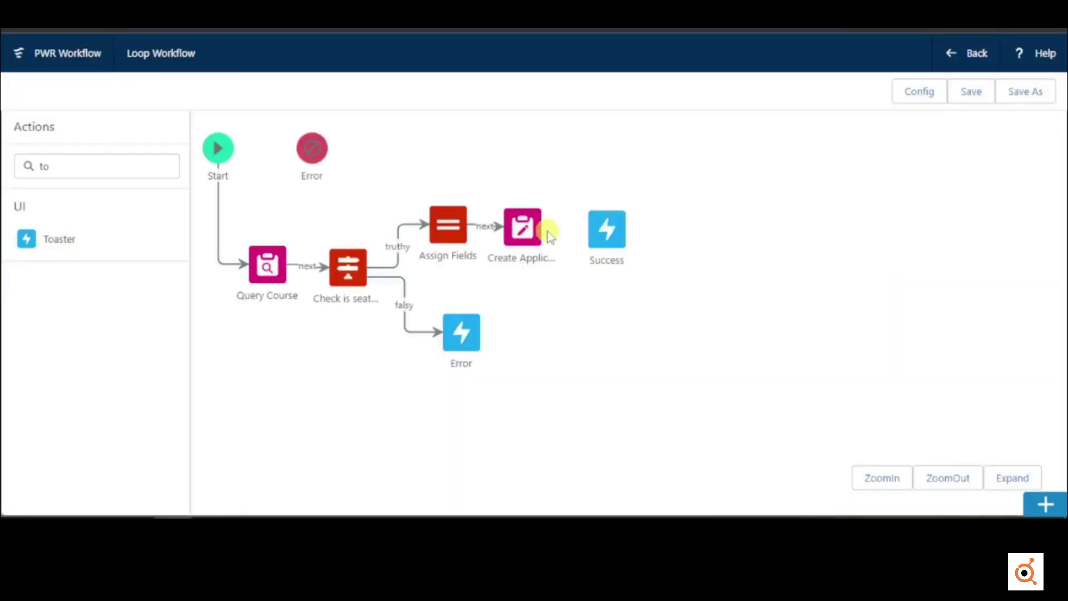
{"action": "left_click", "coordinate": [977, 95]}
{"action": "left_click", "coordinate": [969, 53]}
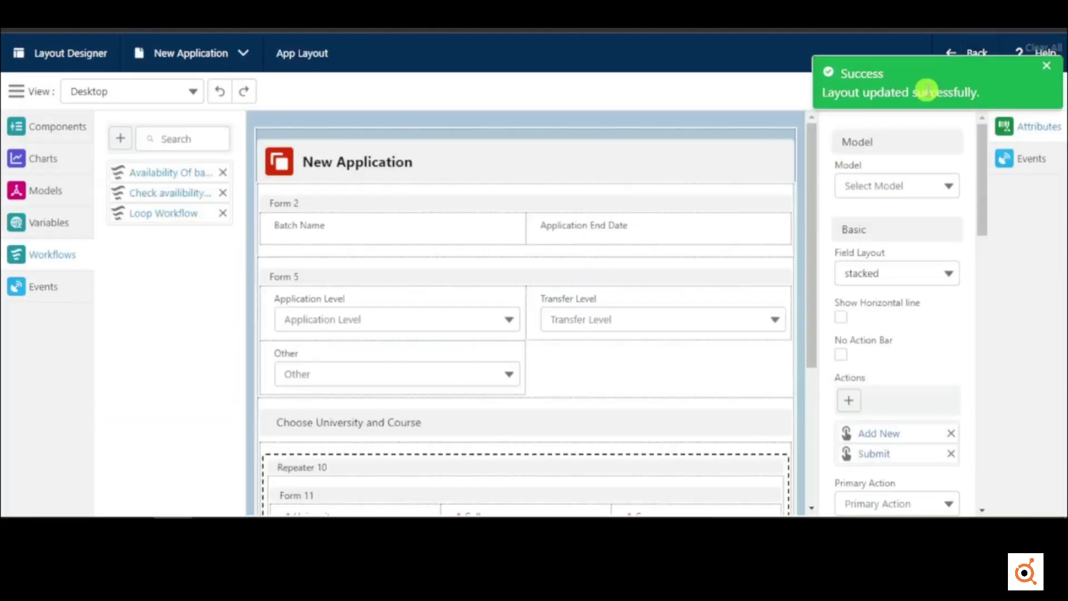
Create a layout event named "Submit".
{"action": "left_click", "coordinate": [1048, 71]}
{"action": "left_click", "coordinate": [45, 287]}
{"action": "left_click", "coordinate": [330, 272]}
{"action": "type", "text": "Submit"}
{"action": "left_click", "coordinate": [868, 390]}
Create a new workflow named "Save Application" for the layout.
{"action": "left_click", "coordinate": [67, 255]}
{"action": "left_click", "coordinate": [122, 141]}
{"action": "type", "text": "Save Application"}
{"action": "key", "text": "Tab"}
{"action": "left_click", "coordinate": [872, 387]}
Add a Show Spinner action to the workflow, choose its layout item, label it "Show Spinner" and save it.
{"action": "left_click", "coordinate": [104, 167]}
{"action": "type", "text": "spi"}
{"action": "left_click_drag", "start_coordinate": [27, 239], "coordinate": [351, 267]}
{"action": "left_click", "coordinate": [300, 303]}
{"action": "left_click", "coordinate": [320, 320]}
{"action": "left_click", "coordinate": [317, 351]}
{"action": "left_click", "coordinate": [239, 292]}
{"action": "triple_click", "coordinate": [639, 171]}
{"action": "left_click_drag", "start_coordinate": [557, 169], "coordinate": [465, 240]}
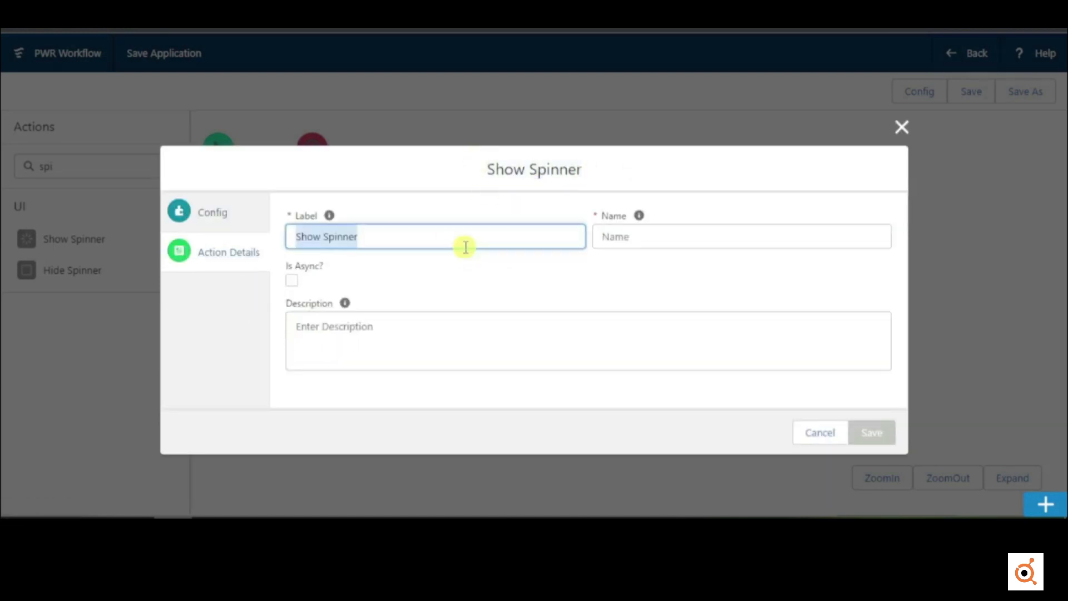
{"action": "left_click", "coordinate": [872, 432]}
Add a Query Records action beside Show Spinner with source type Model and the Student model.
{"action": "triple_click", "coordinate": [107, 169]}
{"action": "type", "text": "q"}
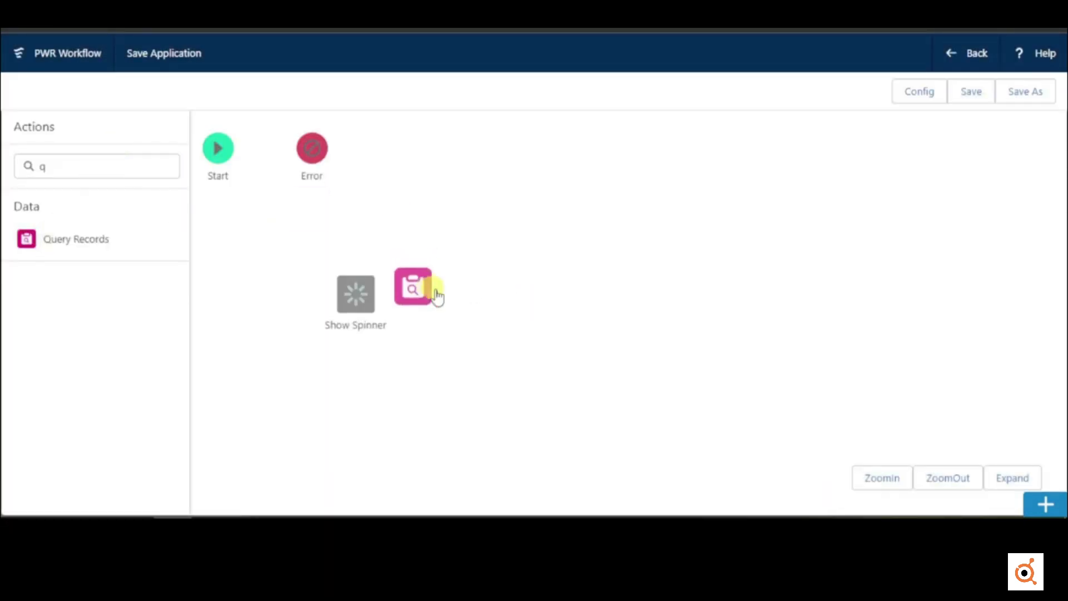
{"action": "left_click_drag", "start_coordinate": [428, 288], "coordinate": [426, 287]}
{"action": "left_click", "coordinate": [334, 181]}
{"action": "left_click", "coordinate": [334, 262]}
{"action": "left_click", "coordinate": [344, 324]}
{"action": "left_click", "coordinate": [345, 354]}
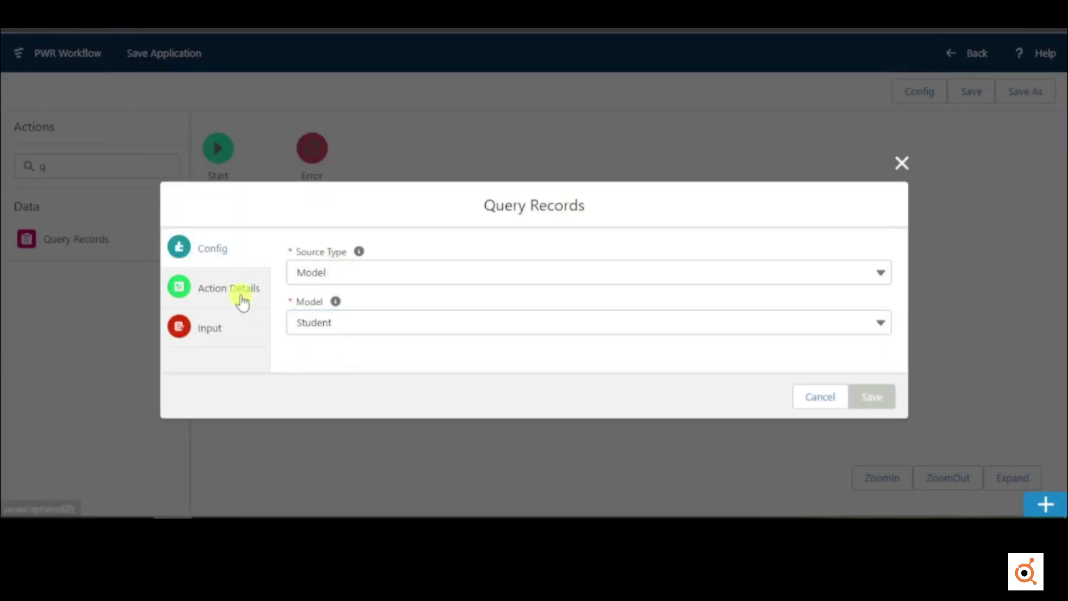
Label the query action "Query student" and save it.
{"action": "left_click", "coordinate": [243, 305]}
{"action": "left_click", "coordinate": [334, 236]}
{"action": "type", "text": "Query student"}
{"action": "key", "text": "Tab"}
{"action": "left_click", "coordinate": [879, 437]}
Shift the Show Spinner and Query student actions to make room and add an Assignment action beside Query student.
{"action": "double_click", "coordinate": [132, 167]}
{"action": "type", "text": "ass"}
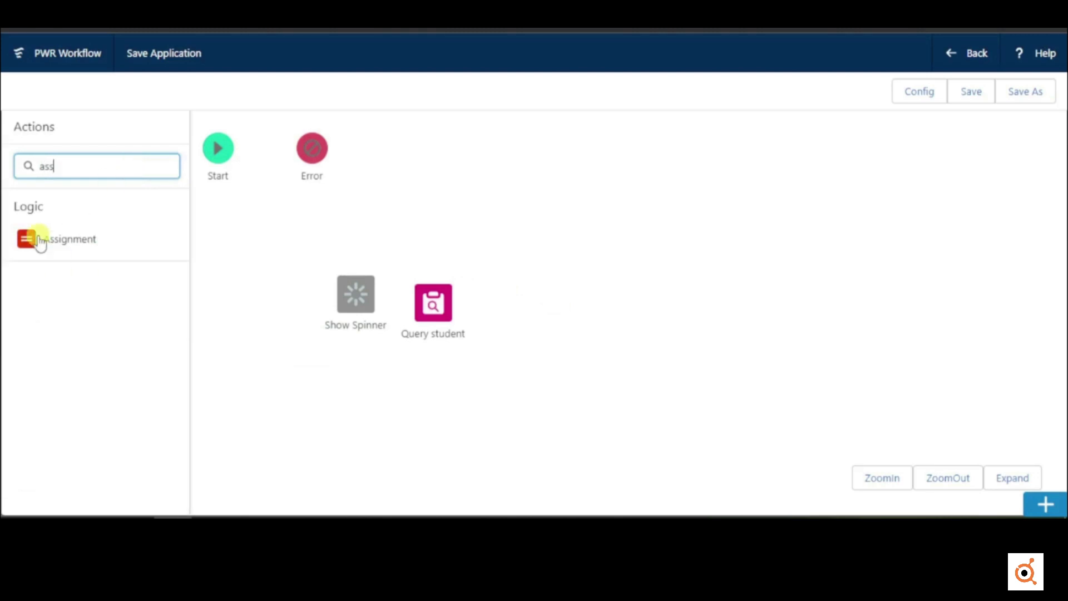
{"action": "left_click_drag", "start_coordinate": [353, 294], "coordinate": [356, 296]}
{"action": "left_click_drag", "start_coordinate": [430, 311], "coordinate": [386, 312]}
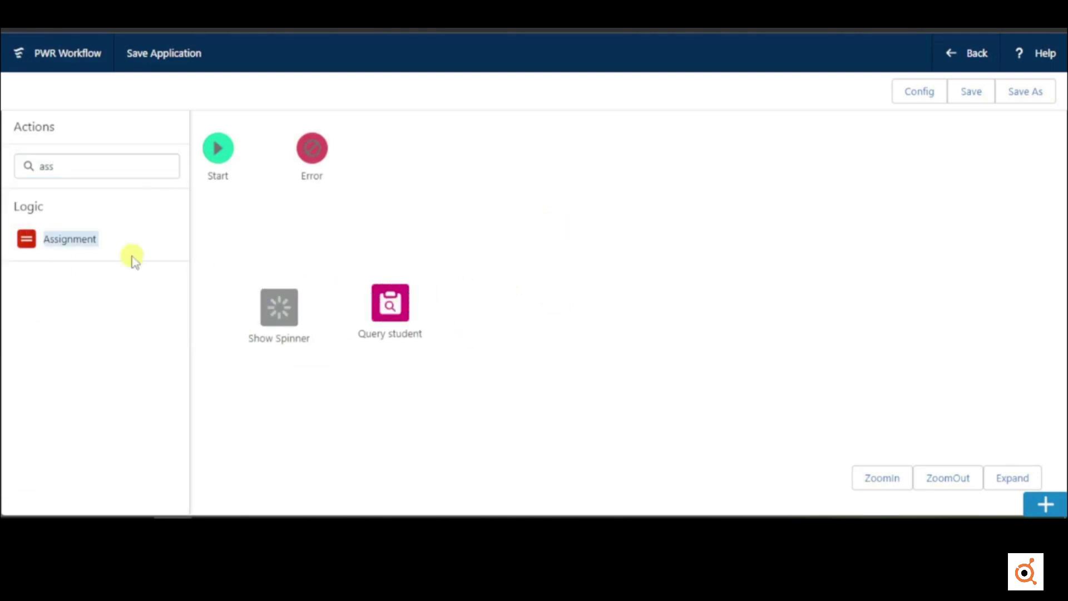
{"action": "left_click_drag", "start_coordinate": [466, 303], "coordinate": [468, 303]}
Add an assignment targeting the Application(Multiple) model with the Append operator.
{"action": "left_click", "coordinate": [309, 285]}
{"action": "left_click", "coordinate": [301, 253]}
{"action": "left_click", "coordinate": [294, 332]}
{"action": "left_click", "coordinate": [295, 299]}
{"action": "type", "text": "ap"}
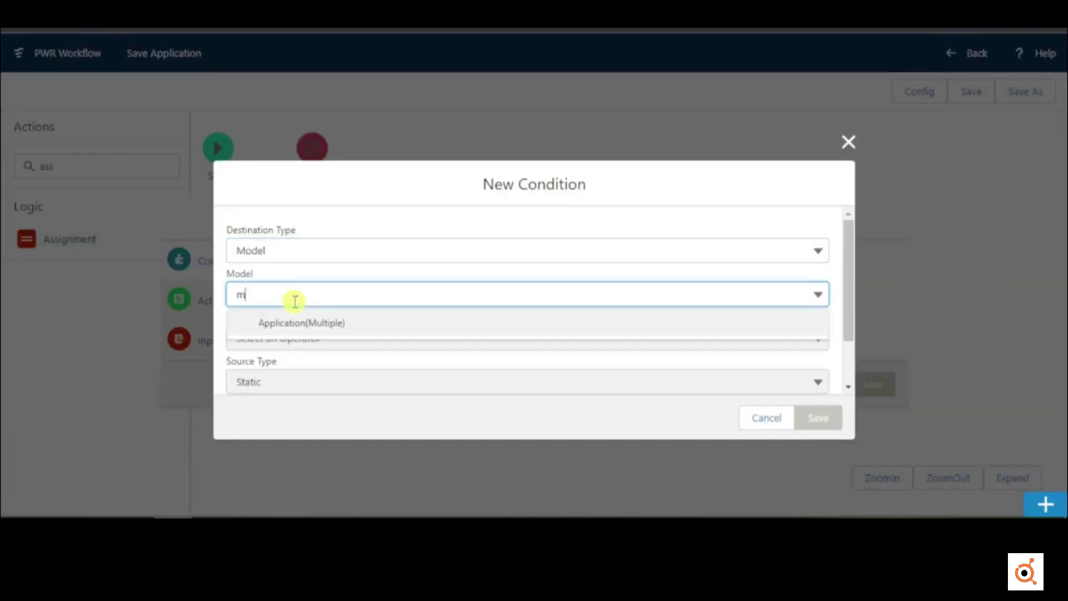
{"action": "left_click", "coordinate": [310, 324]}
{"action": "scroll", "coordinate": [312, 324], "scroll_direction": "down", "scroll_amount": 2}
{"action": "left_click", "coordinate": [292, 281]}
{"action": "left_click", "coordinate": [291, 337]}
Set the append assignment's source type to Model, choose the source model and save the assignment.
{"action": "left_click", "coordinate": [292, 321]}
{"action": "scroll", "coordinate": [292, 382], "scroll_direction": "down", "scroll_amount": 3}
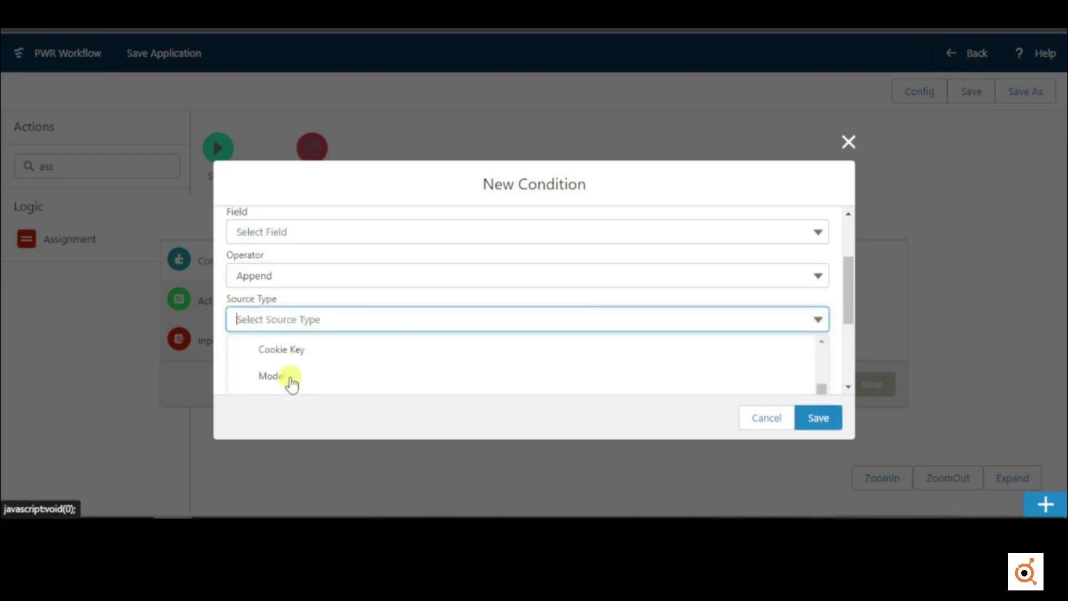
{"action": "left_click", "coordinate": [291, 379]}
{"action": "scroll", "coordinate": [291, 357], "scroll_direction": "down", "scroll_amount": 2}
{"action": "left_click", "coordinate": [291, 253]}
{"action": "left_click", "coordinate": [290, 340]}
{"action": "left_click", "coordinate": [819, 418]}
Label the Assignment action "Append Model" and save it.
{"action": "left_click", "coordinate": [228, 252]}
{"action": "left_click", "coordinate": [327, 236]}
{"action": "type", "text": "Append Model"}
{"action": "key", "text": "Tab"}
{"action": "left_click", "coordinate": [869, 433]}
Add a Loop action beside Append Model and configure its source settings, choosing the Application(Single) model.
{"action": "double_click", "coordinate": [84, 175]}
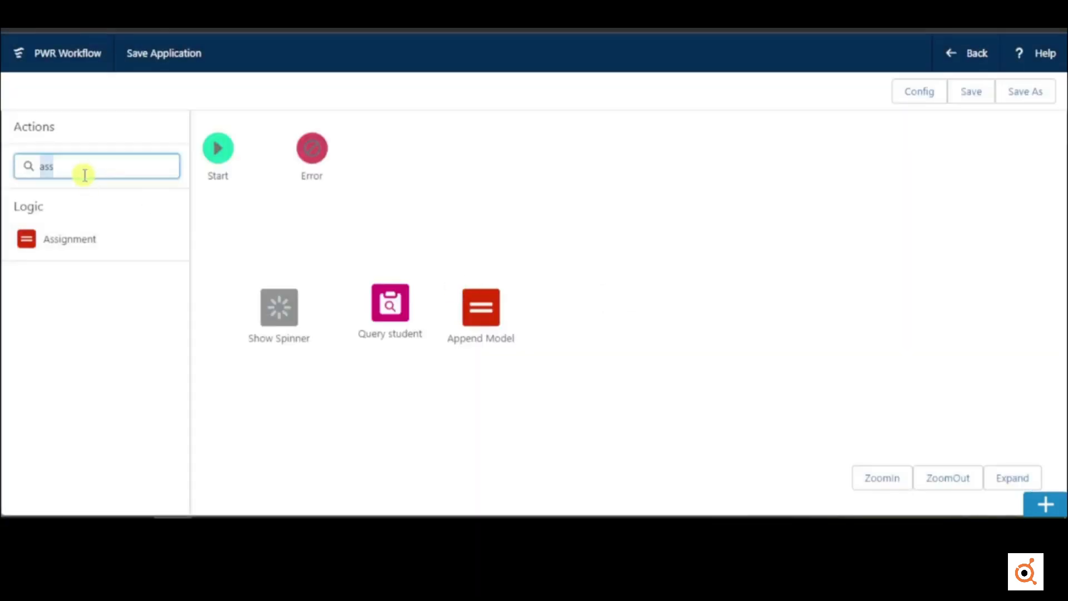
{"action": "left_click_drag", "start_coordinate": [31, 245], "coordinate": [467, 251]}
{"action": "left_click", "coordinate": [359, 241]}
{"action": "left_click", "coordinate": [362, 351]}
{"action": "left_click", "coordinate": [361, 292]}
{"action": "left_click", "coordinate": [357, 372]}
{"action": "left_click", "coordinate": [357, 344]}
{"action": "left_click", "coordinate": [357, 373]}
{"action": "left_click", "coordinate": [353, 379]}
{"action": "type", "text": "sin"}
{"action": "left_click", "coordinate": [357, 408]}
Label the loop action "Loop" and save it.
{"action": "left_click", "coordinate": [229, 196]}
{"action": "left_click", "coordinate": [358, 230]}
{"action": "type", "text": "Loop"}
{"action": "key", "text": "Tab"}
{"action": "left_click", "coordinate": [872, 432]}
Add a Hide Spinner action after Loop for the layout item abx-page-header : New Application, label it "Hide Spinner" and save it.
{"action": "double_click", "coordinate": [144, 167]}
{"action": "type", "text": "hid"}
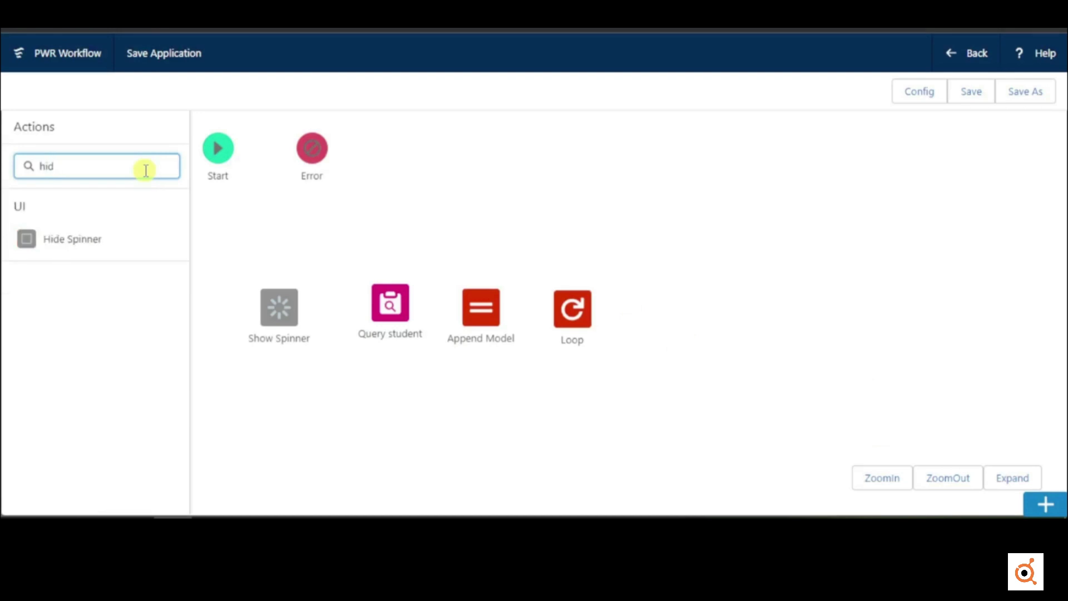
{"action": "left_click_drag", "start_coordinate": [226, 208], "coordinate": [629, 273]}
{"action": "left_click", "coordinate": [361, 299]}
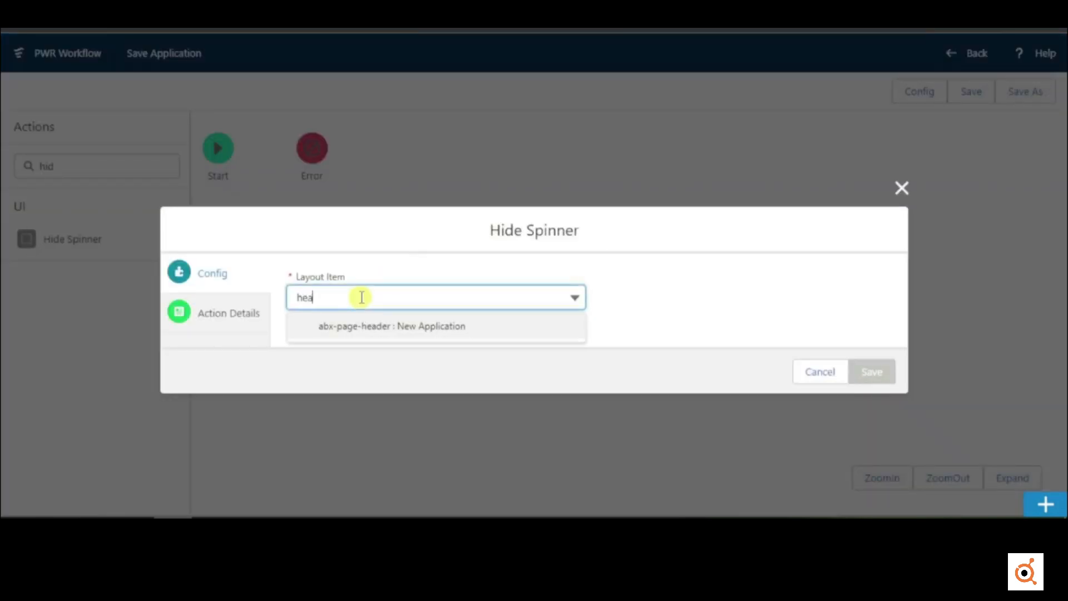
{"action": "left_click", "coordinate": [370, 326]}
{"action": "left_click", "coordinate": [233, 310]}
{"action": "left_click_drag", "start_coordinate": [513, 233], "coordinate": [514, 234]}
{"action": "left_click", "coordinate": [872, 433]}
Add an Emit Event action beside Hide Spinner, connect the actions in sequence from Start and save the workflow.
{"action": "double_click", "coordinate": [109, 167]}
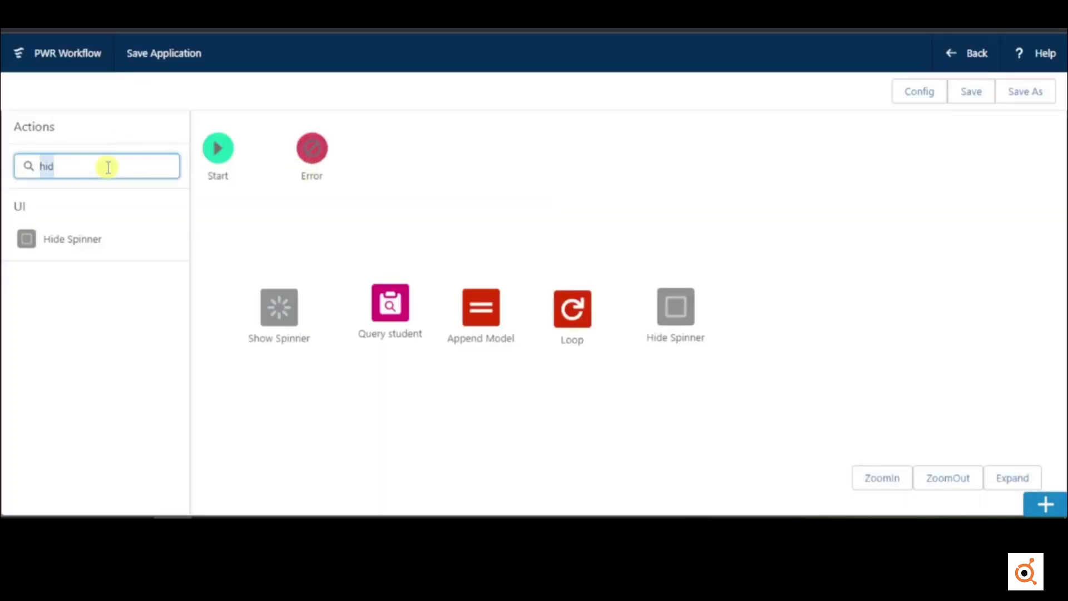
{"action": "left_click_drag", "start_coordinate": [760, 291], "coordinate": [759, 290]}
{"action": "left_click", "coordinate": [333, 299]}
{"action": "left_click", "coordinate": [317, 320]}
{"action": "left_click", "coordinate": [265, 318]}
{"action": "left_click_drag", "start_coordinate": [496, 169], "coordinate": [390, 237]}
{"action": "left_click", "coordinate": [860, 425]}
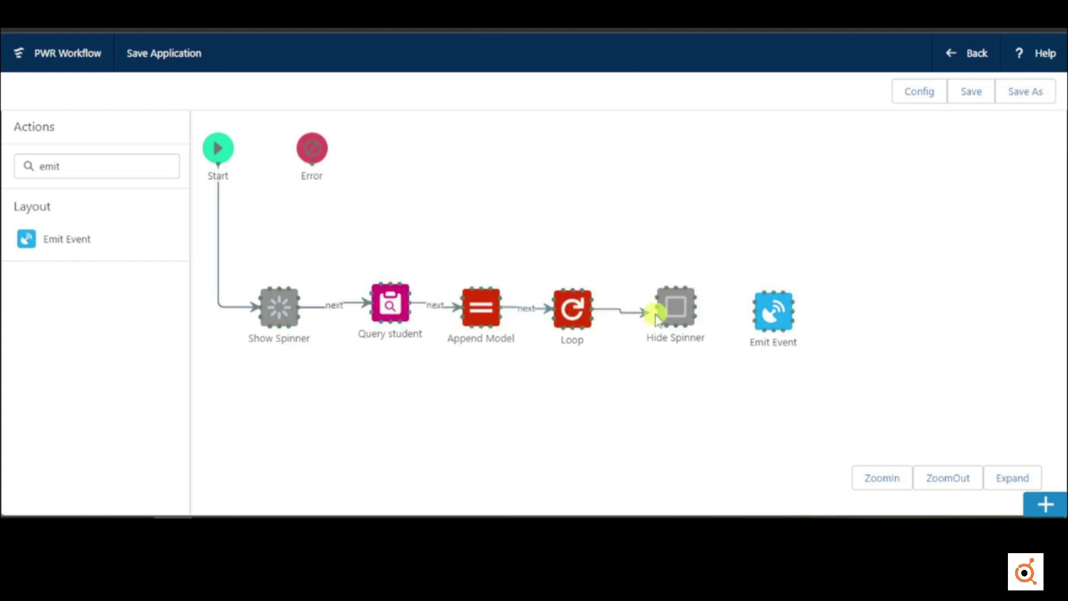
{"action": "left_click", "coordinate": [972, 91]}
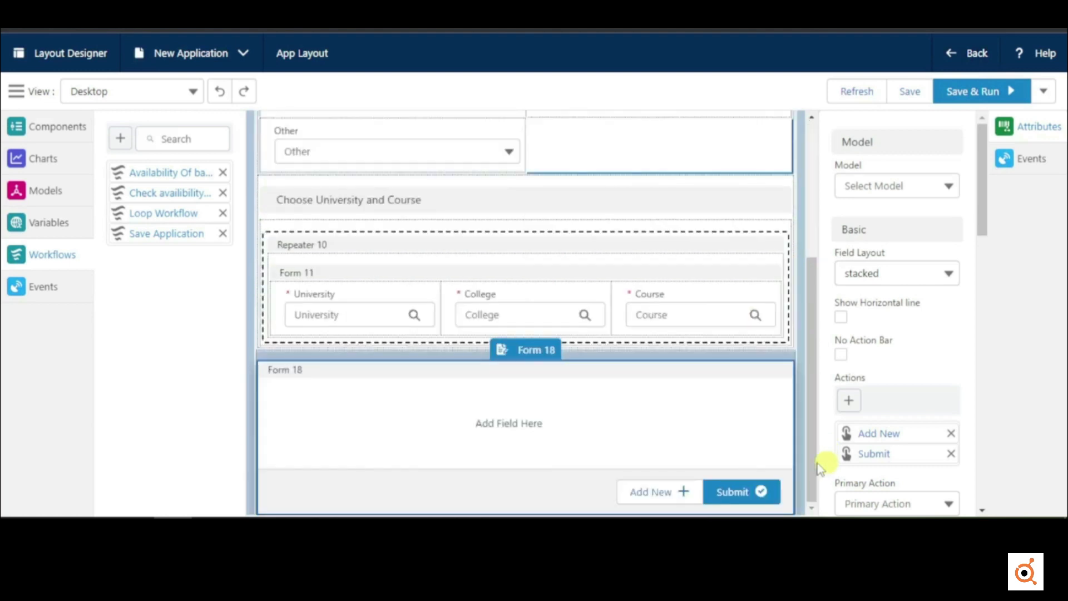
Attach the Save Application workflow to Form 18's event and save the New Application layout.
{"action": "left_click", "coordinate": [1004, 159]}
{"action": "left_click", "coordinate": [900, 355]}
{"action": "type", "text": "fl"}
{"action": "left_click", "coordinate": [892, 390]}
{"action": "left_click", "coordinate": [472, 298]}
{"action": "type", "text": "s"}
{"action": "left_click", "coordinate": [429, 326]}
{"action": "left_click", "coordinate": [978, 371]}
{"action": "left_click", "coordinate": [917, 94]}
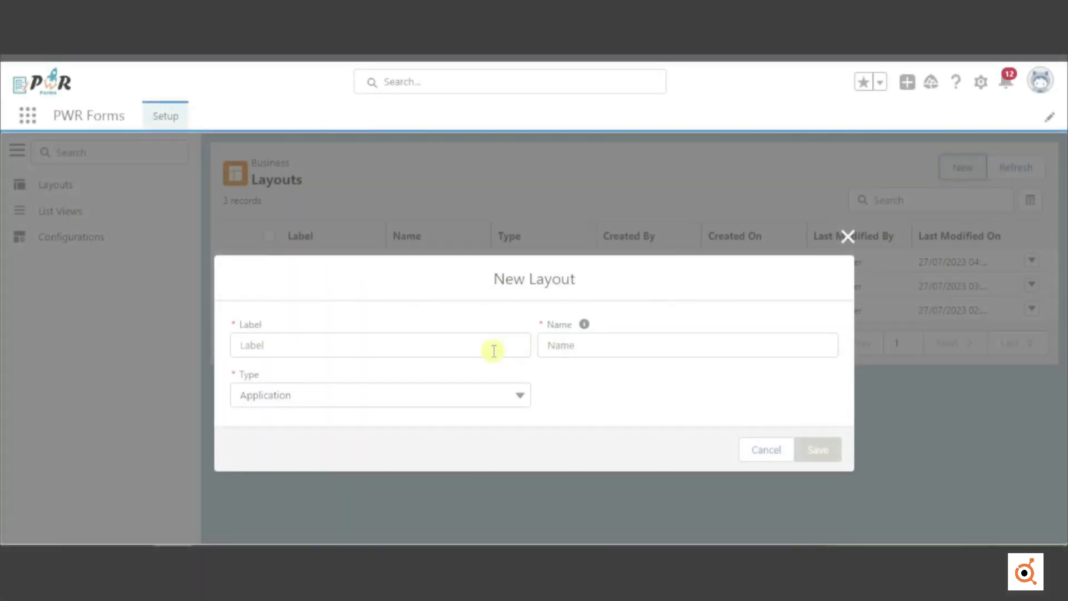
Create an Application type layout labelled "Applications to approve".
{"action": "left_click", "coordinate": [494, 351]}
{"action": "type", "text": "Applications to approve"}
{"action": "key", "text": "Tab"}
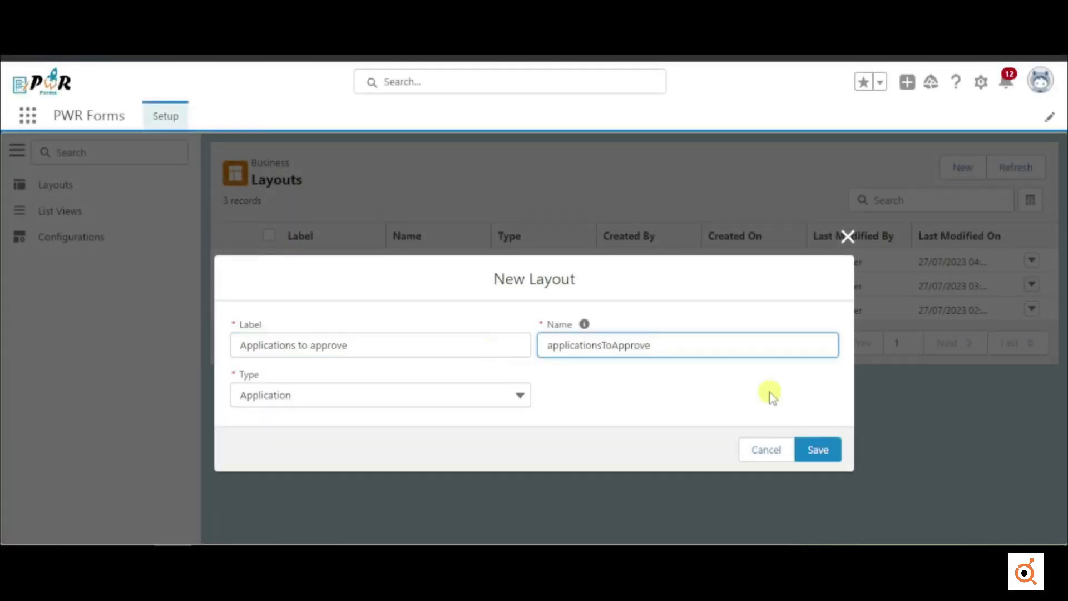
{"action": "key", "text": "Return"}
Add a table to the layout and create its multirecord Applications model on the Application object.
{"action": "left_click_drag", "start_coordinate": [142, 300], "coordinate": [654, 336]}
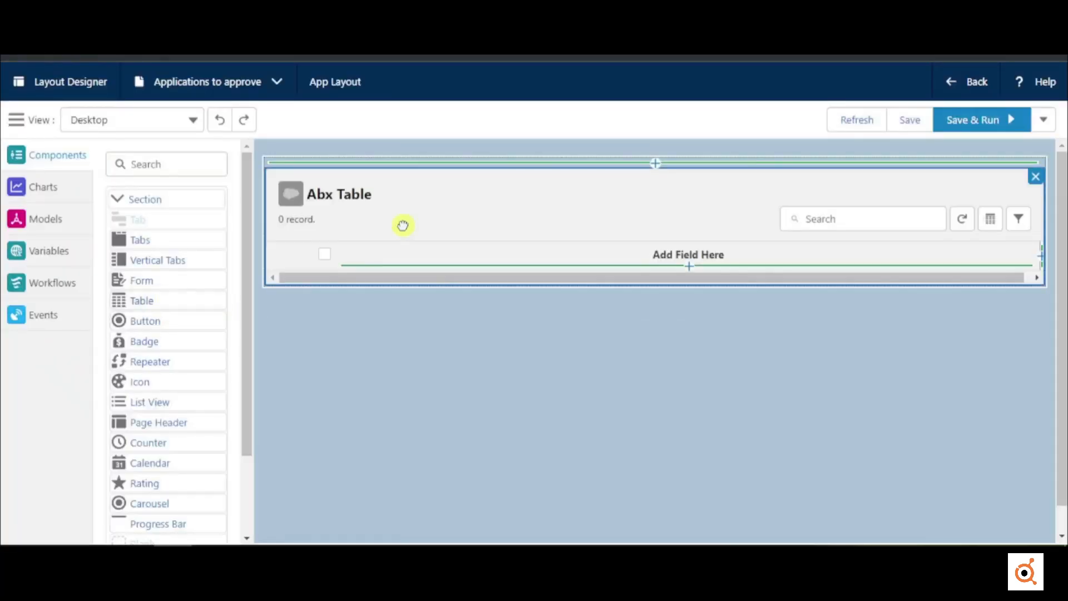
{"action": "left_click", "coordinate": [404, 225]}
{"action": "left_click", "coordinate": [867, 214]}
{"action": "left_click", "coordinate": [870, 265]}
{"action": "left_click", "coordinate": [741, 225]}
{"action": "type", "text": "app"}
{"action": "left_click", "coordinate": [635, 336]}
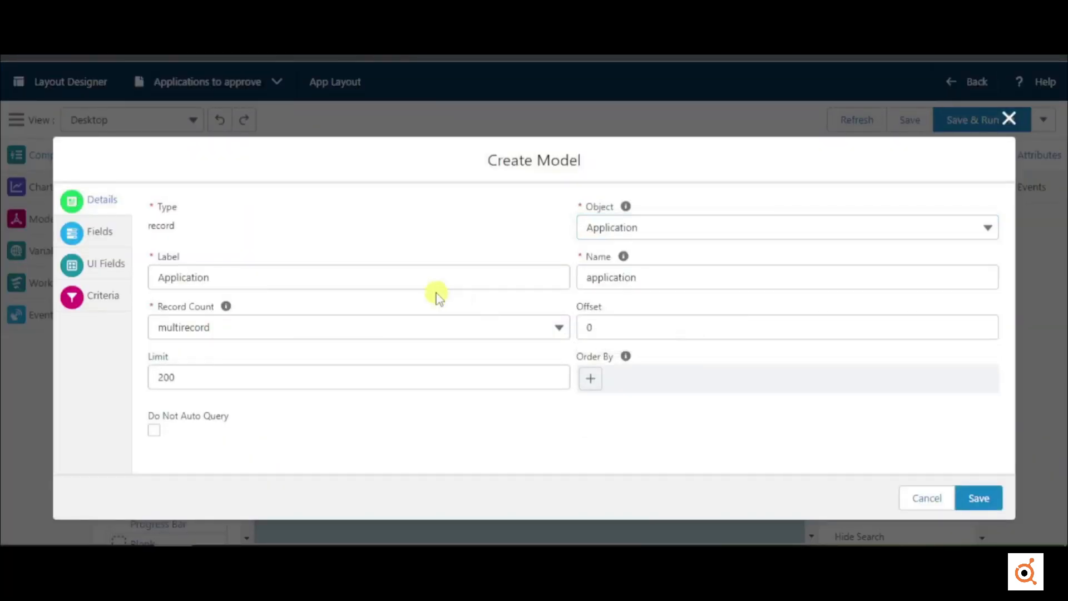
{"action": "left_click", "coordinate": [979, 498]}
Set the table's title to "Applications" and its subtitle to "Applications for review", and choose a green document icon.
{"action": "left_click_drag", "start_coordinate": [876, 265], "coordinate": [812, 264]}
{"action": "key", "text": "BackSpace"}
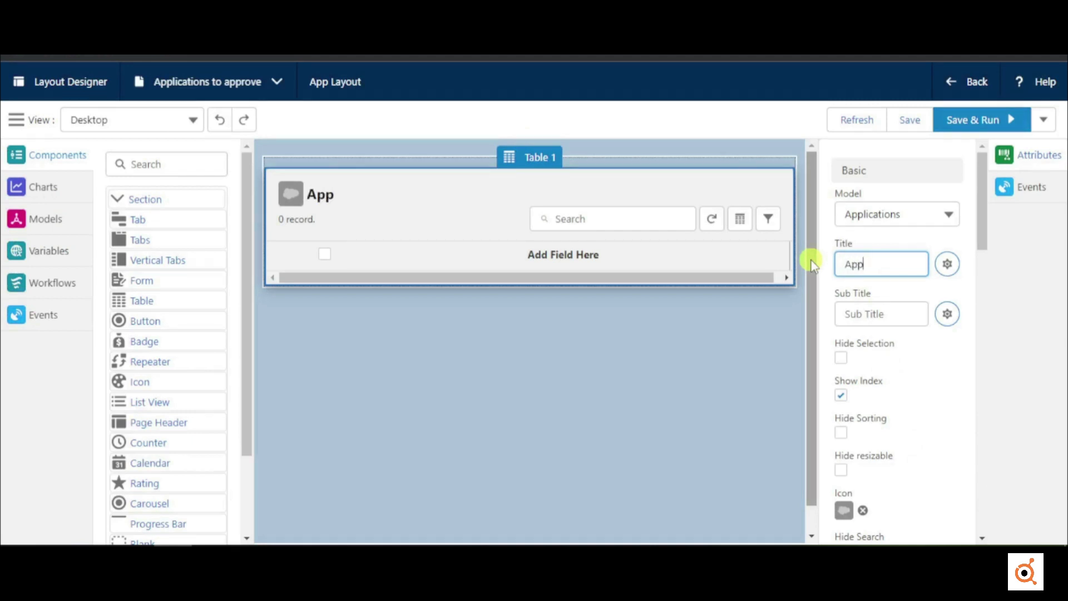
{"action": "type", "text": "Applications for"}
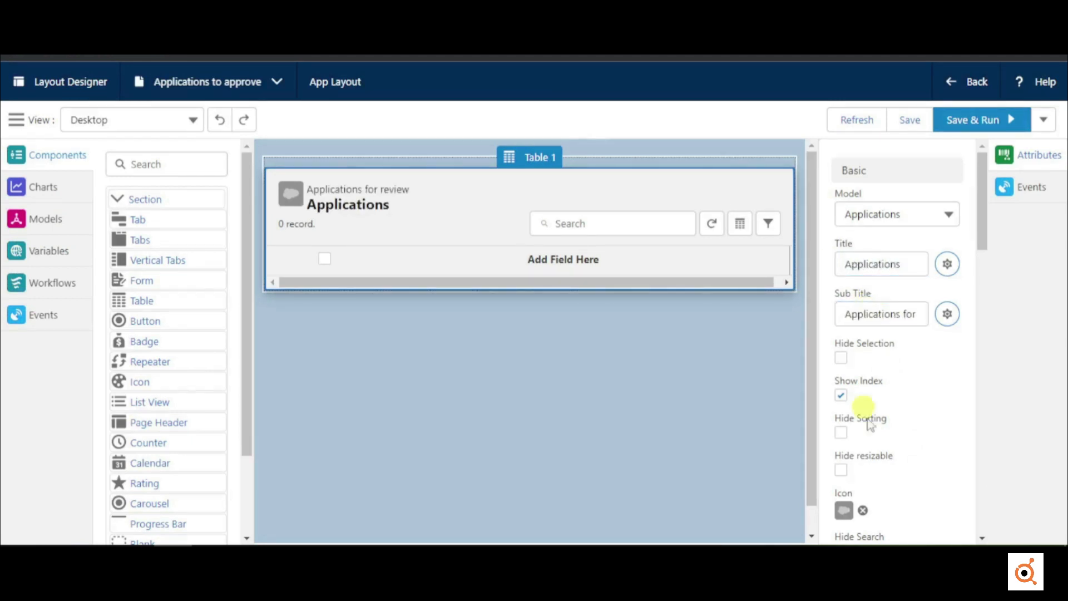
{"action": "left_click", "coordinate": [844, 510]}
{"action": "left_click", "coordinate": [334, 369]}
Add Application Name, University, Student, College, Course and Status as table columns.
{"action": "left_click", "coordinate": [566, 266]}
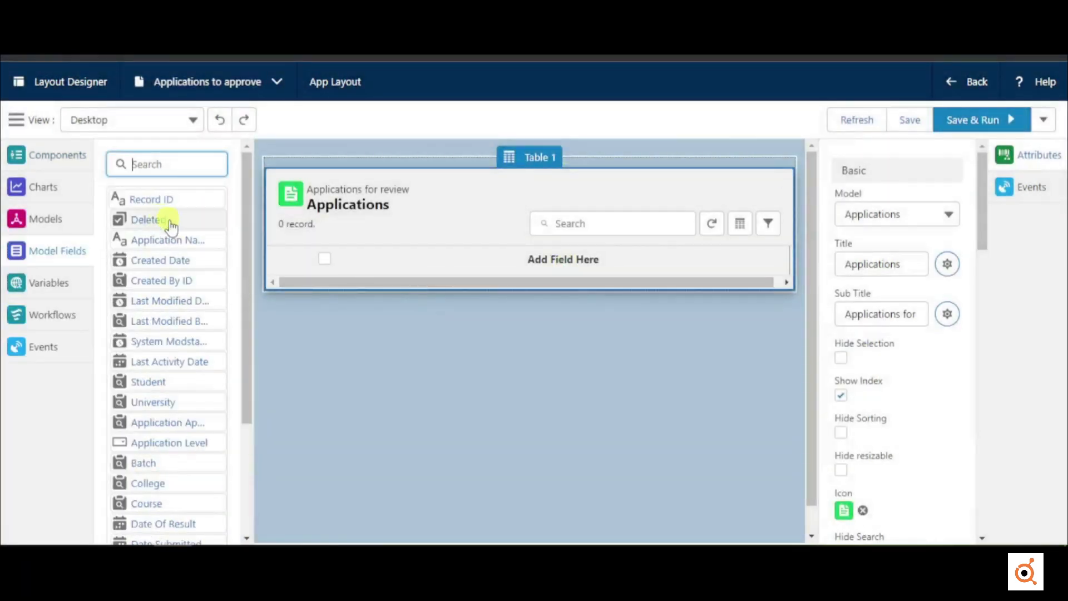
{"action": "left_click", "coordinate": [187, 242]}
{"action": "left_click", "coordinate": [167, 502]}
{"action": "scroll", "coordinate": [162, 501], "scroll_direction": "down", "scroll_amount": 3}
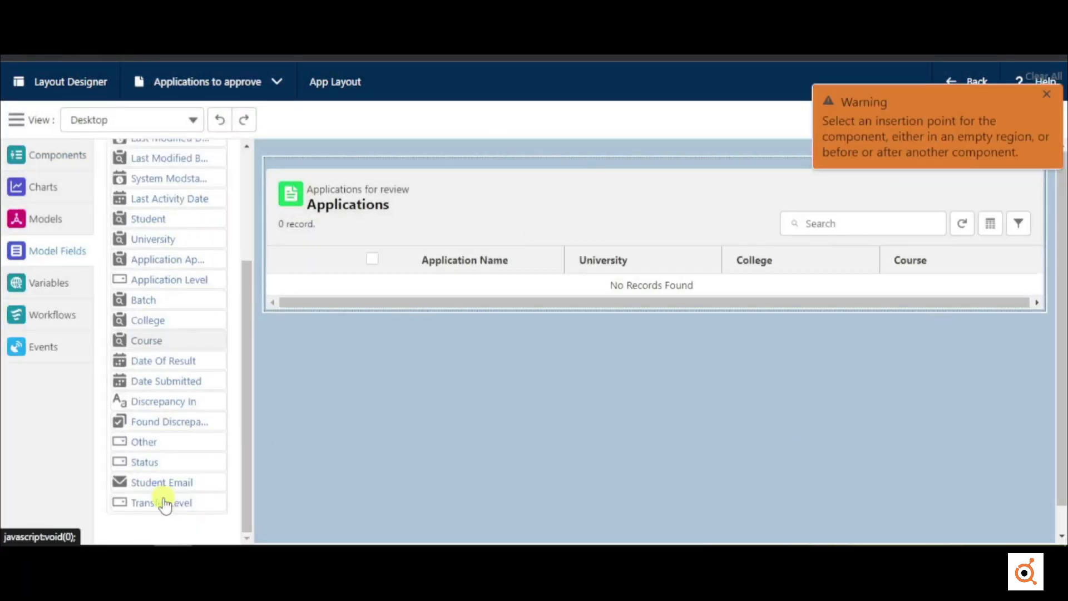
{"action": "left_click", "coordinate": [172, 462]}
{"action": "left_click", "coordinate": [768, 295]}
{"action": "left_click_drag", "start_coordinate": [148, 463], "coordinate": [448, 251]}
Create a row action labelled "Review" for the Applications table with the neutral variant.
{"action": "scroll", "coordinate": [980, 266], "scroll_direction": "down", "scroll_amount": 2}
{"action": "scroll", "coordinate": [980, 266], "scroll_direction": "down", "scroll_amount": 5}
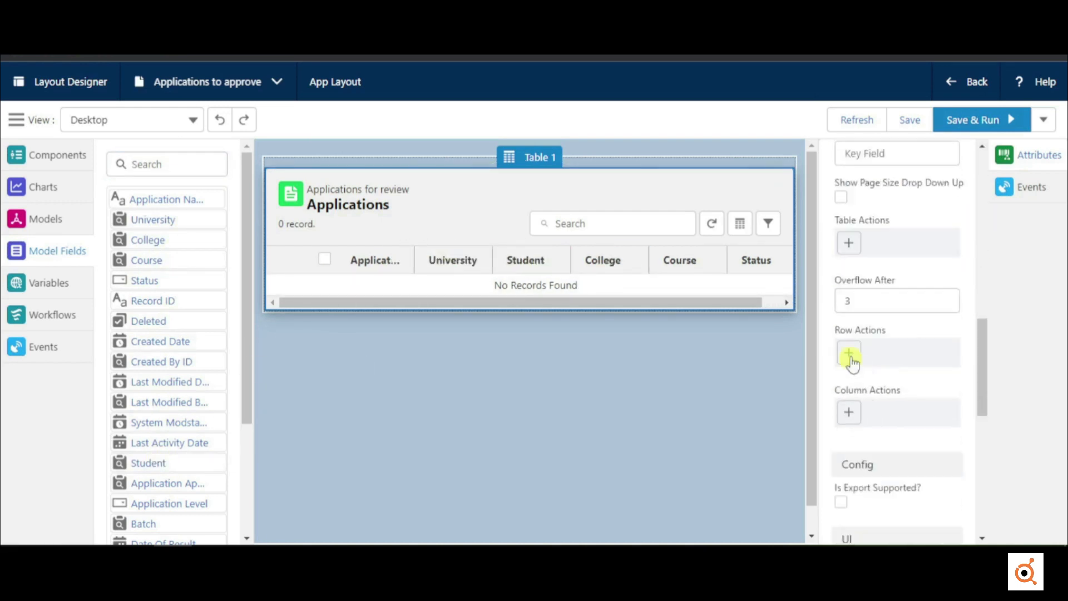
{"action": "left_click", "coordinate": [859, 368]}
{"action": "left_click", "coordinate": [399, 289]}
{"action": "type", "text": "Review"}
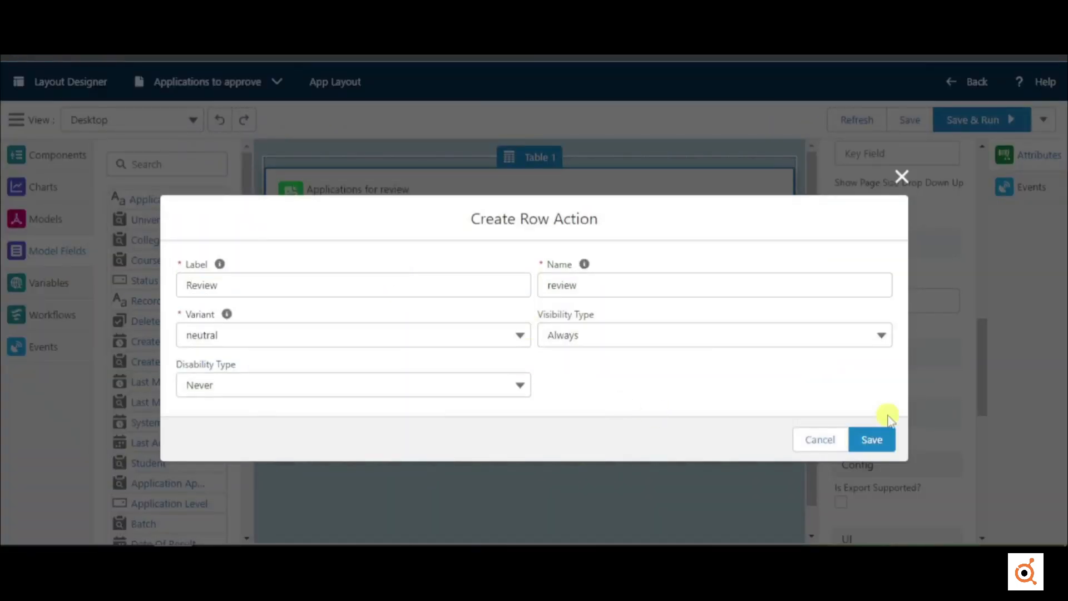
{"action": "left_click", "coordinate": [878, 439]}
Add a criteria filter to the Applications model on the Application Approver field with the Equals operator.
{"action": "left_click", "coordinate": [58, 220]}
{"action": "left_click", "coordinate": [157, 203]}
{"action": "left_click", "coordinate": [116, 300]}
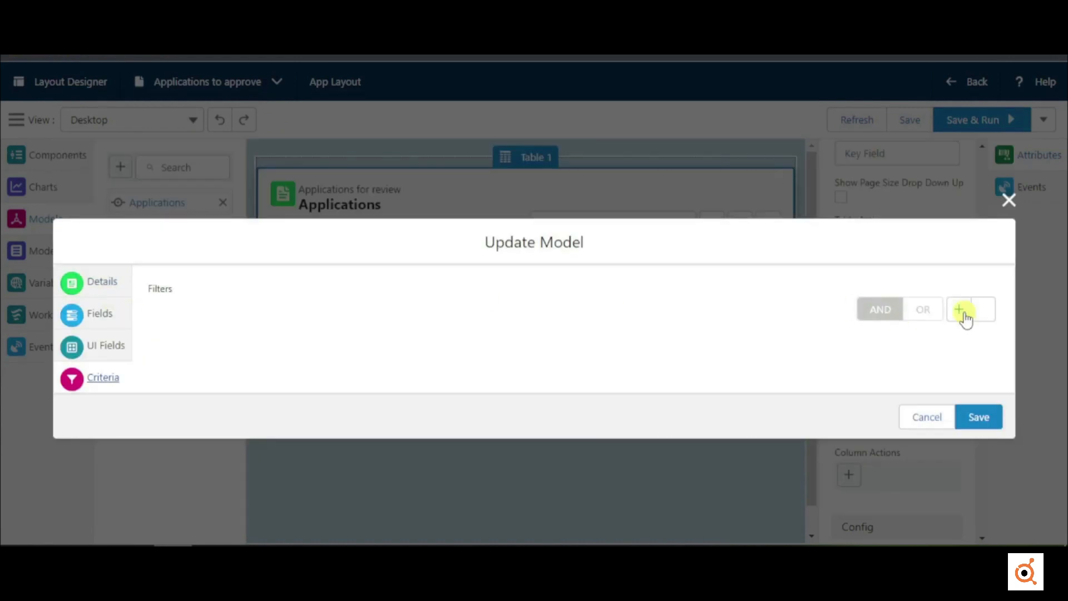
{"action": "left_click", "coordinate": [964, 312]}
{"action": "left_click", "coordinate": [386, 278]}
{"action": "type", "text": "app"}
{"action": "left_click", "coordinate": [315, 334]}
{"action": "left_click", "coordinate": [315, 337]}
{"action": "left_click", "coordinate": [315, 365]}
Set the filter's source type to User with the Id value, then save the filter, model and layout.
{"action": "left_click", "coordinate": [320, 383]}
{"action": "type", "text": "u"}
{"action": "scroll", "coordinate": [307, 398], "scroll_direction": "down", "scroll_amount": 1}
{"action": "left_click", "coordinate": [304, 409]}
{"action": "left_click", "coordinate": [294, 399]}
{"action": "type", "text": "i"}
{"action": "scroll", "coordinate": [286, 397], "scroll_direction": "down", "scroll_amount": 1}
{"action": "left_click", "coordinate": [279, 397]}
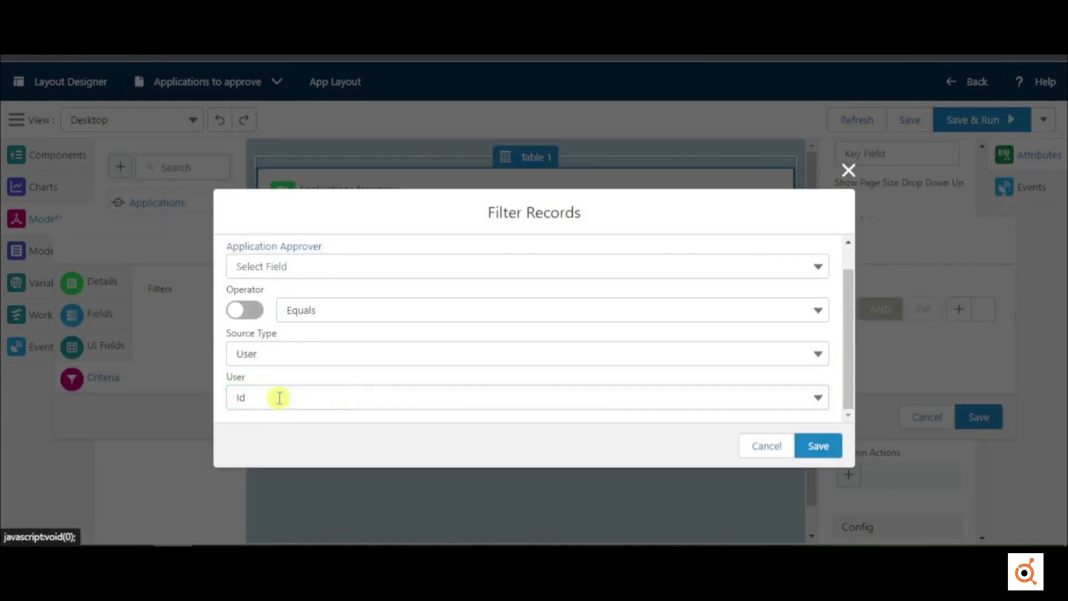
{"action": "left_click", "coordinate": [819, 446]}
{"action": "left_click", "coordinate": [967, 424]}
{"action": "left_click", "coordinate": [919, 125]}
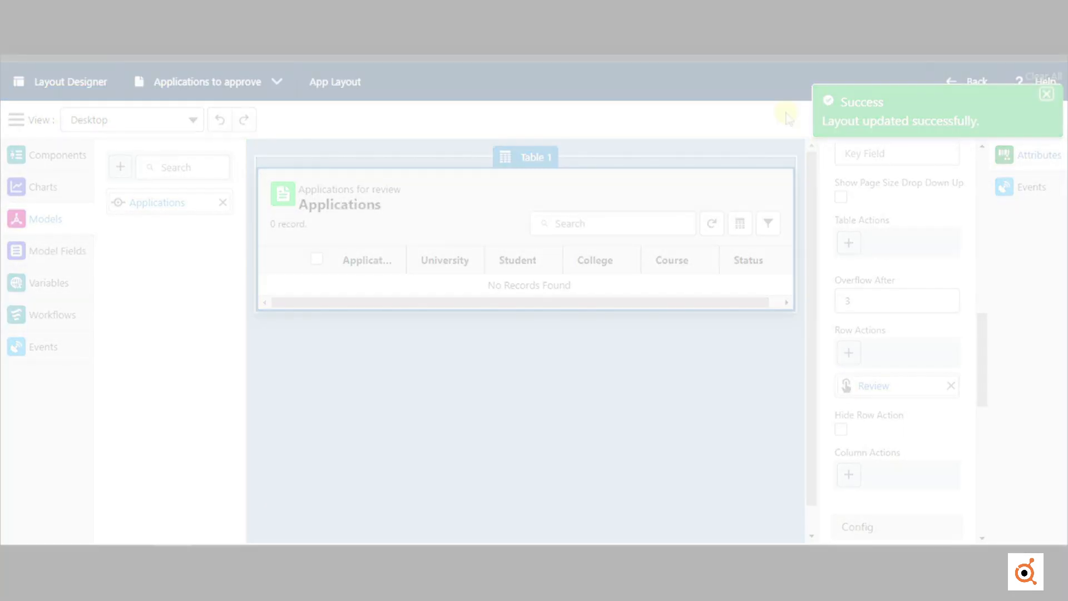
Create an Application type layout labelled "Application Review".
{"action": "left_click", "coordinate": [962, 169]}
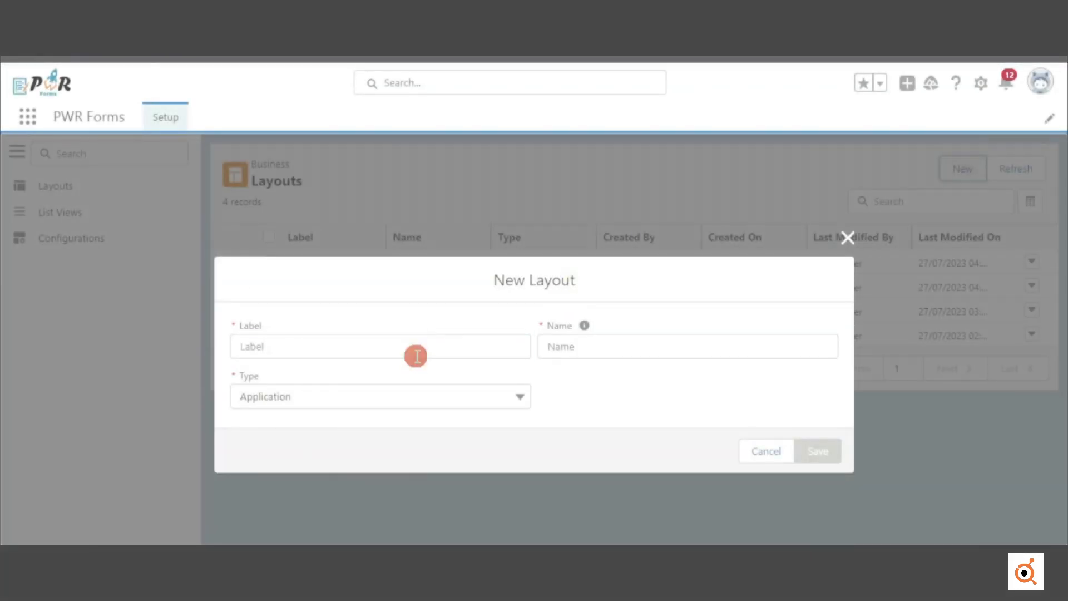
{"action": "left_click", "coordinate": [417, 356]}
{"action": "type", "text": "Application"}
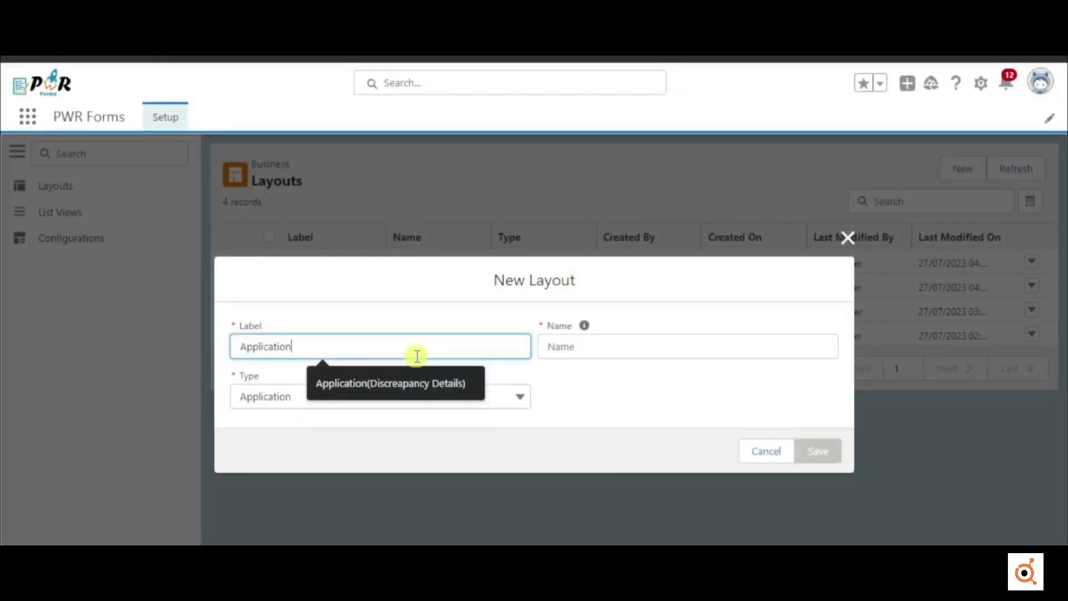
{"action": "type", "text": " Review"}
{"action": "left_click", "coordinate": [813, 448]}
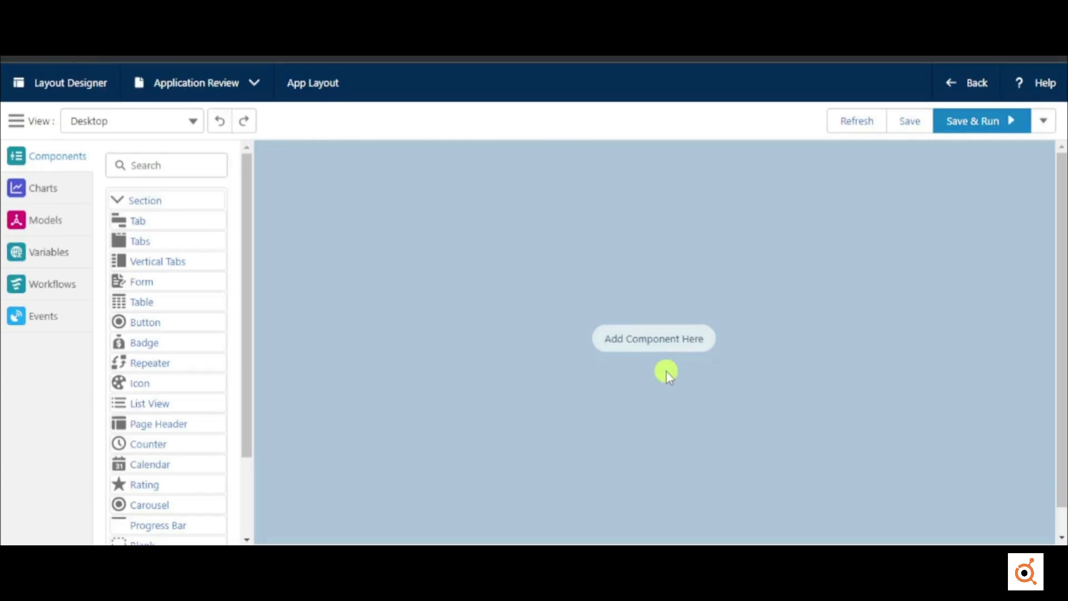
Add a page header titled "Application" with the sub header "Application for review" and a green document icon.
{"action": "left_click_drag", "start_coordinate": [159, 425], "coordinate": [382, 334]}
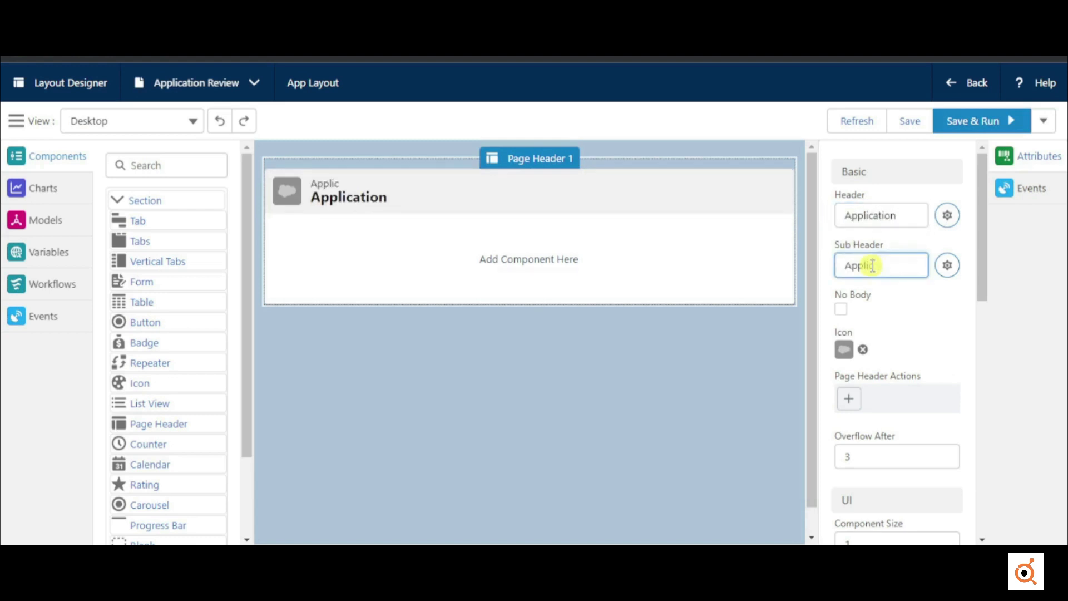
{"action": "type", "text": "ew"}
{"action": "left_click", "coordinate": [844, 349]}
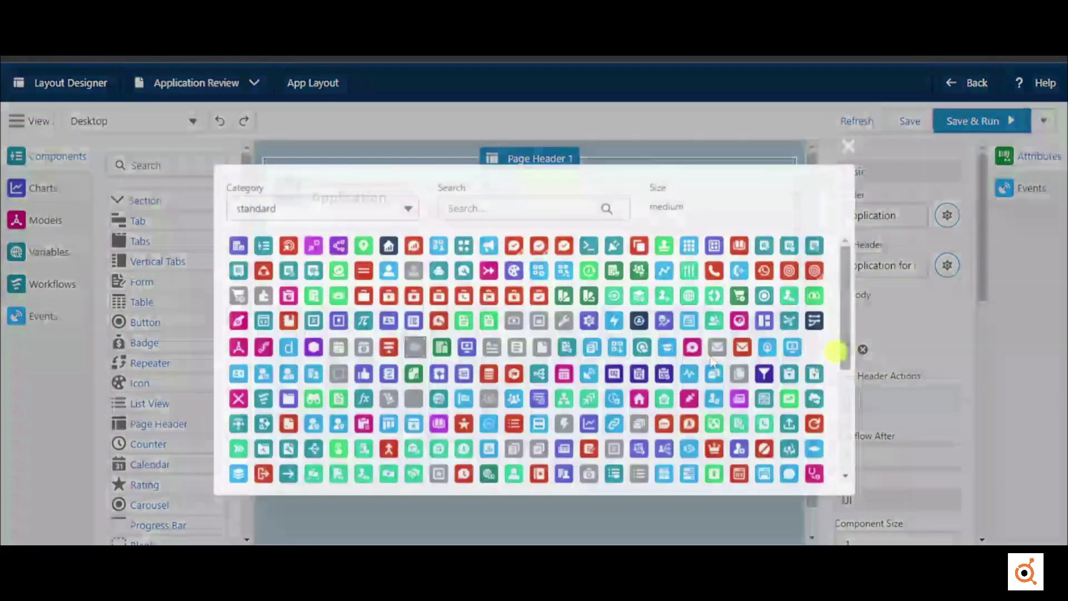
{"action": "left_click", "coordinate": [333, 399]}
Add a form inside the page header and create its single-record model on the Application object.
{"action": "left_click", "coordinate": [528, 261]}
{"action": "left_click", "coordinate": [165, 285]}
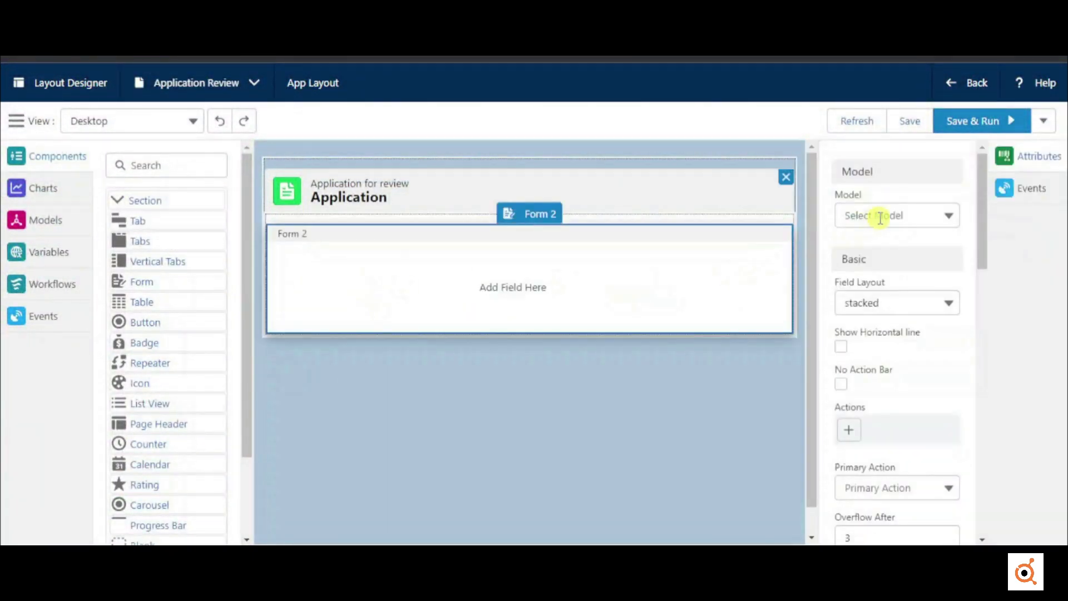
{"action": "left_click", "coordinate": [878, 216]}
{"action": "left_click", "coordinate": [870, 256]}
{"action": "left_click", "coordinate": [707, 231]}
{"action": "type", "text": "app"}
{"action": "left_click", "coordinate": [668, 334]}
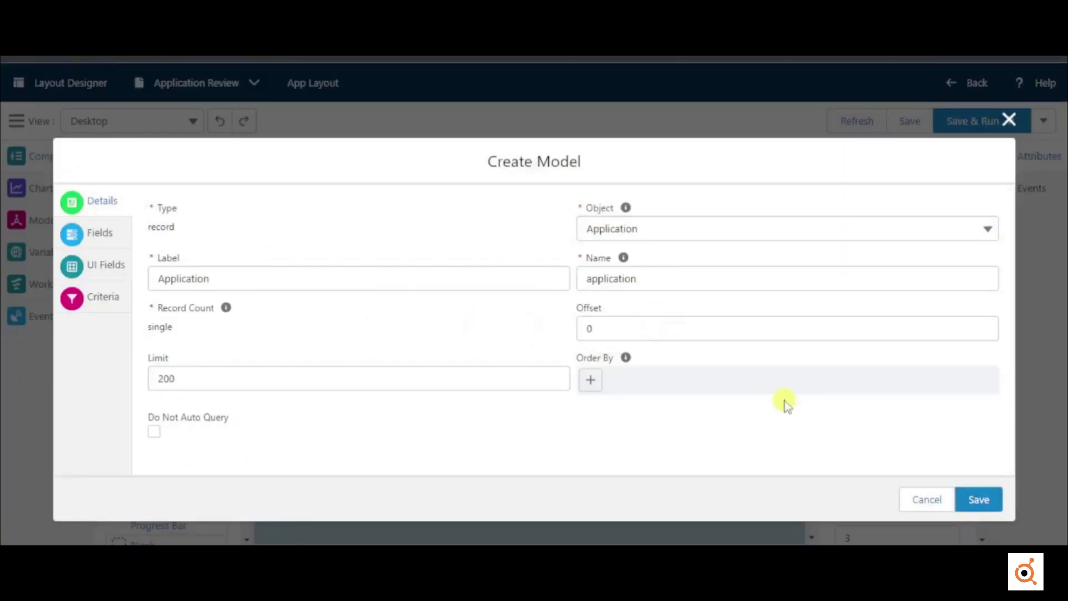
{"action": "left_click", "coordinate": [978, 498]}
Set the form's grid size to 4 and add the Application Name, Student, Date Submitted and Status fields.
{"action": "scroll", "coordinate": [993, 407], "scroll_direction": "down", "scroll_amount": 10}
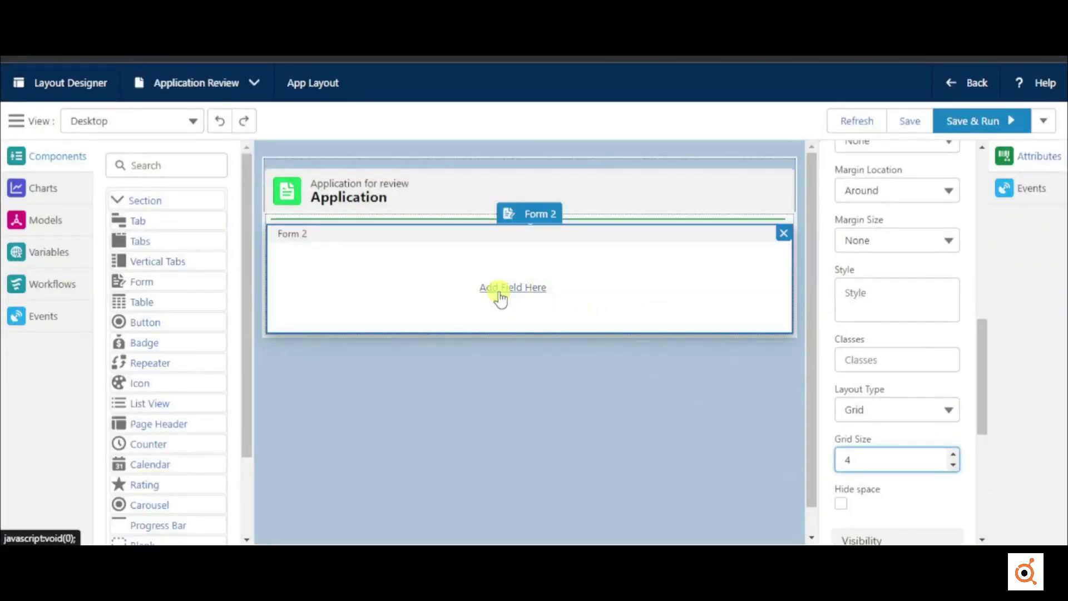
{"action": "left_click", "coordinate": [501, 299]}
{"action": "left_click", "coordinate": [174, 236]}
{"action": "left_click", "coordinate": [141, 165]}
{"action": "type", "text": "st"}
{"action": "left_click", "coordinate": [164, 278]}
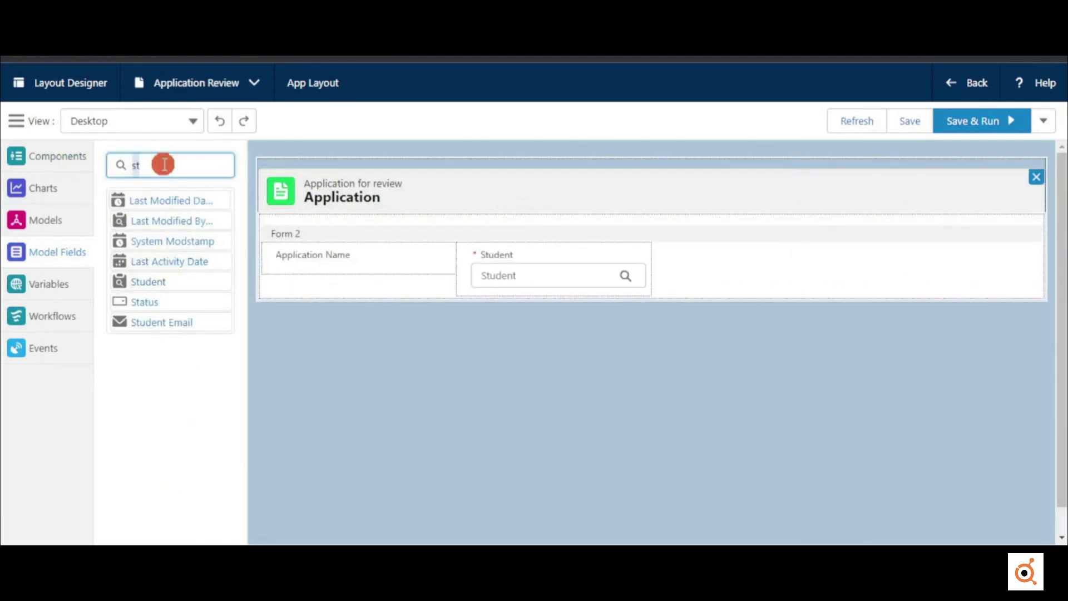
{"action": "left_click", "coordinate": [184, 281]}
{"action": "double_click", "coordinate": [162, 159]}
{"action": "type", "text": "st"}
{"action": "left_click", "coordinate": [172, 300]}
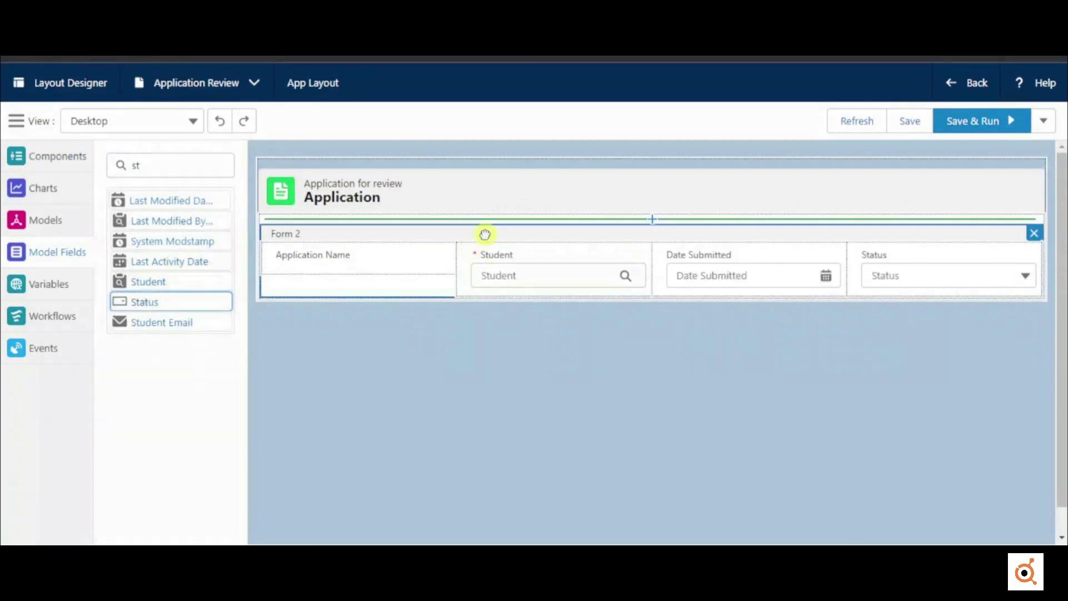
Set the read-only type of Form 2 to Always.
{"action": "left_click", "coordinate": [484, 233]}
{"action": "left_click_drag", "start_coordinate": [985, 237], "coordinate": [985, 470]}
{"action": "left_click", "coordinate": [891, 420]}
{"action": "left_click", "coordinate": [883, 503]}
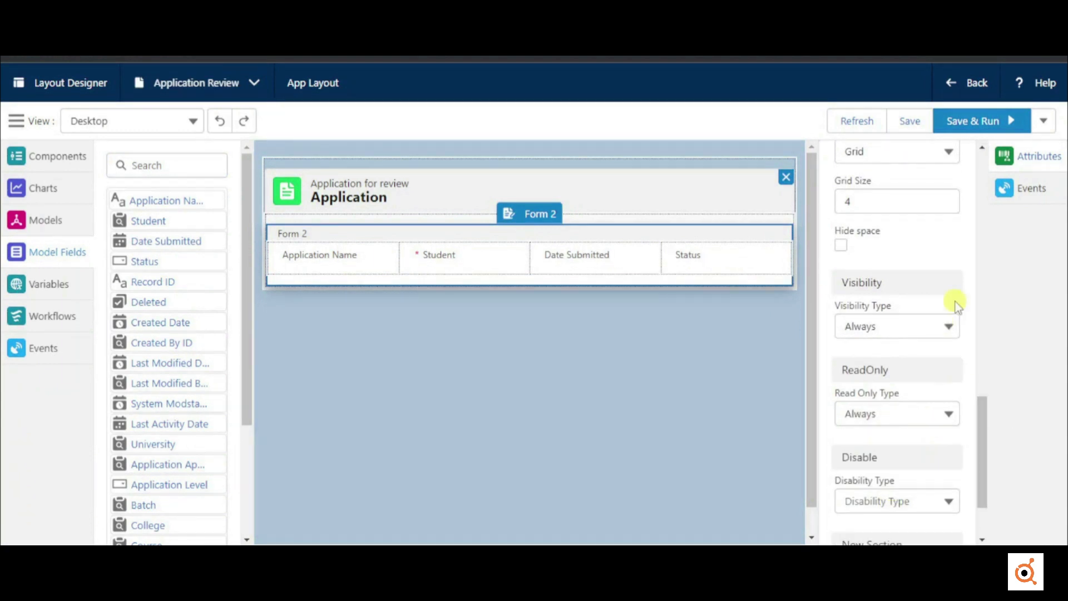
Create a page header action labelled "Reject" with the neutral variant.
{"action": "left_click", "coordinate": [687, 209]}
{"action": "left_click", "coordinate": [850, 399]}
{"action": "left_click", "coordinate": [345, 279]}
{"action": "type", "text": "Reject"}
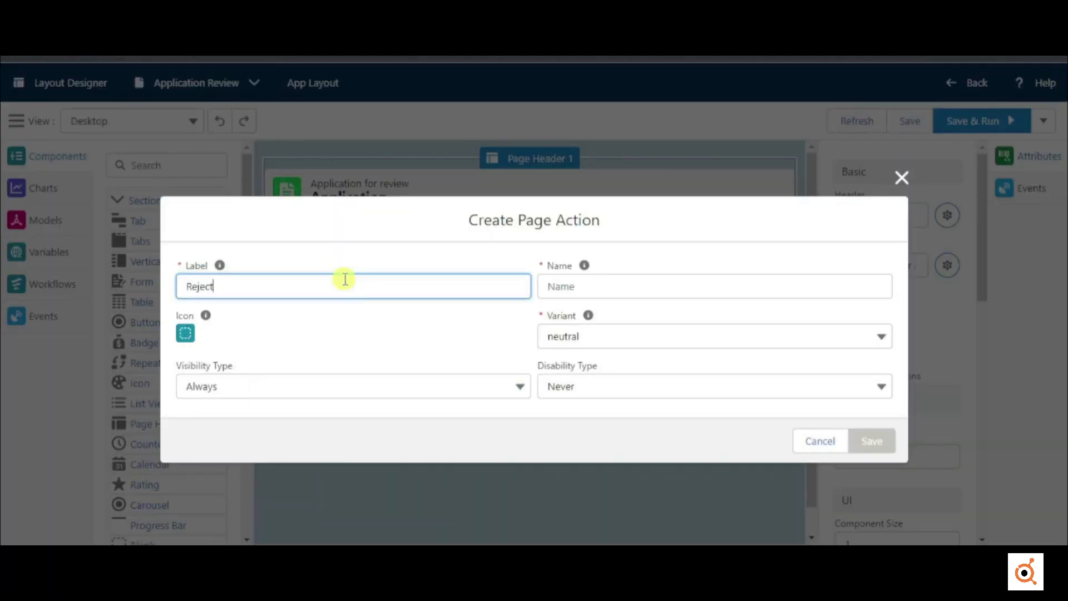
{"action": "key", "text": "Tab"}
{"action": "left_click", "coordinate": [887, 445]}
Create a second page header action labelled "Raise Discrepancy".
{"action": "left_click", "coordinate": [849, 398]}
{"action": "left_click", "coordinate": [287, 288]}
{"action": "type", "text": "Raise Discrepancy"}
{"action": "key", "text": "Tab"}
{"action": "left_click", "coordinate": [872, 441]}
Add a collapsible section headed "Personal Information" below Form 2.
{"action": "left_click_drag", "start_coordinate": [142, 201], "coordinate": [285, 227]}
{"action": "left_click", "coordinate": [403, 343]}
{"action": "triple_click", "coordinate": [879, 215]}
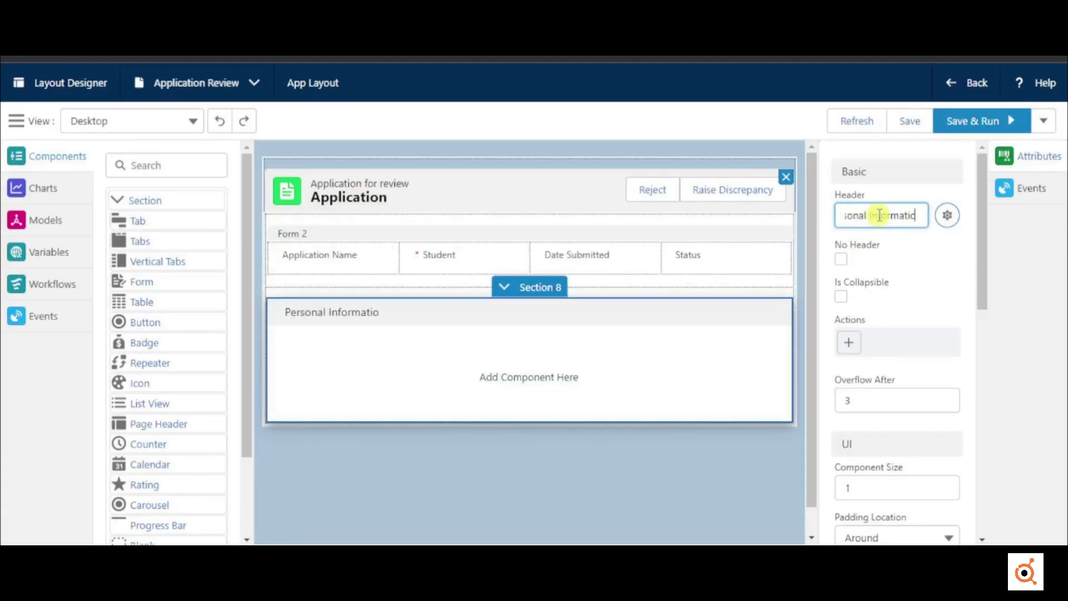
Create a header action labelled "Discrepancy" on the Personal Information section.
{"action": "left_click", "coordinate": [849, 343]}
{"action": "left_click", "coordinate": [389, 286]}
{"action": "type", "text": "Discrepancy"}
{"action": "left_click", "coordinate": [874, 439]}
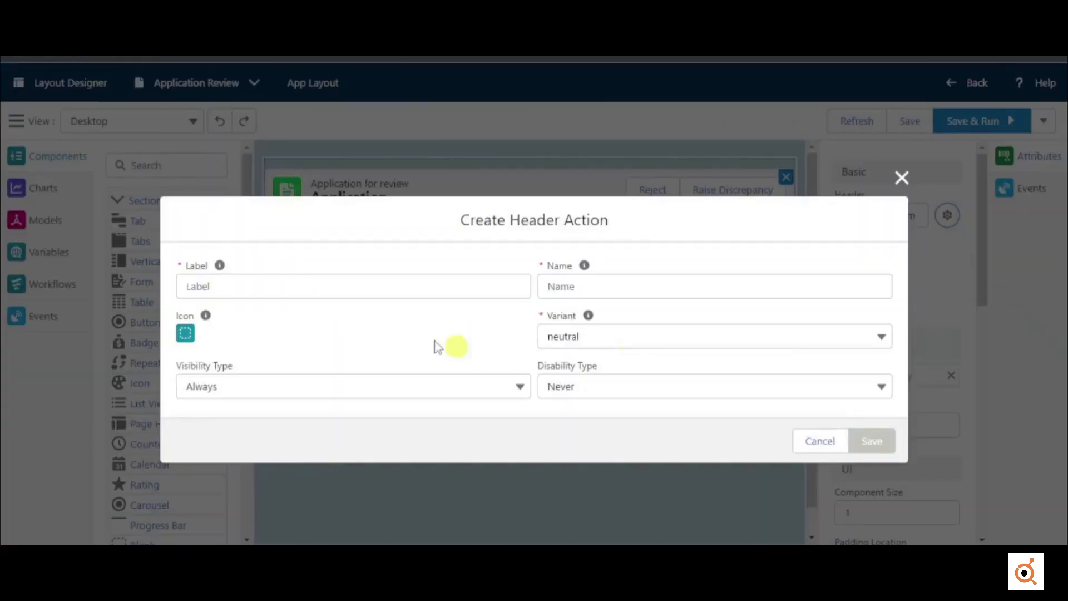
Create a header action labelled "Reviewed" on the Personal Information section with the neutral variant.
{"action": "left_click", "coordinate": [342, 286]}
{"action": "type", "text": "Reviewed"}
{"action": "key", "text": "Tab"}
{"action": "left_click", "coordinate": [462, 336]}
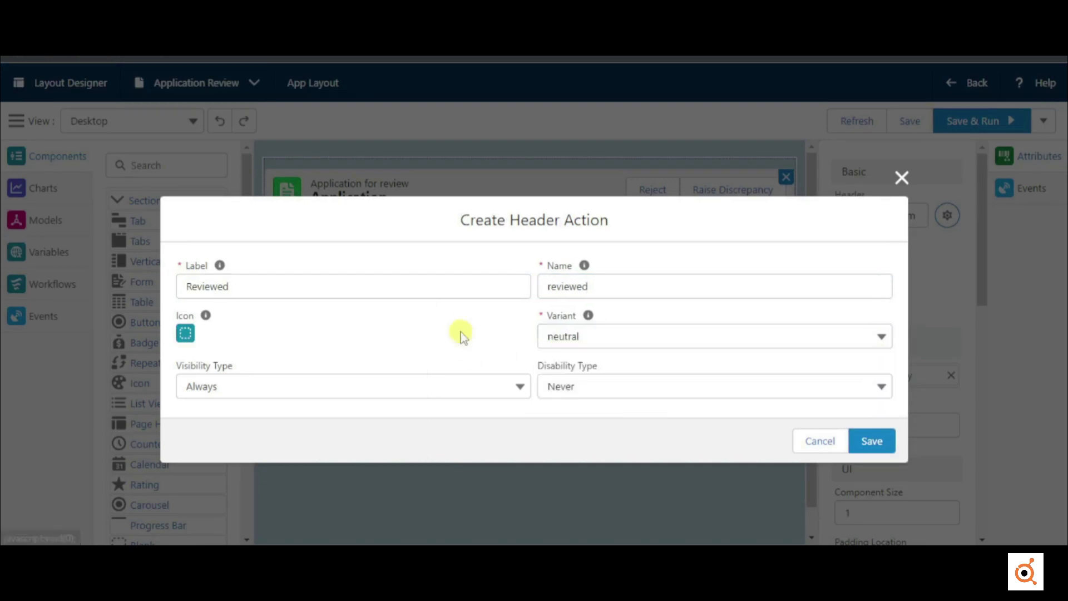
{"action": "left_click", "coordinate": [872, 442]}
Add a form inside the Personal Information section, create its model on the Student object and select the form's empty field area.
{"action": "left_click_drag", "start_coordinate": [141, 282], "coordinate": [377, 392]}
{"action": "left_click", "coordinate": [897, 216]}
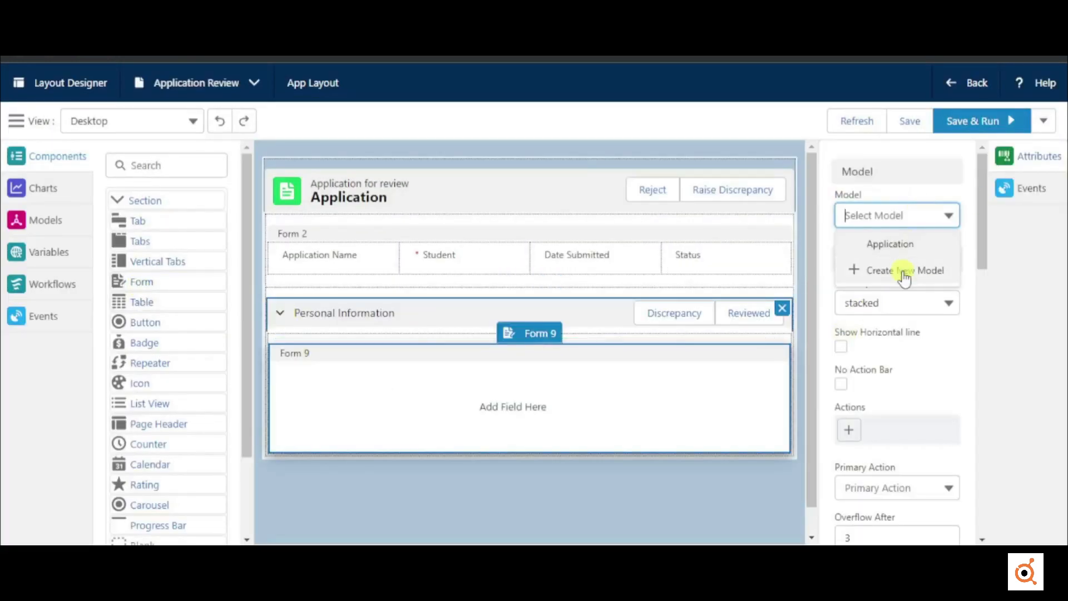
{"action": "left_click", "coordinate": [904, 271]}
{"action": "left_click", "coordinate": [706, 229]}
{"action": "type", "text": "stu"}
{"action": "left_click", "coordinate": [677, 281]}
{"action": "left_click", "coordinate": [977, 498]}
{"action": "left_click", "coordinate": [518, 398]}
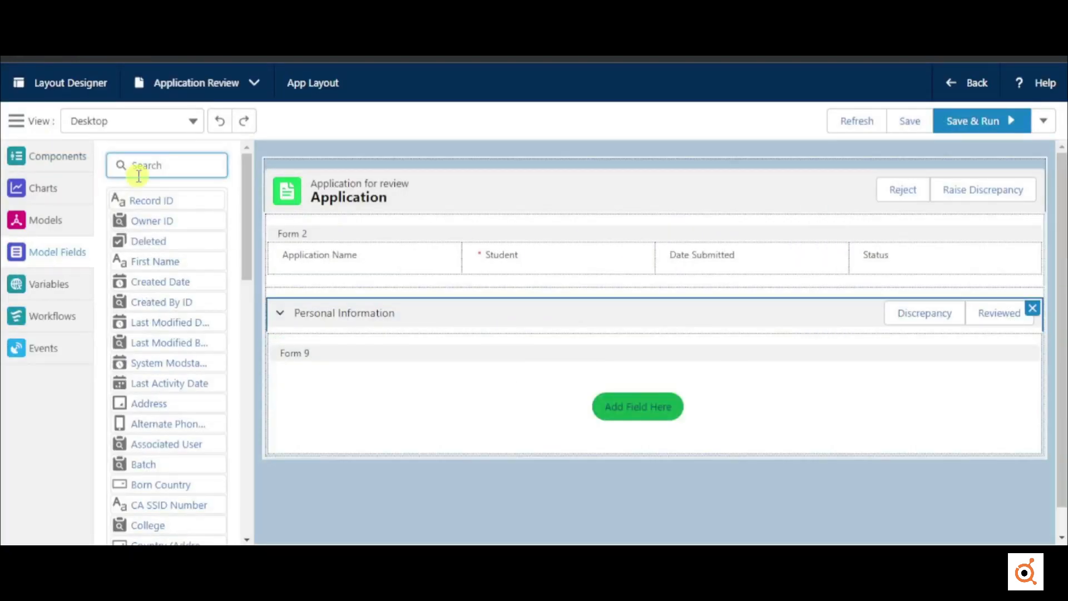
Add the First Name, Last Name, Have you ever had a different legal name, Legal First Name and Legal Last Name fields to Form 9.
{"action": "type", "text": "na"}
{"action": "left_click", "coordinate": [156, 203]}
{"action": "left_click", "coordinate": [159, 322]}
{"action": "left_click", "coordinate": [161, 304]}
{"action": "left_click", "coordinate": [176, 342]}
{"action": "left_click", "coordinate": [194, 364]}
Add the "Have you attended California School?" and CA SSID Number fields to Form 9.
{"action": "double_click", "coordinate": [160, 169]}
{"action": "type", "text": "ca"}
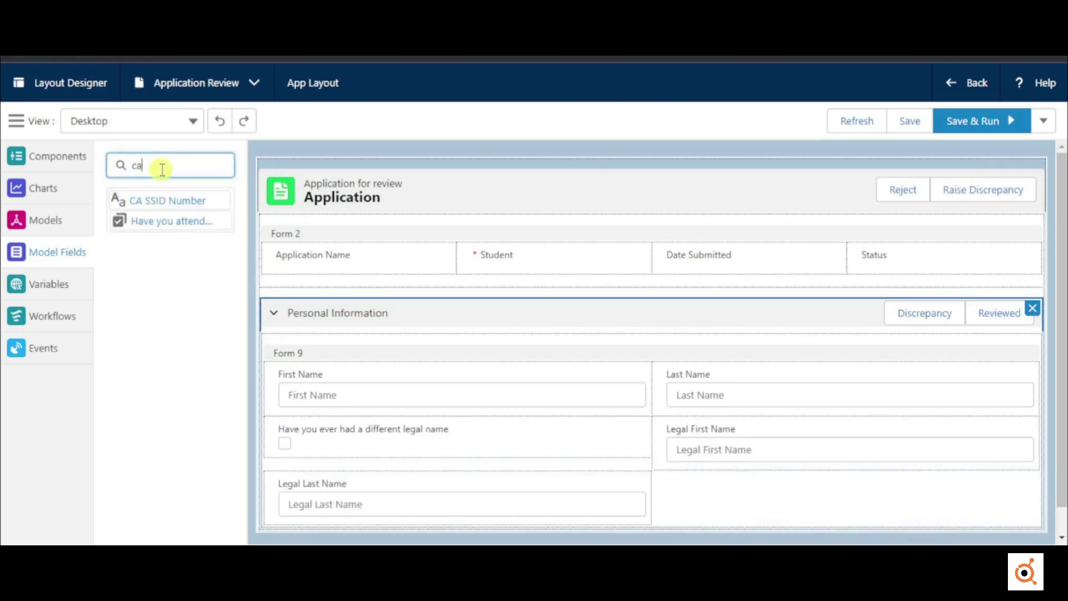
{"action": "left_click", "coordinate": [170, 221]}
{"action": "left_click", "coordinate": [165, 201]}
Add the Discrepancy in personal information, Discrepancy Details and "Reviewed Personal Information?" fields to Form 9.
{"action": "double_click", "coordinate": [145, 169]}
{"action": "type", "text": "dis"}
{"action": "left_click", "coordinate": [179, 301]}
{"action": "left_click", "coordinate": [173, 241]}
{"action": "double_click", "coordinate": [165, 175]}
{"action": "type", "text": "rev"}
{"action": "left_click", "coordinate": [172, 221]}
Set Form 9 to a read-only display with three columns.
{"action": "left_click", "coordinate": [376, 351]}
{"action": "left_click_drag", "start_coordinate": [983, 234], "coordinate": [978, 474]}
{"action": "left_click", "coordinate": [953, 209]}
{"action": "left_click", "coordinate": [901, 425]}
{"action": "left_click", "coordinate": [885, 505]}
Change the Reviewed header action of the Personal Information section to the brand variant and save the layout.
{"action": "left_click", "coordinate": [577, 310]}
{"action": "left_click", "coordinate": [887, 396]}
{"action": "left_click", "coordinate": [585, 335]}
{"action": "left_click", "coordinate": [585, 386]}
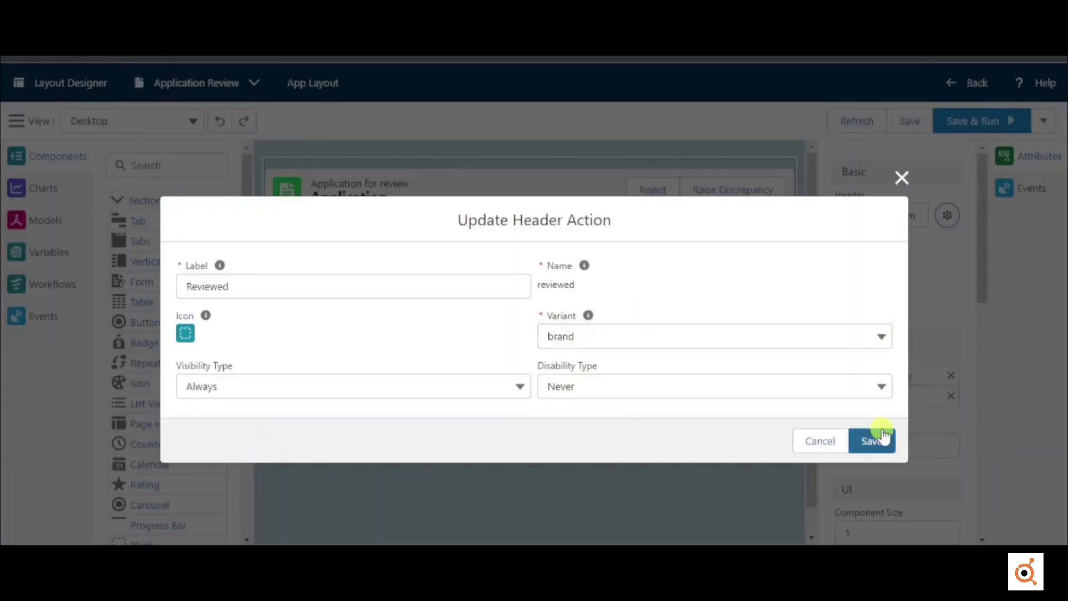
{"action": "left_click", "coordinate": [883, 438]}
{"action": "left_click", "coordinate": [903, 128]}
{"action": "left_click", "coordinate": [1045, 97]}
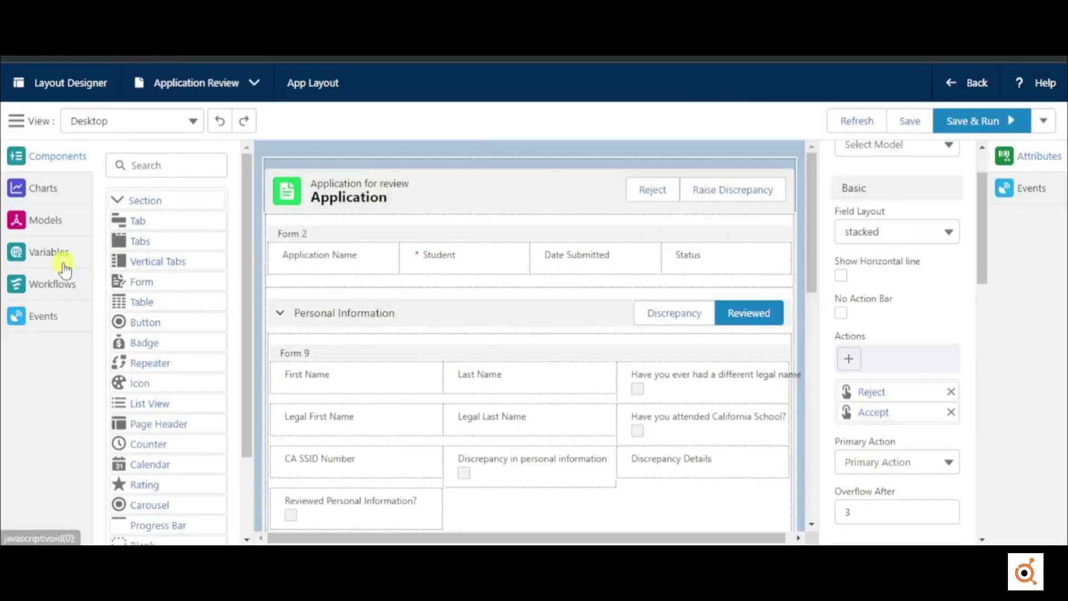
Create a layout variable labelled "Application ID".
{"action": "left_click", "coordinate": [62, 254]}
{"action": "left_click", "coordinate": [120, 169]}
{"action": "left_click", "coordinate": [256, 205]}
{"action": "type", "text": "A"}
{"action": "type", "text": " SSID"}
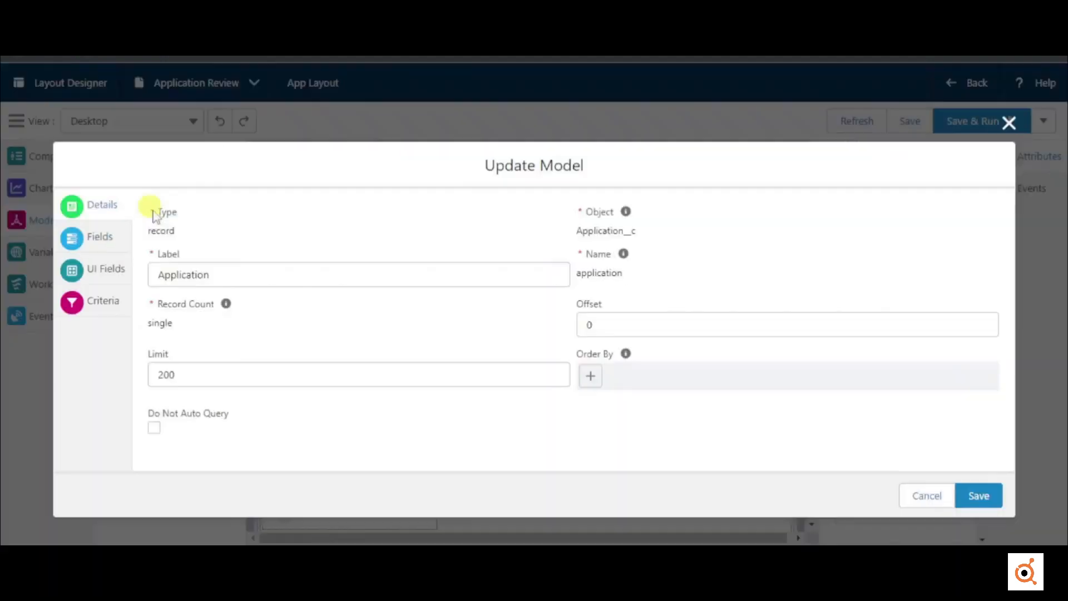
Add a criteria filter to the Application model where Record ID Equals the Application ID variable.
{"action": "left_click", "coordinate": [101, 298]}
{"action": "left_click", "coordinate": [958, 313]}
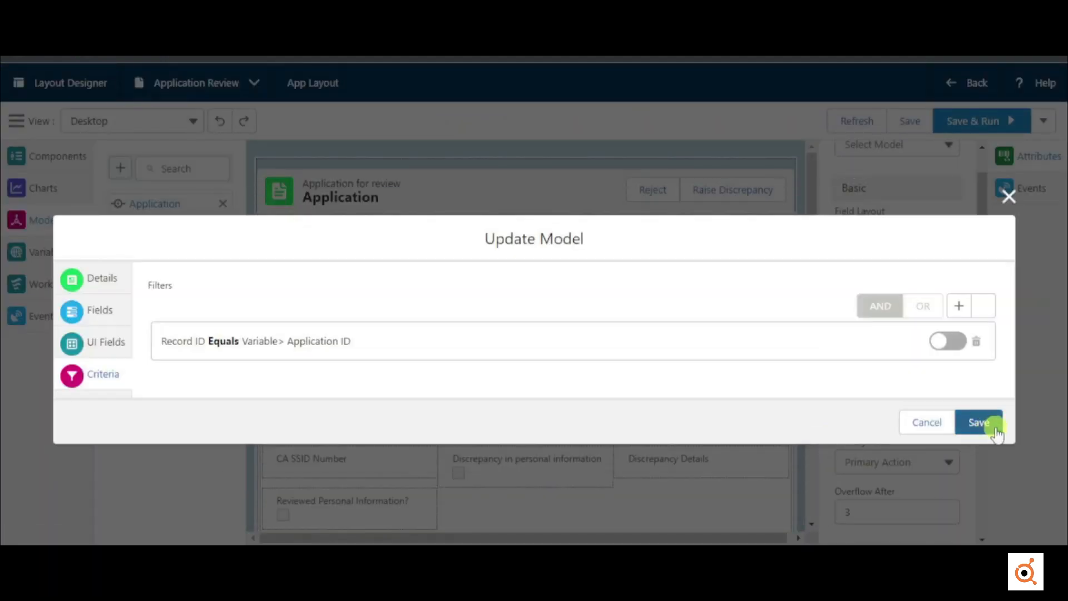
{"action": "left_click", "coordinate": [995, 430]}
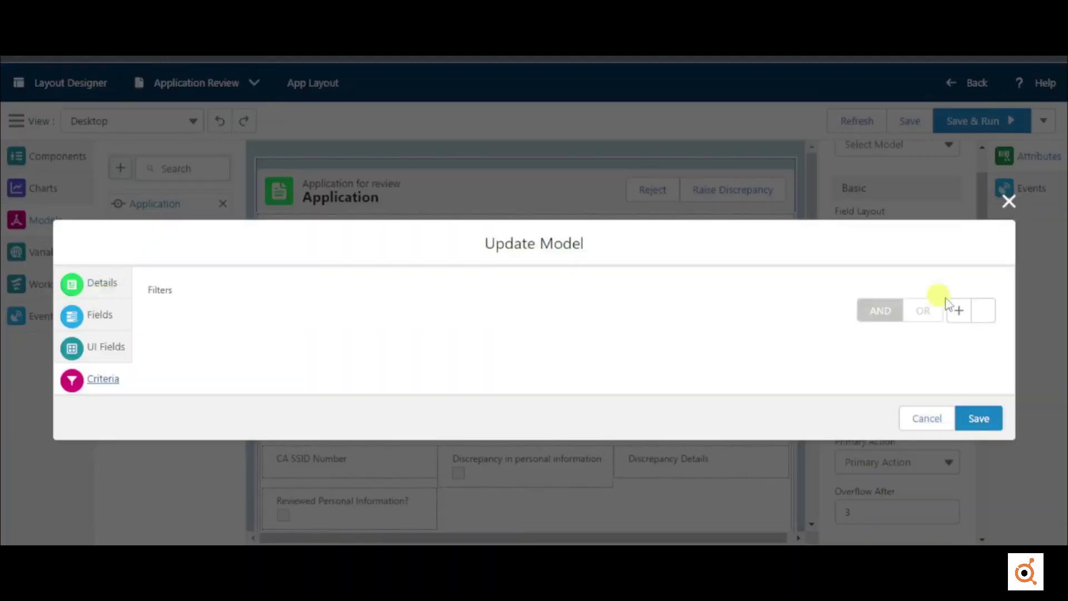
Filter the Student model so Record ID Equals the student value from the Application model, and save the layout.
{"action": "left_click", "coordinate": [958, 306]}
{"action": "left_click", "coordinate": [363, 314]}
{"action": "left_click", "coordinate": [301, 341]}
{"action": "left_click", "coordinate": [293, 359]}
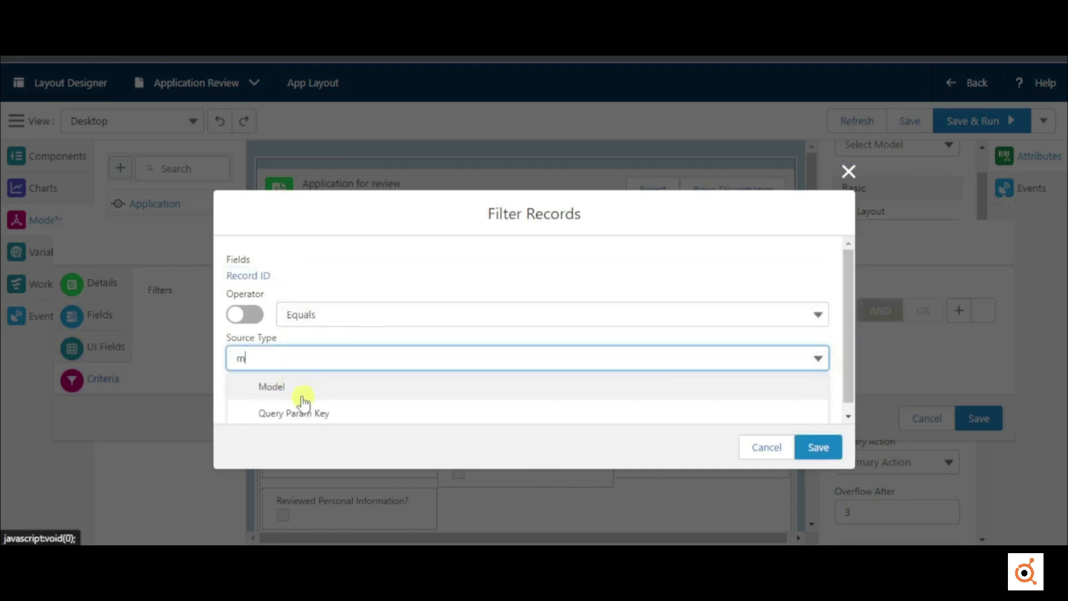
{"action": "left_click", "coordinate": [302, 394]}
{"action": "left_click", "coordinate": [292, 401]}
{"action": "left_click", "coordinate": [287, 382]}
{"action": "left_click", "coordinate": [304, 399]}
{"action": "type", "text": "s"}
{"action": "left_click", "coordinate": [299, 418]}
{"action": "left_click", "coordinate": [291, 399]}
{"action": "scroll", "coordinate": [292, 399], "scroll_direction": "down", "scroll_amount": 1}
{"action": "left_click", "coordinate": [281, 388]}
{"action": "left_click", "coordinate": [817, 447]}
{"action": "left_click", "coordinate": [979, 418]}
{"action": "left_click", "coordinate": [910, 121]}
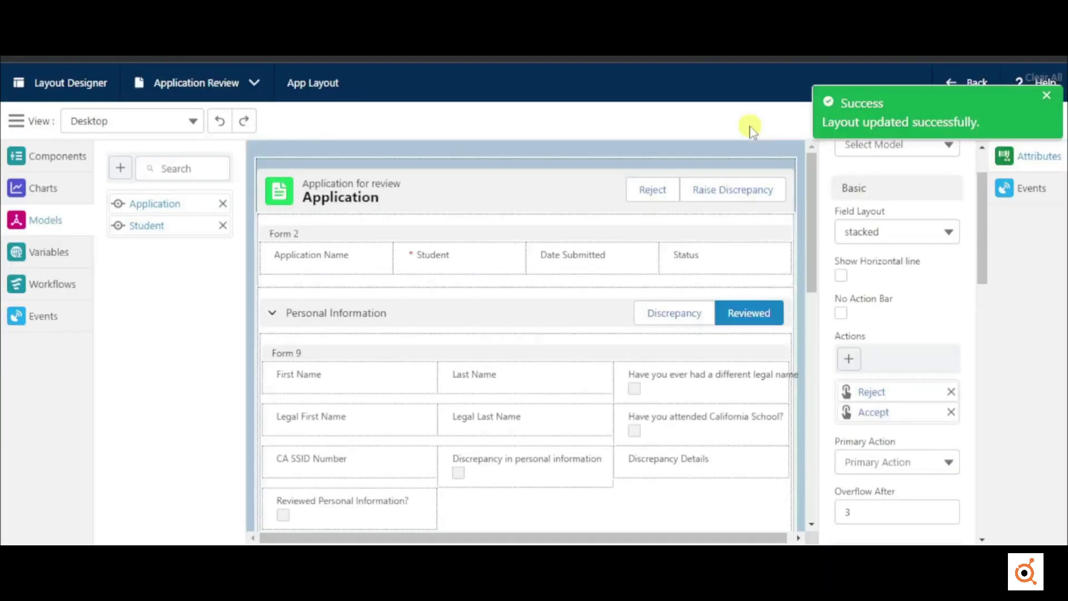
{"action": "left_click", "coordinate": [1047, 99]}
Create two layout events, one for accepting and one for rejecting the application.
{"action": "left_click", "coordinate": [45, 311]}
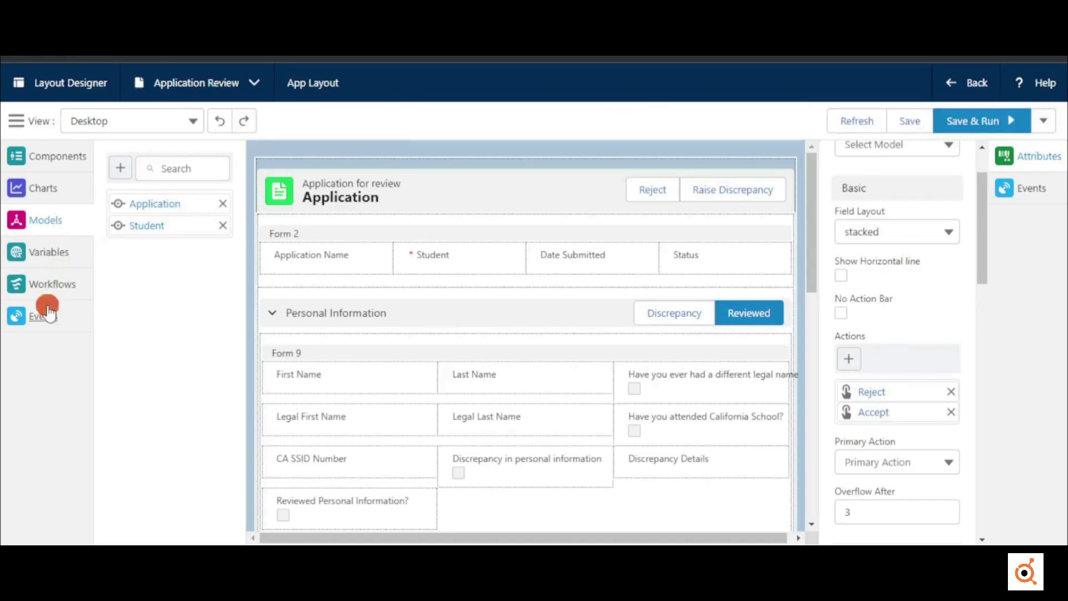
{"action": "left_click", "coordinate": [246, 305]}
{"action": "type", "text": "Accept"}
{"action": "key", "text": "Tab"}
{"action": "left_click", "coordinate": [872, 421]}
{"action": "left_click", "coordinate": [120, 168]}
{"action": "left_click", "coordinate": [353, 301]}
{"action": "type", "text": "Reje"}
{"action": "key", "text": "Return"}
Create a Business workflow labelled "Reject Application".
{"action": "left_click", "coordinate": [52, 284]}
{"action": "left_click", "coordinate": [120, 168]}
{"action": "left_click", "coordinate": [246, 306]}
{"action": "type", "text": "Reject Applicat"}
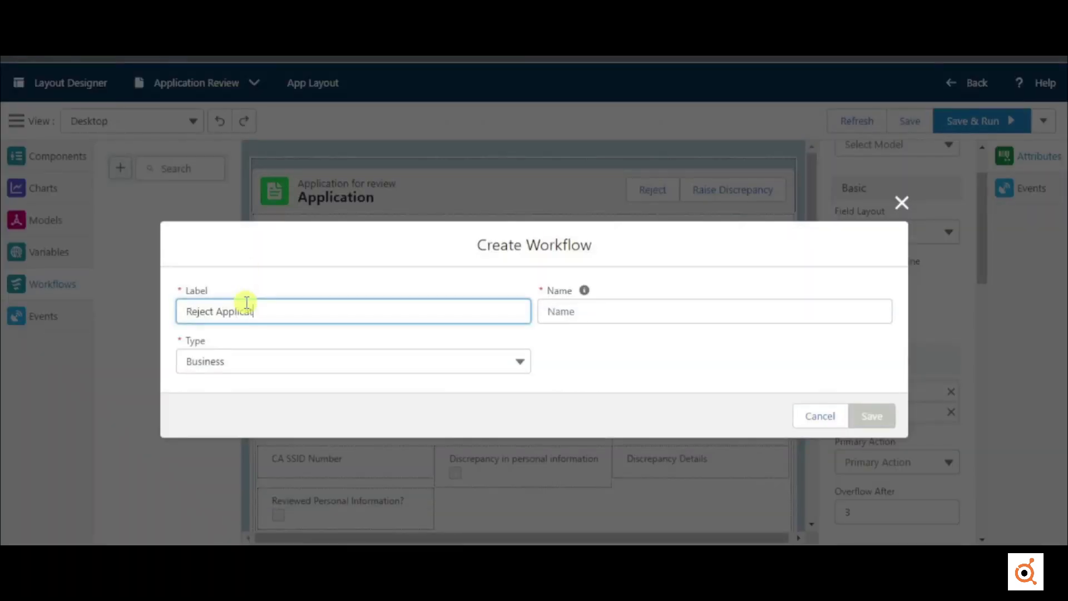
{"action": "type", "text": "ion"}
{"action": "key", "text": "Tab"}
{"action": "key", "text": "Return"}
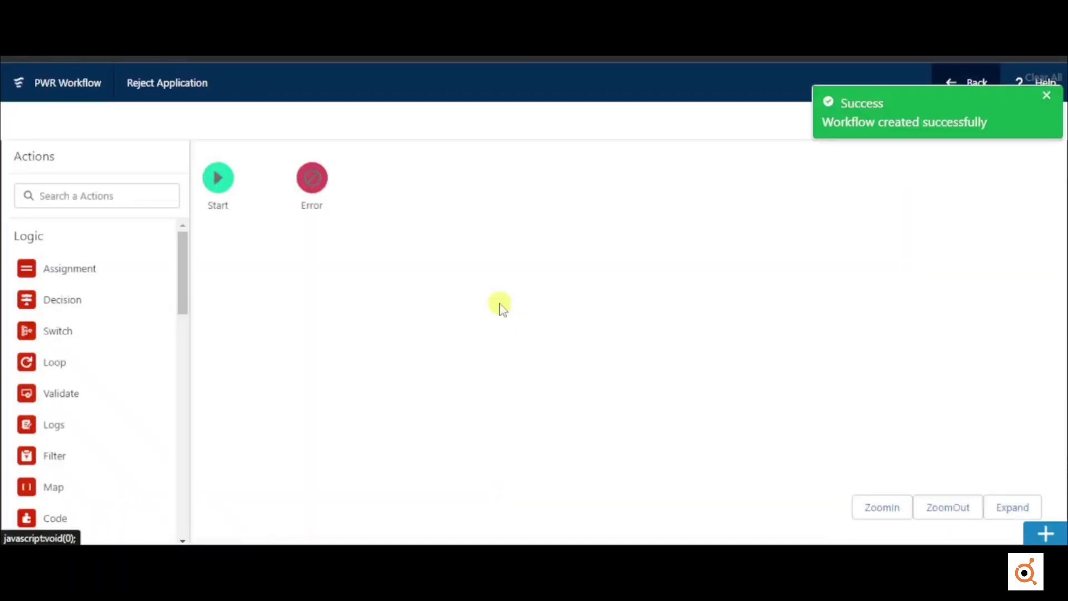
Add a medium Show Spinner action on the Application page header to the Reject Application workflow, labelled "Show Spinner".
{"action": "left_click", "coordinate": [128, 196]}
{"action": "type", "text": "sp"}
{"action": "left_click_drag", "start_coordinate": [334, 333], "coordinate": [336, 330]}
{"action": "left_click", "coordinate": [376, 299]}
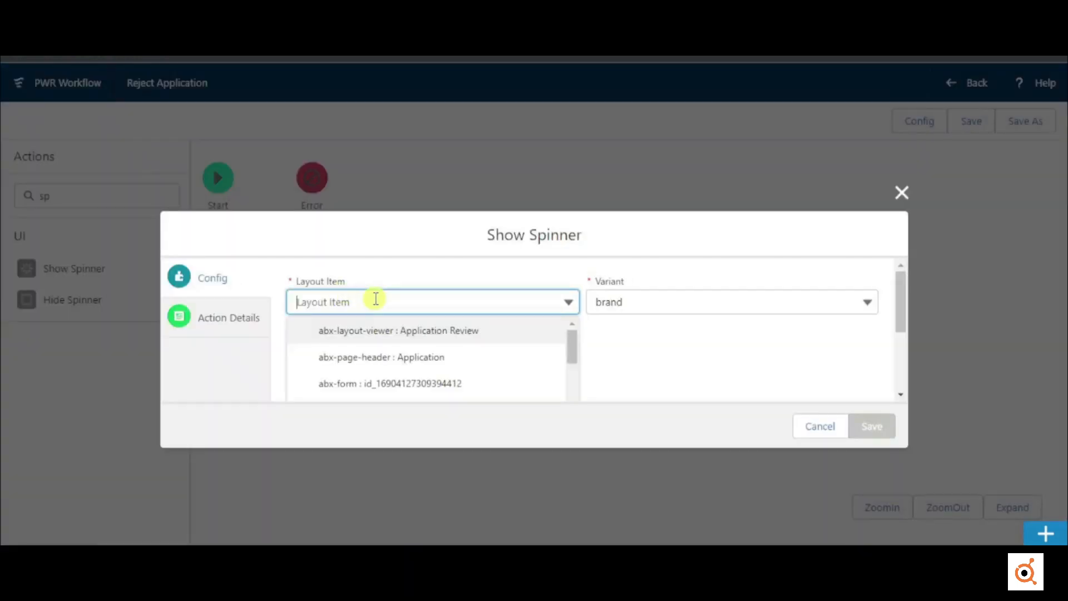
{"action": "left_click", "coordinate": [389, 334]}
{"action": "left_click", "coordinate": [410, 353]}
{"action": "type", "text": "med"}
{"action": "left_click", "coordinate": [398, 380]}
{"action": "left_click", "coordinate": [229, 318]}
{"action": "left_click_drag", "start_coordinate": [483, 199], "coordinate": [628, 192]}
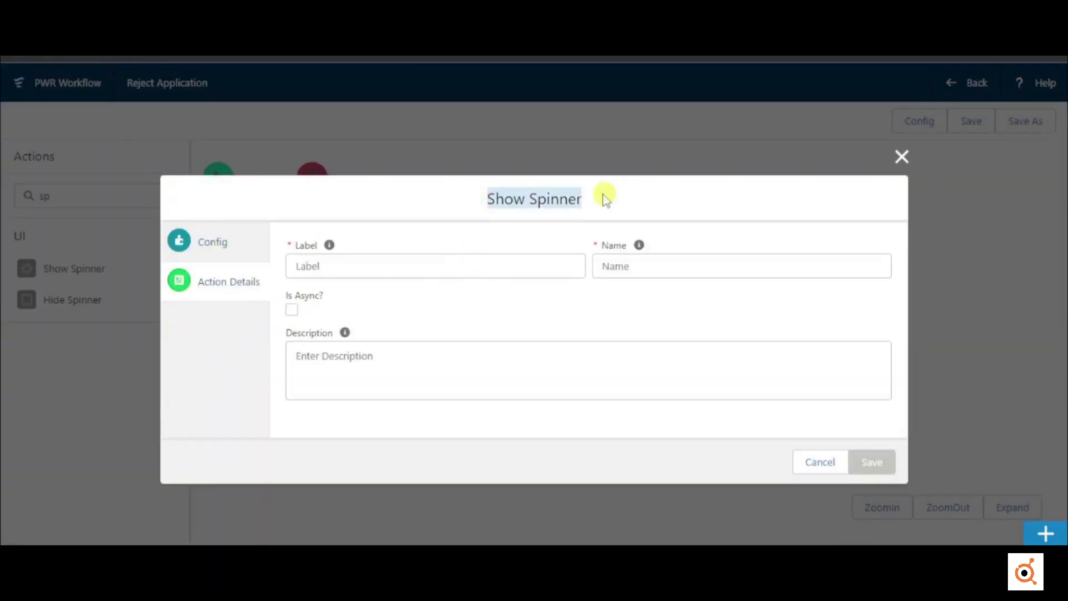
{"action": "left_click", "coordinate": [872, 462]}
Add a Hide Spinner action for the Application page header, labelled "Hide Spinner", and connect Start to Show Spinner.
{"action": "left_click_drag", "start_coordinate": [570, 328], "coordinate": [639, 336]}
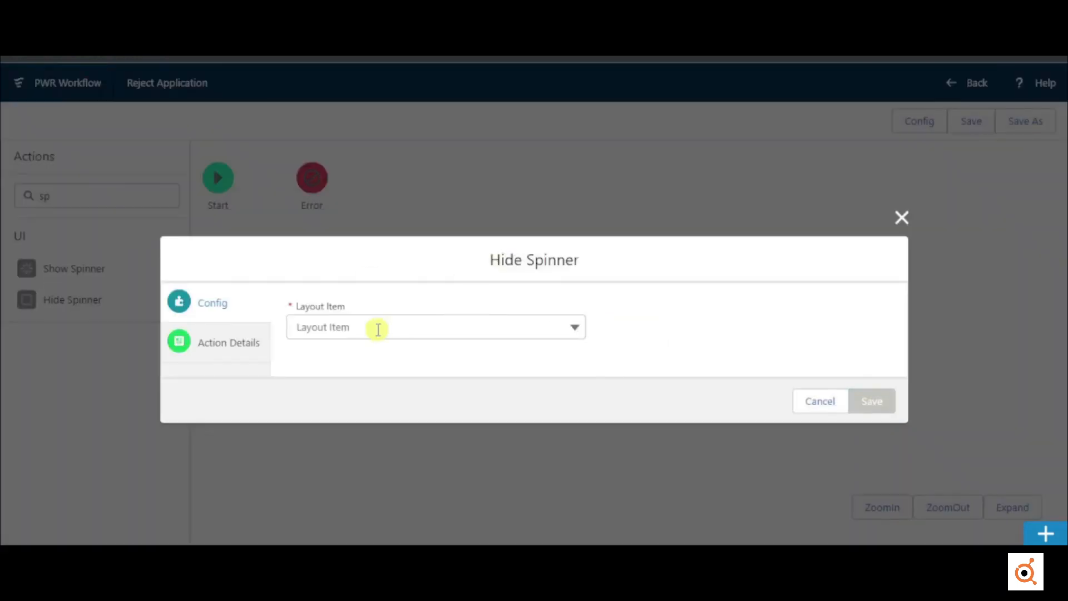
{"action": "left_click", "coordinate": [377, 328]}
{"action": "type", "text": "head"}
{"action": "left_click", "coordinate": [389, 355]}
{"action": "left_click", "coordinate": [229, 343]}
{"action": "left_click_drag", "start_coordinate": [487, 199], "coordinate": [584, 200]}
{"action": "left_click_drag", "start_coordinate": [578, 199], "coordinate": [518, 266]}
{"action": "left_click", "coordinate": [872, 462]}
{"action": "left_click_drag", "start_coordinate": [335, 335], "coordinate": [320, 335]}
{"action": "left_click_drag", "start_coordinate": [219, 194], "coordinate": [290, 329]}
Add an Assignment action that sets the Application model's Status to the static value "Declined by College".
{"action": "double_click", "coordinate": [87, 195]}
{"action": "type", "text": "as"}
{"action": "left_click_drag", "start_coordinate": [26, 270], "coordinate": [473, 331]}
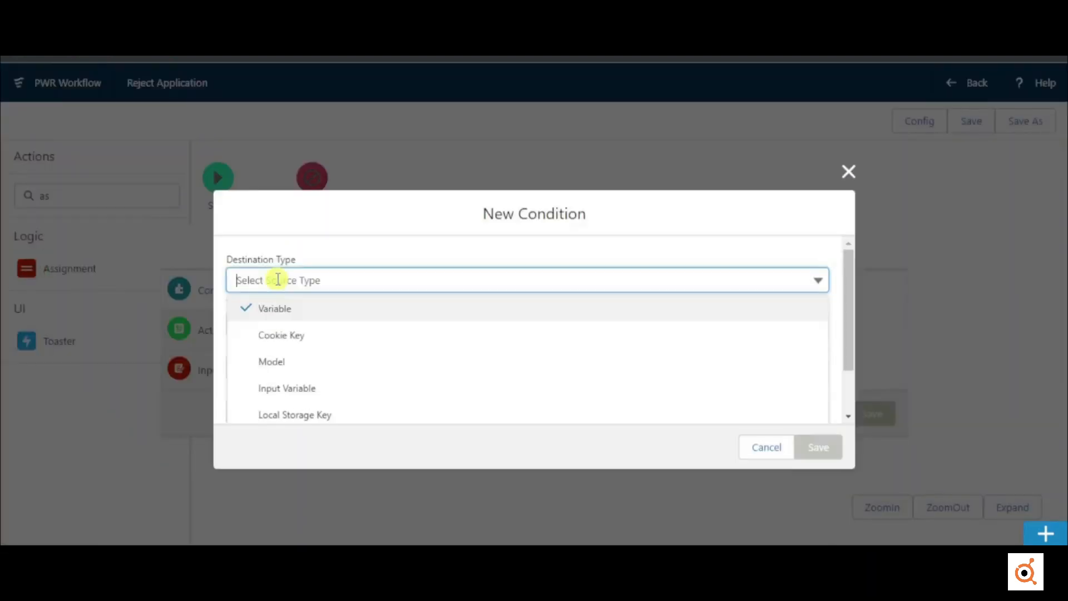
{"action": "left_click", "coordinate": [279, 280]}
{"action": "left_click", "coordinate": [293, 323]}
{"action": "left_click", "coordinate": [303, 365]}
{"action": "left_click", "coordinate": [295, 404]}
{"action": "scroll", "coordinate": [289, 384], "scroll_direction": "down", "scroll_amount": 3}
{"action": "left_click", "coordinate": [285, 306]}
{"action": "left_click", "coordinate": [279, 334]}
{"action": "left_click", "coordinate": [279, 393]}
{"action": "type", "text": "Declined by College"}
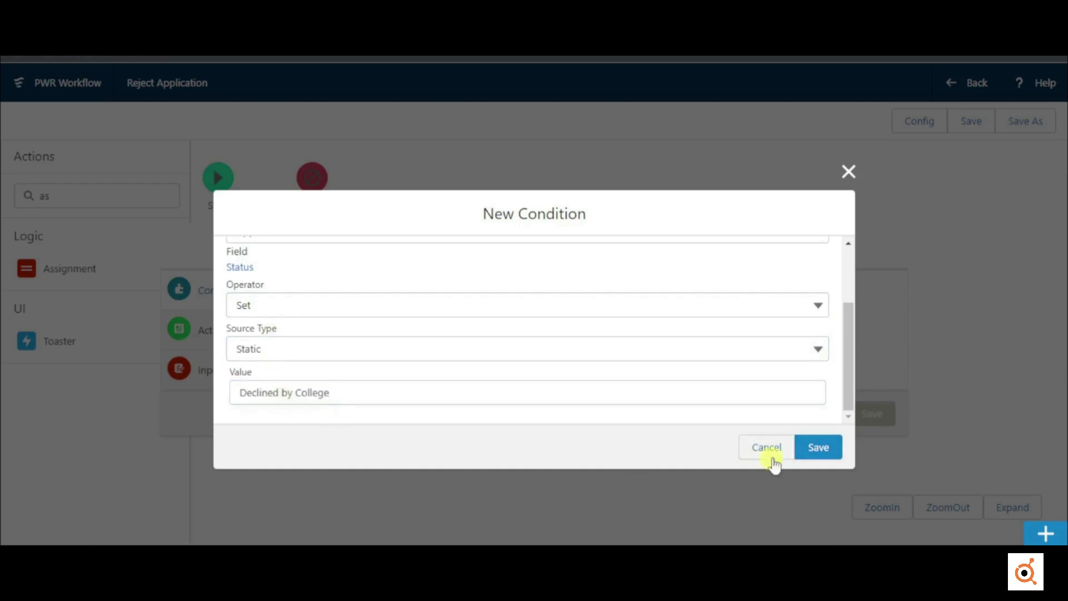
{"action": "left_click", "coordinate": [818, 447]}
Label the assignment action "Set Status" and save it.
{"action": "left_click", "coordinate": [228, 291]}
{"action": "left_click", "coordinate": [332, 266]}
{"action": "type", "text": "Set Status"}
{"action": "left_click", "coordinate": [872, 462]}
Add an Update Records action for the Application model, labelled "Update Applications".
{"action": "double_click", "coordinate": [79, 200]}
{"action": "type", "text": "up"}
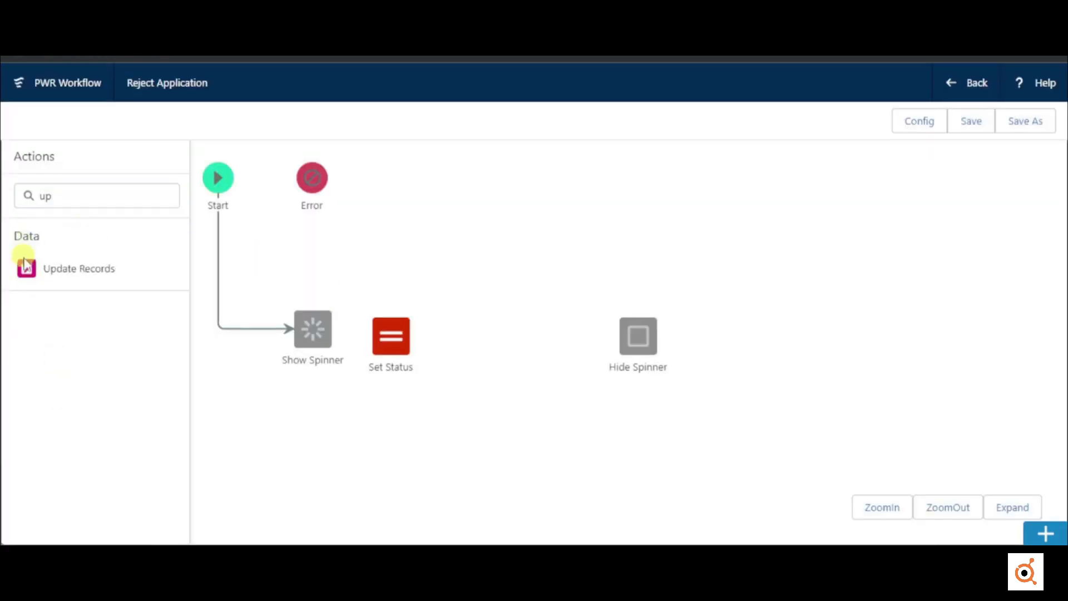
{"action": "left_click_drag", "start_coordinate": [26, 269], "coordinate": [485, 328]}
{"action": "left_click", "coordinate": [337, 233]}
{"action": "left_click", "coordinate": [329, 271]}
{"action": "left_click", "coordinate": [334, 352]}
{"action": "left_click", "coordinate": [233, 325]}
{"action": "left_click", "coordinate": [347, 267]}
{"action": "type", "text": "Update Applications"}
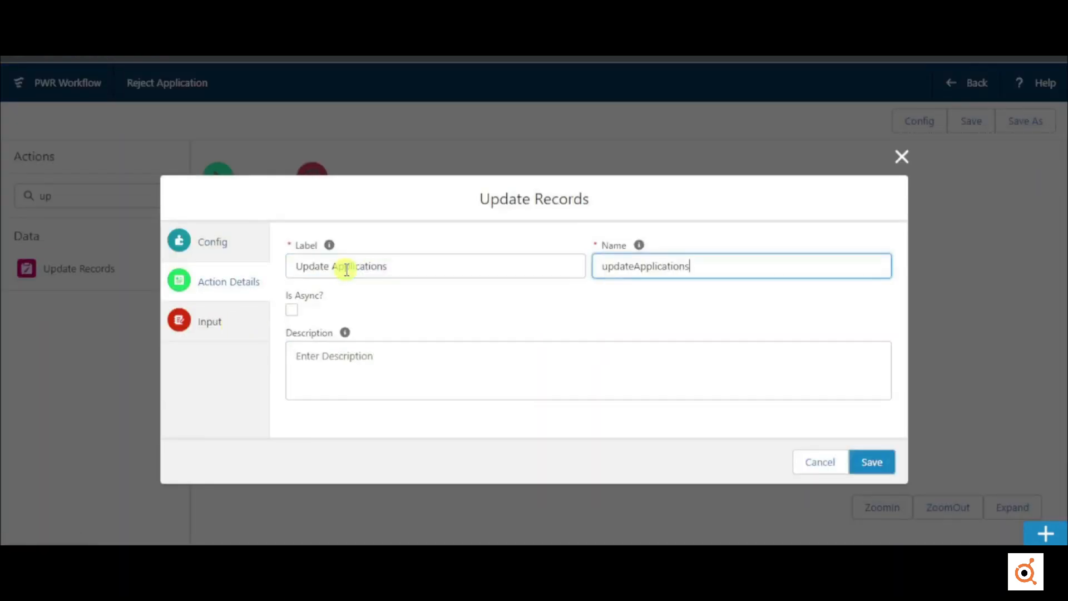
{"action": "key", "text": "Return"}
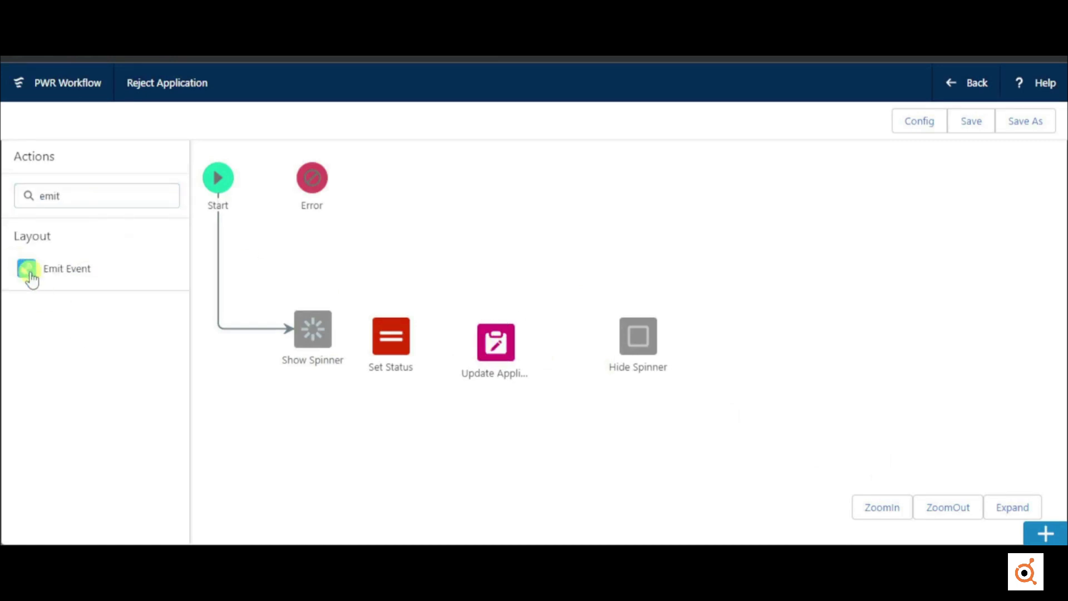
Add an Emit Event action for the rejection event, labelled "Emit Event".
{"action": "left_click_drag", "start_coordinate": [543, 307], "coordinate": [710, 330]}
{"action": "left_click", "coordinate": [362, 327]}
{"action": "left_click", "coordinate": [360, 372]}
{"action": "left_click", "coordinate": [229, 341]}
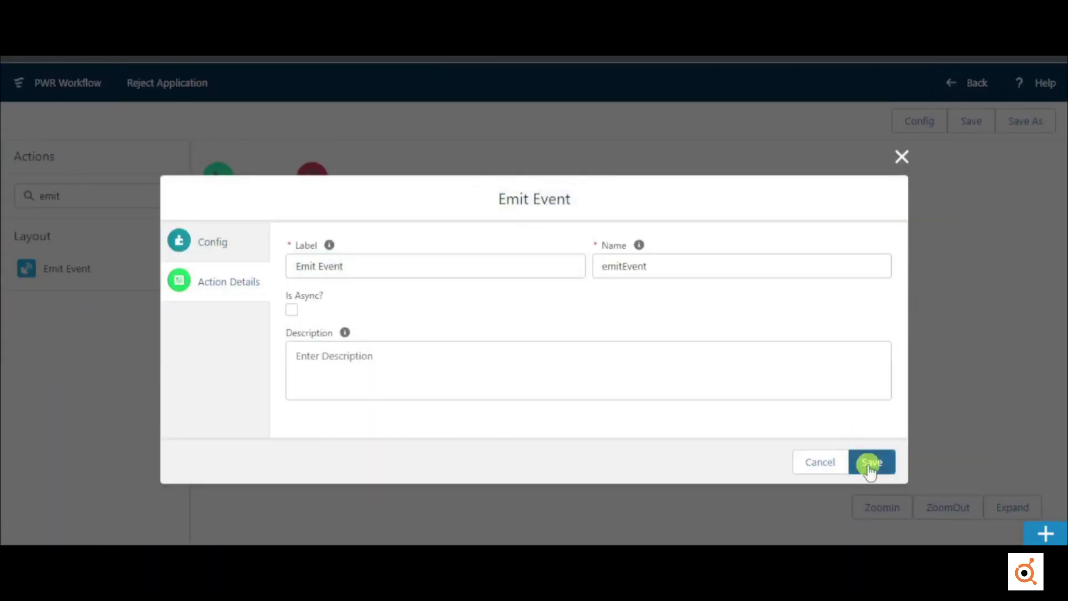
{"action": "left_click", "coordinate": [872, 463]}
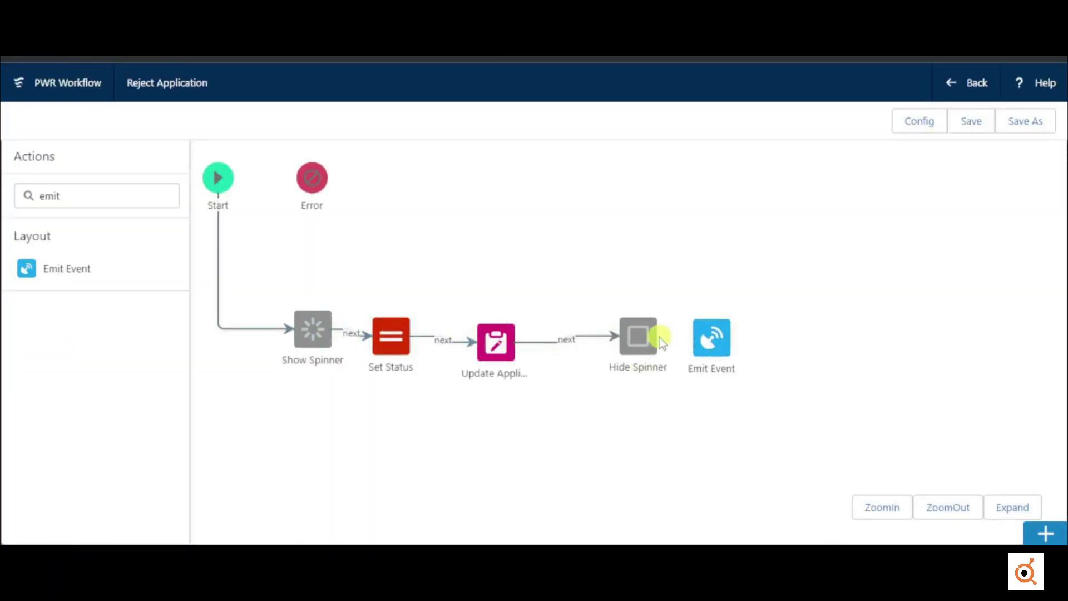
Connect the actions in sequence from Show Spinner to Emit Event, save the workflow and return to the layout.
{"action": "left_click_drag", "start_coordinate": [695, 344], "coordinate": [695, 342]}
{"action": "left_click", "coordinate": [974, 121]}
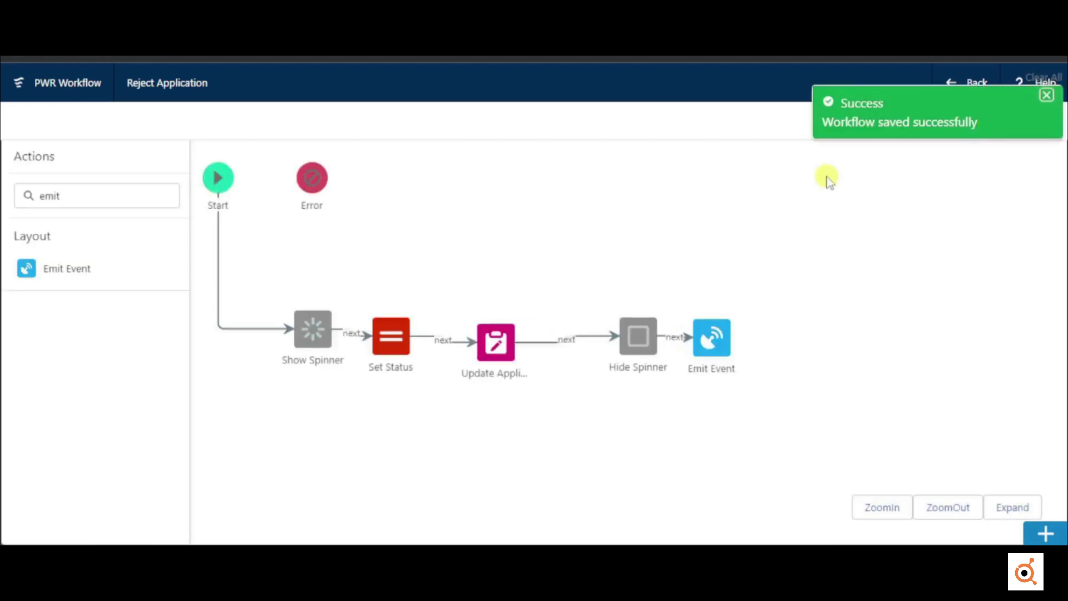
{"action": "left_click", "coordinate": [968, 83]}
Create a Business workflow labelled "Accept Application".
{"action": "left_click", "coordinate": [120, 168]}
{"action": "left_click", "coordinate": [213, 310]}
{"action": "type", "text": "Accept "}
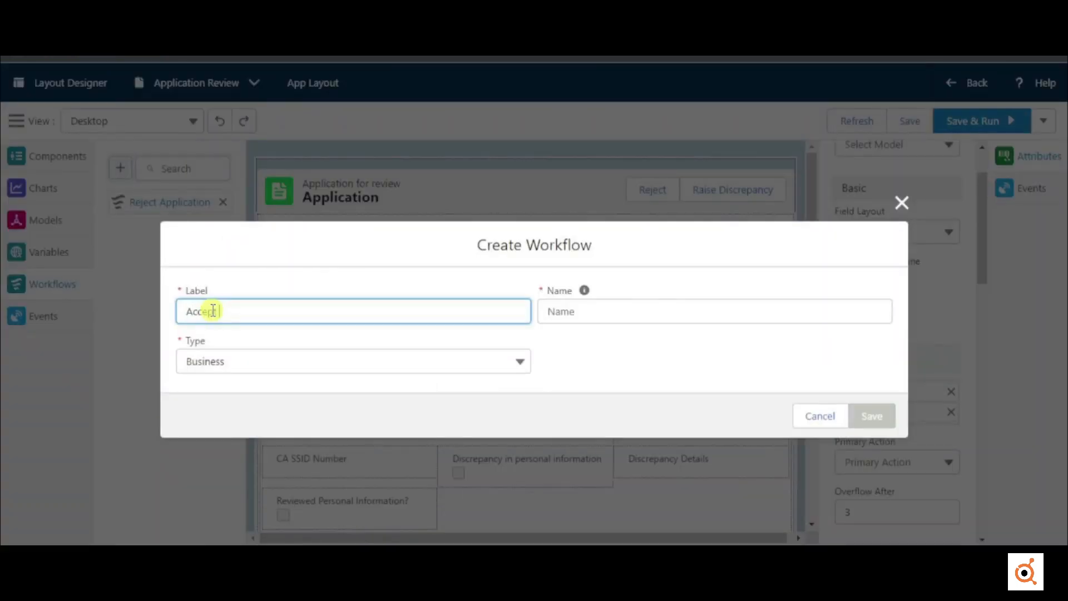
{"action": "type", "text": "Application"}
{"action": "key", "text": "Tab"}
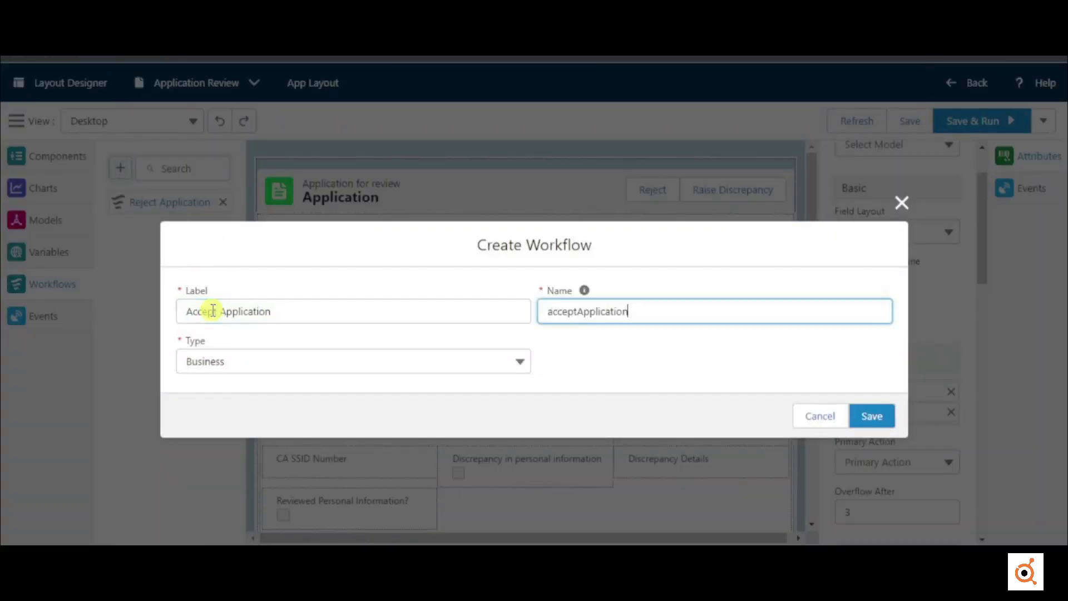
{"action": "left_click", "coordinate": [860, 423]}
Add a medium Show Spinner action on the Application page header to the Accept Application workflow, labelled "Show Spinner".
{"action": "type", "text": "spi"}
{"action": "left_click_drag", "start_coordinate": [28, 272], "coordinate": [317, 310]}
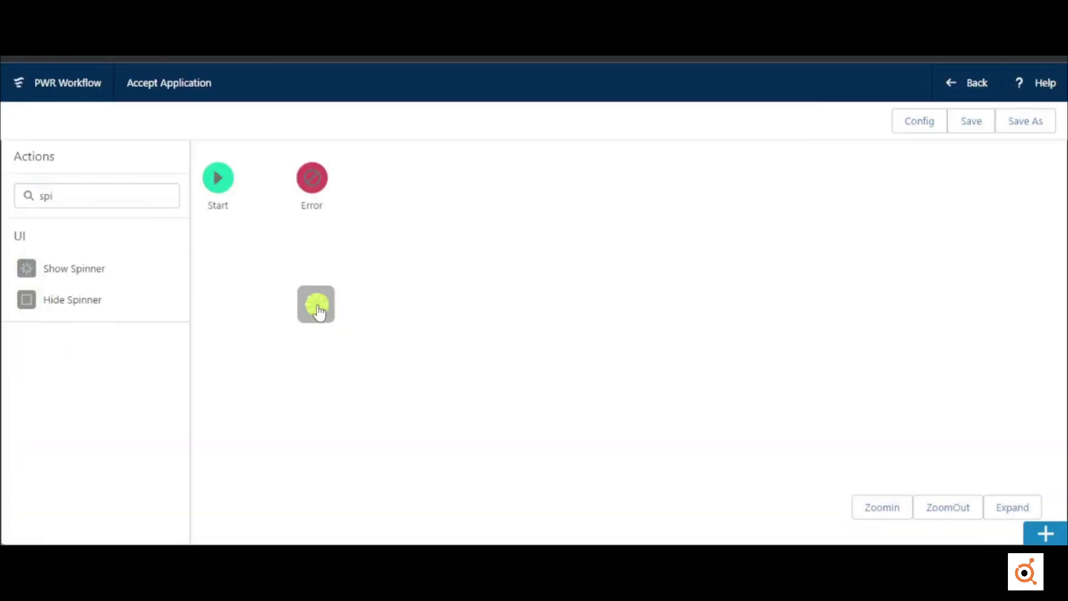
{"action": "left_click", "coordinate": [368, 303]}
{"action": "type", "text": "he"}
{"action": "left_click", "coordinate": [374, 331]}
{"action": "left_click", "coordinate": [385, 357]}
{"action": "type", "text": "me"}
{"action": "left_click", "coordinate": [374, 380]}
{"action": "left_click", "coordinate": [243, 321]}
{"action": "left_click_drag", "start_coordinate": [486, 199], "coordinate": [612, 201]}
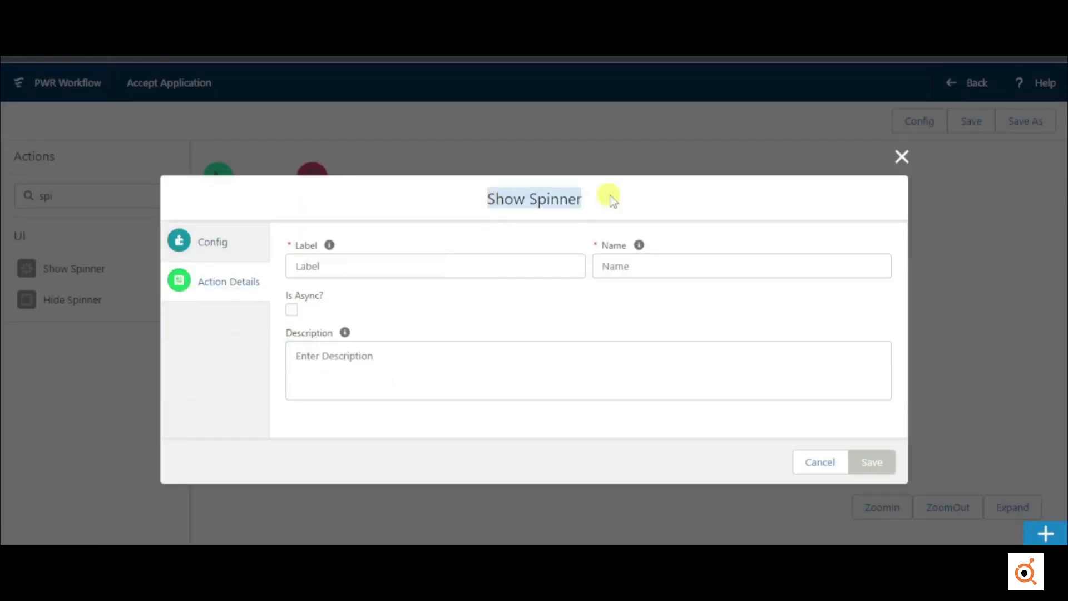
{"action": "left_click", "coordinate": [872, 462]}
Add a Hide Spinner action on the page header to the Accept Application workflow, labelled "Hide Spinner".
{"action": "left_click_drag", "start_coordinate": [566, 315], "coordinate": [566, 315]}
{"action": "left_click", "coordinate": [376, 325]}
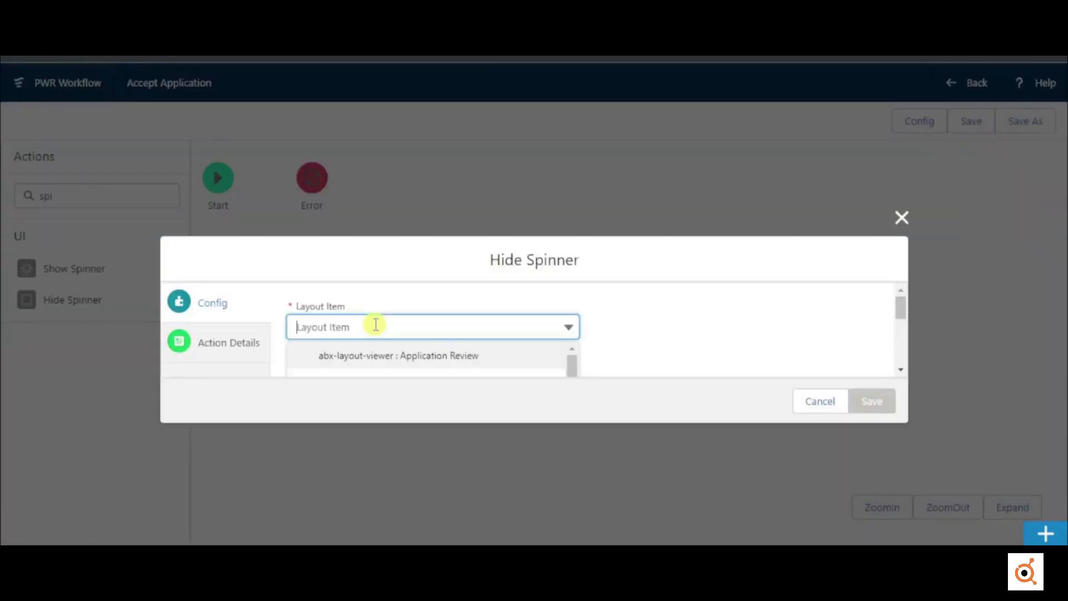
{"action": "type", "text": "hea"}
{"action": "left_click", "coordinate": [382, 355]}
{"action": "left_click", "coordinate": [241, 342]}
{"action": "left_click_drag", "start_coordinate": [488, 198], "coordinate": [568, 199]}
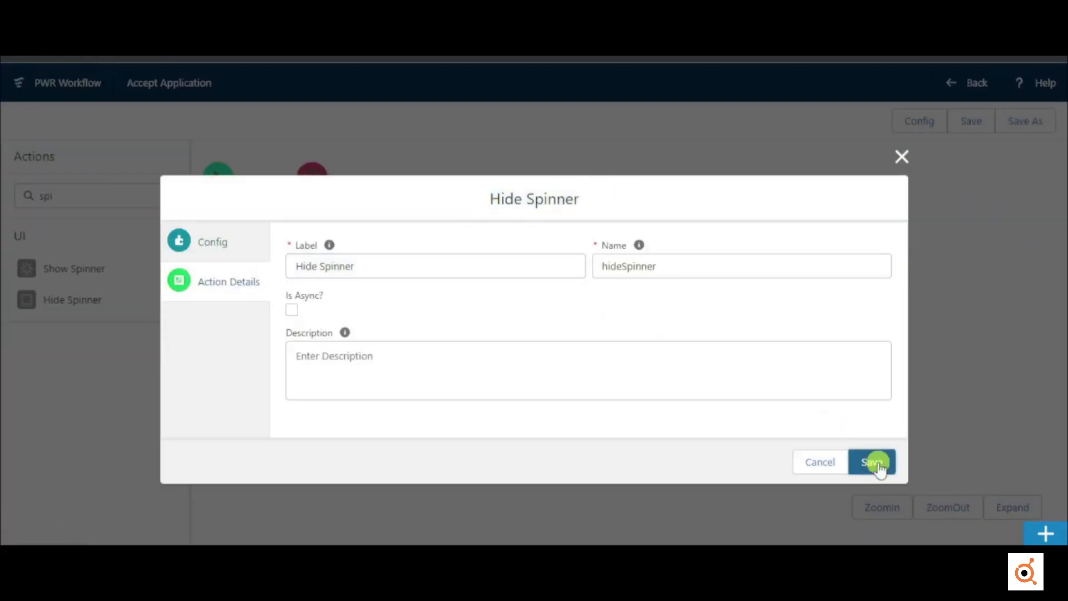
{"action": "left_click", "coordinate": [878, 464]}
Add an Assignment action with a condition that sets the application's Status field.
{"action": "type", "text": "ass"}
{"action": "left_click_drag", "start_coordinate": [70, 269], "coordinate": [394, 307]}
{"action": "left_click", "coordinate": [299, 314]}
{"action": "left_click", "coordinate": [301, 324]}
{"action": "left_click", "coordinate": [298, 353]}
{"action": "left_click", "coordinate": [316, 362]}
{"action": "type", "text": "sta"}
{"action": "left_click", "coordinate": [272, 392]}
{"action": "left_click", "coordinate": [273, 402]}
{"action": "left_click", "coordinate": [813, 449]}
Label the assignment action "Set Status" and save it.
{"action": "left_click", "coordinate": [229, 282]}
{"action": "left_click", "coordinate": [343, 271]}
{"action": "type", "text": "Set Status"}
{"action": "key", "text": "Tab"}
{"action": "left_click", "coordinate": [872, 462]}
Add an Update Records action for the application, labelled "Update Application".
{"action": "left_click", "coordinate": [83, 196]}
{"action": "left_click_drag", "start_coordinate": [437, 327], "coordinate": [473, 318]}
{"action": "left_click", "coordinate": [346, 303]}
{"action": "left_click", "coordinate": [344, 331]}
{"action": "left_click", "coordinate": [348, 352]}
{"action": "left_click", "coordinate": [345, 380]}
{"action": "left_click", "coordinate": [229, 282]}
{"action": "left_click", "coordinate": [337, 266]}
{"action": "type", "text": "Update Application"}
{"action": "key", "text": "Tab"}
{"action": "left_click", "coordinate": [885, 462]}
Add an Emit Event action labelled "Emit Event", connect the actions in sequence and save the Accept Application workflow.
{"action": "double_click", "coordinate": [156, 197]}
{"action": "type", "text": "em"}
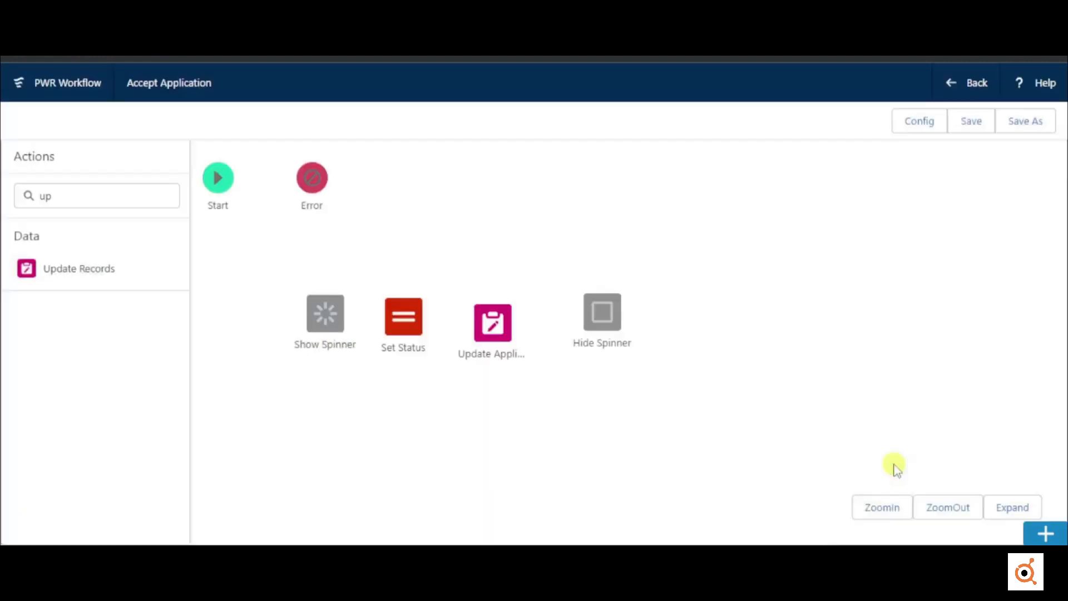
{"action": "left_click_drag", "start_coordinate": [67, 269], "coordinate": [658, 324]}
{"action": "left_click", "coordinate": [229, 281]}
{"action": "left_click", "coordinate": [872, 462]}
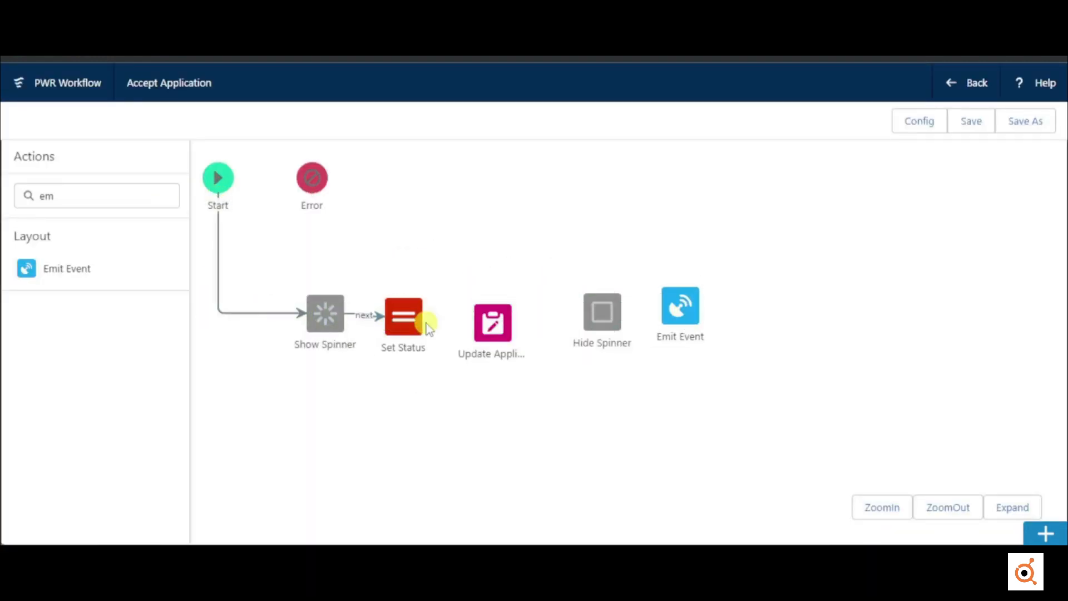
{"action": "left_click", "coordinate": [971, 121]}
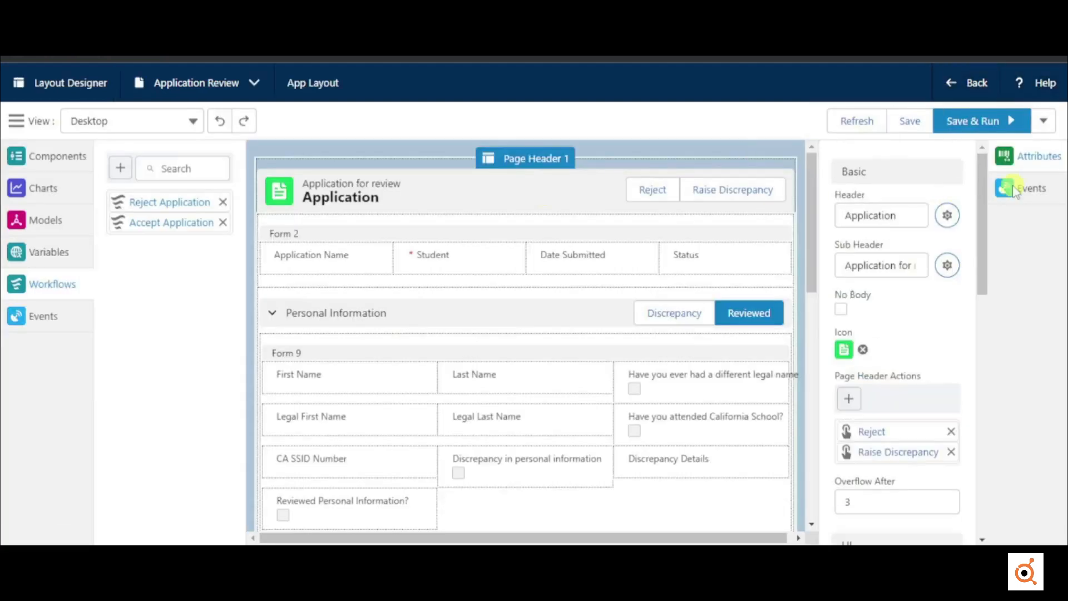
Assign the Reject Application workflow to the page header's Reject action.
{"action": "left_click", "coordinate": [1031, 189]}
{"action": "left_click", "coordinate": [909, 310]}
{"action": "type", "text": "fl"}
{"action": "left_click", "coordinate": [895, 338]}
{"action": "left_click", "coordinate": [374, 327]}
{"action": "left_click", "coordinate": [369, 356]}
{"action": "left_click", "coordinate": [978, 400]}
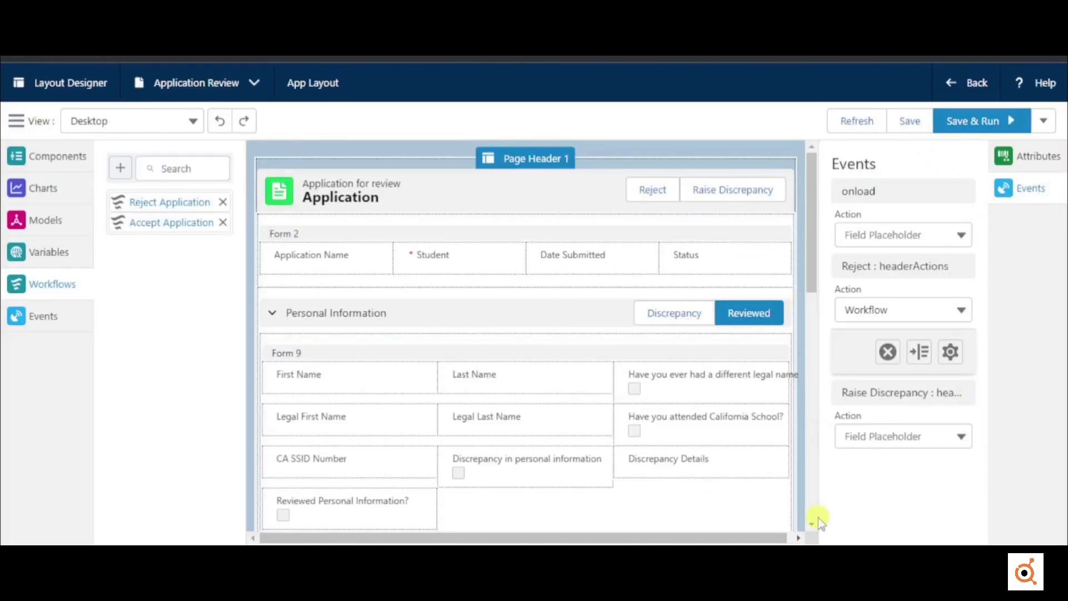
Assign the Reject Application workflow to the Reject action at the end of the application form.
{"action": "scroll", "coordinate": [690, 477], "scroll_direction": "down", "scroll_amount": 10}
{"action": "left_click", "coordinate": [619, 443]}
{"action": "left_click", "coordinate": [1031, 189]}
{"action": "left_click", "coordinate": [919, 310]}
{"action": "type", "text": "fl"}
{"action": "left_click", "coordinate": [913, 339]}
{"action": "left_click", "coordinate": [374, 327]}
{"action": "left_click", "coordinate": [369, 356]}
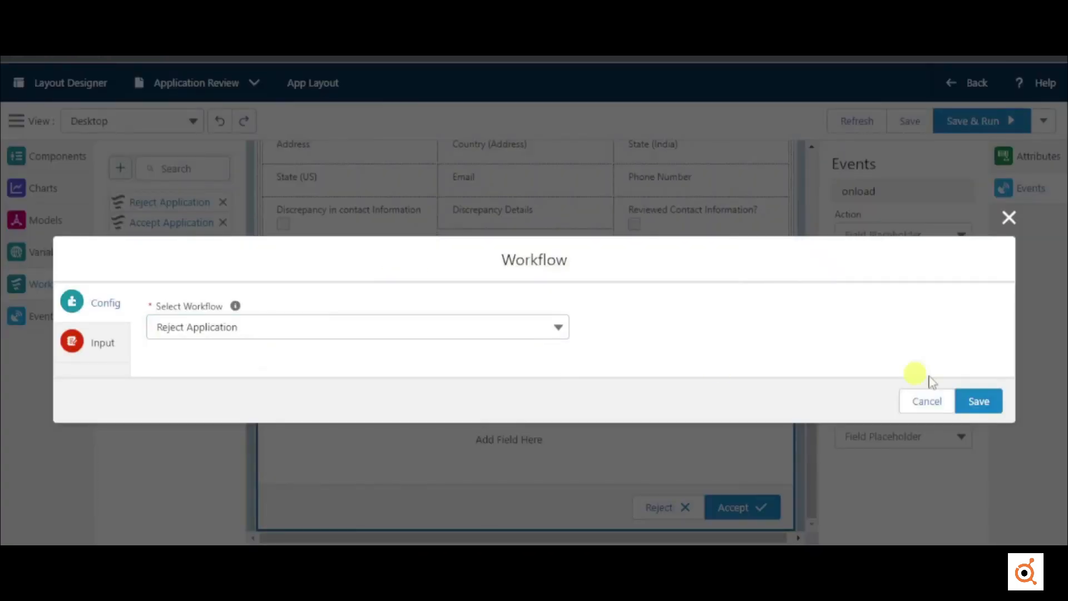
{"action": "left_click", "coordinate": [978, 401]}
Assign the Accept Application workflow to the form's Accept action and save the layout.
{"action": "left_click", "coordinate": [906, 436]}
{"action": "left_click", "coordinate": [902, 465]}
{"action": "left_click", "coordinate": [950, 478]}
{"action": "left_click", "coordinate": [384, 325]}
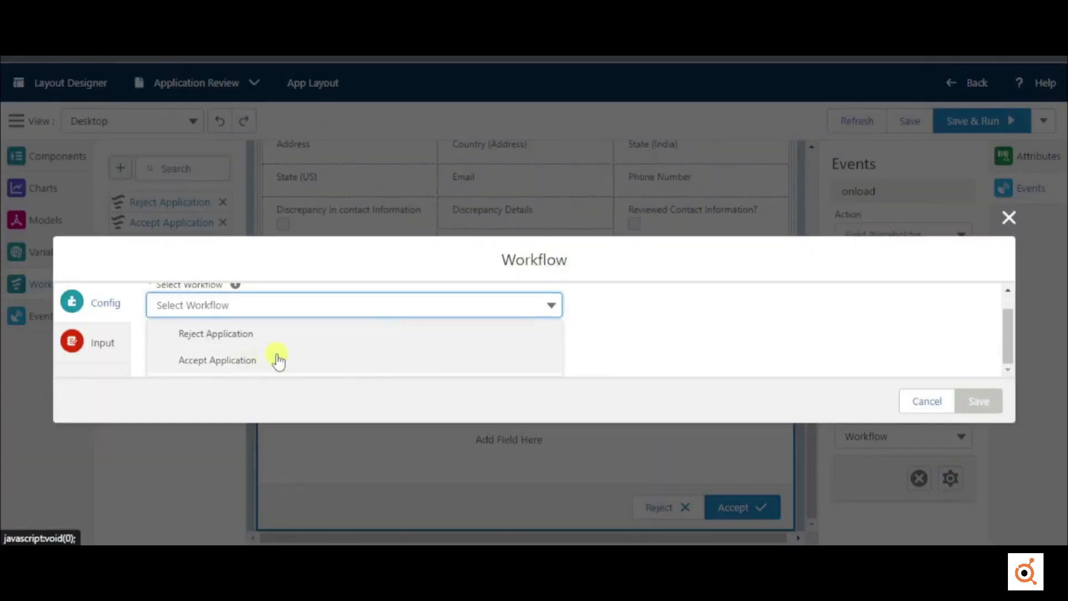
{"action": "left_click", "coordinate": [276, 358]}
{"action": "left_click", "coordinate": [978, 400]}
{"action": "left_click", "coordinate": [912, 121]}
Create a workflow labelled "Discrepancy in personal information".
{"action": "left_click", "coordinate": [124, 167]}
{"action": "left_click", "coordinate": [252, 309]}
{"action": "type", "text": "Discrepancy in personal information"}
{"action": "left_click", "coordinate": [873, 416]}
Add a popup action labelled "Close modal" to the workflow.
{"action": "type", "text": "po"}
{"action": "left_click_drag", "start_coordinate": [67, 269], "coordinate": [368, 320]}
{"action": "left_click", "coordinate": [350, 270]}
{"action": "type", "text": "Close modal"}
{"action": "key", "text": "Tab"}
{"action": "left_click", "coordinate": [873, 461]}
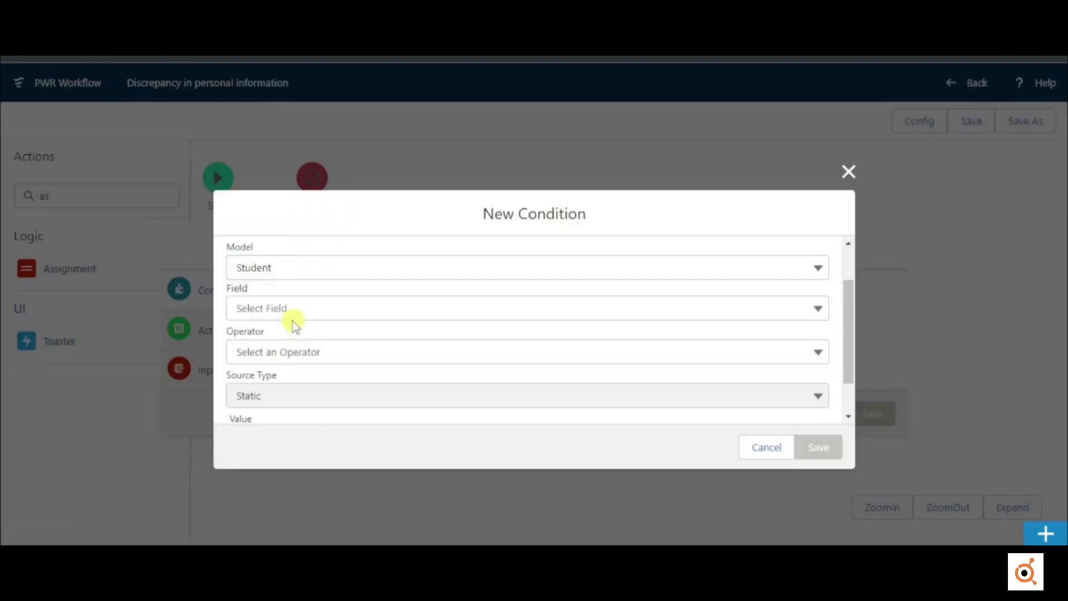
Add an assignment condition setting the Student model's "Discrepancy in personal information" field to true.
{"action": "scroll", "coordinate": [294, 323], "scroll_direction": "up", "scroll_amount": 1}
{"action": "left_click", "coordinate": [298, 365]}
{"action": "type", "text": "di"}
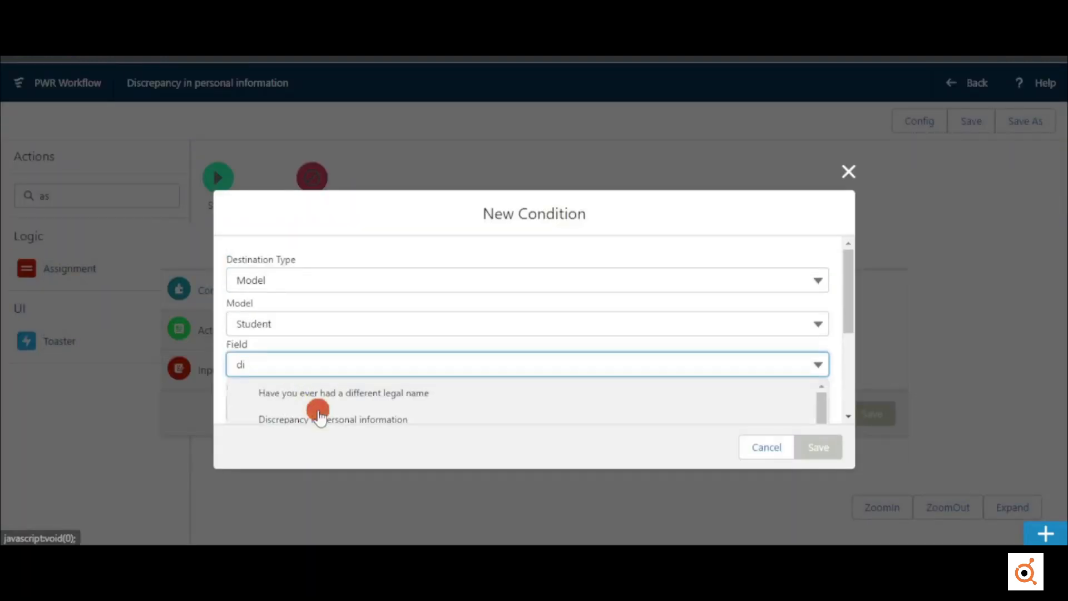
{"action": "left_click", "coordinate": [319, 416]}
{"action": "left_click", "coordinate": [272, 364]}
{"action": "left_click", "coordinate": [275, 391]}
{"action": "type", "text": "t"}
{"action": "left_click", "coordinate": [811, 450]}
Add a second assignment condition setting the application model's Status field to "Discrepancy Noted".
{"action": "left_click", "coordinate": [275, 281]}
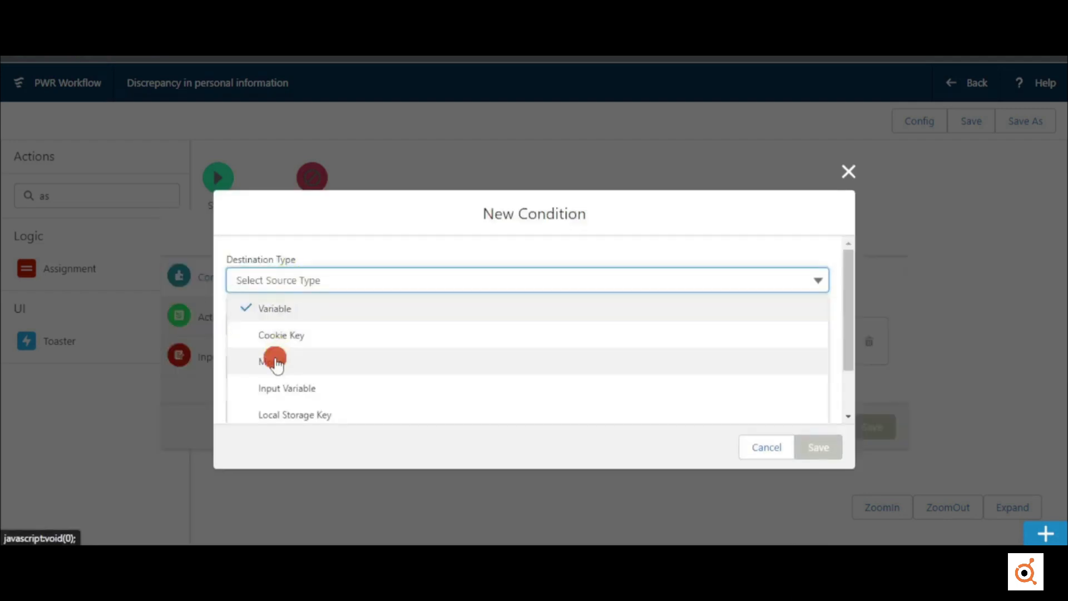
{"action": "left_click", "coordinate": [274, 362]}
{"action": "left_click", "coordinate": [283, 364]}
{"action": "type", "text": "s"}
{"action": "left_click", "coordinate": [278, 416]}
{"action": "left_click", "coordinate": [271, 305]}
{"action": "left_click", "coordinate": [280, 389]}
{"action": "type", "text": "Discrepancy Noted"}
{"action": "left_click", "coordinate": [819, 447]}
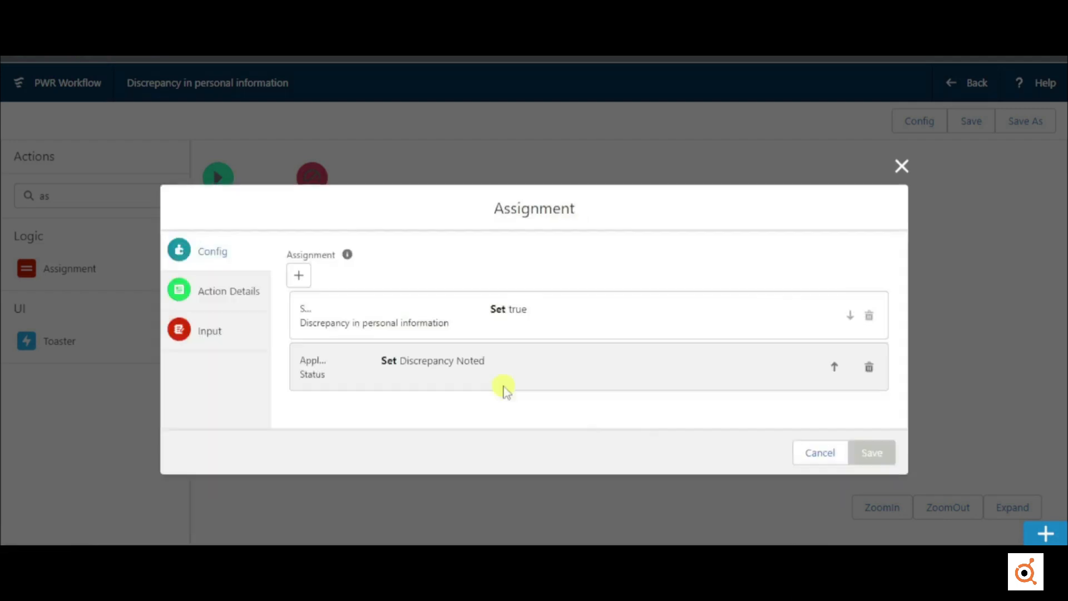
Label the assignment action "Assign Status" and save it.
{"action": "left_click", "coordinate": [229, 291]}
{"action": "left_click", "coordinate": [434, 266]}
{"action": "type", "text": "Assign Status"}
{"action": "key", "text": "Tab"}
{"action": "left_click", "coordinate": [870, 473]}
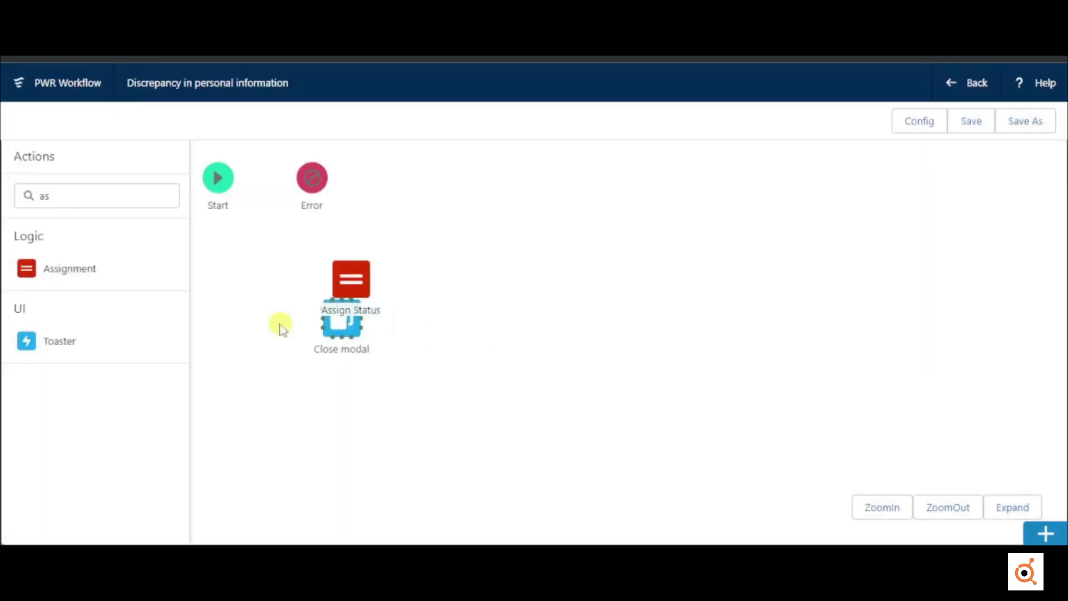
Add an Update Records action beside Assign Status, with Model as its source type and the applicant's model selected.
{"action": "left_click", "coordinate": [86, 206]}
{"action": "key", "text": "ctrl+a"}
{"action": "type", "text": "upd"}
{"action": "left_click_drag", "start_coordinate": [21, 273], "coordinate": [449, 315]}
{"action": "left_click", "coordinate": [327, 232]}
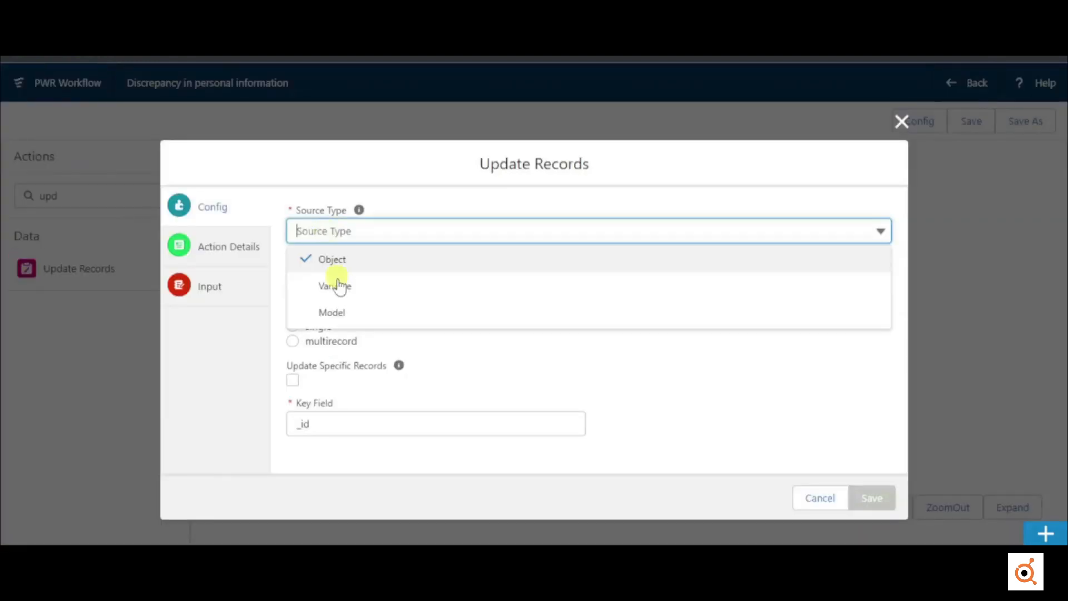
{"action": "left_click", "coordinate": [333, 313]}
{"action": "left_click", "coordinate": [332, 351]}
{"action": "left_click", "coordinate": [334, 389]}
Label the Update Records action "Update applicant profile" and save it.
{"action": "left_click", "coordinate": [228, 316]}
{"action": "left_click", "coordinate": [345, 270]}
{"action": "type", "text": "U"}
{"action": "type", "text": "nt profile"}
{"action": "key", "text": "Tab"}
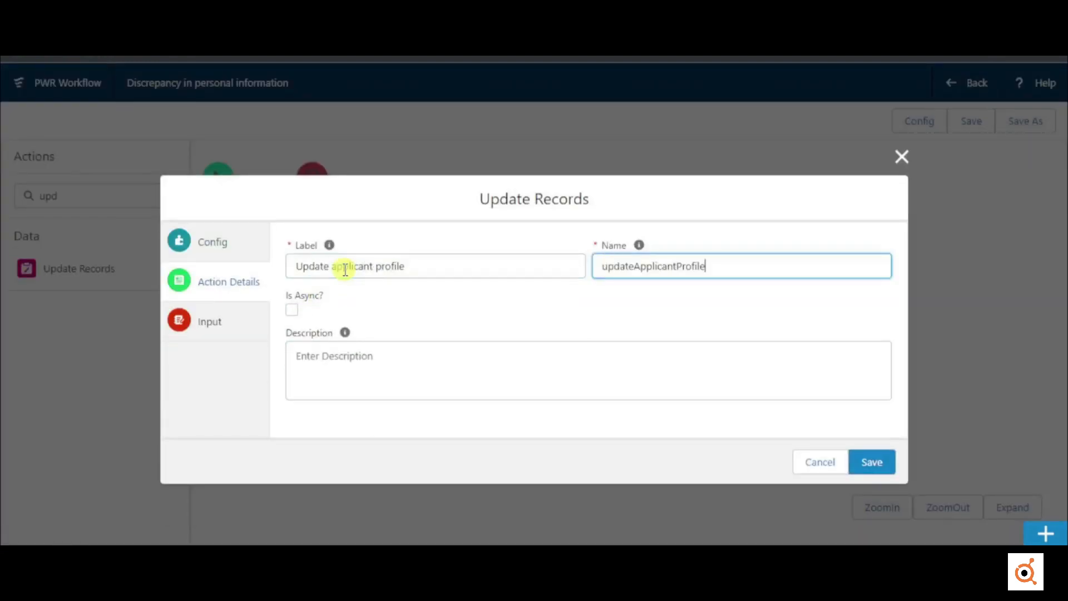
{"action": "left_click", "coordinate": [872, 462]}
Add another Update Records action with a Model source, labelled "update application status".
{"action": "left_click_drag", "start_coordinate": [76, 268], "coordinate": [539, 313]}
{"action": "left_click", "coordinate": [332, 232]}
{"action": "left_click", "coordinate": [333, 313]}
{"action": "left_click", "coordinate": [332, 351]}
{"action": "left_click", "coordinate": [229, 318]}
{"action": "left_click", "coordinate": [338, 261]}
{"action": "type", "text": "update application status"}
{"action": "key", "text": "Tab"}
{"action": "left_click", "coordinate": [872, 462]}
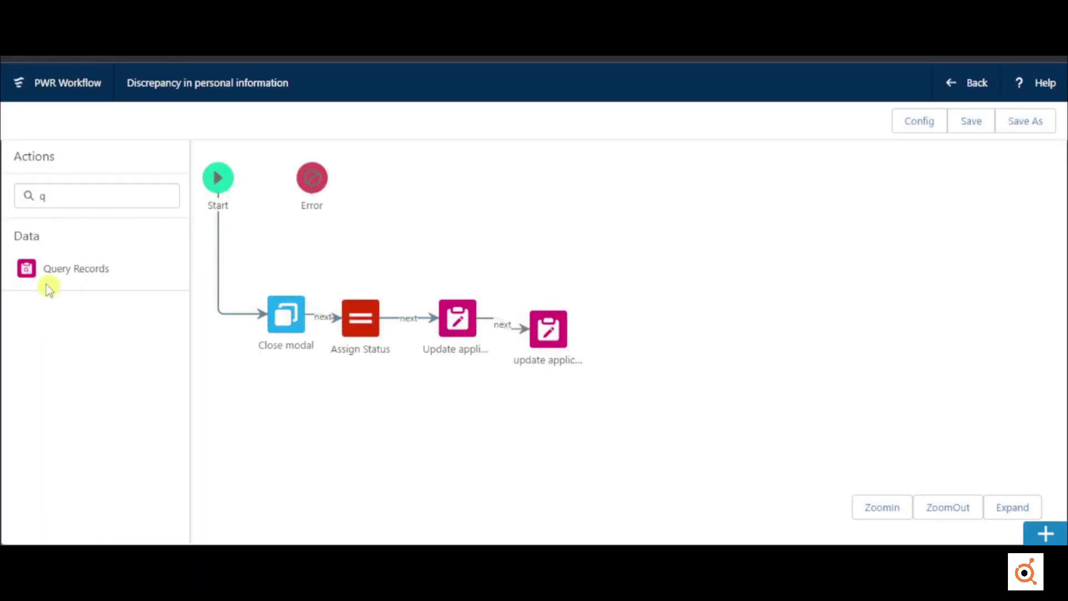
Add a Query Records action labelled "Query Applicant record" and save the workflow.
{"action": "left_click_drag", "start_coordinate": [72, 273], "coordinate": [494, 277]}
{"action": "left_click", "coordinate": [332, 208]}
{"action": "left_click", "coordinate": [333, 233]}
{"action": "left_click", "coordinate": [229, 315]}
{"action": "left_click", "coordinate": [341, 266]}
{"action": "type", "text": "Query Applicant record"}
{"action": "key", "text": "Tab"}
{"action": "left_click", "coordinate": [872, 463]}
{"action": "left_click", "coordinate": [968, 123]}
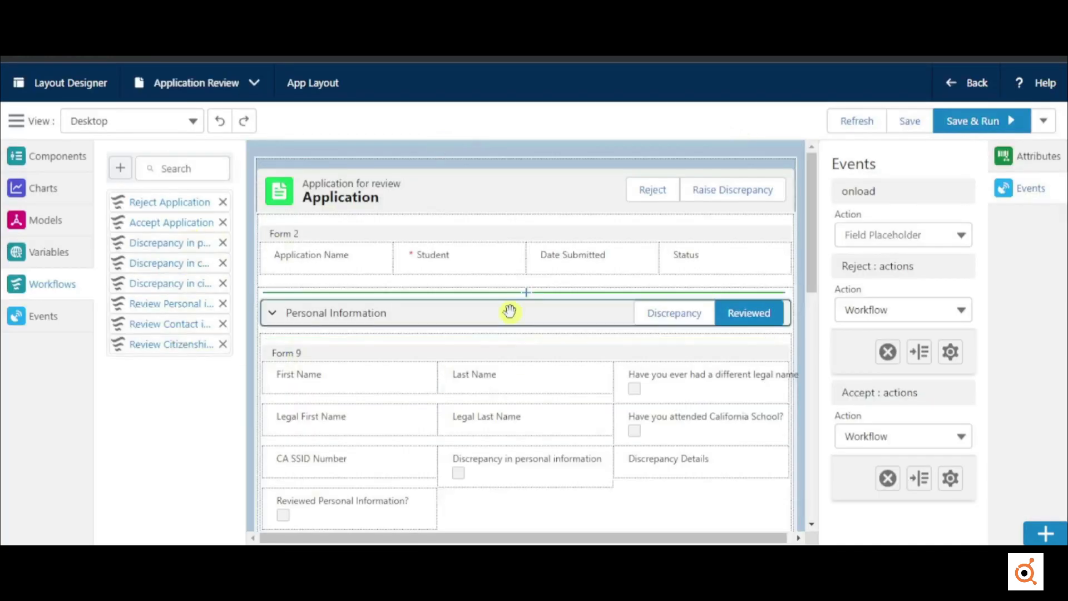
Assign the "Review Personal information" workflow to the Personal Information section's Reviewed action.
{"action": "left_click", "coordinate": [510, 312]}
{"action": "left_click", "coordinate": [896, 382]}
{"action": "type", "text": "work"}
{"action": "left_click", "coordinate": [892, 411]}
{"action": "left_click", "coordinate": [952, 428]}
{"action": "left_click", "coordinate": [389, 327]}
{"action": "type", "text": "rsonal information"}
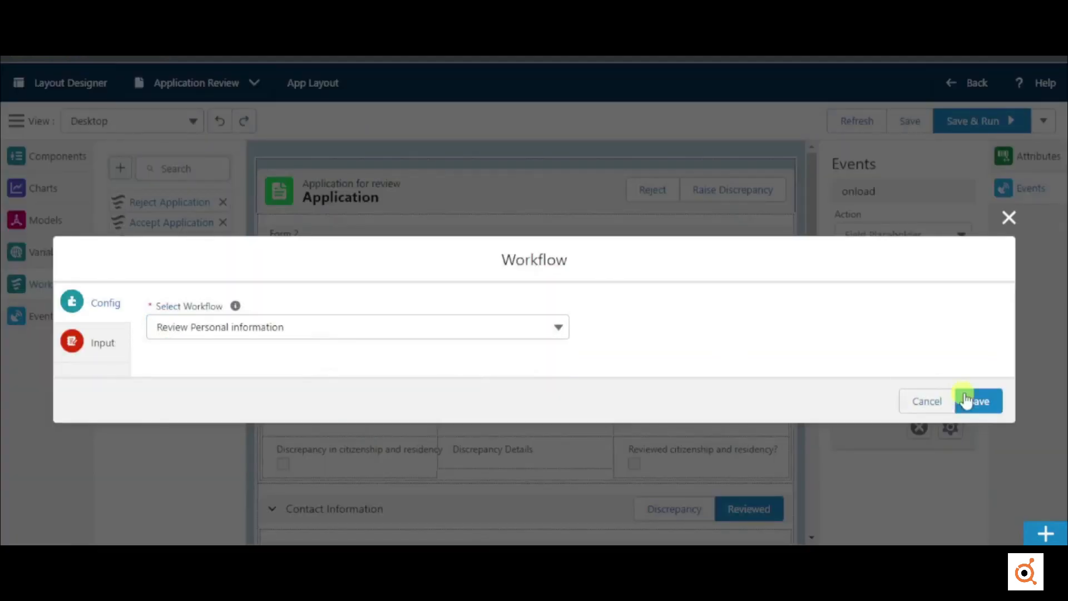
{"action": "left_click", "coordinate": [967, 399]}
Assign the citizenship review workflow to the Reviewed action of the citizenship and residency section.
{"action": "left_click", "coordinate": [499, 357]}
{"action": "left_click", "coordinate": [896, 383]}
{"action": "left_click", "coordinate": [902, 412]}
{"action": "left_click", "coordinate": [951, 428]}
{"action": "left_click", "coordinate": [480, 328]}
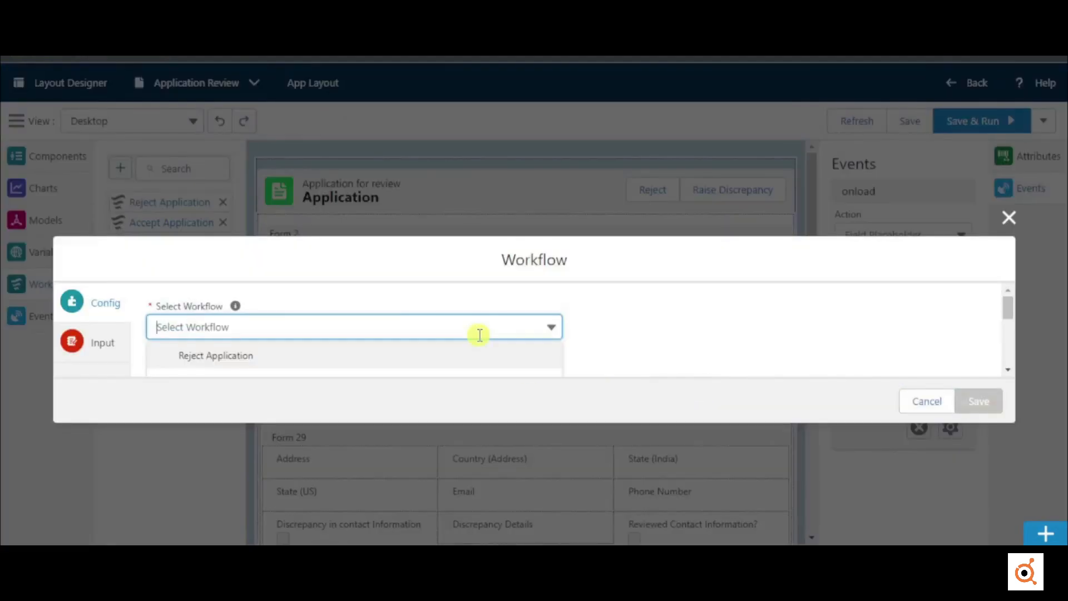
{"action": "left_click", "coordinate": [405, 370]}
{"action": "left_click", "coordinate": [978, 401]}
Assign the "Review Contact information" workflow to the Contact Information section's Reviewed action and save the layout.
{"action": "left_click", "coordinate": [502, 397]}
{"action": "left_click", "coordinate": [899, 383]}
{"action": "type", "text": "wo"}
{"action": "left_click", "coordinate": [902, 413]}
{"action": "left_click", "coordinate": [951, 428]}
{"action": "left_click", "coordinate": [528, 360]}
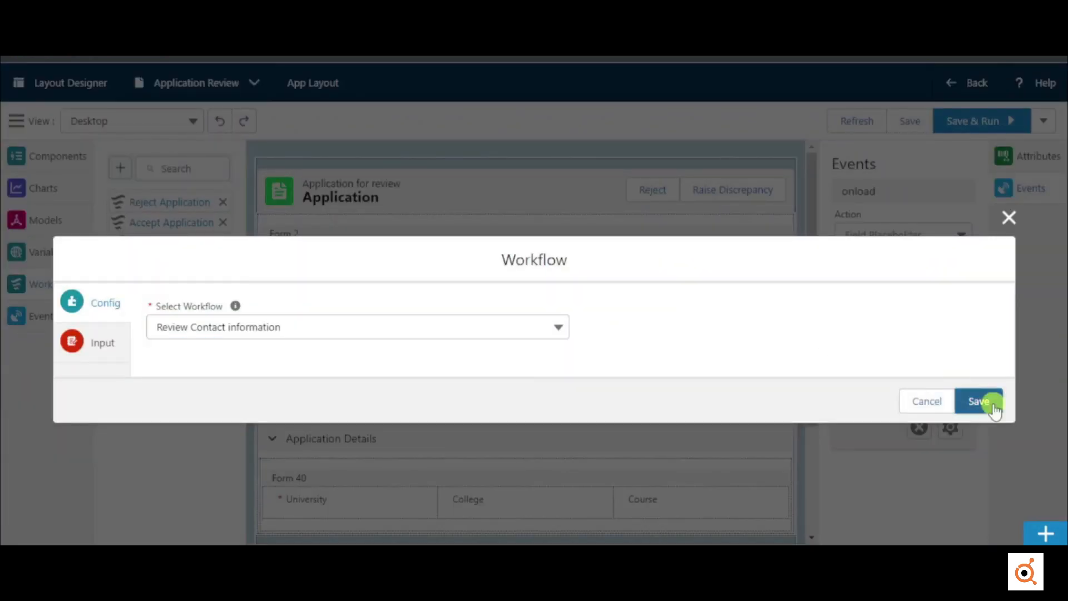
{"action": "left_click", "coordinate": [979, 402]}
{"action": "left_click", "coordinate": [910, 121]}
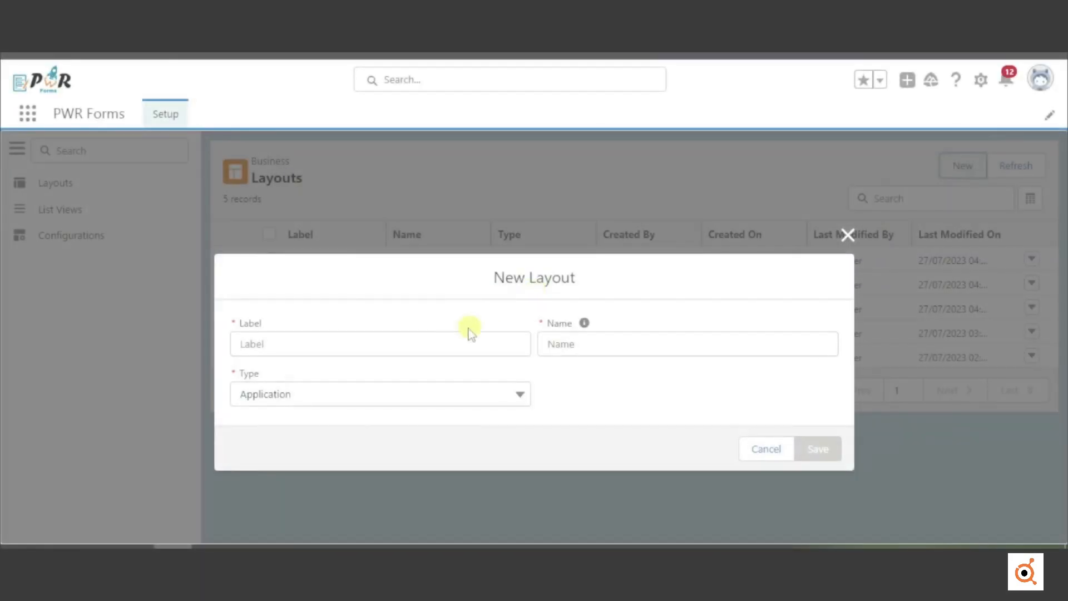
Create a new Record layout labelled "Raise Discrepancy", choose its object and save it.
{"action": "type", "text": "Raise Discrepancy"}
{"action": "left_click", "coordinate": [423, 354]}
{"action": "left_click", "coordinate": [374, 405]}
{"action": "left_click", "coordinate": [597, 389]}
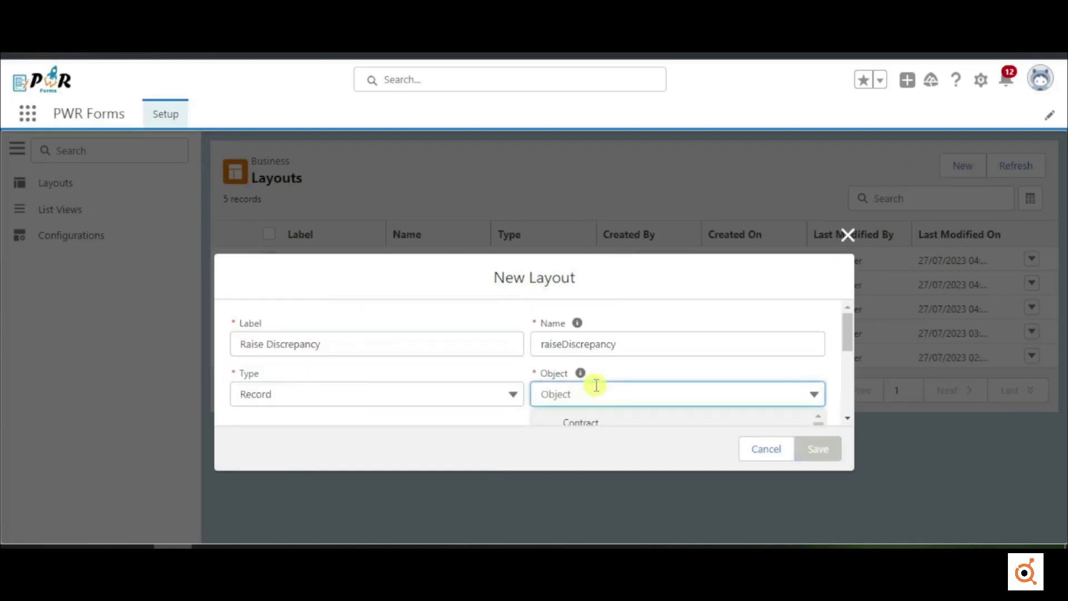
{"action": "scroll", "coordinate": [597, 385], "scroll_direction": "down", "scroll_amount": 1}
{"action": "left_click", "coordinate": [601, 402]}
{"action": "left_click", "coordinate": [818, 449]}
Add the personal information, citizenship and residency, and contact information discrepancy checkbox fields to the form.
{"action": "left_click", "coordinate": [640, 228]}
{"action": "left_click", "coordinate": [174, 160]}
{"action": "type", "text": "d"}
{"action": "left_click", "coordinate": [176, 299]}
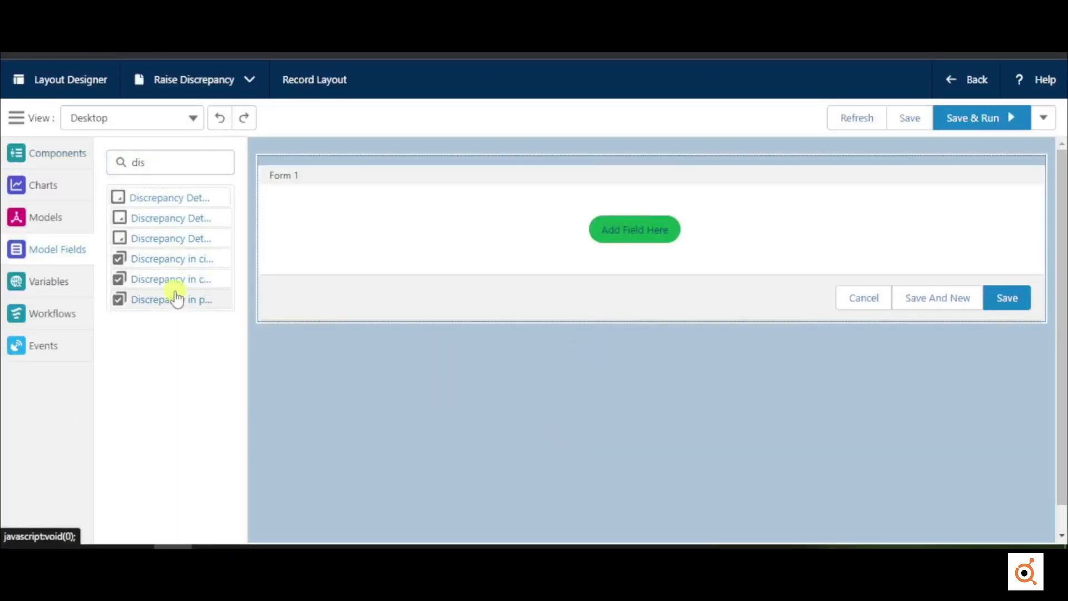
{"action": "left_click", "coordinate": [176, 260]}
{"action": "left_click", "coordinate": [176, 280]}
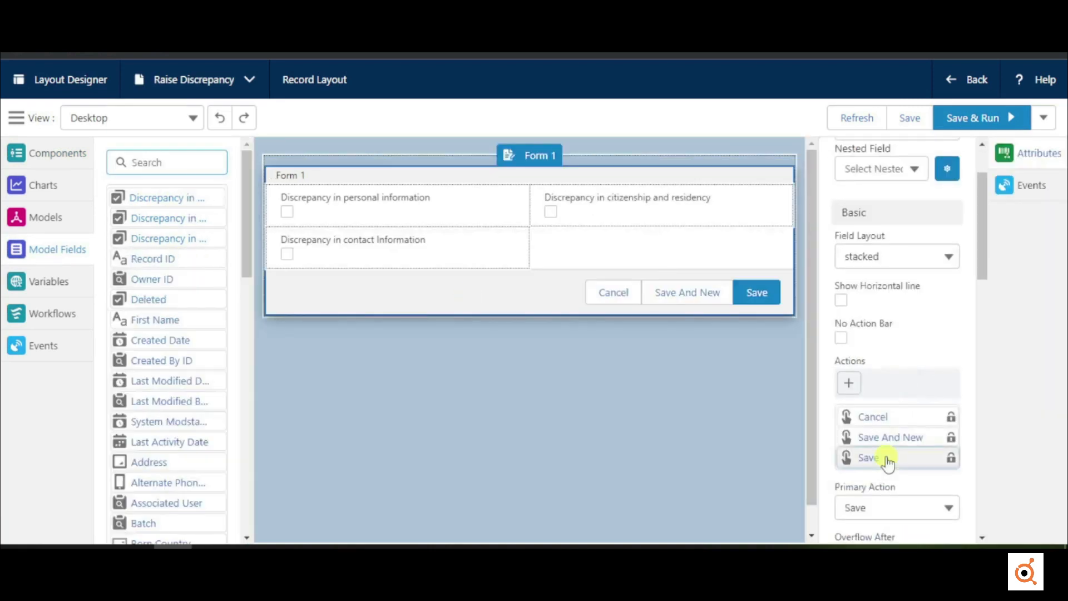
Hide the form's default Save and Save And New actions.
{"action": "left_click", "coordinate": [949, 458]}
{"action": "left_click", "coordinate": [182, 409]}
{"action": "left_click", "coordinate": [873, 483]}
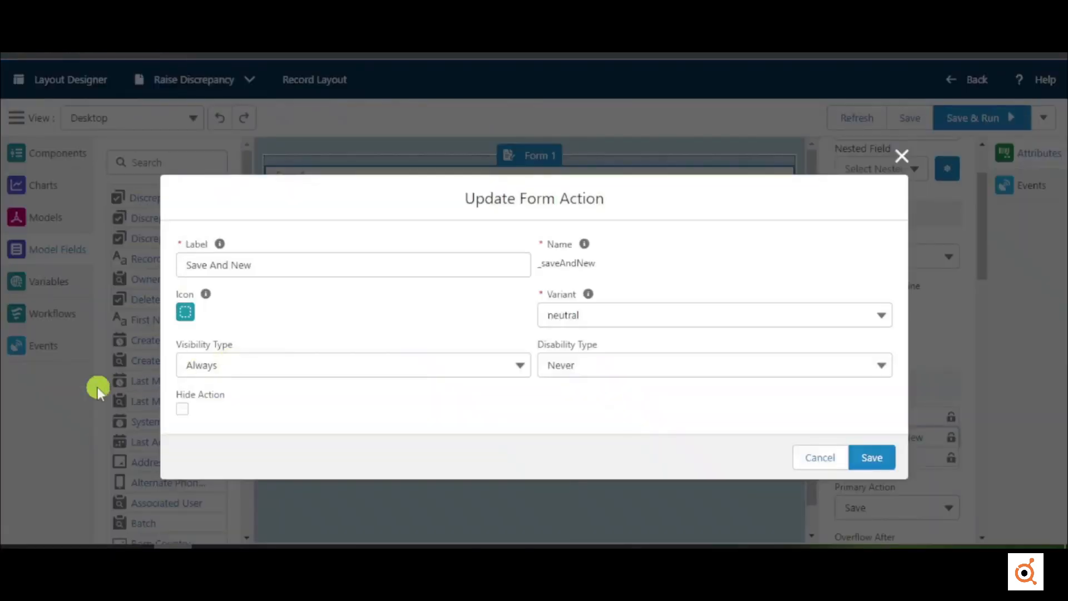
{"action": "left_click", "coordinate": [182, 409]}
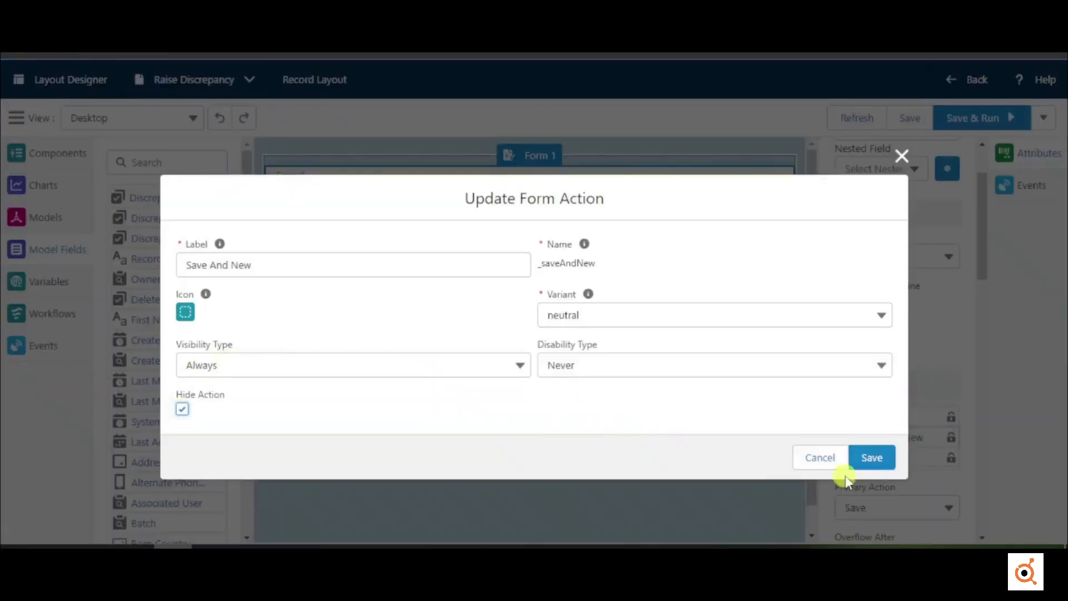
{"action": "left_click", "coordinate": [872, 457]}
Create a form action labelled "Send" and set its variant to brand.
{"action": "left_click", "coordinate": [850, 386]}
{"action": "left_click", "coordinate": [383, 282]}
{"action": "type", "text": "Send"}
{"action": "left_click", "coordinate": [872, 439]}
{"action": "left_click", "coordinate": [869, 478]}
{"action": "left_click", "coordinate": [701, 334]}
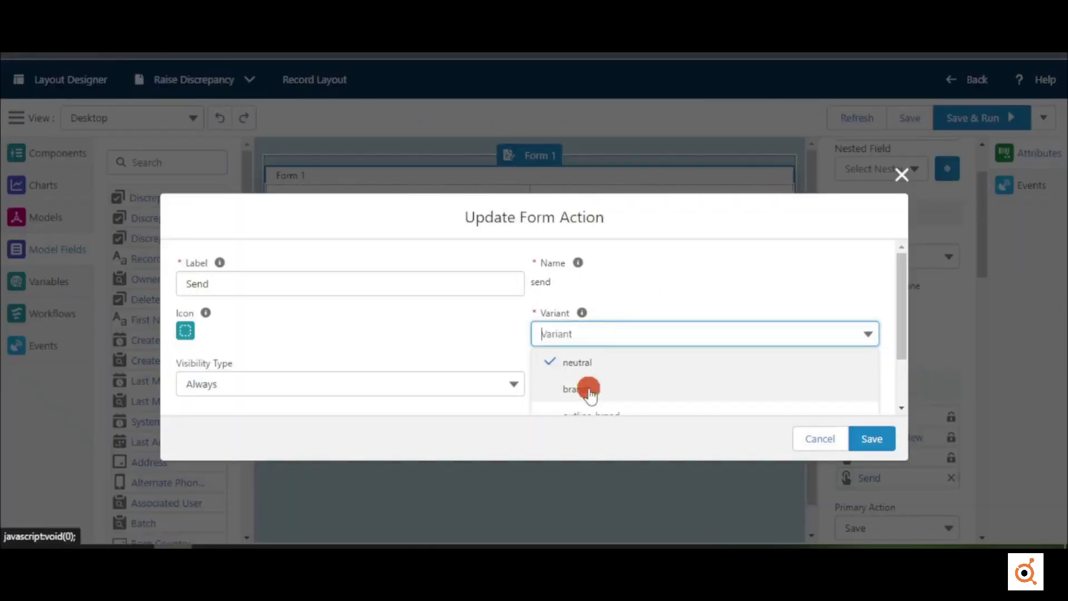
{"action": "left_click", "coordinate": [589, 390]}
{"action": "left_click", "coordinate": [872, 439]}
Attach a Workflow action to the form's Send action and save its configuration.
{"action": "left_click", "coordinate": [1031, 186]}
{"action": "scroll", "coordinate": [927, 432], "scroll_direction": "down", "scroll_amount": 8}
{"action": "left_click", "coordinate": [889, 496]}
{"action": "type", "text": "fl"}
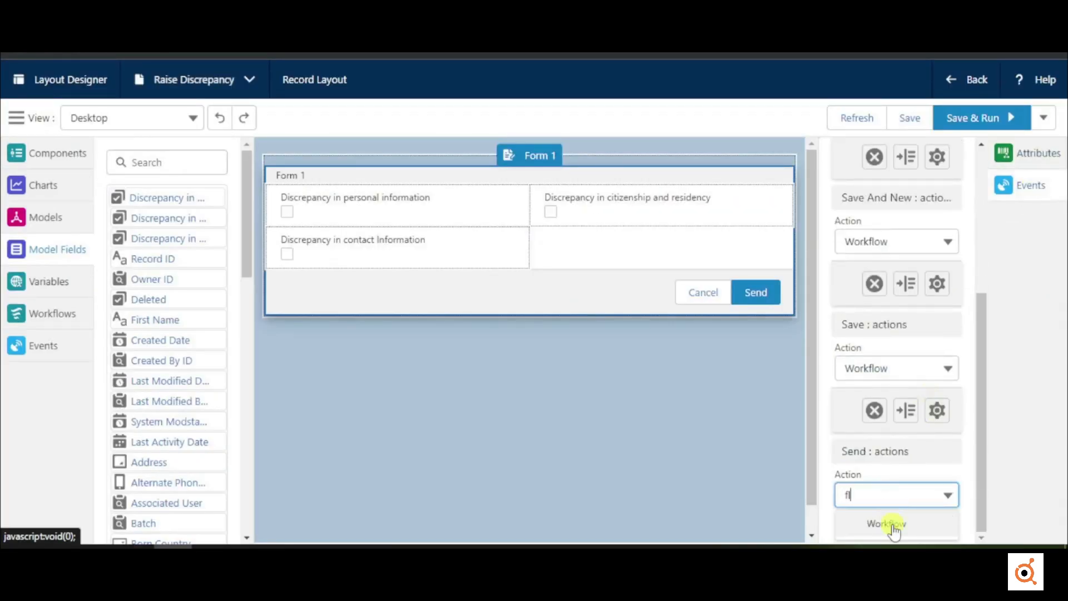
{"action": "left_click", "coordinate": [891, 525]}
{"action": "left_click", "coordinate": [362, 324]}
{"action": "left_click", "coordinate": [363, 352]}
{"action": "left_click", "coordinate": [975, 396]}
Add the Discrepancy Details fields for personal, citizen and contact information beside their matching discrepancy checkboxes.
{"action": "left_click", "coordinate": [143, 162]}
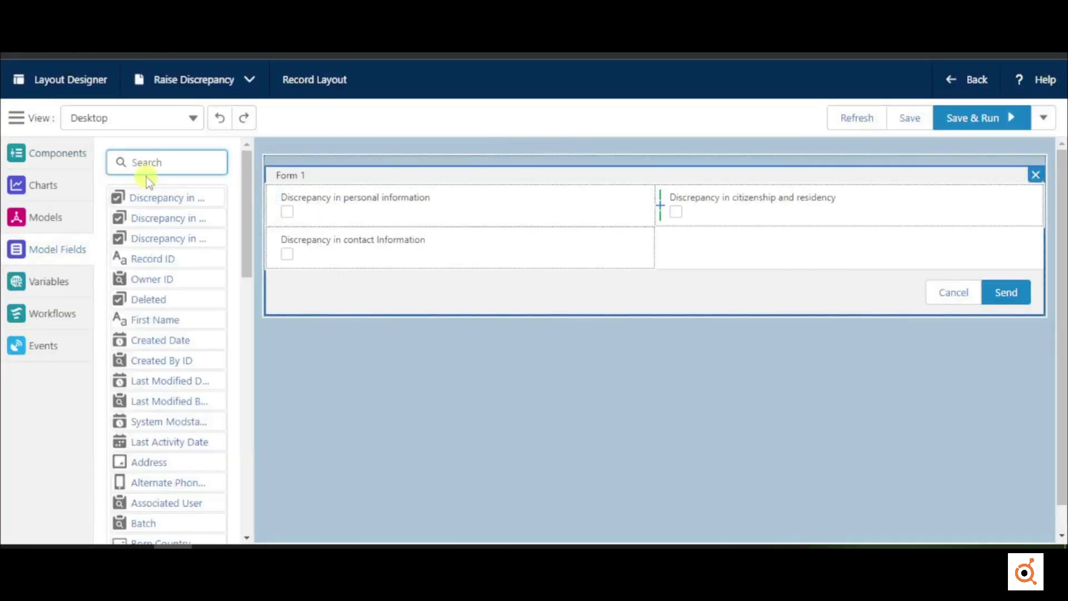
{"action": "type", "text": "per"}
{"action": "left_click_drag", "start_coordinate": [172, 226], "coordinate": [489, 269]}
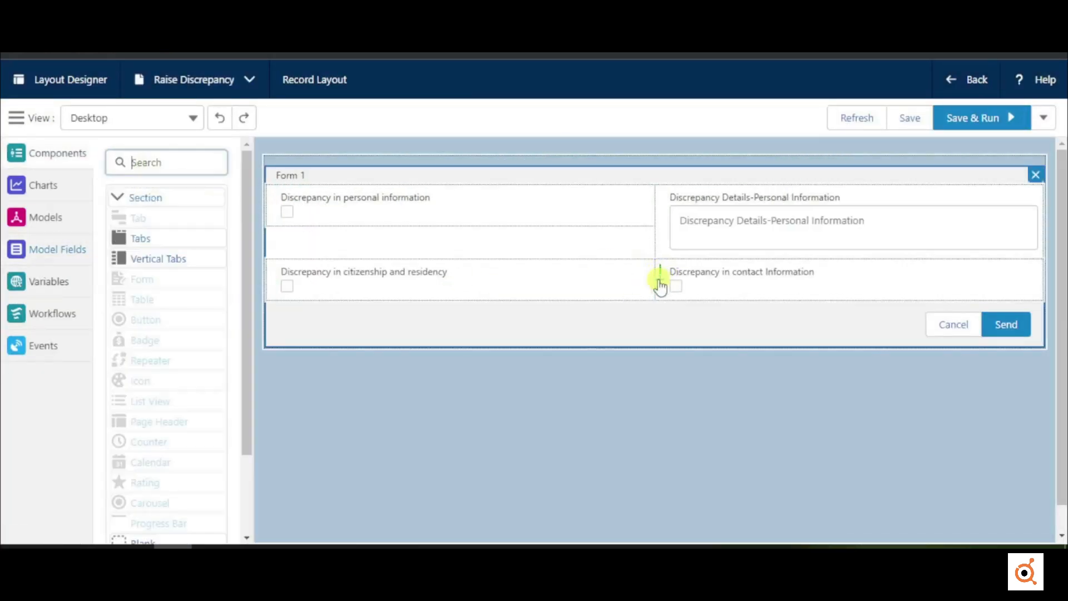
{"action": "left_click", "coordinate": [57, 250]}
{"action": "left_click", "coordinate": [136, 165]}
{"action": "type", "text": "citi"}
{"action": "left_click", "coordinate": [167, 217]}
{"action": "double_click", "coordinate": [144, 162]}
{"action": "type", "text": "cont"}
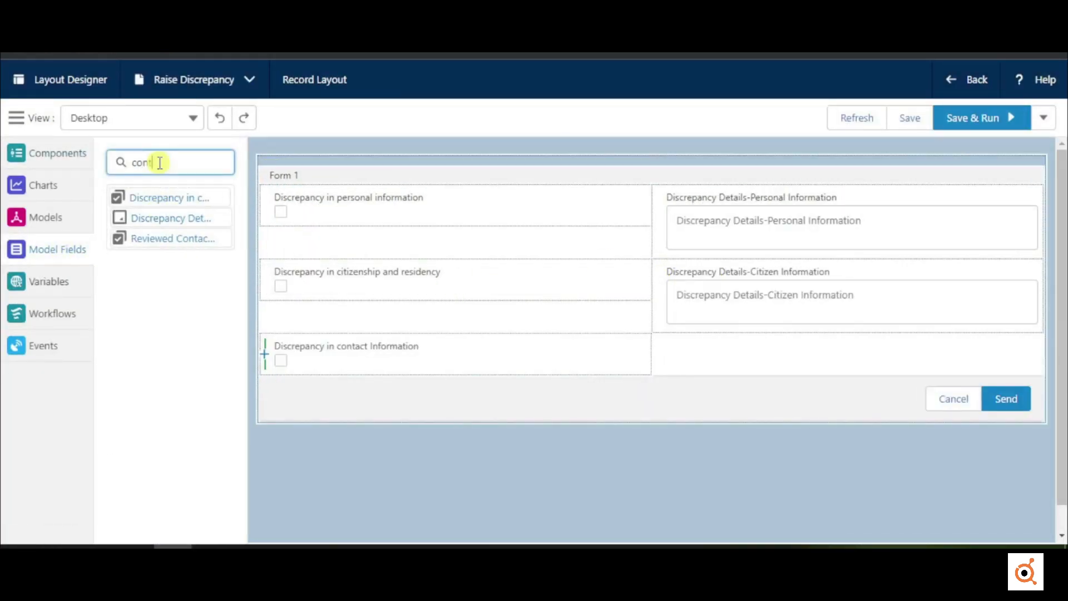
{"action": "left_click", "coordinate": [173, 218]}
Set the visibility type of the Discrepancy Details-Personal Information field to Conditional.
{"action": "left_click", "coordinate": [792, 222]}
{"action": "left_click_drag", "start_coordinate": [1000, 381], "coordinate": [1001, 386]}
{"action": "left_click", "coordinate": [935, 339]}
{"action": "left_click", "coordinate": [896, 374]}
Add a visibility condition on the Discrepancy in personal information field with the static value true.
{"action": "left_click", "coordinate": [937, 385]}
{"action": "left_click", "coordinate": [429, 279]}
{"action": "left_click", "coordinate": [356, 312]}
{"action": "left_click", "coordinate": [329, 363]}
{"action": "left_click", "coordinate": [311, 384]}
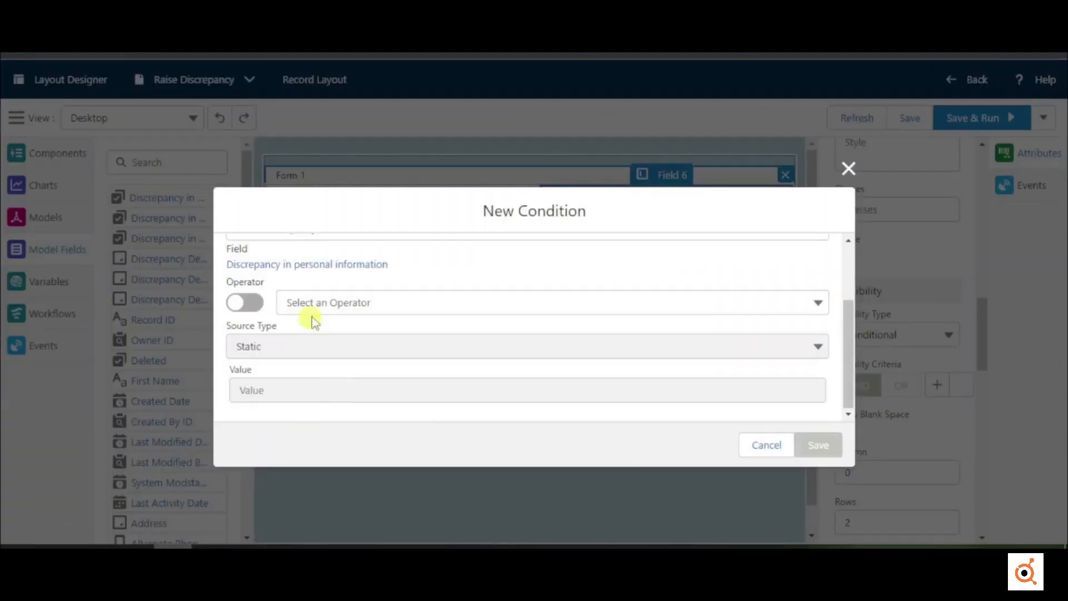
{"action": "left_click", "coordinate": [313, 304]}
{"action": "left_click", "coordinate": [312, 337]}
{"action": "left_click", "coordinate": [313, 390]}
{"action": "type", "text": "true"}
{"action": "left_click", "coordinate": [808, 445]}
Save the Raise Discrepancy layout.
{"action": "left_click", "coordinate": [909, 118]}
{"action": "left_click", "coordinate": [1046, 93]}
{"action": "scroll", "coordinate": [837, 311], "scroll_direction": "down", "scroll_amount": 3}
{"action": "left_click", "coordinate": [841, 311]}
{"action": "left_click", "coordinate": [909, 118]}
{"action": "left_click", "coordinate": [1046, 93]}
Open the Query Record workflow and place an Assignment action above the link between Query Model and Hide Spinner.
{"action": "left_click", "coordinate": [662, 146]}
{"action": "left_click", "coordinate": [68, 285]}
{"action": "left_click", "coordinate": [157, 236]}
{"action": "left_click_drag", "start_coordinate": [33, 267], "coordinate": [642, 259]}
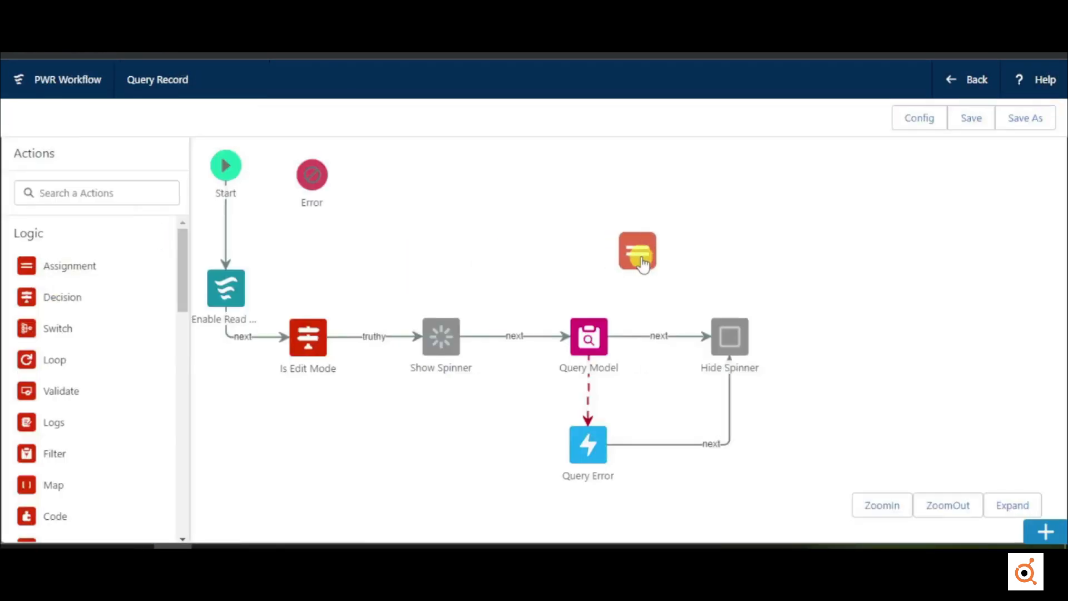
Configure the assignment to set the Discrepancy in personal information field to the static value true.
{"action": "left_click", "coordinate": [287, 277]}
{"action": "left_click", "coordinate": [282, 359]}
{"action": "left_click", "coordinate": [286, 321]}
{"action": "left_click", "coordinate": [287, 351]}
{"action": "left_click", "coordinate": [270, 304]}
{"action": "left_click", "coordinate": [271, 334]}
{"action": "left_click", "coordinate": [287, 391]}
{"action": "type", "text": "tru"}
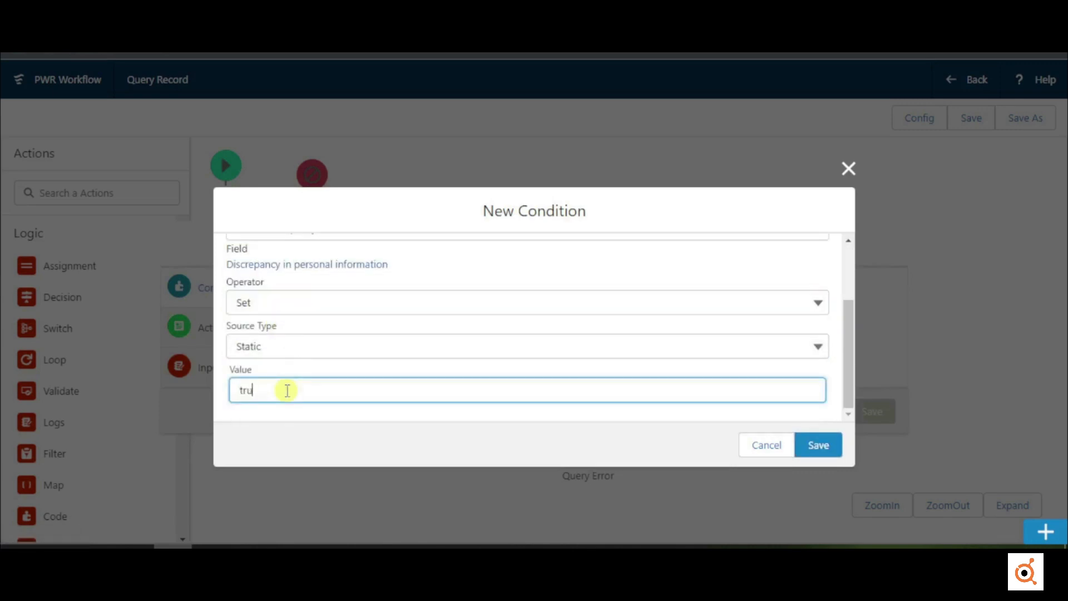
{"action": "type", "text": "e"}
{"action": "left_click", "coordinate": [818, 445]}
Label the assignment action "Set Discrepancy" and save it.
{"action": "left_click", "coordinate": [228, 279]}
{"action": "left_click", "coordinate": [321, 272]}
{"action": "type", "text": "Set Discrepancy"}
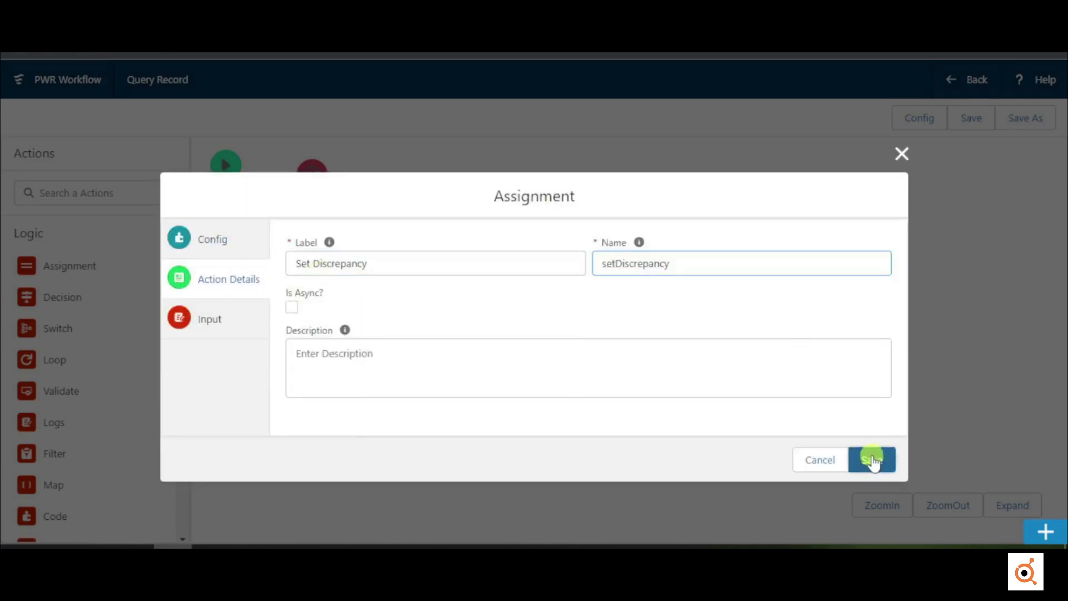
{"action": "left_click", "coordinate": [872, 460]}
Connect Set Discrepancy between Query Model and Hide Spinner, saving both the workflow and the layout.
{"action": "mouse_move", "coordinate": [706, 334]}
{"action": "left_mouse_down"}
{"action": "mouse_move", "coordinate": [620, 262]}
{"action": "mouse_move", "coordinate": [712, 336]}
{"action": "left_mouse_up"}
{"action": "left_click", "coordinate": [975, 118]}
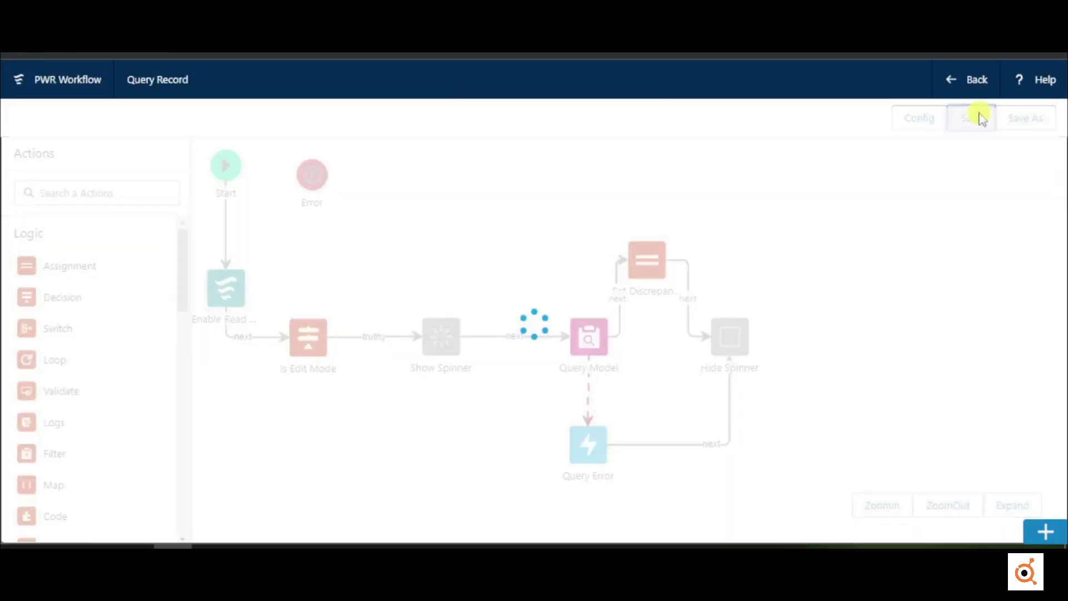
{"action": "left_click", "coordinate": [1048, 93]}
{"action": "left_click", "coordinate": [968, 80]}
{"action": "left_click", "coordinate": [911, 121]}
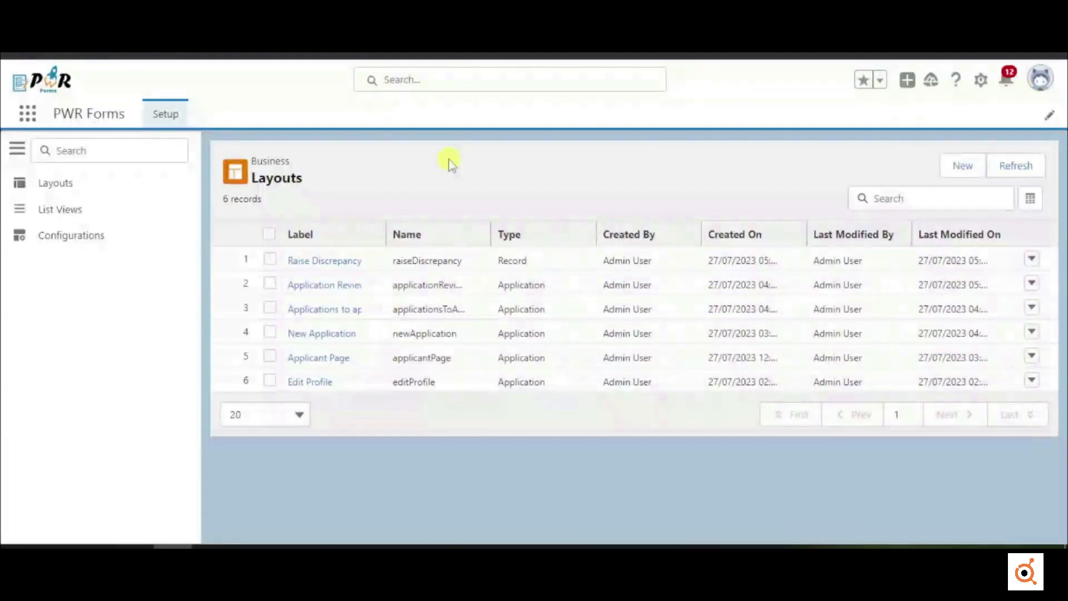
Create a Record layout labelled "Raise Discrepancy-Personal information" based on the student object.
{"action": "left_click", "coordinate": [959, 165]}
{"action": "left_click", "coordinate": [423, 341]}
{"action": "type", "text": "Raise Discrepancy-Personal information"}
{"action": "left_click", "coordinate": [356, 393]}
{"action": "left_click", "coordinate": [344, 408]}
{"action": "left_click", "coordinate": [599, 392]}
{"action": "type", "text": "stude"}
{"action": "scroll", "coordinate": [599, 392], "scroll_direction": "down", "scroll_amount": 1}
{"action": "left_click", "coordinate": [596, 409]}
{"action": "left_click", "coordinate": [818, 449]}
Add the Discrepancy Details-Personal Information field to the form, spanning its full width.
{"action": "left_click", "coordinate": [644, 195]}
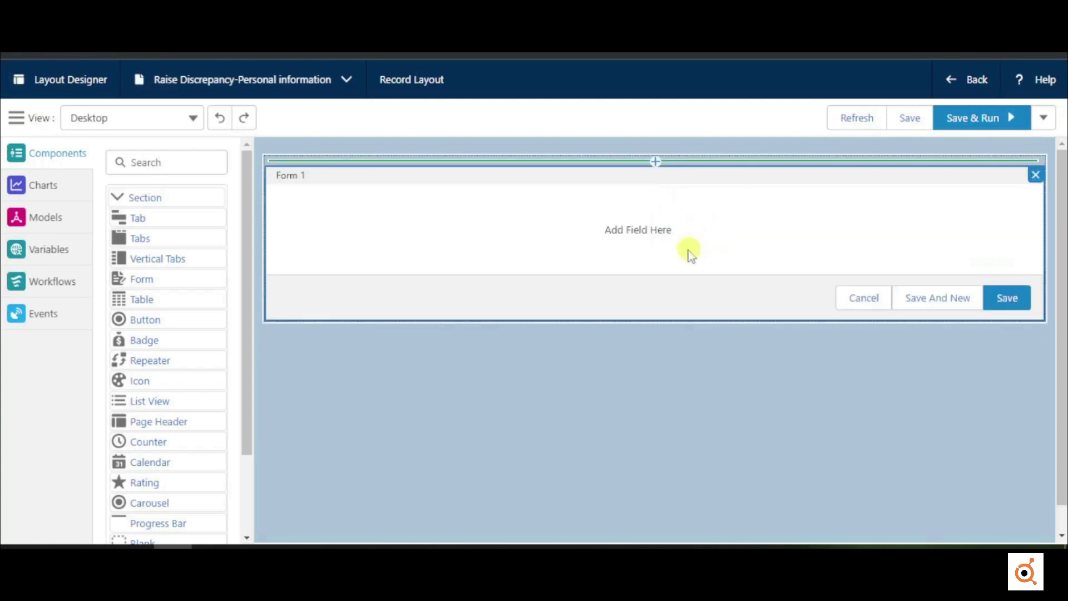
{"action": "left_click", "coordinate": [635, 239]}
{"action": "left_click", "coordinate": [513, 230]}
{"action": "left_click", "coordinate": [57, 250]}
{"action": "type", "text": "per"}
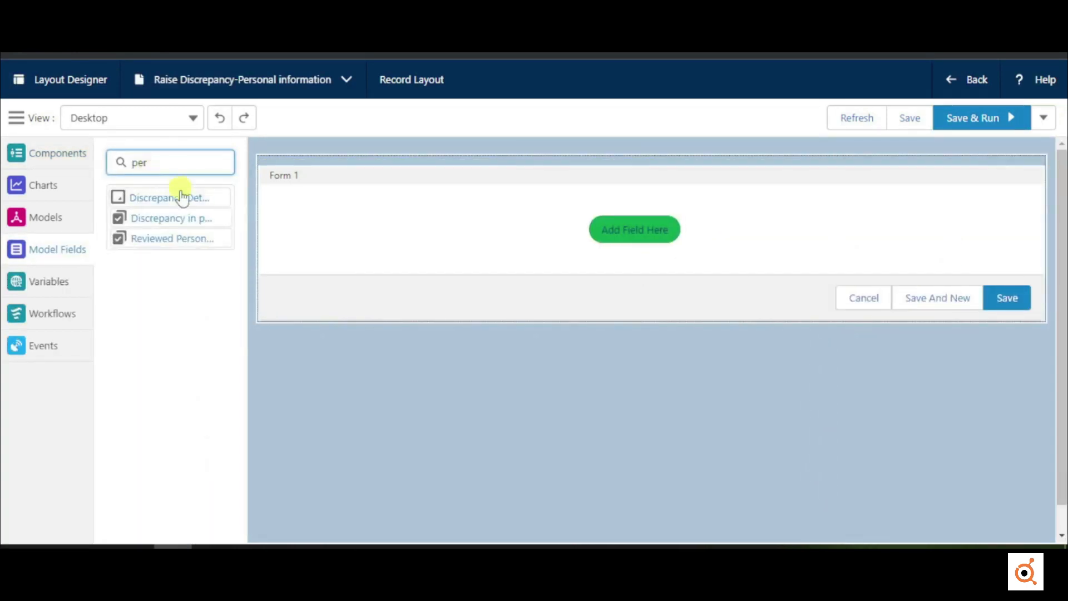
{"action": "left_click_drag", "start_coordinate": [161, 198], "coordinate": [442, 243]}
{"action": "scroll", "coordinate": [922, 300], "scroll_direction": "down", "scroll_amount": 9}
{"action": "left_click", "coordinate": [953, 410]}
Hide the Save and Save And New actions on the personal information discrepancy form.
{"action": "left_click", "coordinate": [494, 294]}
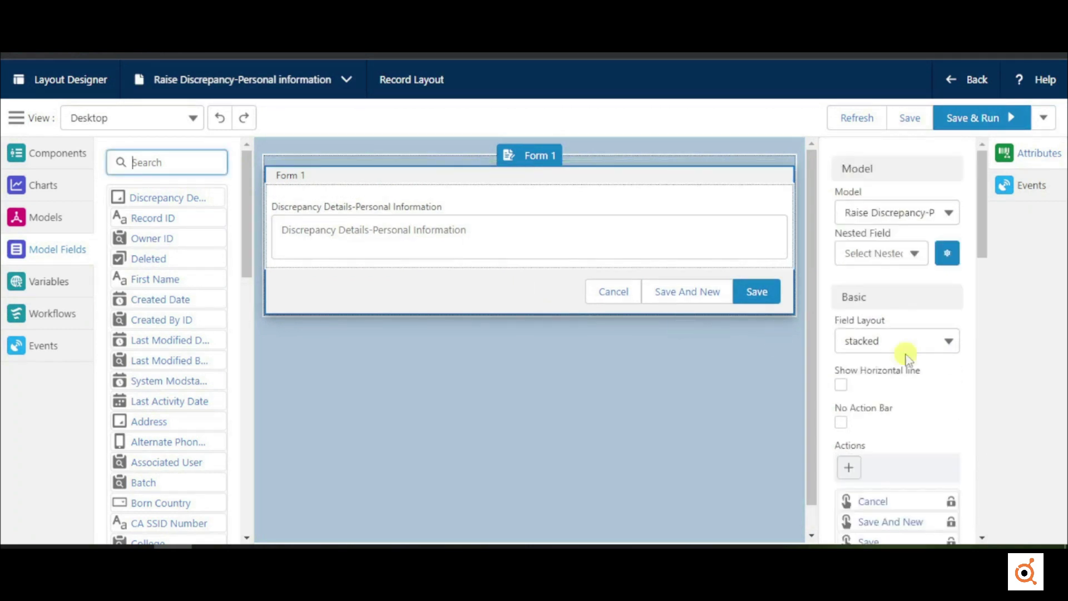
{"action": "left_click_drag", "start_coordinate": [983, 237], "coordinate": [981, 283]}
{"action": "left_click", "coordinate": [882, 365]}
{"action": "left_click", "coordinate": [183, 410]}
{"action": "left_click", "coordinate": [872, 457]}
{"action": "left_click", "coordinate": [902, 346]}
{"action": "left_click", "coordinate": [182, 409]}
{"action": "left_click", "coordinate": [872, 458]}
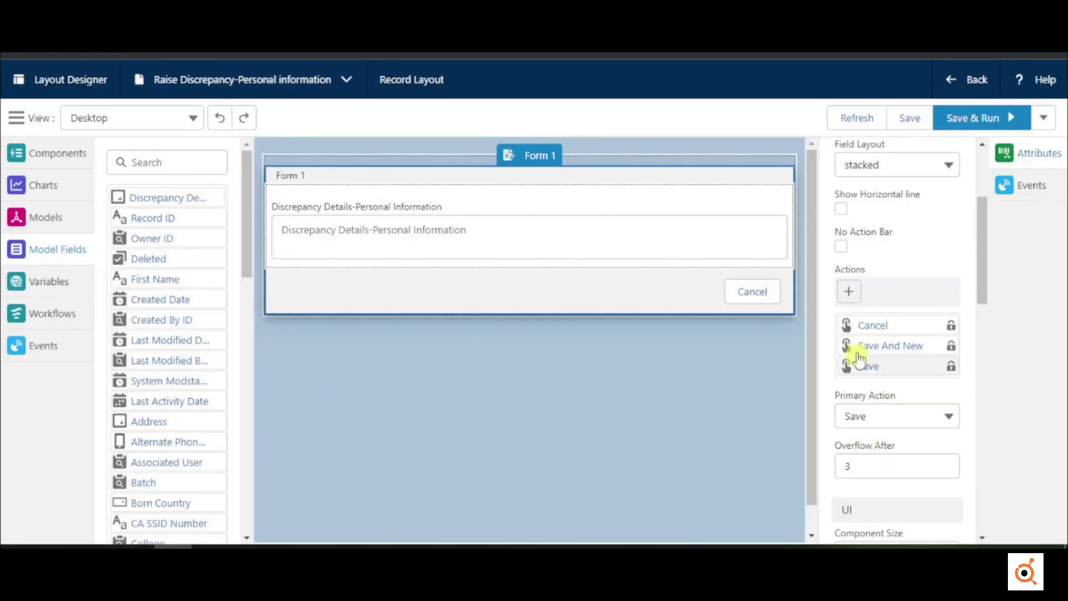
Create a "Send" form action with the brand variant on the personal information discrepancy form.
{"action": "left_click", "coordinate": [297, 280]}
{"action": "type", "text": "Send"}
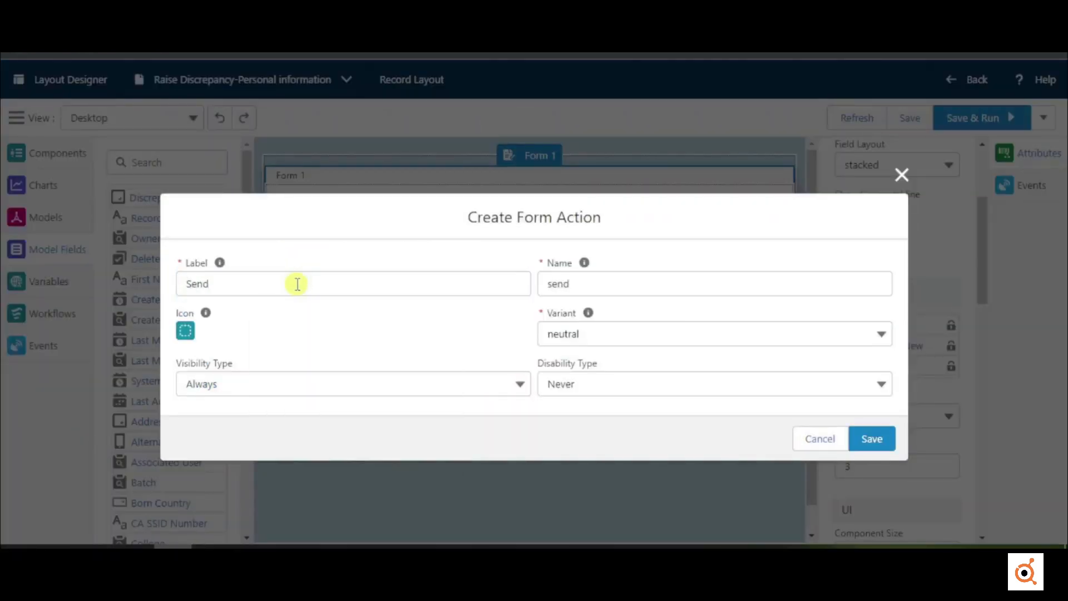
{"action": "left_click", "coordinate": [612, 334]}
{"action": "left_click", "coordinate": [615, 390]}
{"action": "left_click", "coordinate": [872, 439]}
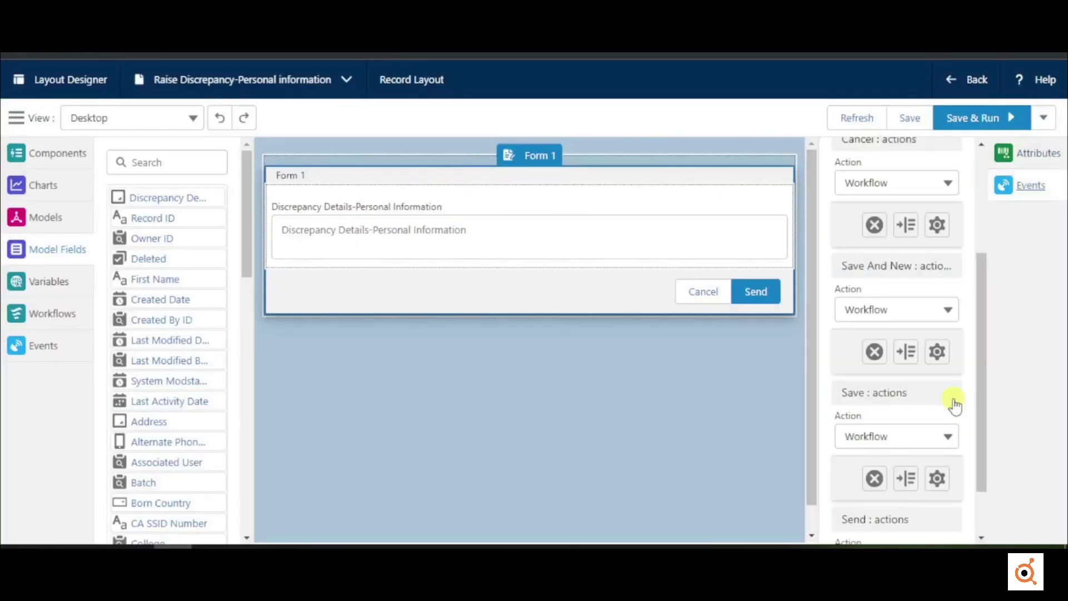
Attach a Workflow action to the Send action and save the Raise Discrepancy-Personal information layout.
{"action": "scroll", "coordinate": [955, 405], "scroll_direction": "down", "scroll_amount": 1}
{"action": "left_click", "coordinate": [909, 494]}
{"action": "left_click", "coordinate": [907, 534]}
{"action": "left_click", "coordinate": [348, 324]}
{"action": "left_click", "coordinate": [334, 348]}
{"action": "left_click", "coordinate": [979, 399]}
{"action": "left_click", "coordinate": [910, 118]}
{"action": "left_click", "coordinate": [1044, 94]}
{"action": "left_click", "coordinate": [960, 89]}
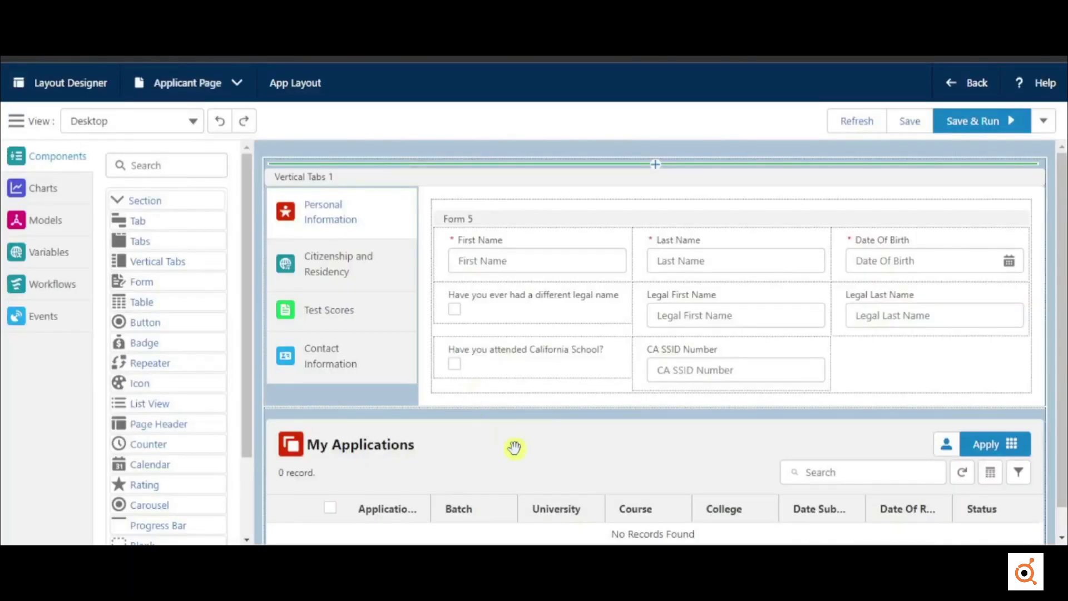
Set the Apply action of the Applicant Page's My Applications table to Push Modal.
{"action": "left_click", "coordinate": [514, 448]}
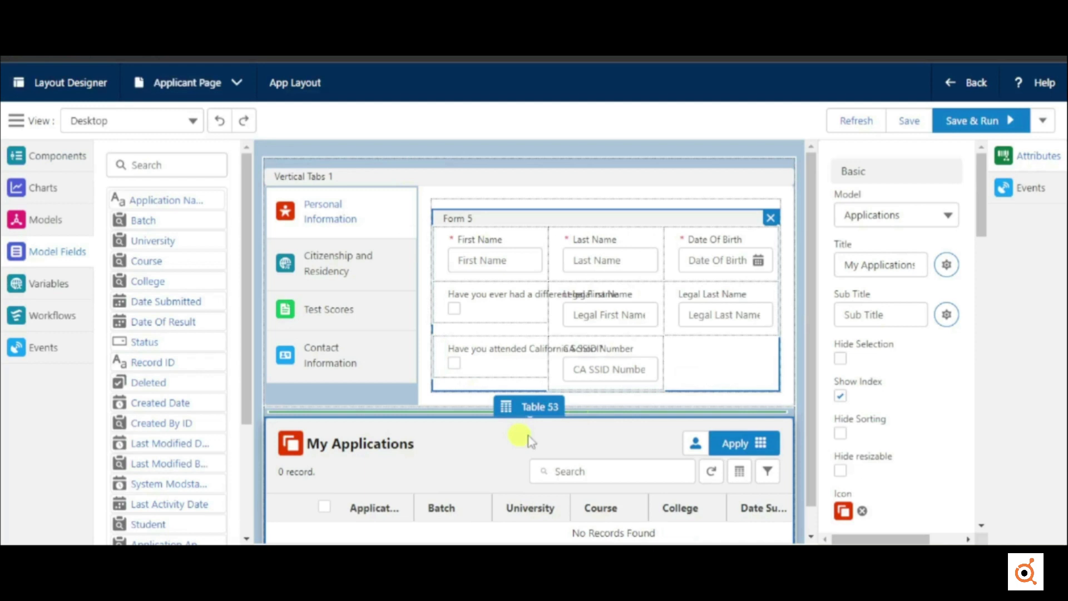
{"action": "left_click", "coordinate": [1029, 188]}
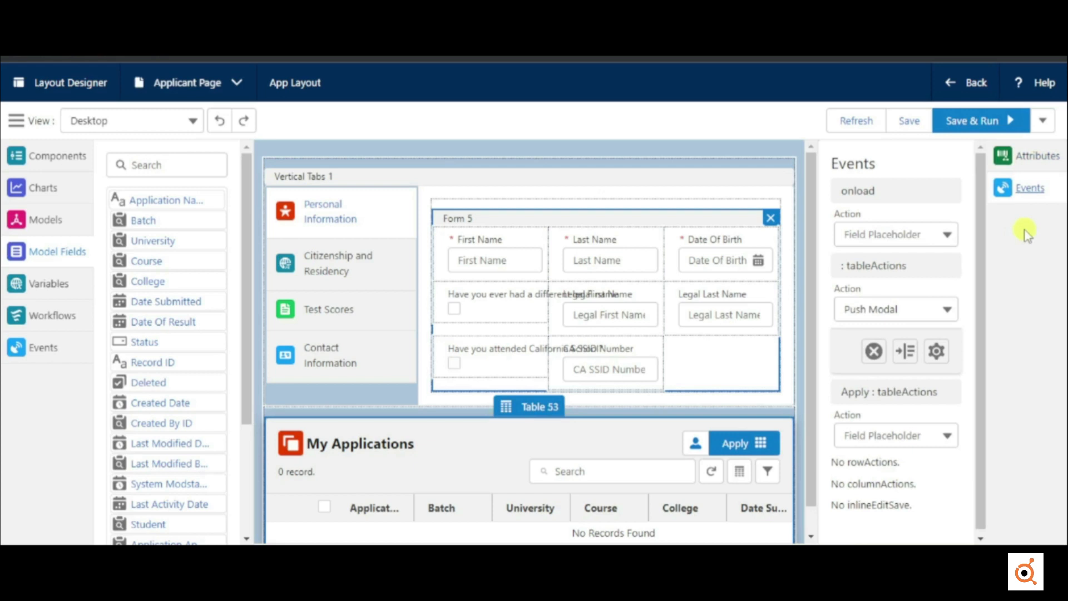
{"action": "left_click", "coordinate": [907, 437]}
{"action": "type", "text": "push"}
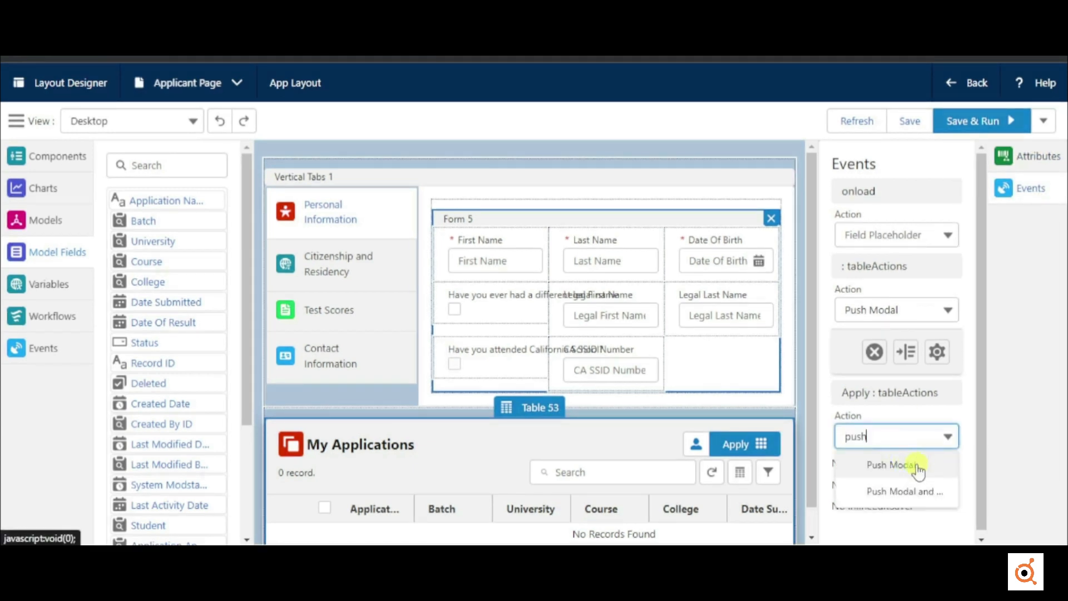
{"action": "left_click", "coordinate": [890, 465]}
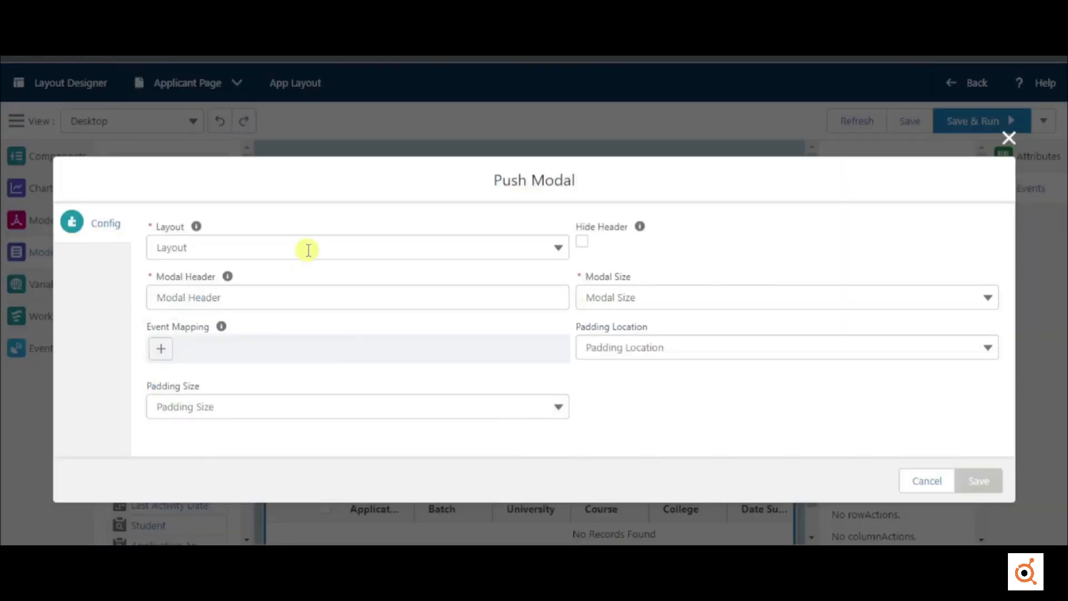
Configure the modal with the New Application layout, the header "New Application" and the large size.
{"action": "left_click", "coordinate": [309, 250]}
{"action": "scroll", "coordinate": [267, 346], "scroll_direction": "down", "scroll_amount": 1}
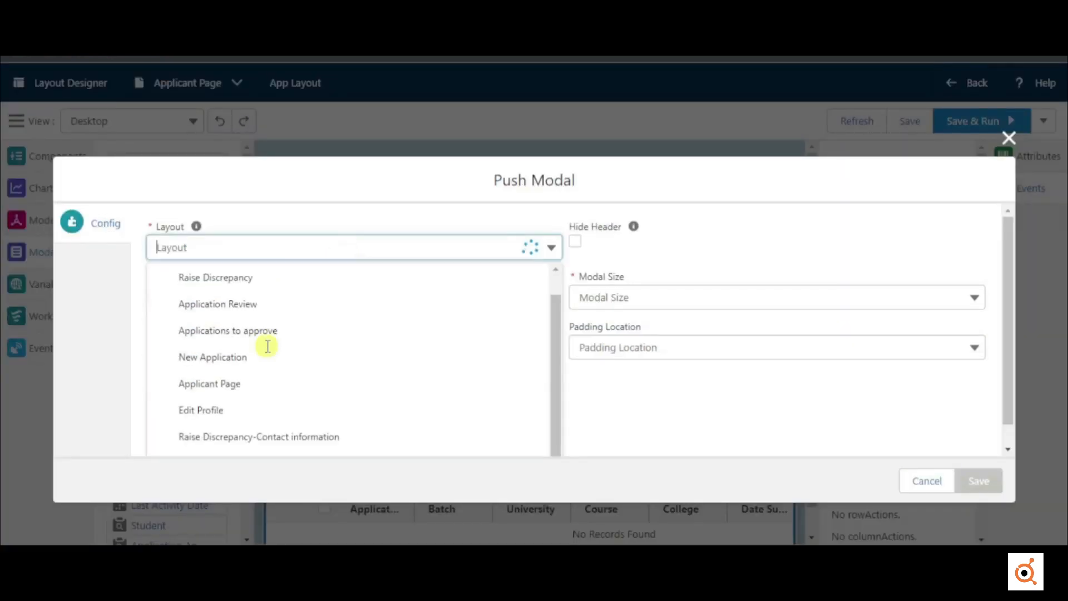
{"action": "left_click", "coordinate": [247, 365]}
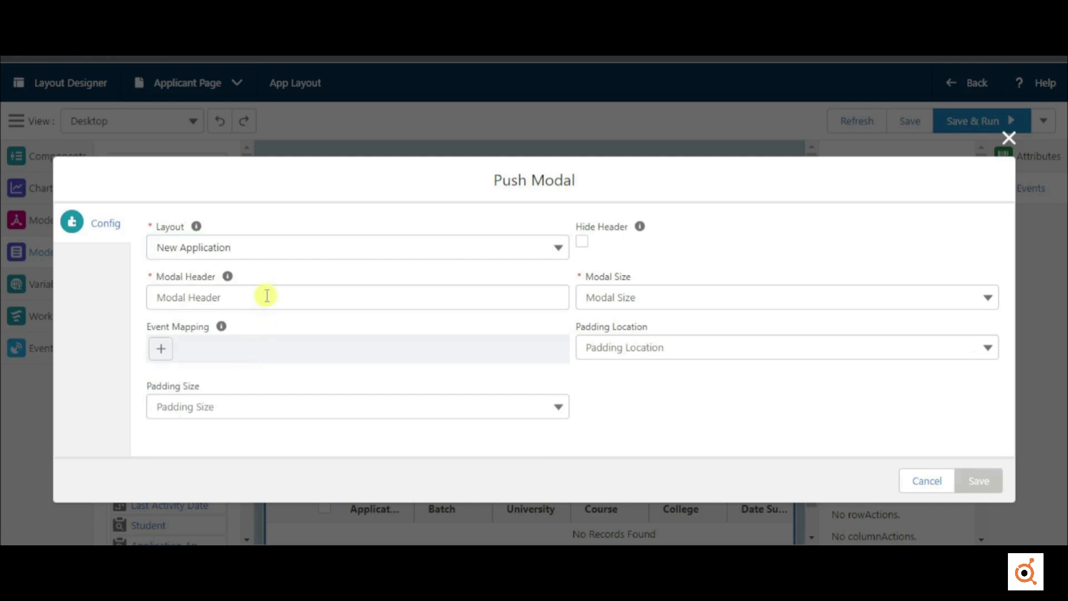
{"action": "left_click", "coordinate": [267, 295]}
{"action": "type", "text": "New Appl"}
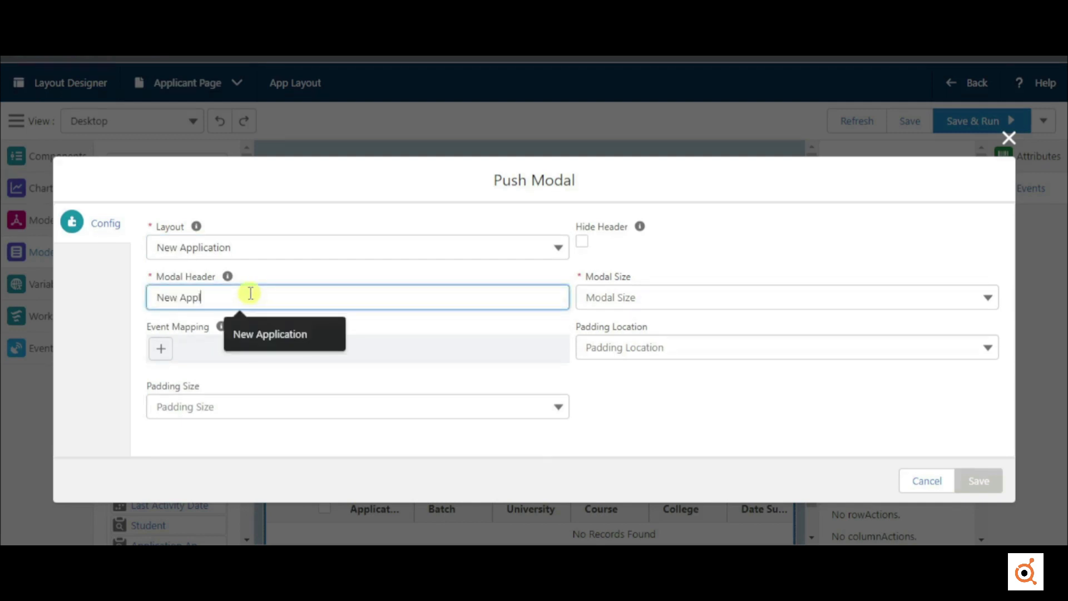
{"action": "type", "text": "ication"}
{"action": "left_click", "coordinate": [610, 301]}
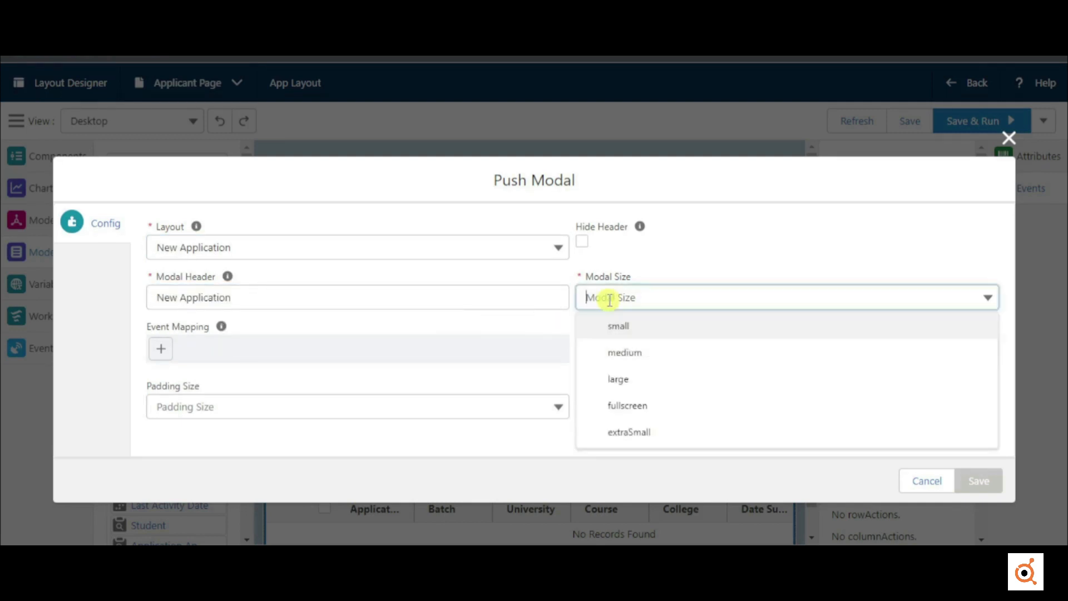
{"action": "left_click", "coordinate": [619, 378]}
Map the modal's Submit event to the "Close and refresh applications table" workflow, then save the modal settings and the layout.
{"action": "left_click", "coordinate": [161, 349]}
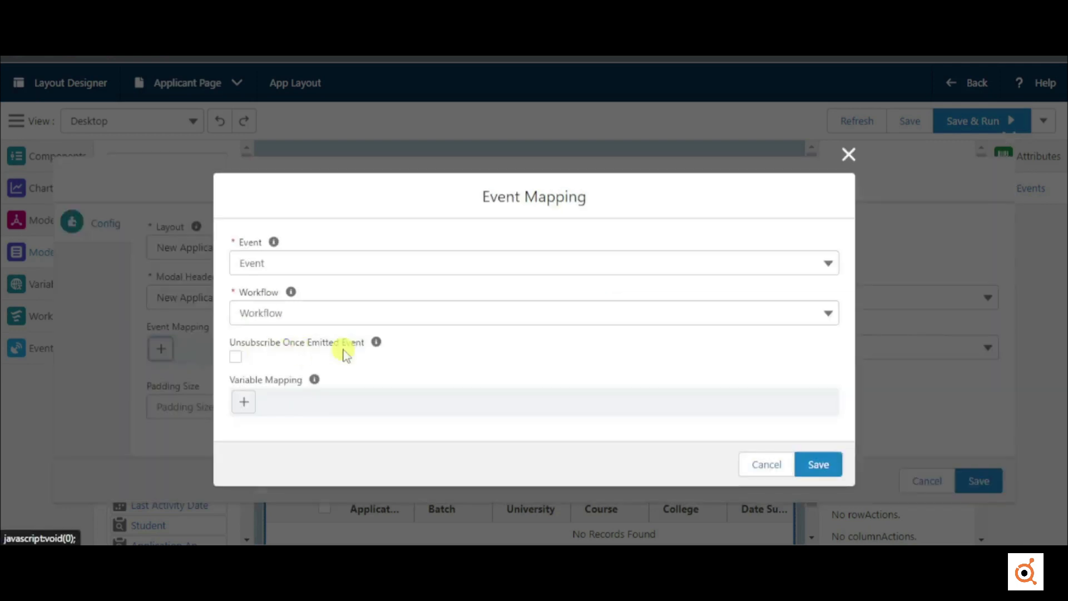
{"action": "left_click", "coordinate": [295, 263]}
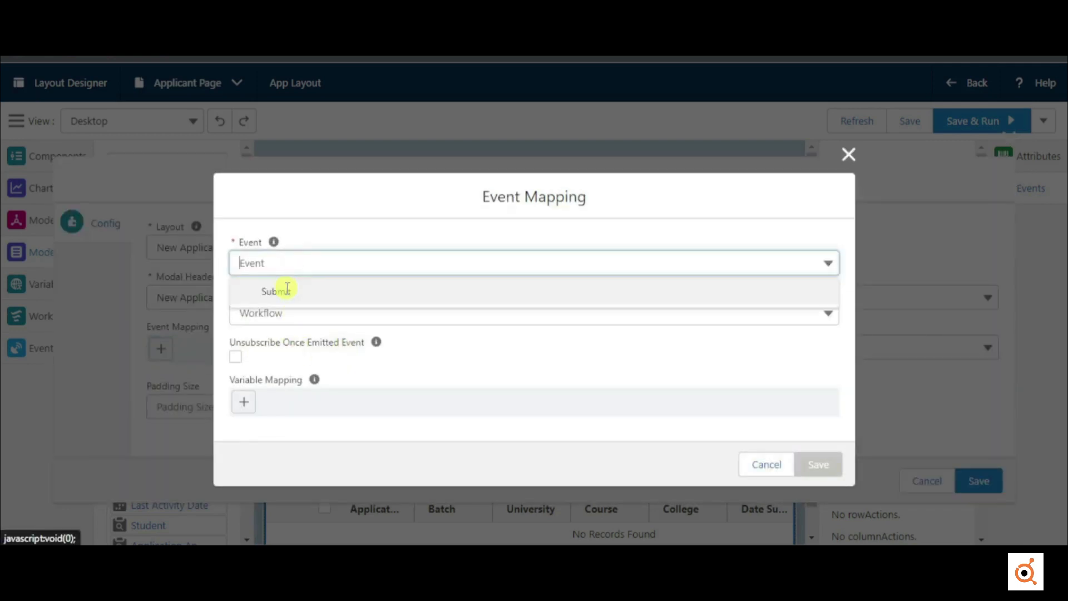
{"action": "left_click", "coordinate": [299, 303]}
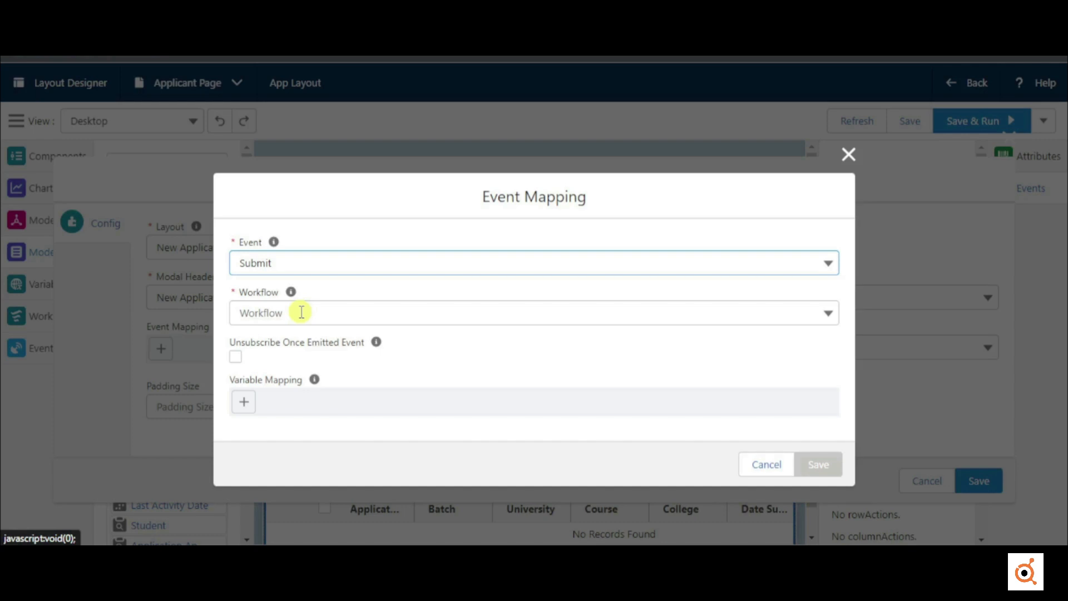
{"action": "left_click", "coordinate": [301, 312]}
{"action": "type", "text": "Close"}
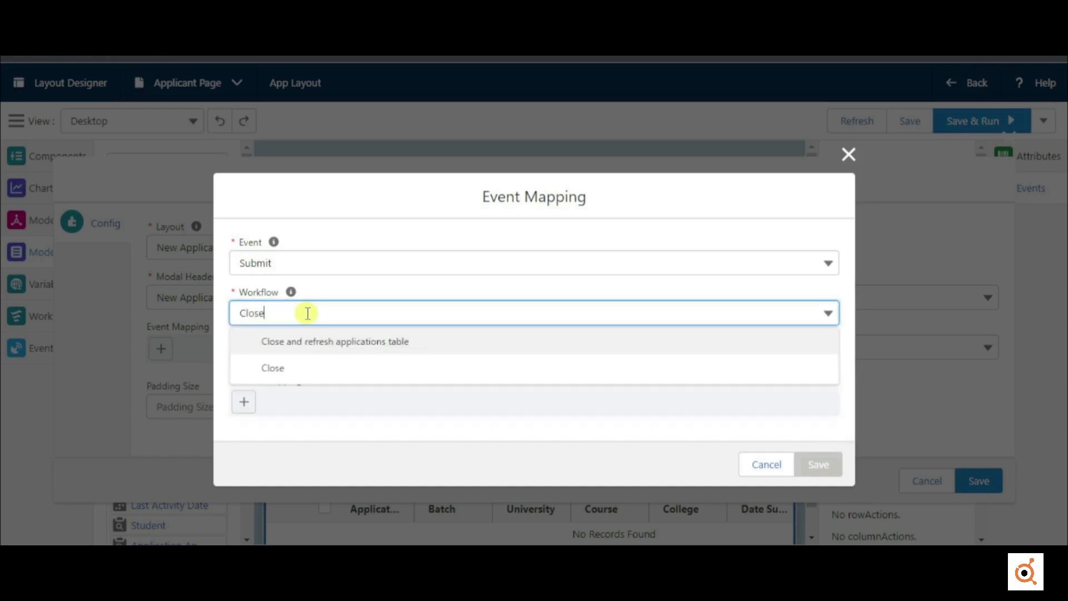
{"action": "left_click", "coordinate": [360, 344]}
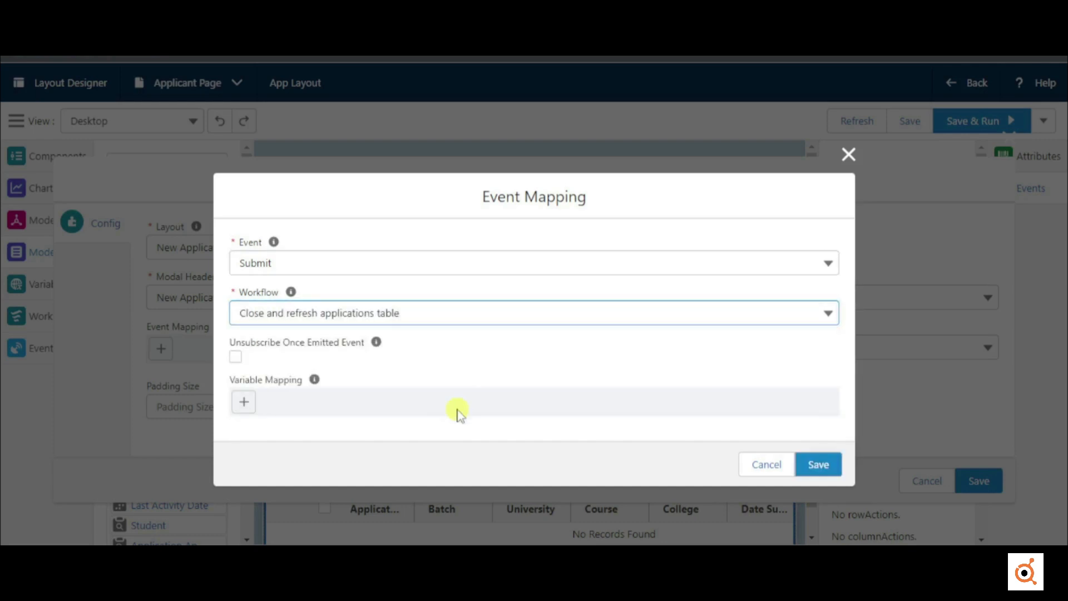
{"action": "left_click", "coordinate": [819, 464]}
{"action": "left_click", "coordinate": [978, 518]}
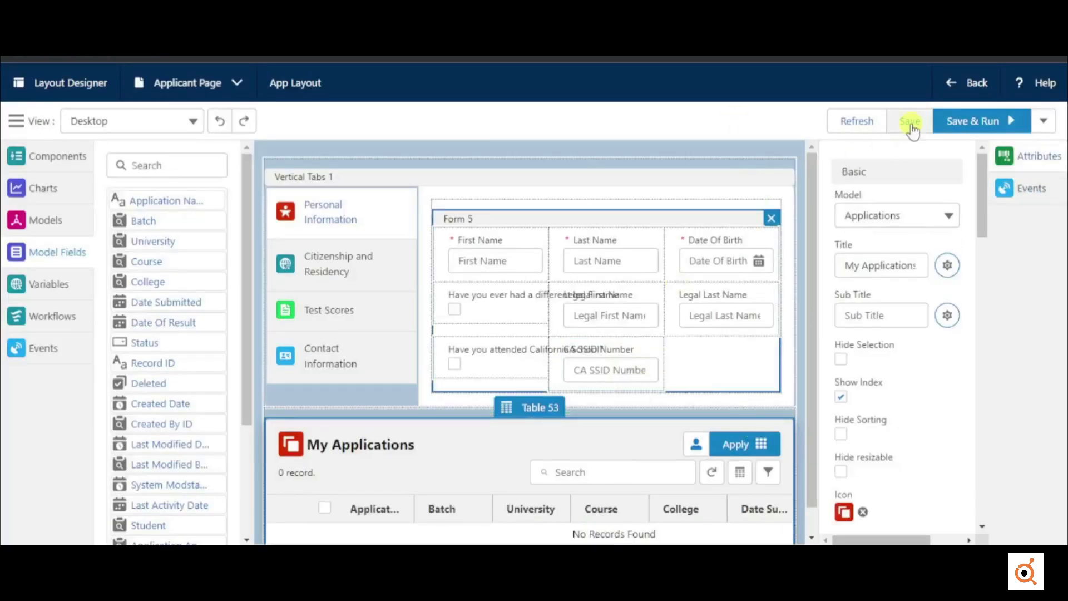
{"action": "left_click", "coordinate": [911, 122]}
{"action": "left_click", "coordinate": [1047, 96]}
Set the Enroll row action of the My Applications table to Workflow and assign the Enroll Student workflow.
{"action": "left_click", "coordinate": [1031, 188]}
{"action": "scroll", "coordinate": [891, 483], "scroll_direction": "down", "scroll_amount": 2}
{"action": "left_click", "coordinate": [899, 454]}
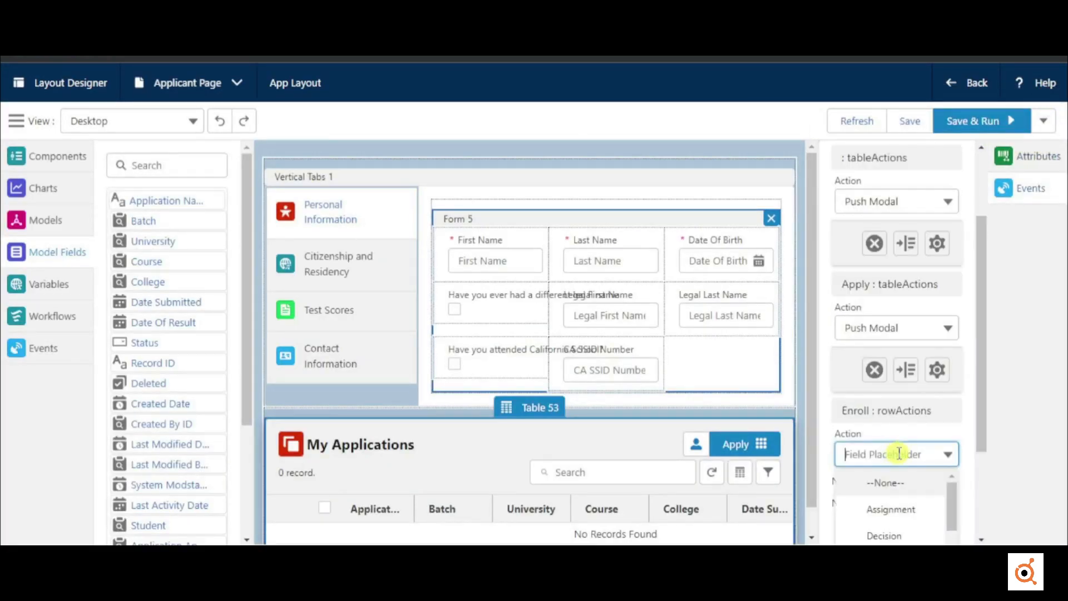
{"action": "type", "text": "wo"}
{"action": "left_click", "coordinate": [895, 483]}
{"action": "left_click", "coordinate": [938, 497]}
{"action": "left_click", "coordinate": [395, 371]}
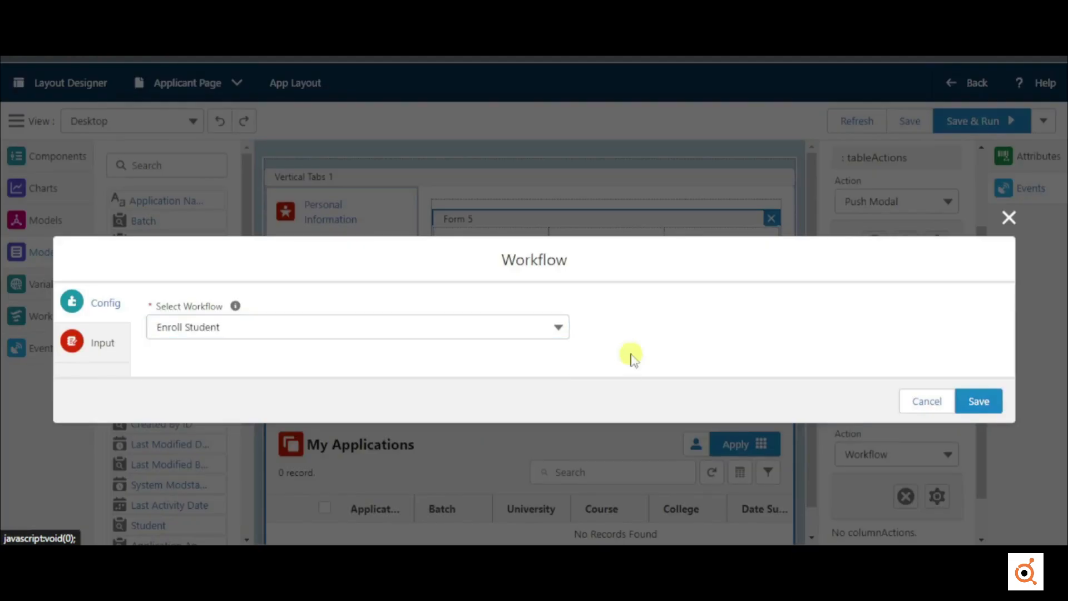
{"action": "left_click", "coordinate": [978, 402]}
Add an input mapping for the ID variable to the Enroll row action and save the Applicant Page layout.
{"action": "left_click", "coordinate": [907, 496]}
{"action": "left_click", "coordinate": [187, 333]}
{"action": "left_click", "coordinate": [325, 322]}
{"action": "type", "text": "id"}
{"action": "left_click", "coordinate": [322, 353]}
{"action": "left_click", "coordinate": [301, 358]}
{"action": "left_click", "coordinate": [291, 387]}
{"action": "left_click", "coordinate": [323, 395]}
{"action": "scroll", "coordinate": [325, 398], "scroll_direction": "down", "scroll_amount": 3}
{"action": "left_click", "coordinate": [308, 351]}
{"action": "left_click", "coordinate": [289, 350]}
{"action": "left_click", "coordinate": [286, 406]}
{"action": "left_click", "coordinate": [817, 447]}
{"action": "left_click", "coordinate": [879, 400]}
{"action": "left_click", "coordinate": [911, 118]}
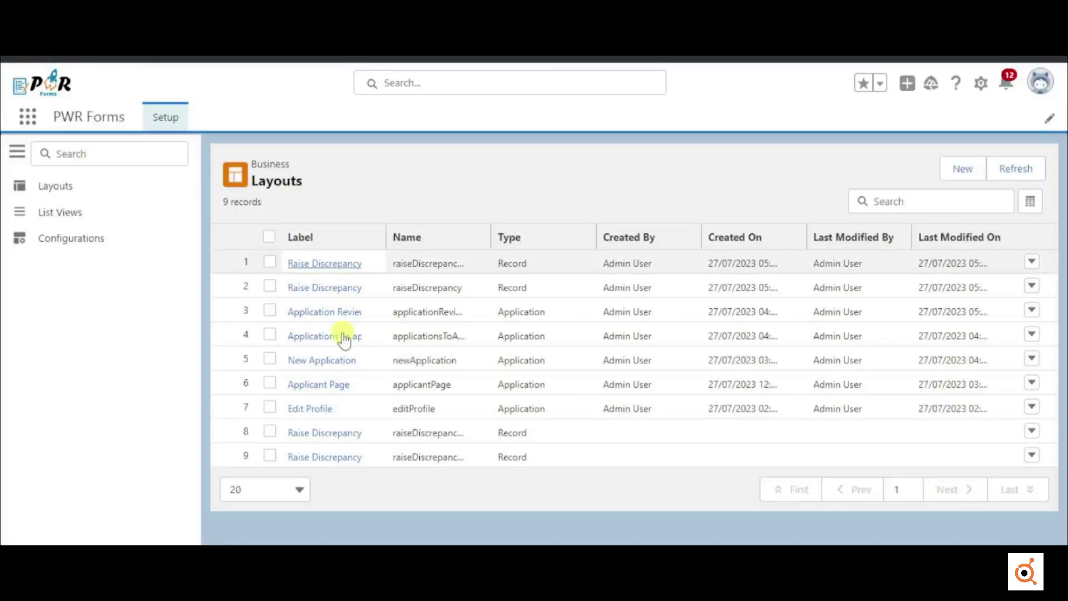
Open the "Applications to approve" layout and set the Applications table's Review row action to Push Modal.
{"action": "left_click", "coordinate": [341, 334]}
{"action": "left_click", "coordinate": [1029, 192]}
{"action": "left_click", "coordinate": [910, 331]}
{"action": "type", "text": "Push"}
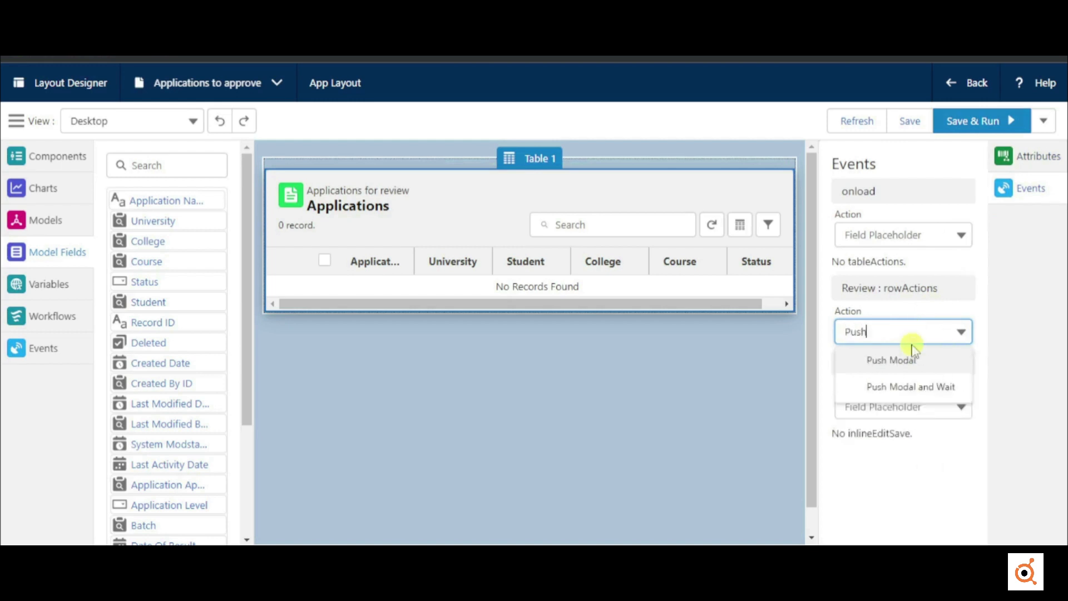
{"action": "left_click", "coordinate": [913, 362]}
Configure the Review modal with the Application Review layout, the header "Review Application" and the large size.
{"action": "left_click", "coordinate": [388, 248]}
{"action": "left_click", "coordinate": [306, 336]}
{"action": "left_click", "coordinate": [323, 305]}
{"action": "type", "text": "Review "}
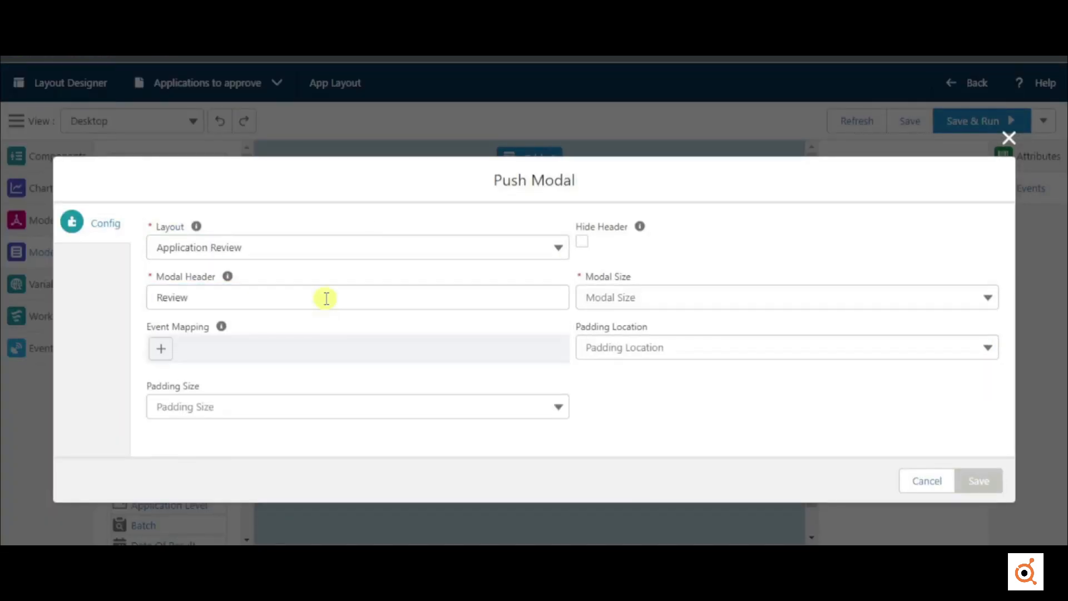
{"action": "type", "text": "Application"}
{"action": "left_click", "coordinate": [673, 299]}
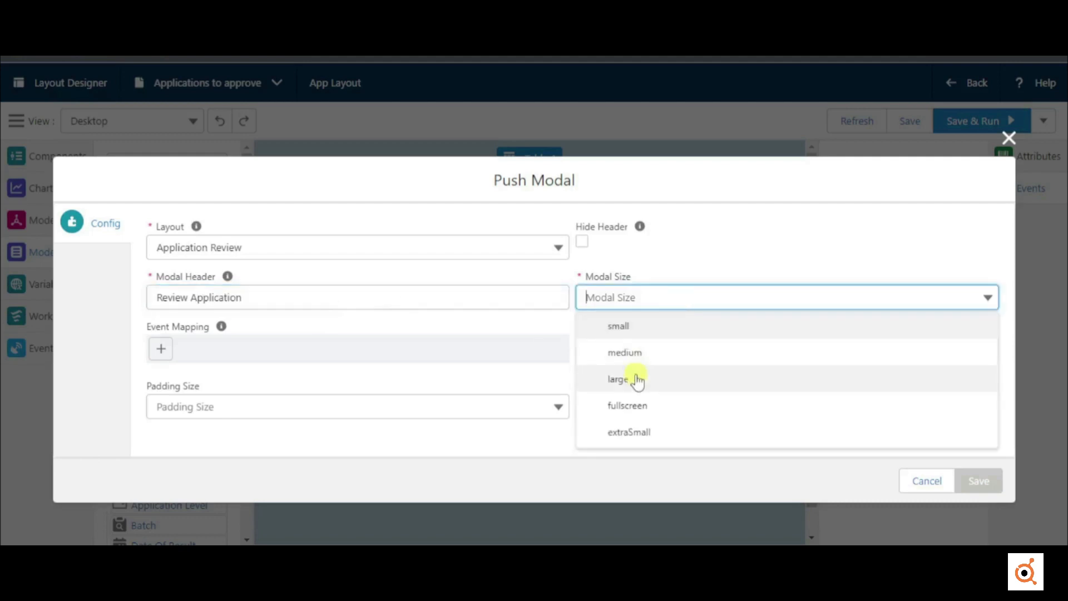
{"action": "left_click", "coordinate": [635, 377]}
Map the Review modal's Accept event to the "Close and Refresh table" workflow.
{"action": "left_click", "coordinate": [161, 349]}
{"action": "left_click", "coordinate": [313, 268]}
{"action": "left_click", "coordinate": [314, 288]}
{"action": "left_click", "coordinate": [315, 309]}
{"action": "left_click", "coordinate": [312, 367]}
{"action": "left_click", "coordinate": [818, 465]}
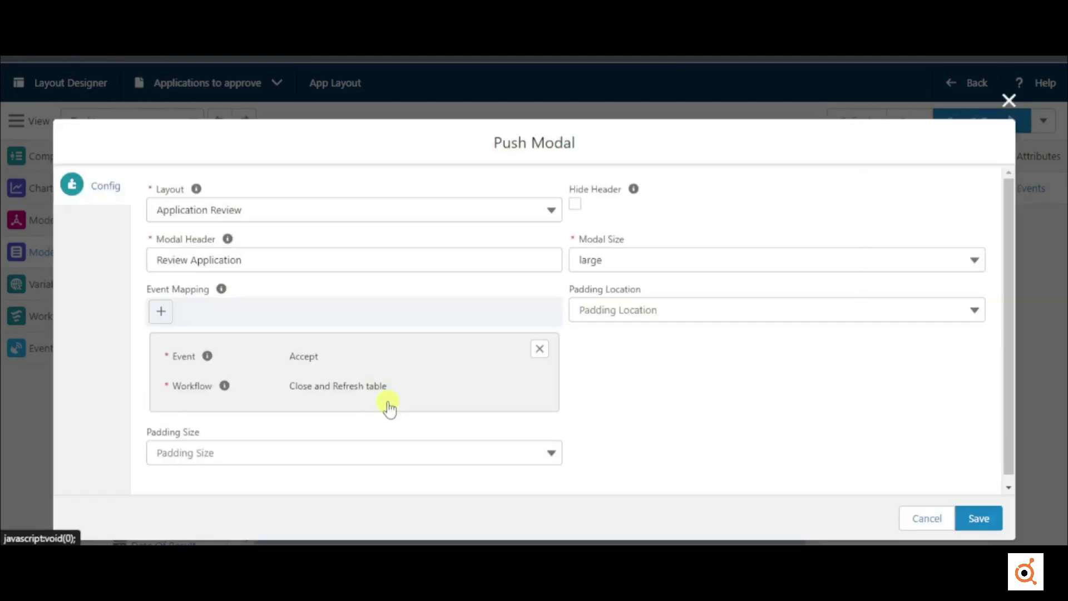
Map the Review modal's Reject event to the "Close and Refresh table" workflow, then save the modal settings and the layout.
{"action": "left_click", "coordinate": [161, 311]}
{"action": "left_click", "coordinate": [303, 263]}
{"action": "left_click", "coordinate": [314, 313]}
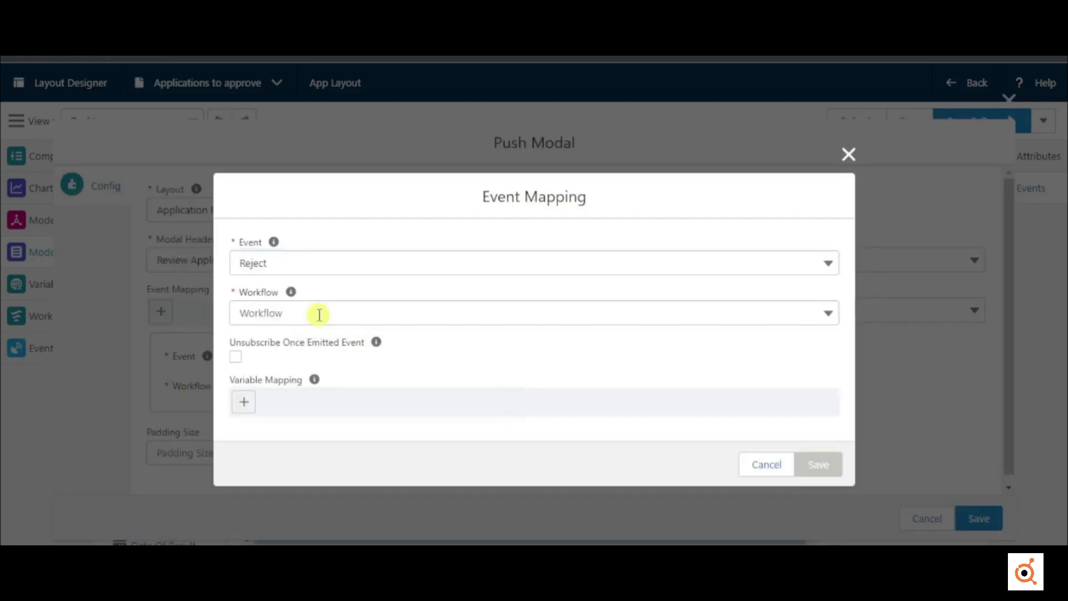
{"action": "left_click", "coordinate": [316, 311]}
{"action": "left_click", "coordinate": [511, 366]}
{"action": "left_click", "coordinate": [818, 464]}
{"action": "left_click", "coordinate": [980, 520]}
{"action": "left_click", "coordinate": [907, 122]}
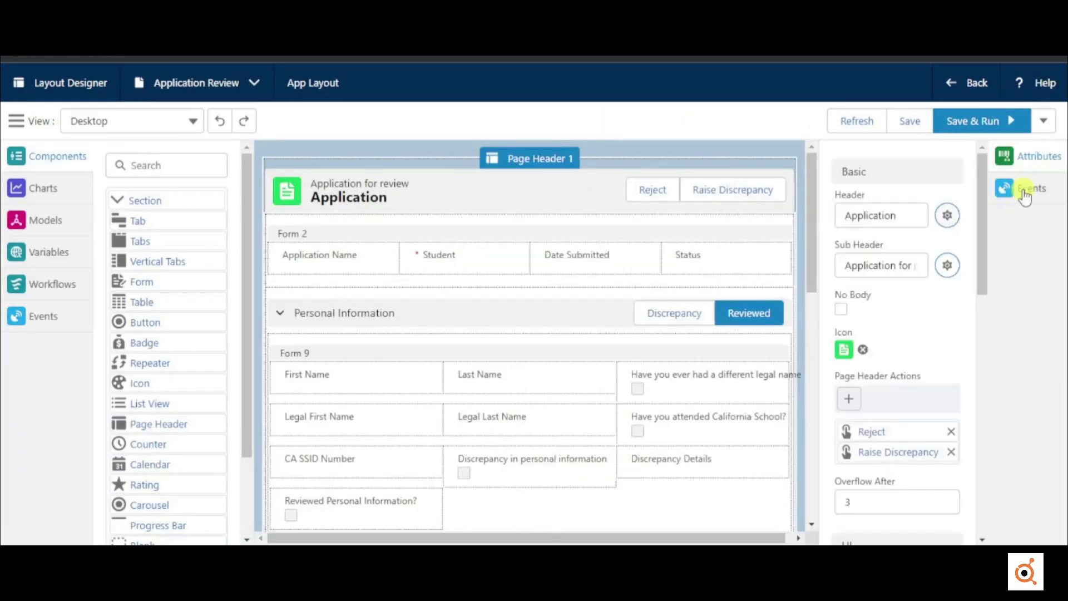
Set the Raise Discrepancy header action of the Application Review layout's page header to Push Modal.
{"action": "left_click", "coordinate": [1025, 192]}
{"action": "left_click", "coordinate": [911, 433]}
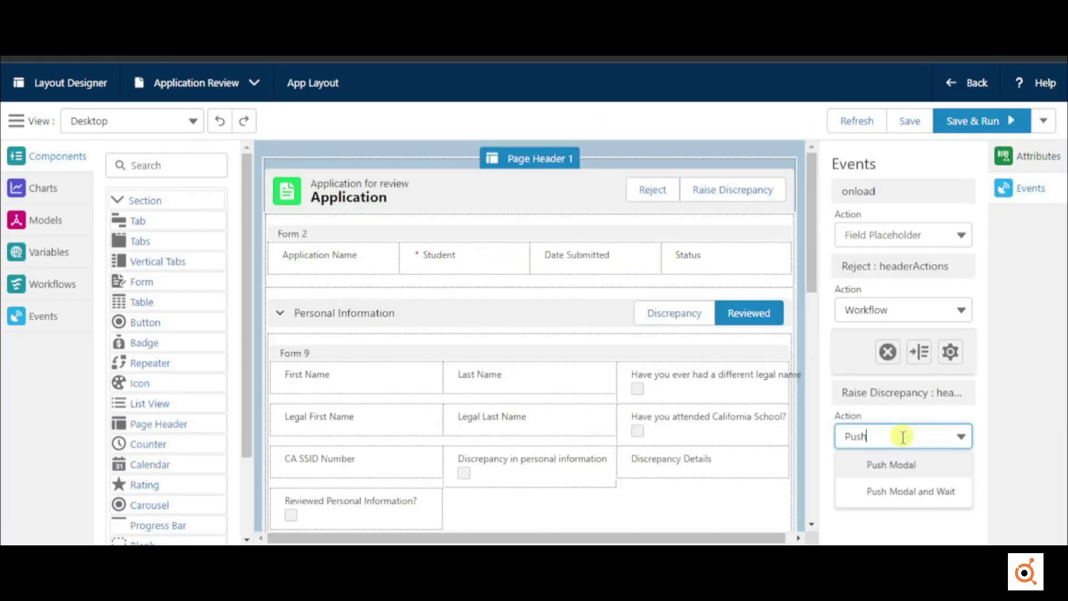
{"action": "left_click", "coordinate": [916, 466]}
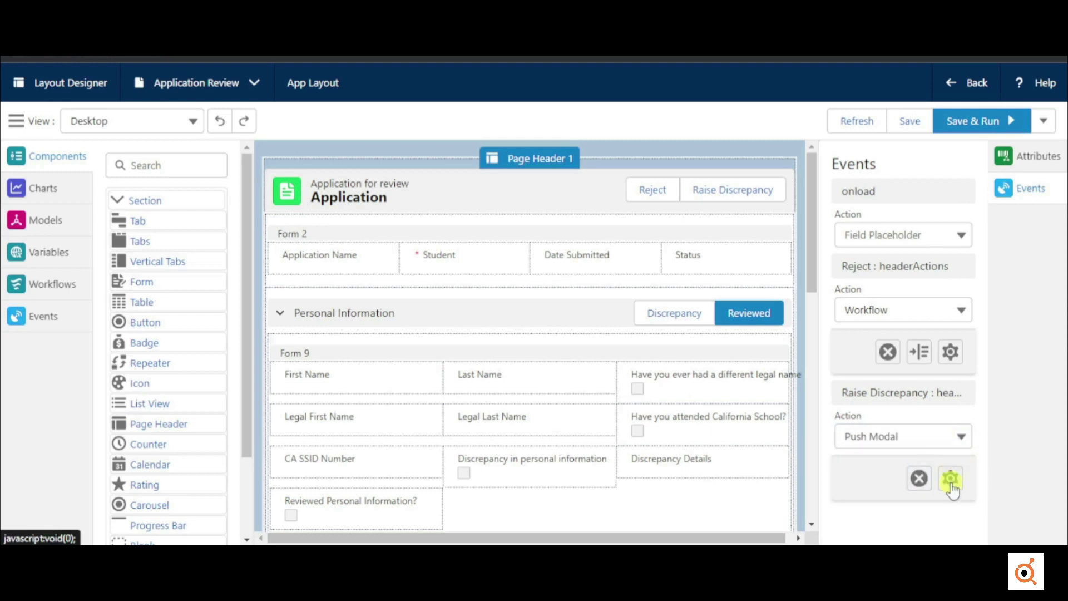
Configure this modal with the Raise Discrepancy layout, the header "Raise Discrepancy" and the large size.
{"action": "left_click", "coordinate": [951, 479]}
{"action": "left_click", "coordinate": [354, 242]}
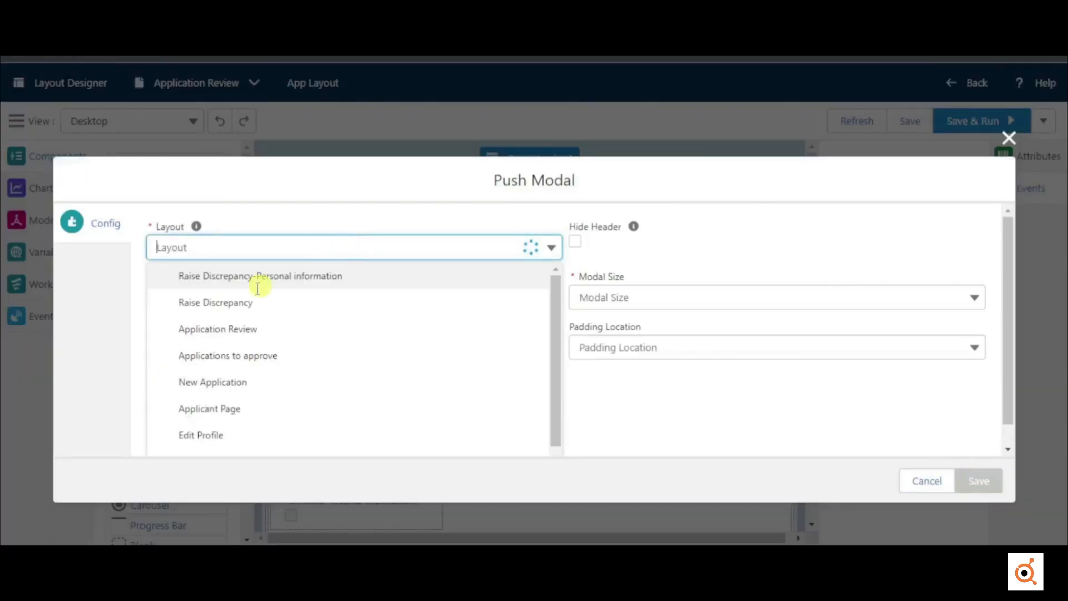
{"action": "left_click", "coordinate": [251, 309]}
{"action": "left_click", "coordinate": [259, 297]}
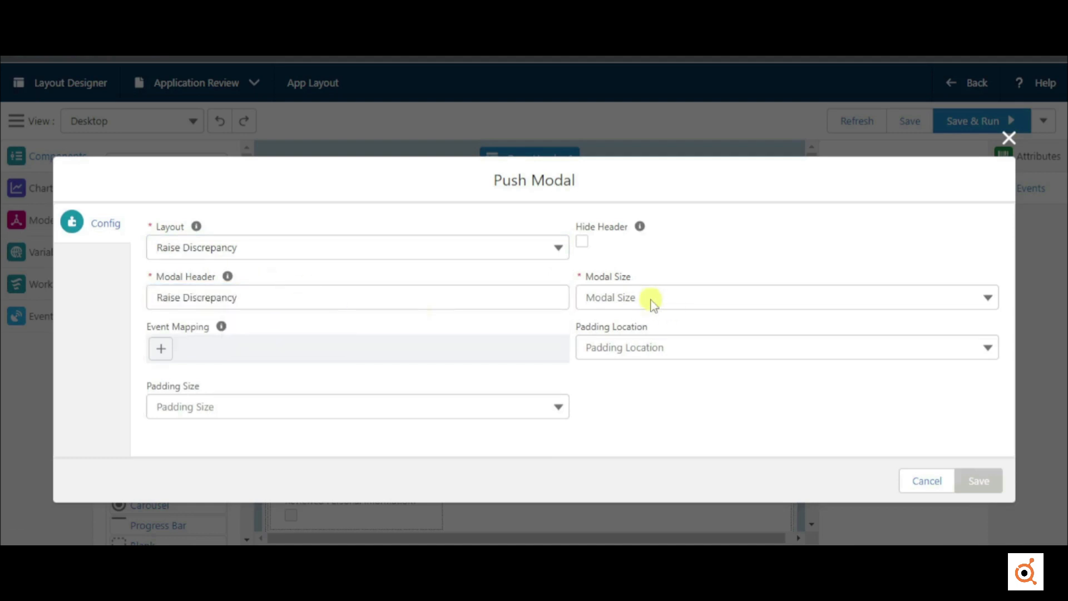
{"action": "left_click", "coordinate": [643, 298]}
{"action": "left_click", "coordinate": [620, 378]}
Map the Raise Discrepancy modal's SaveRecord event to the "Close and Refresh Applicant Profile" workflow and save the modal settings.
{"action": "left_click", "coordinate": [161, 349]}
{"action": "left_click", "coordinate": [382, 263]}
{"action": "left_click", "coordinate": [364, 291]}
{"action": "left_click", "coordinate": [365, 311]}
{"action": "type", "text": "clo"}
{"action": "left_click", "coordinate": [369, 368]}
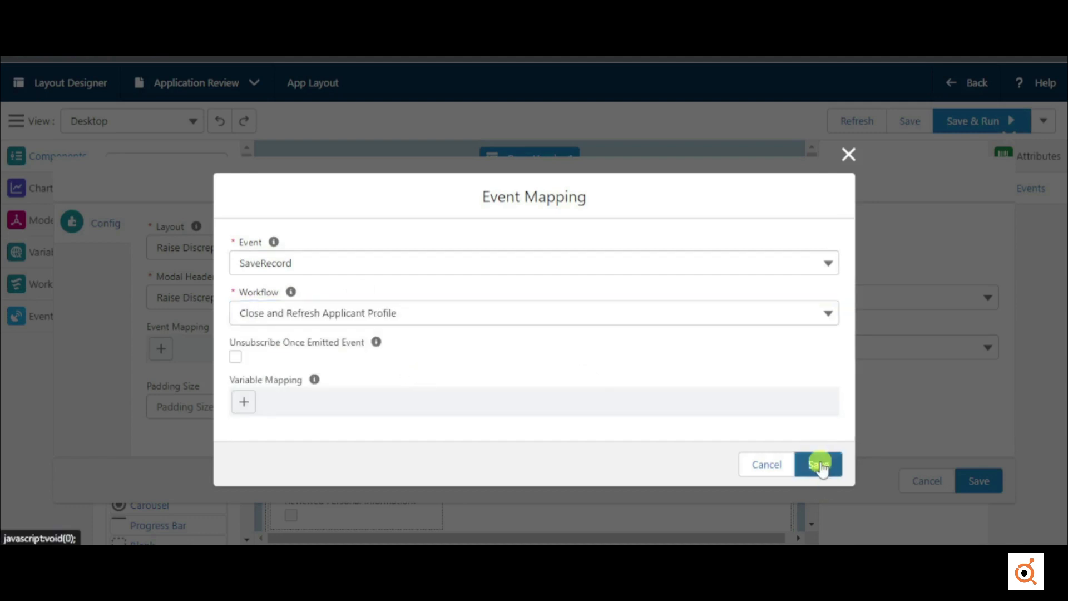
{"action": "left_click", "coordinate": [818, 463]}
{"action": "left_click", "coordinate": [979, 518]}
Set the Discrepancy action of the Personal Information section to Push Modal.
{"action": "left_click", "coordinate": [486, 305]}
{"action": "left_click", "coordinate": [1031, 188]}
{"action": "left_click", "coordinate": [900, 309]}
{"action": "type", "text": "push"}
{"action": "left_click", "coordinate": [907, 340]}
Configure the modal with the "Raise Discrepancy-Personal information" layout, the header "Discrepancy Details" and the large size.
{"action": "left_click", "coordinate": [299, 244]}
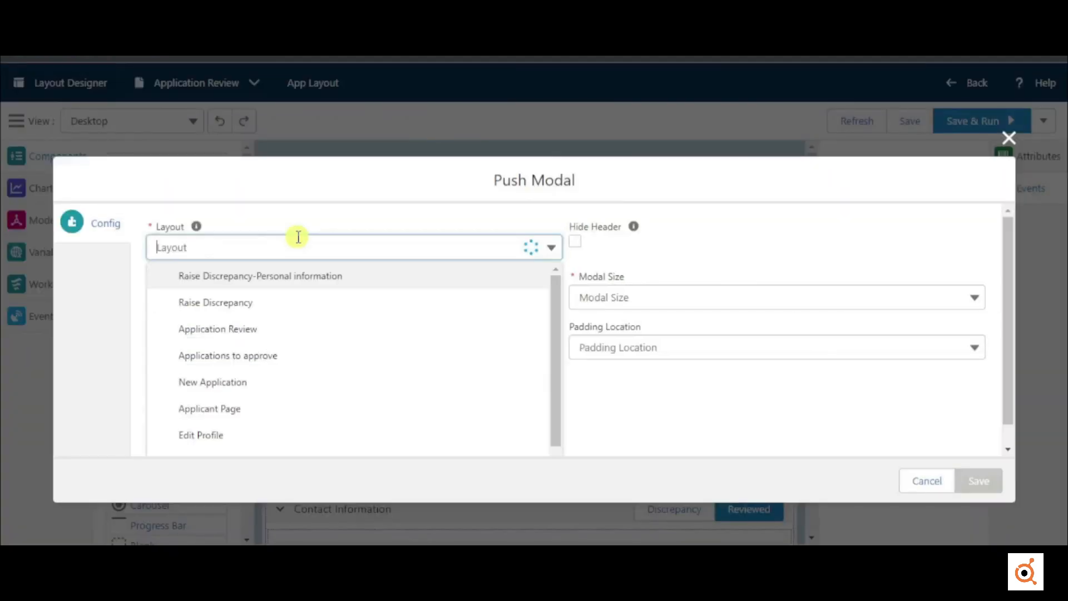
{"action": "left_click", "coordinate": [321, 279]}
{"action": "left_click", "coordinate": [310, 295]}
{"action": "type", "text": "Discrepancy Details"}
{"action": "left_click", "coordinate": [596, 295]}
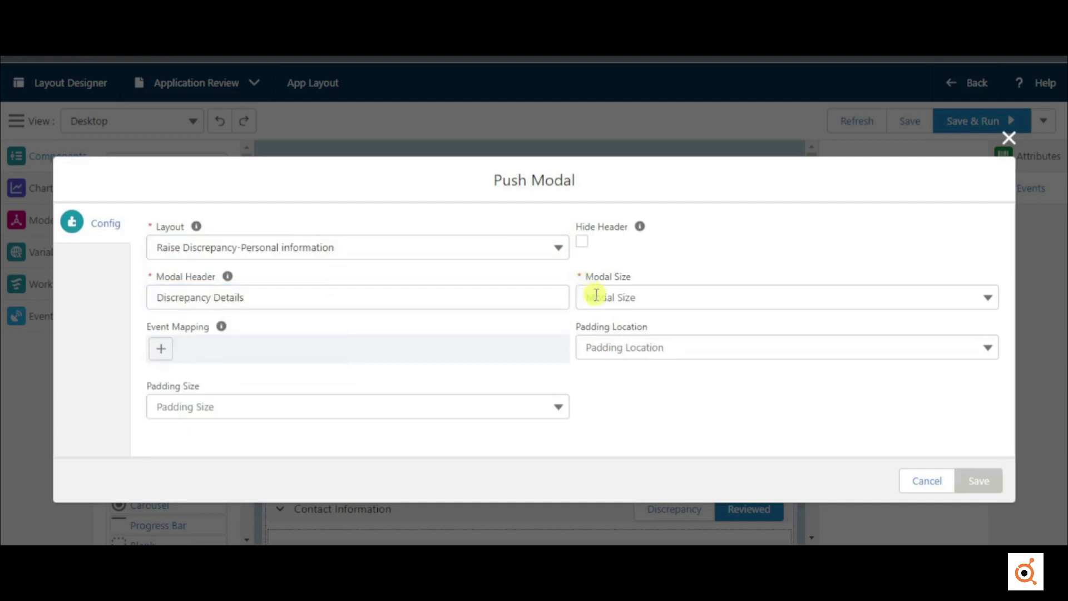
{"action": "left_click", "coordinate": [618, 379]}
Add an event mapping with a workflow to the Discrepancy Details modal, then save its settings and the layout.
{"action": "left_click", "coordinate": [161, 349]}
{"action": "left_click", "coordinate": [369, 263]}
{"action": "left_click", "coordinate": [356, 289]}
{"action": "left_click", "coordinate": [353, 312]}
{"action": "left_click", "coordinate": [376, 399]}
{"action": "left_click", "coordinate": [832, 464]}
{"action": "left_click", "coordinate": [978, 517]}
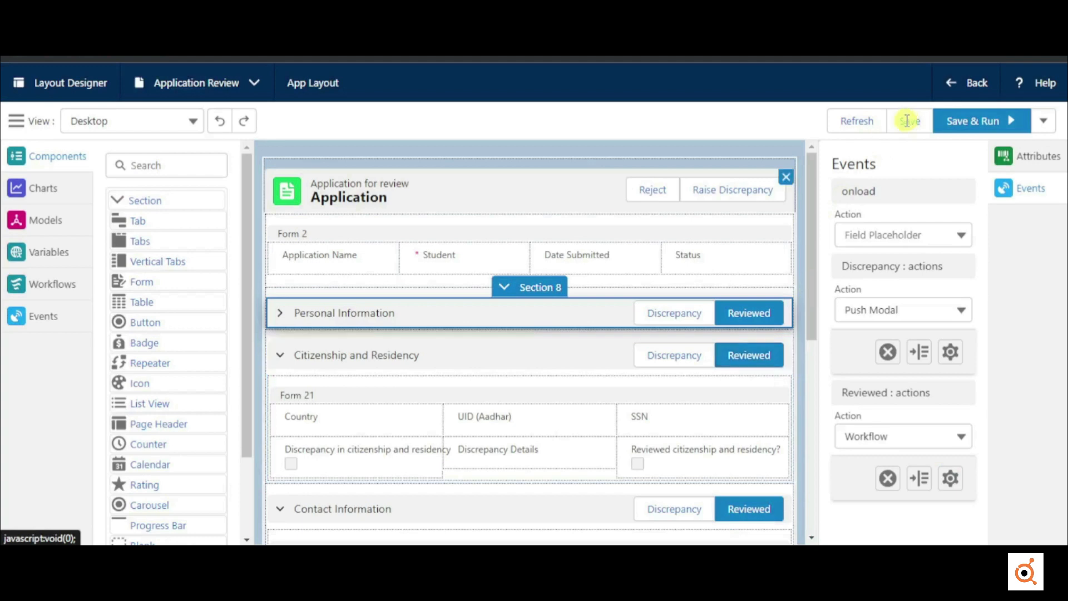
{"action": "left_click", "coordinate": [908, 121]}
Add an input mapping to the Personal Information section's Discrepancy action for the Record Id input variable.
{"action": "left_click", "coordinate": [1032, 189]}
{"action": "left_click", "coordinate": [921, 352]}
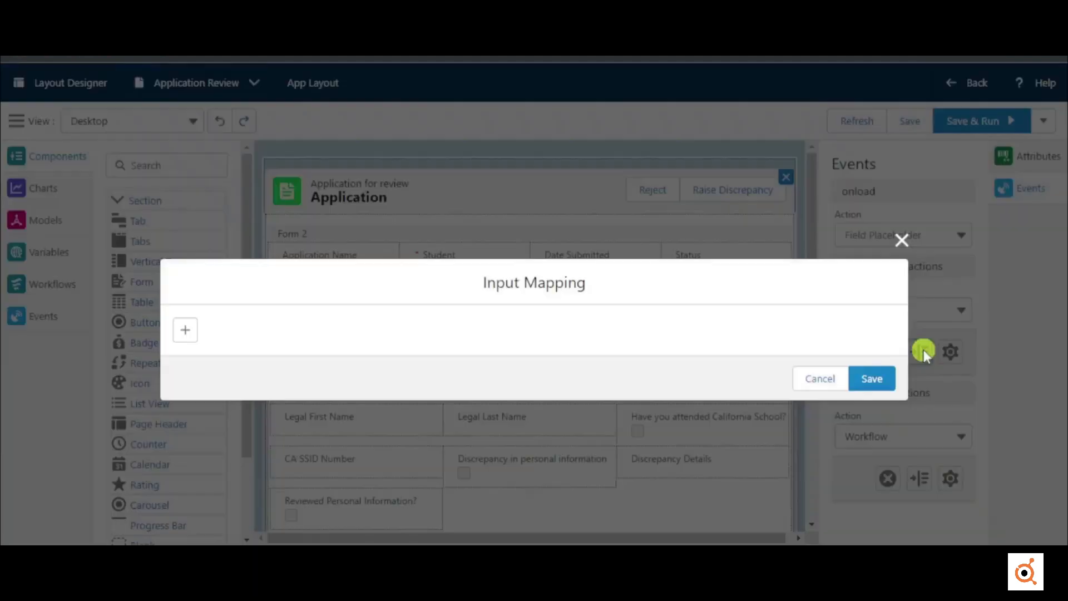
{"action": "left_click", "coordinate": [185, 330]}
{"action": "left_click", "coordinate": [305, 282]}
{"action": "left_click", "coordinate": [321, 316]}
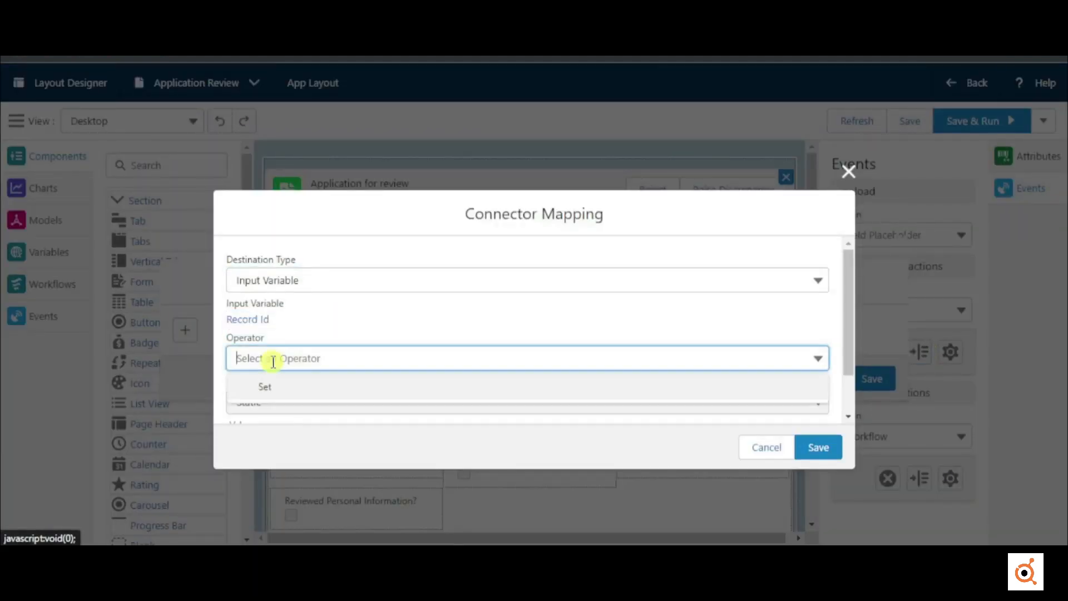
Set the Record Id mapping's source to the model's record ID field, then save the mapping and the layout.
{"action": "scroll", "coordinate": [301, 351], "scroll_direction": "down", "scroll_amount": 1}
{"action": "type", "text": "model"}
{"action": "left_click", "coordinate": [284, 379]}
{"action": "left_click", "coordinate": [283, 416]}
{"action": "left_click", "coordinate": [283, 418]}
{"action": "scroll", "coordinate": [329, 394], "scroll_direction": "down", "scroll_amount": 3}
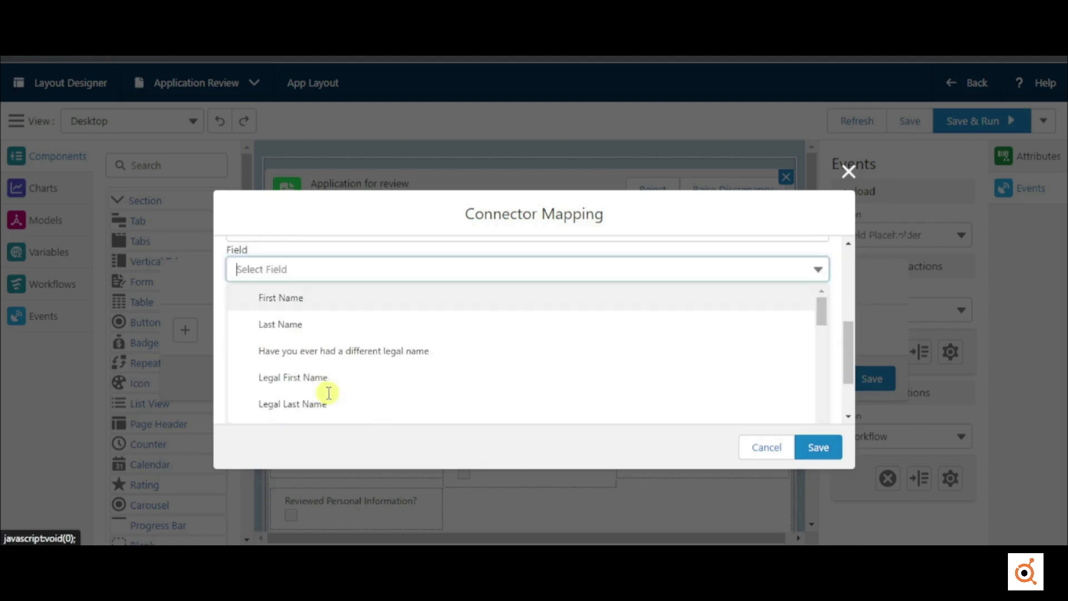
{"action": "type", "text": "record"}
{"action": "left_click", "coordinate": [300, 299]}
{"action": "left_click", "coordinate": [829, 450]}
{"action": "left_click", "coordinate": [872, 378]}
{"action": "left_click", "coordinate": [907, 120]}
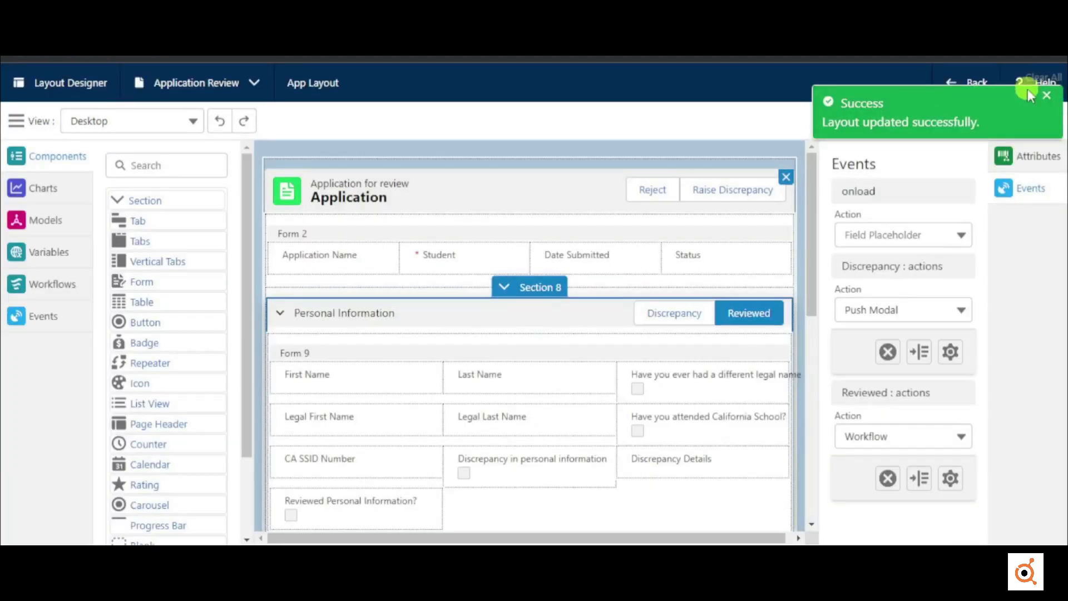
Open the Push Modal configuration of the Citizenship and Residency section's Discrepancy action.
{"action": "scroll", "coordinate": [600, 278], "scroll_direction": "down", "scroll_amount": 6}
{"action": "left_click", "coordinate": [596, 251]}
{"action": "left_click", "coordinate": [1032, 189]}
{"action": "left_click", "coordinate": [951, 351]}
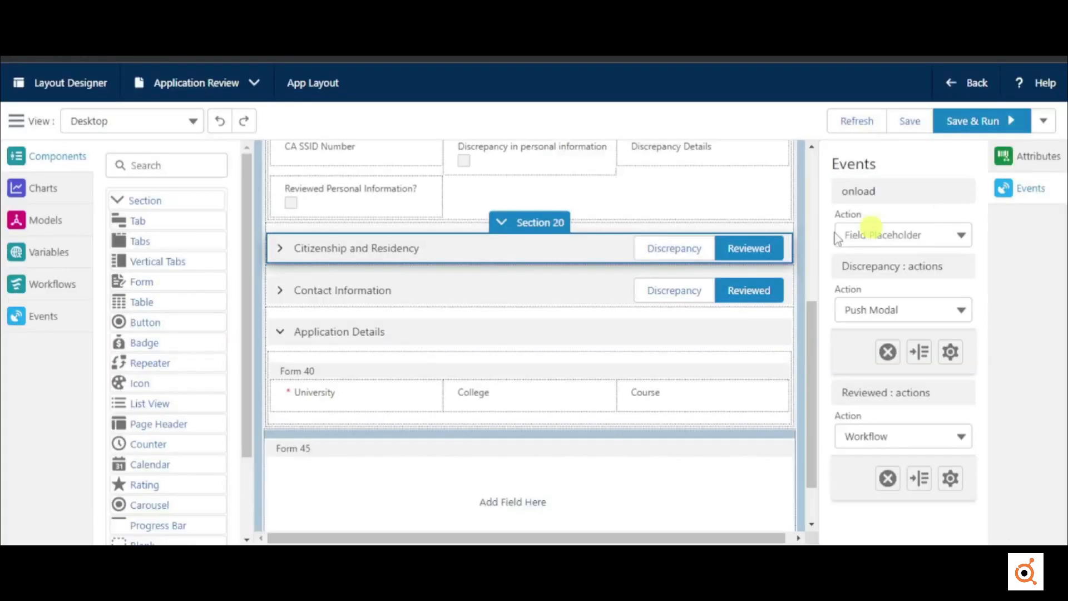